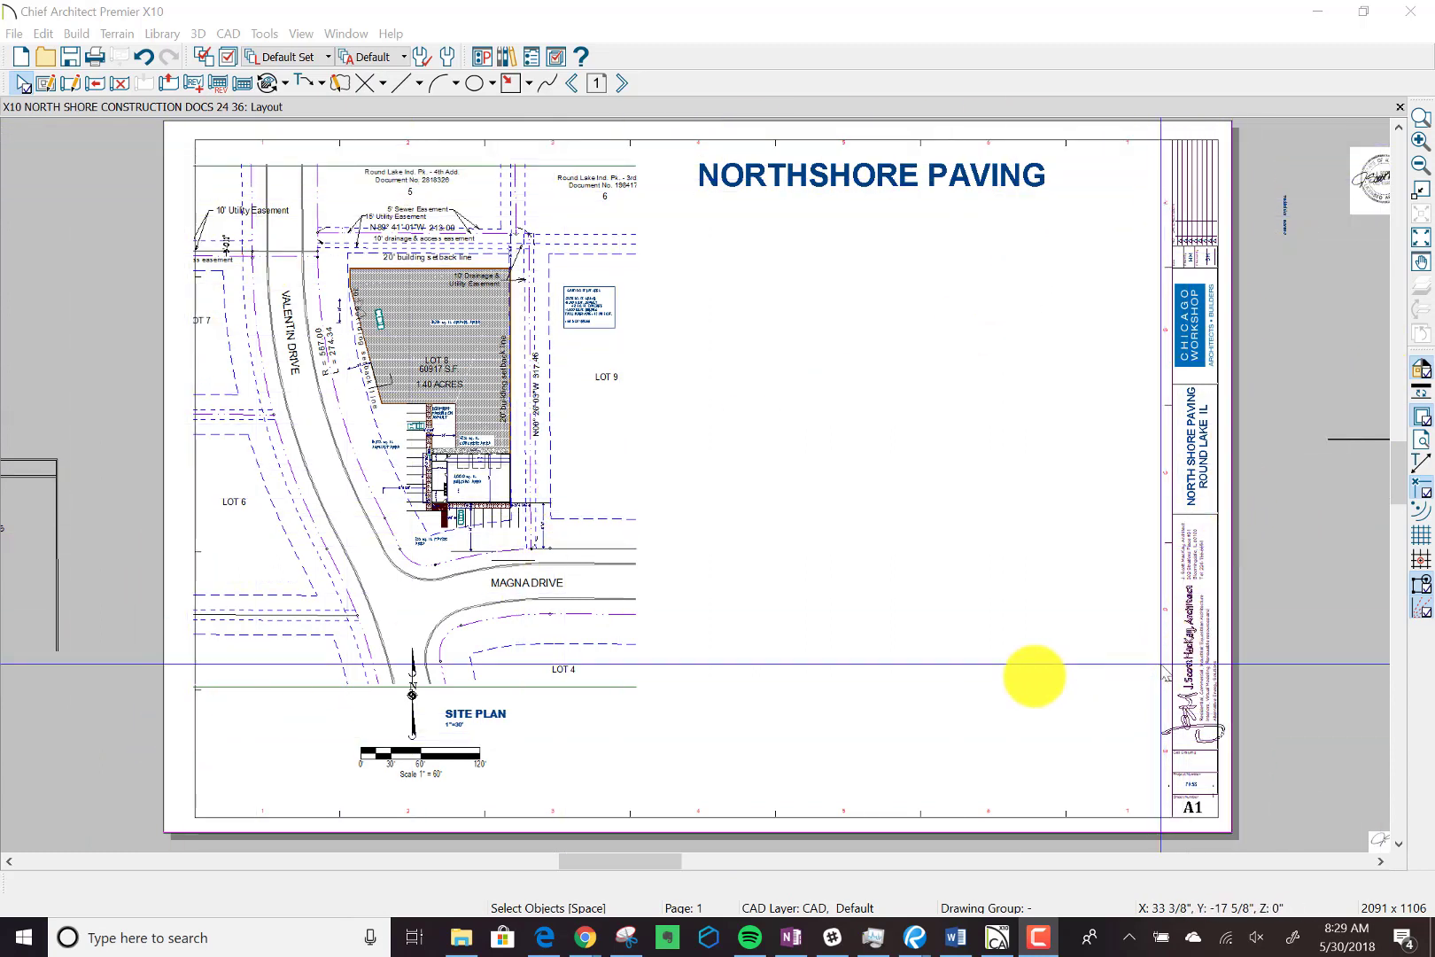
Open the source plan of the site plan view on the layout sheet and show the whole lot.
click(458, 405)
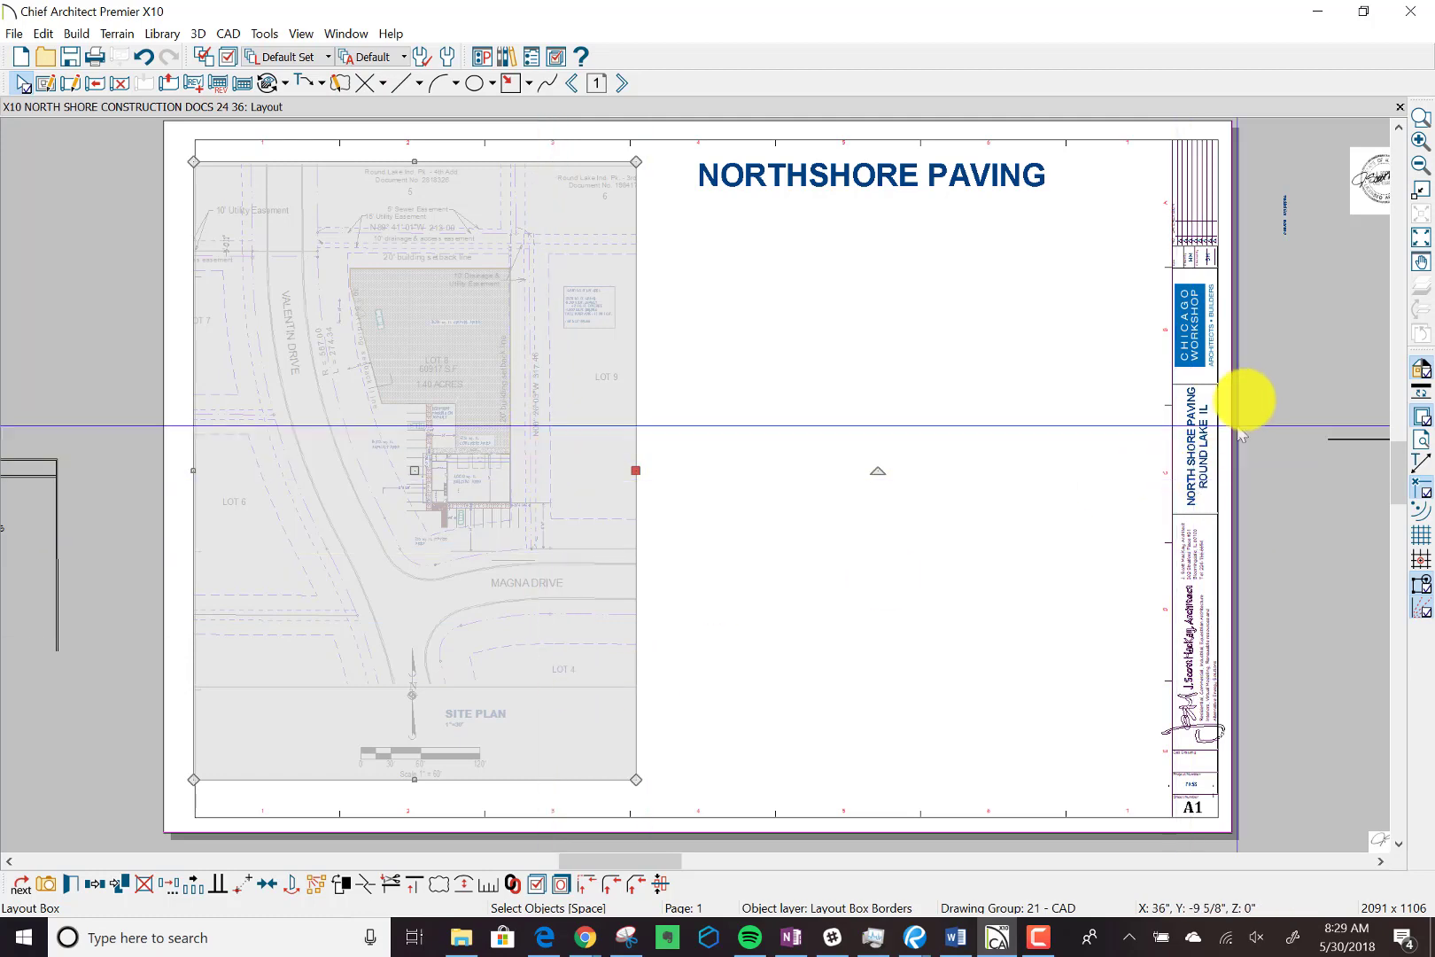
click(1274, 353)
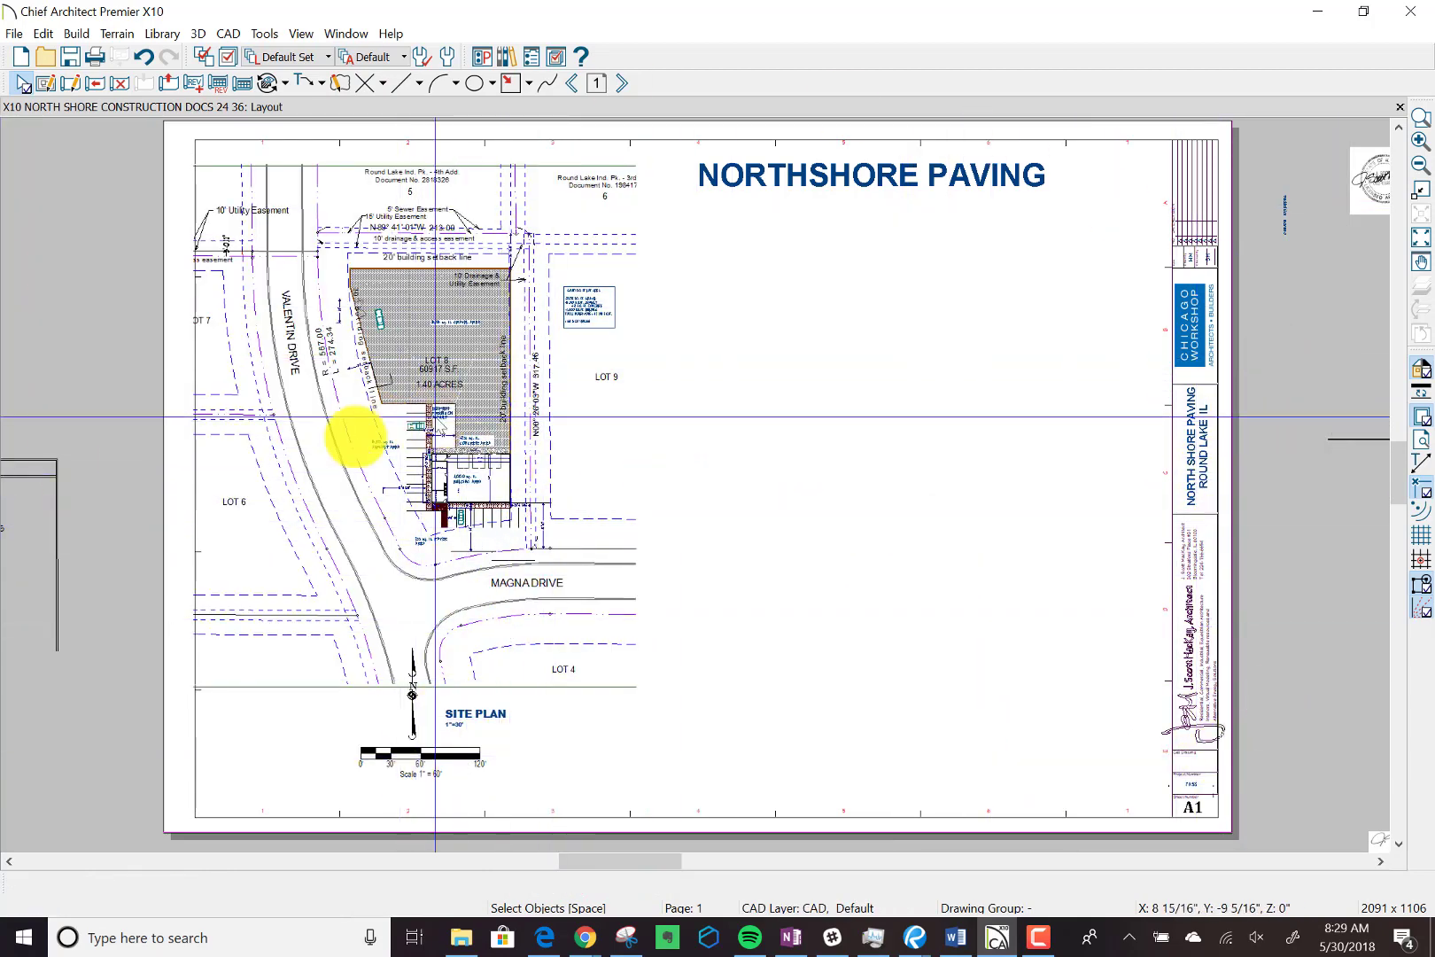
click(350, 450)
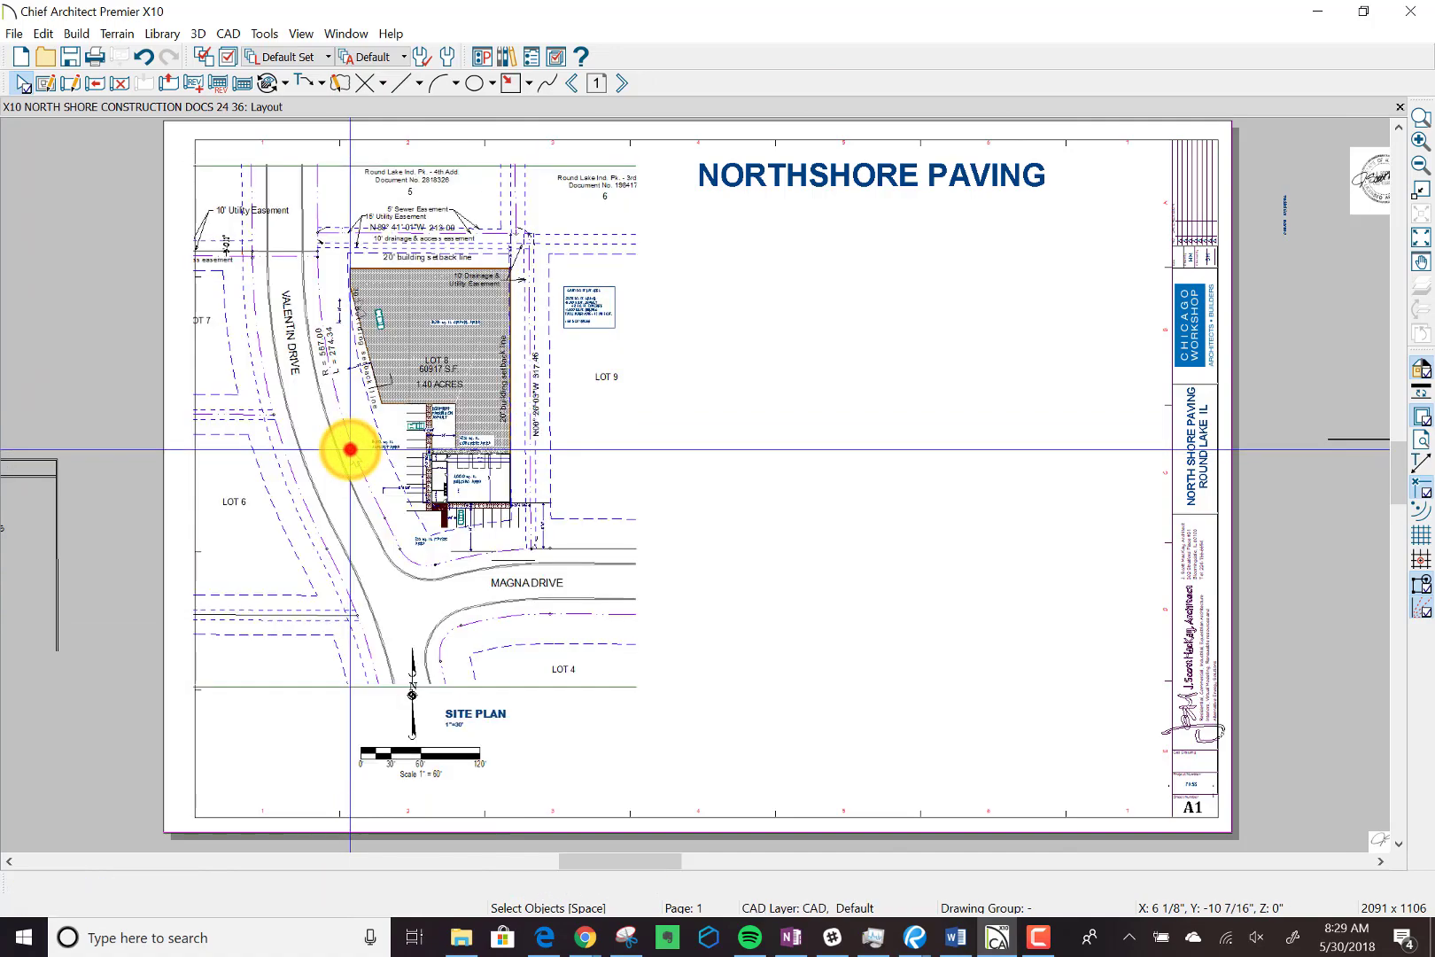
double_click(350, 450)
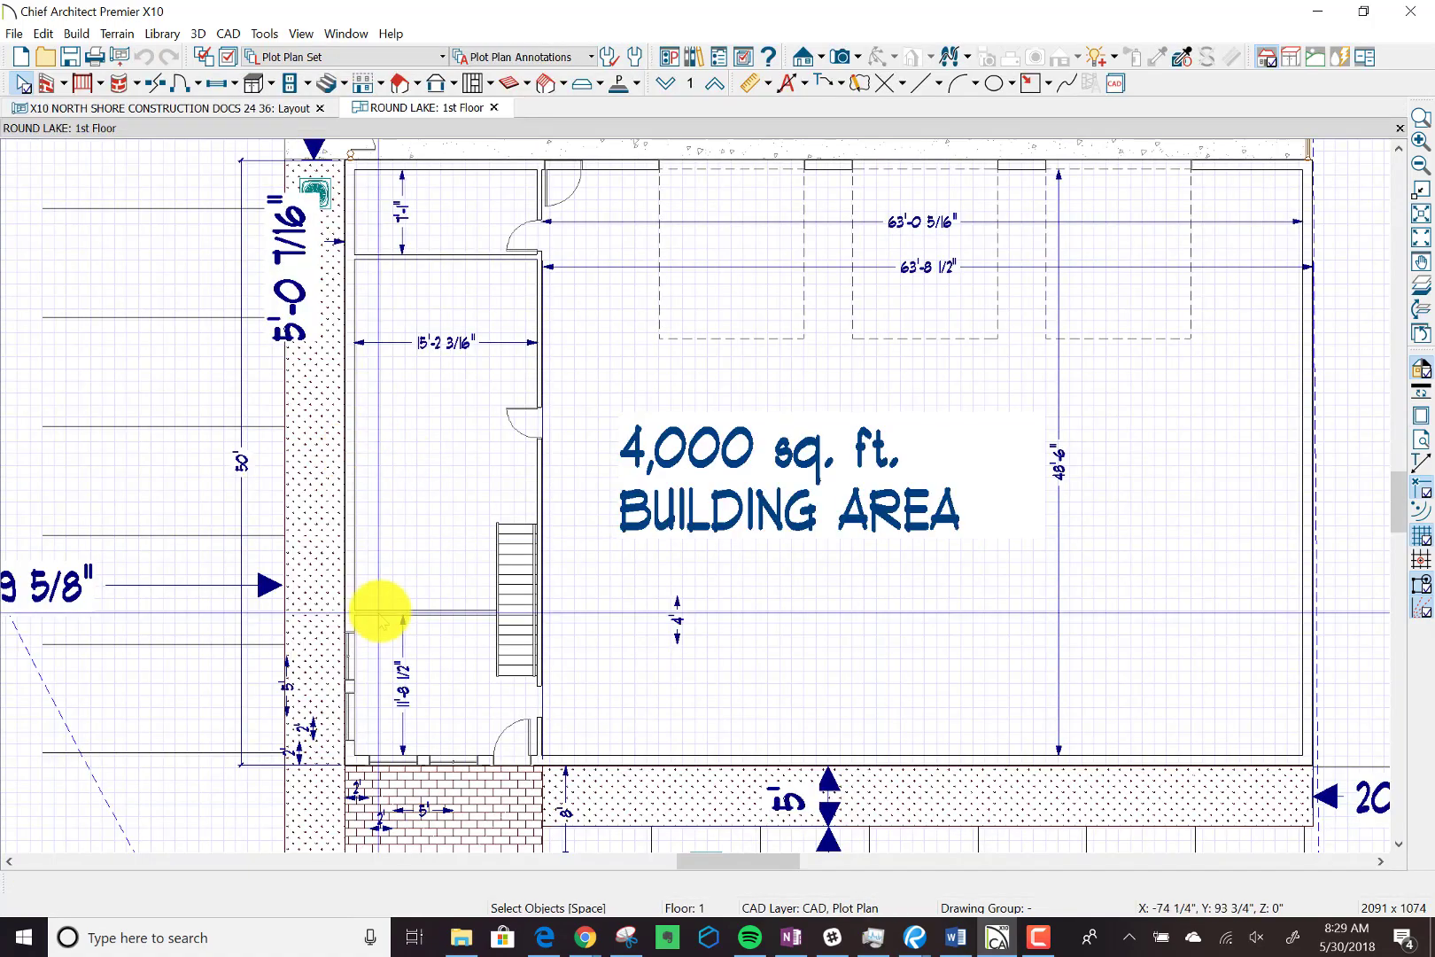
scroll(381, 605, down, 6)
scroll(389, 596, down, 5)
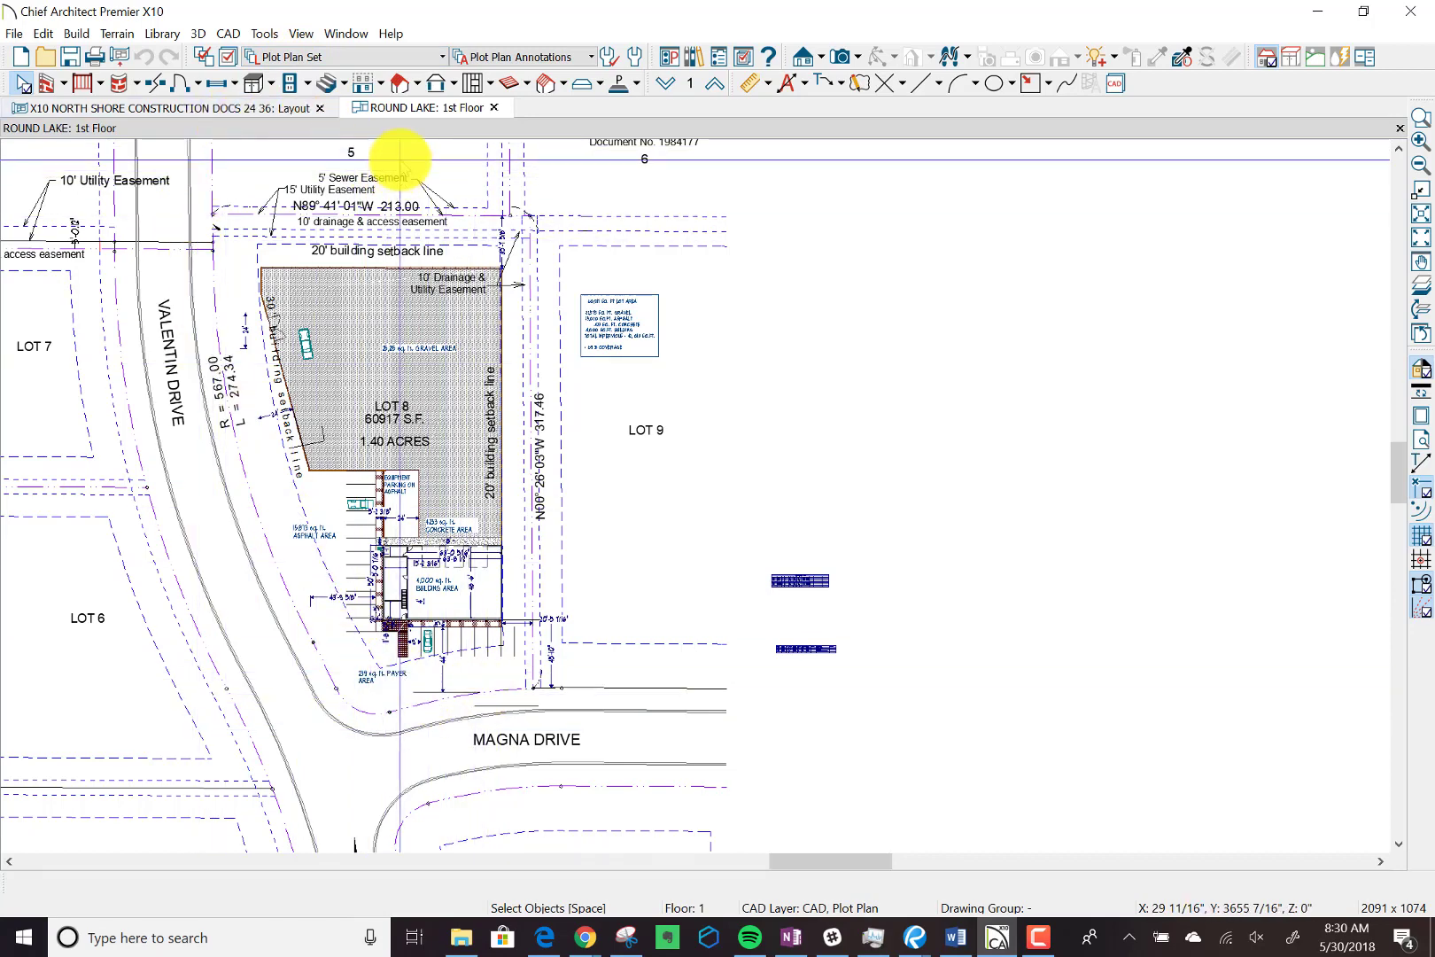
Examine the layer list of the Plot Plan Set for the display settings of road, slab and other site layers.
click(226, 60)
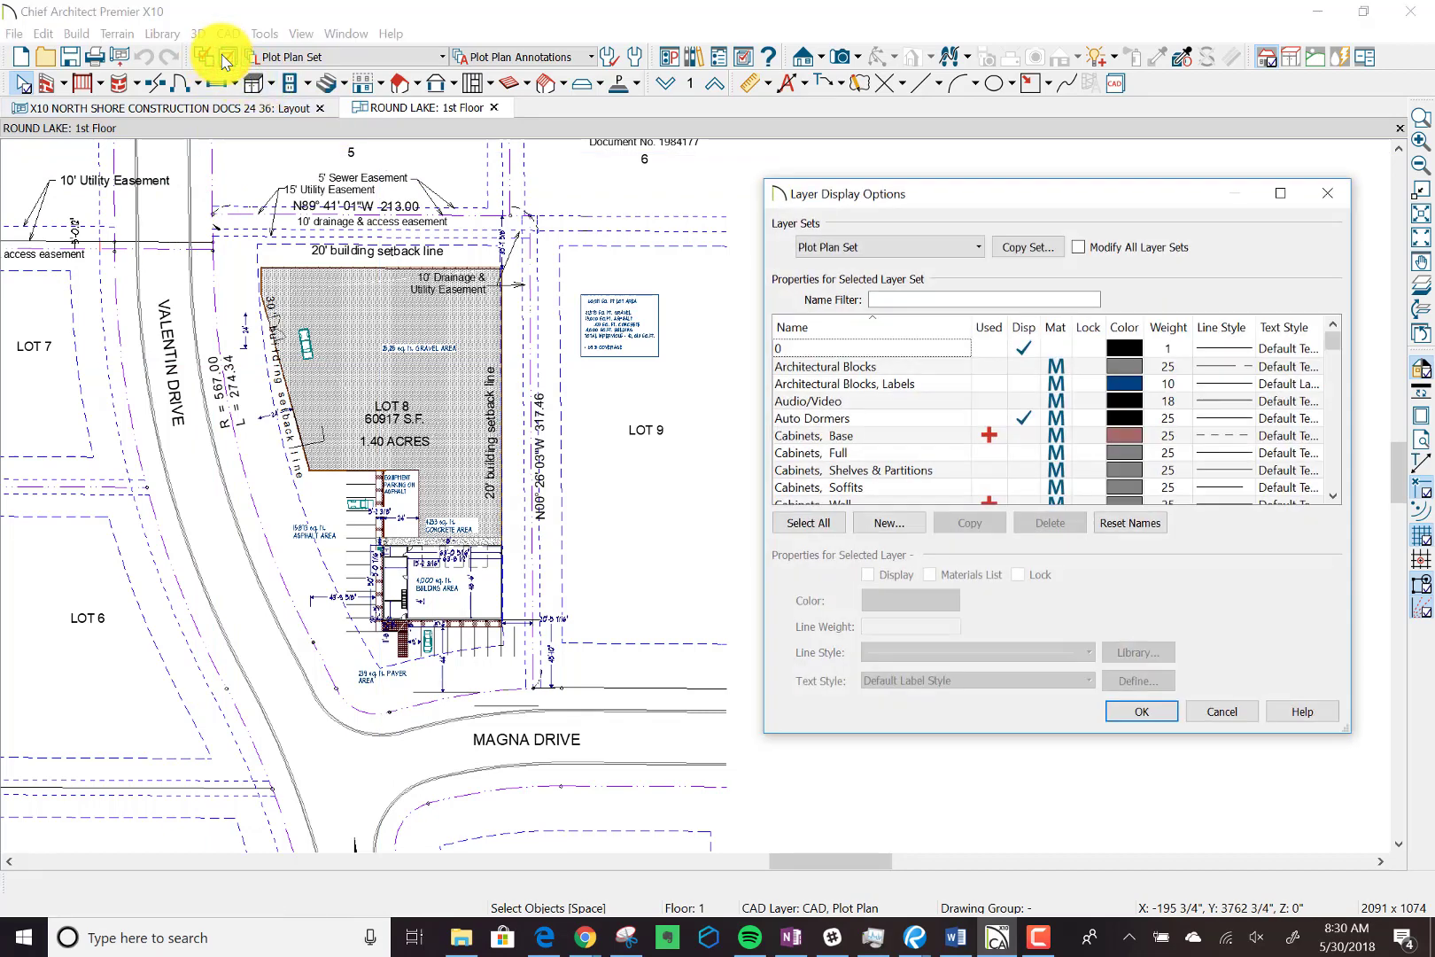
click(1333, 497)
click(1333, 498)
click(1333, 497)
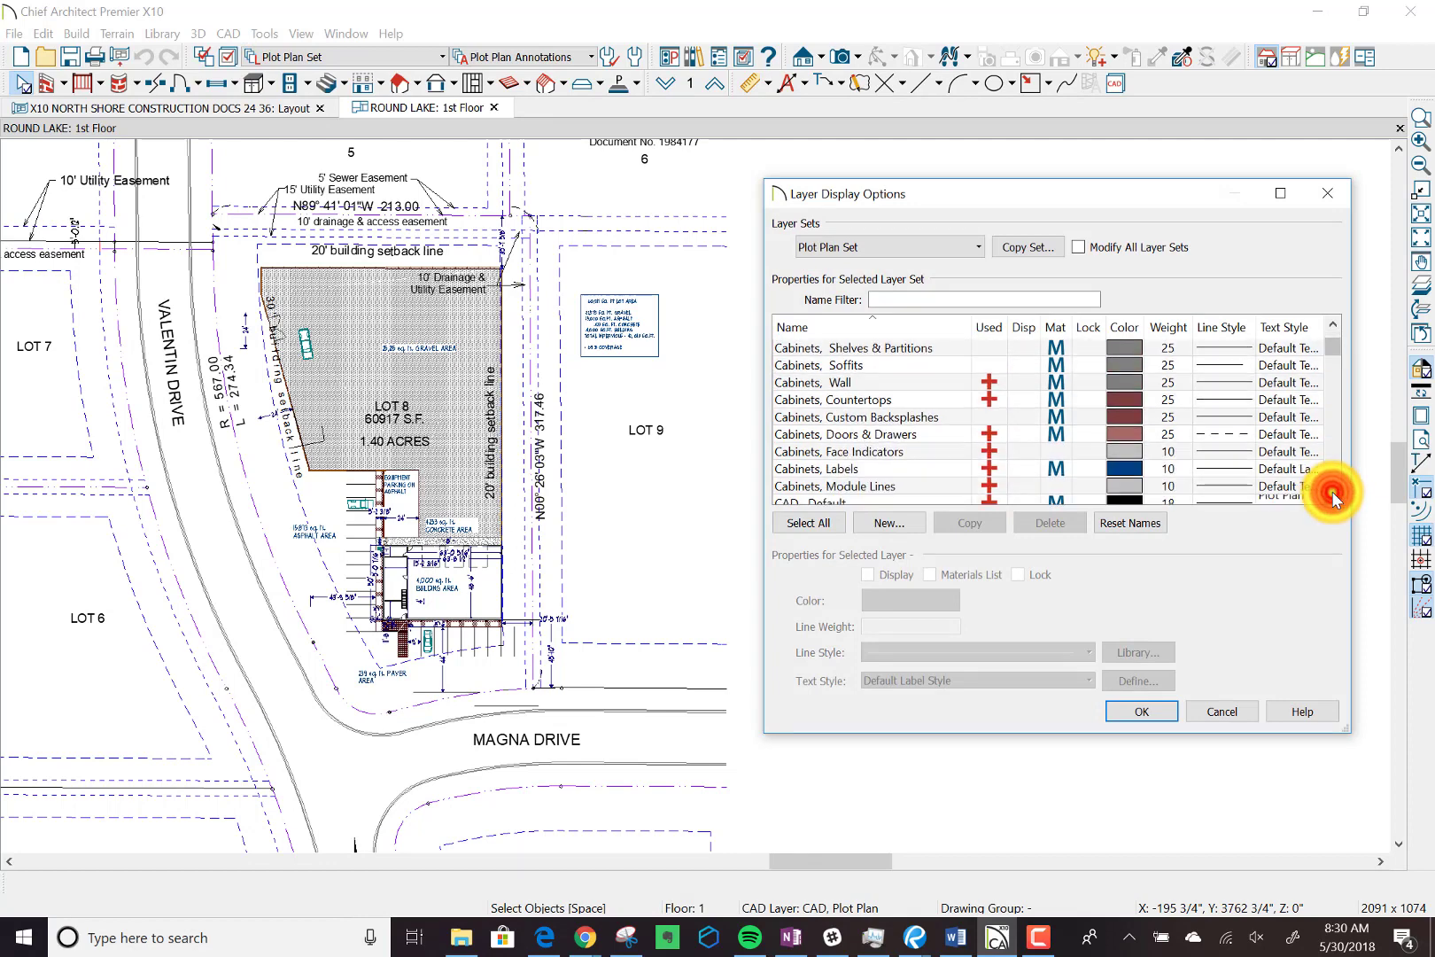
click(1333, 497)
click(1333, 497)
click(1333, 497)
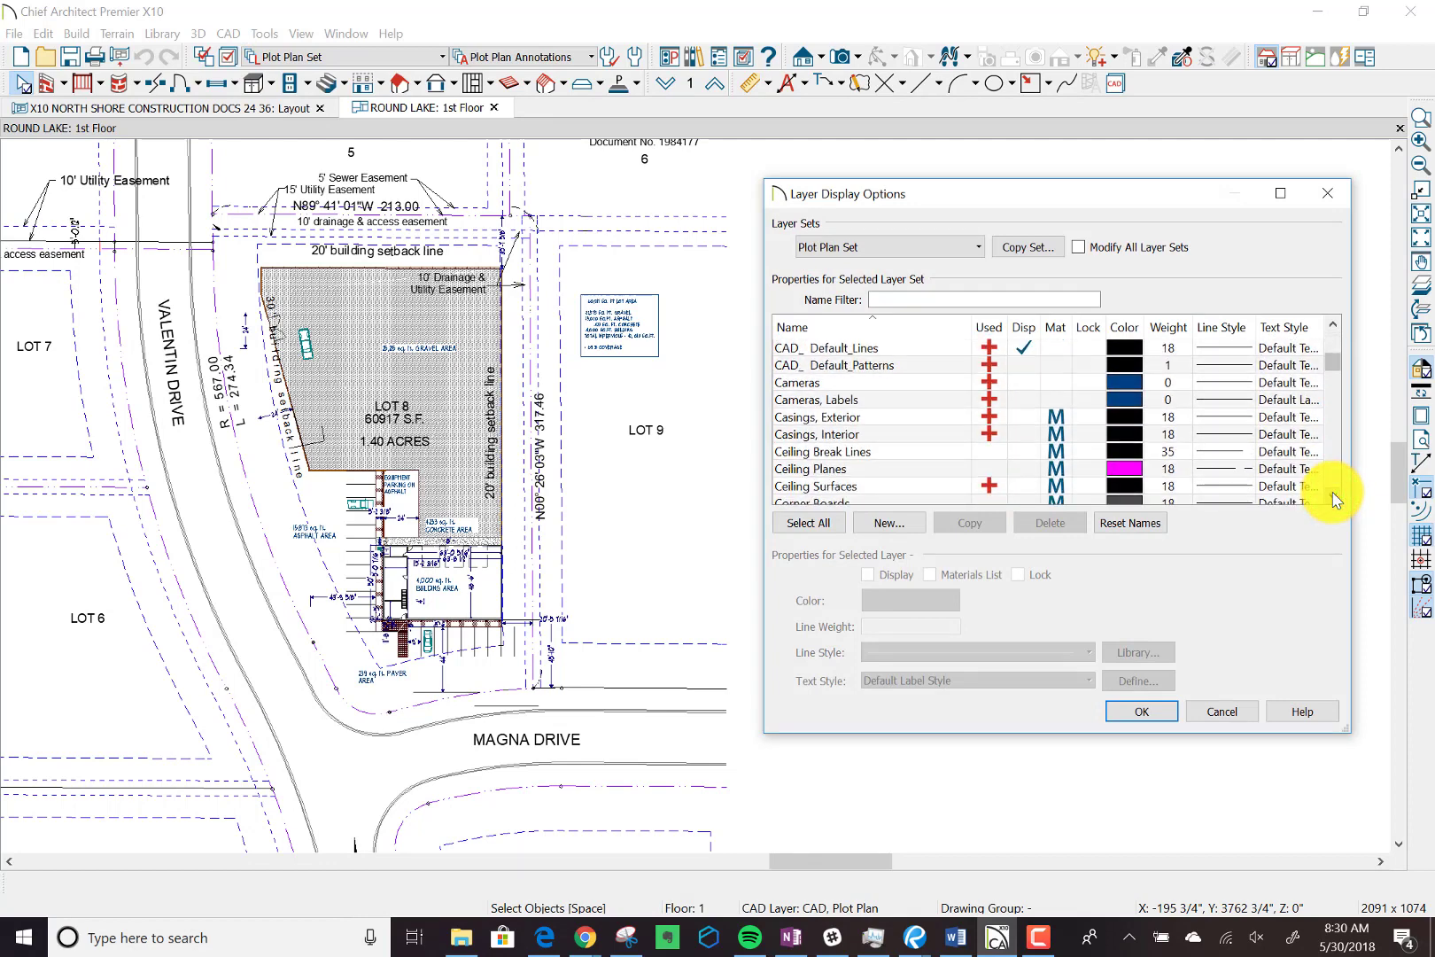
click(1333, 497)
click(1333, 497)
click(1333, 497)
click(1333, 497)
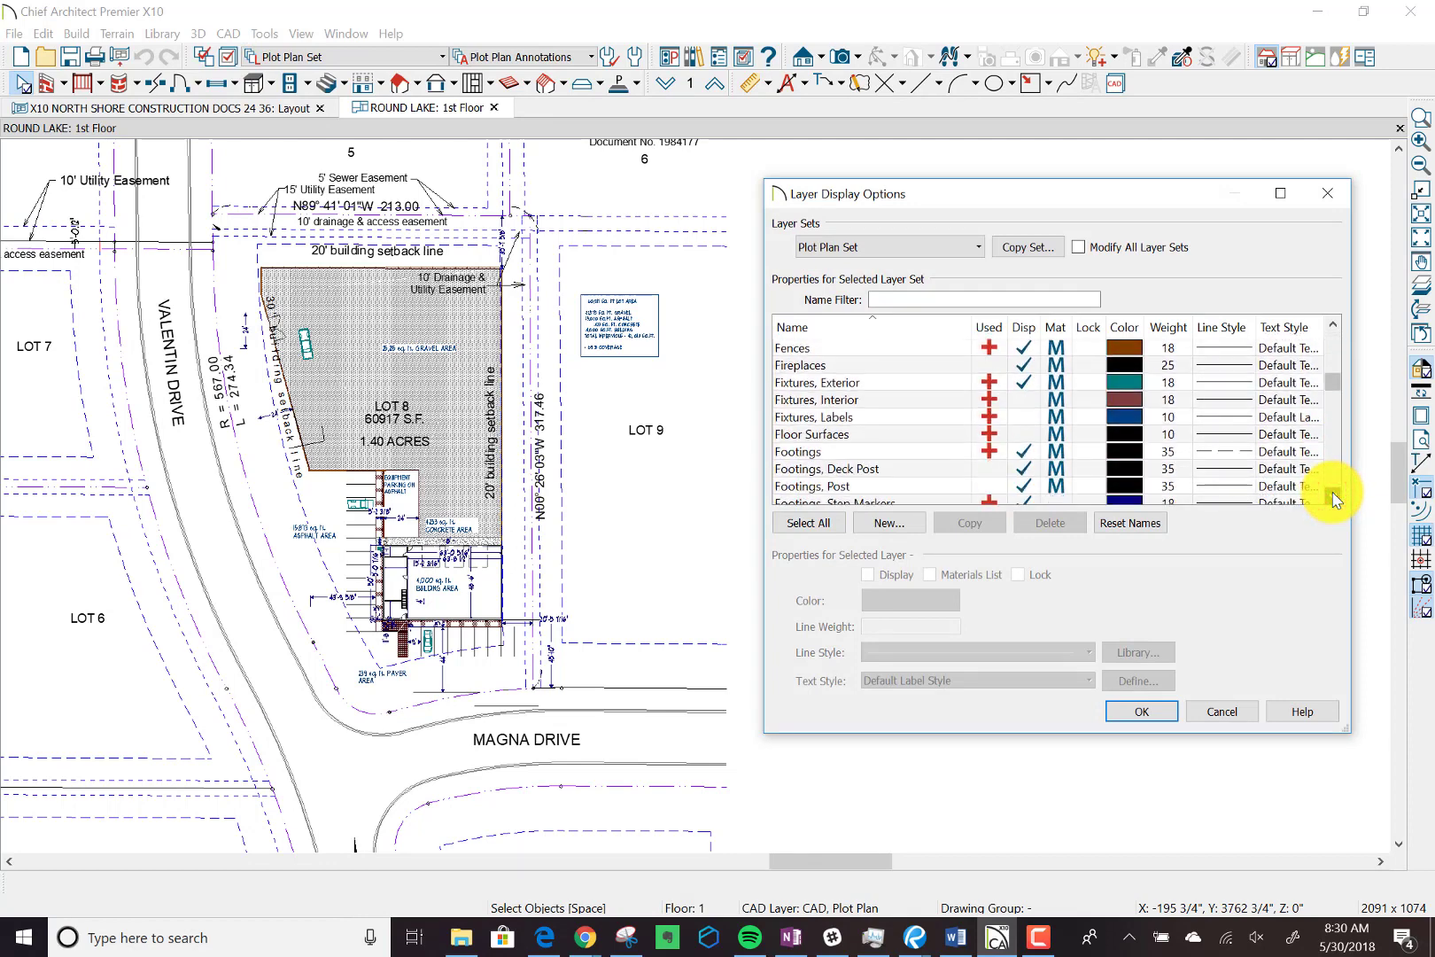
click(1333, 497)
click(1334, 497)
click(1333, 497)
click(1333, 497)
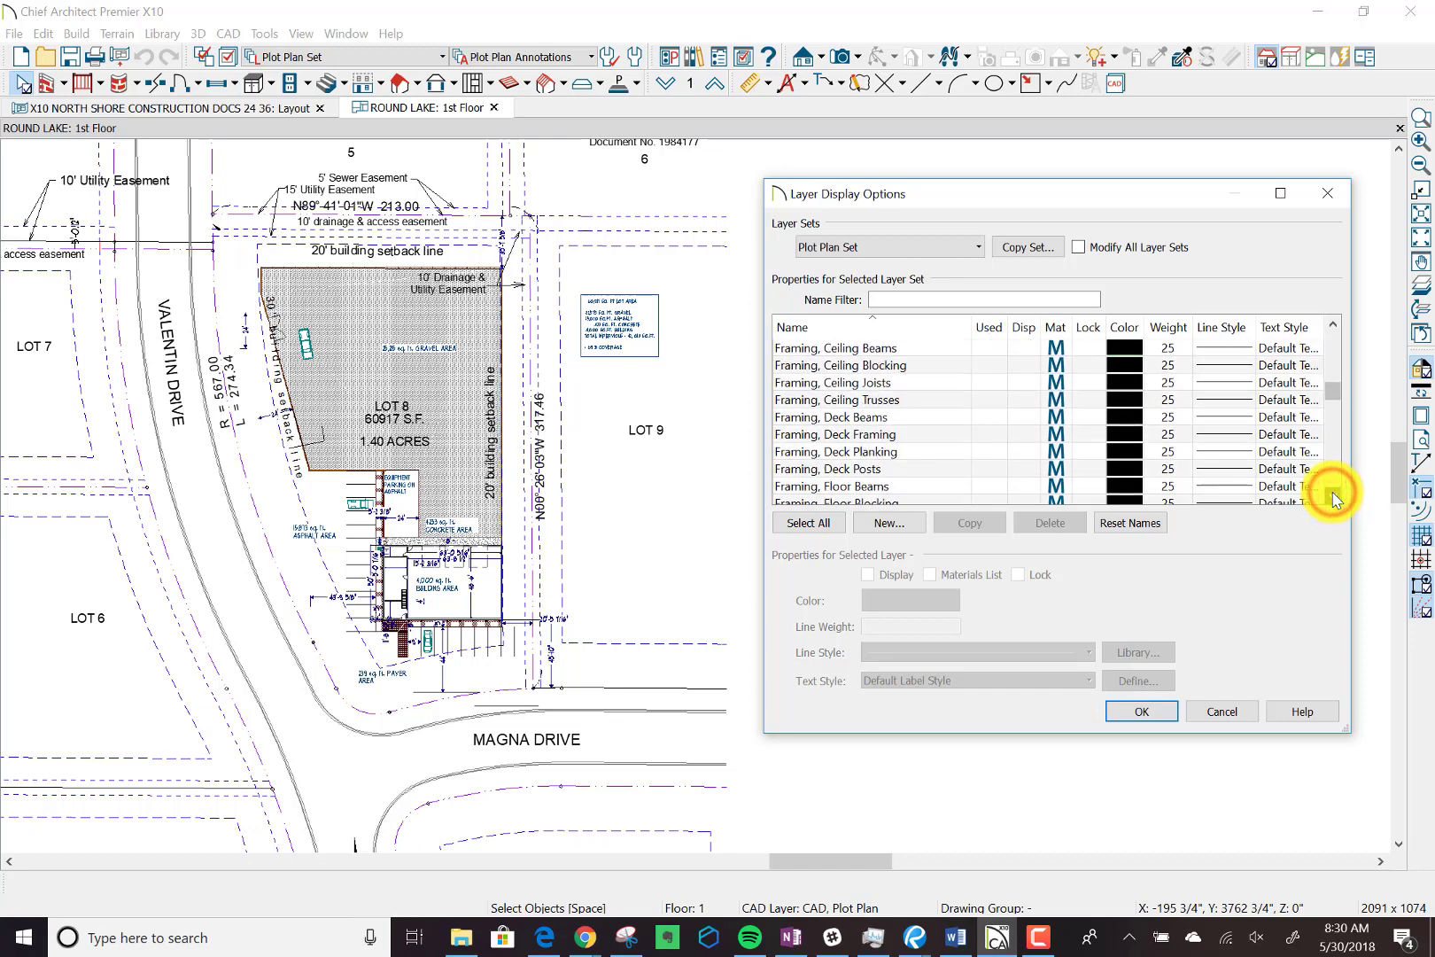
click(1333, 497)
click(1333, 497)
click(1333, 497)
click(1333, 497)
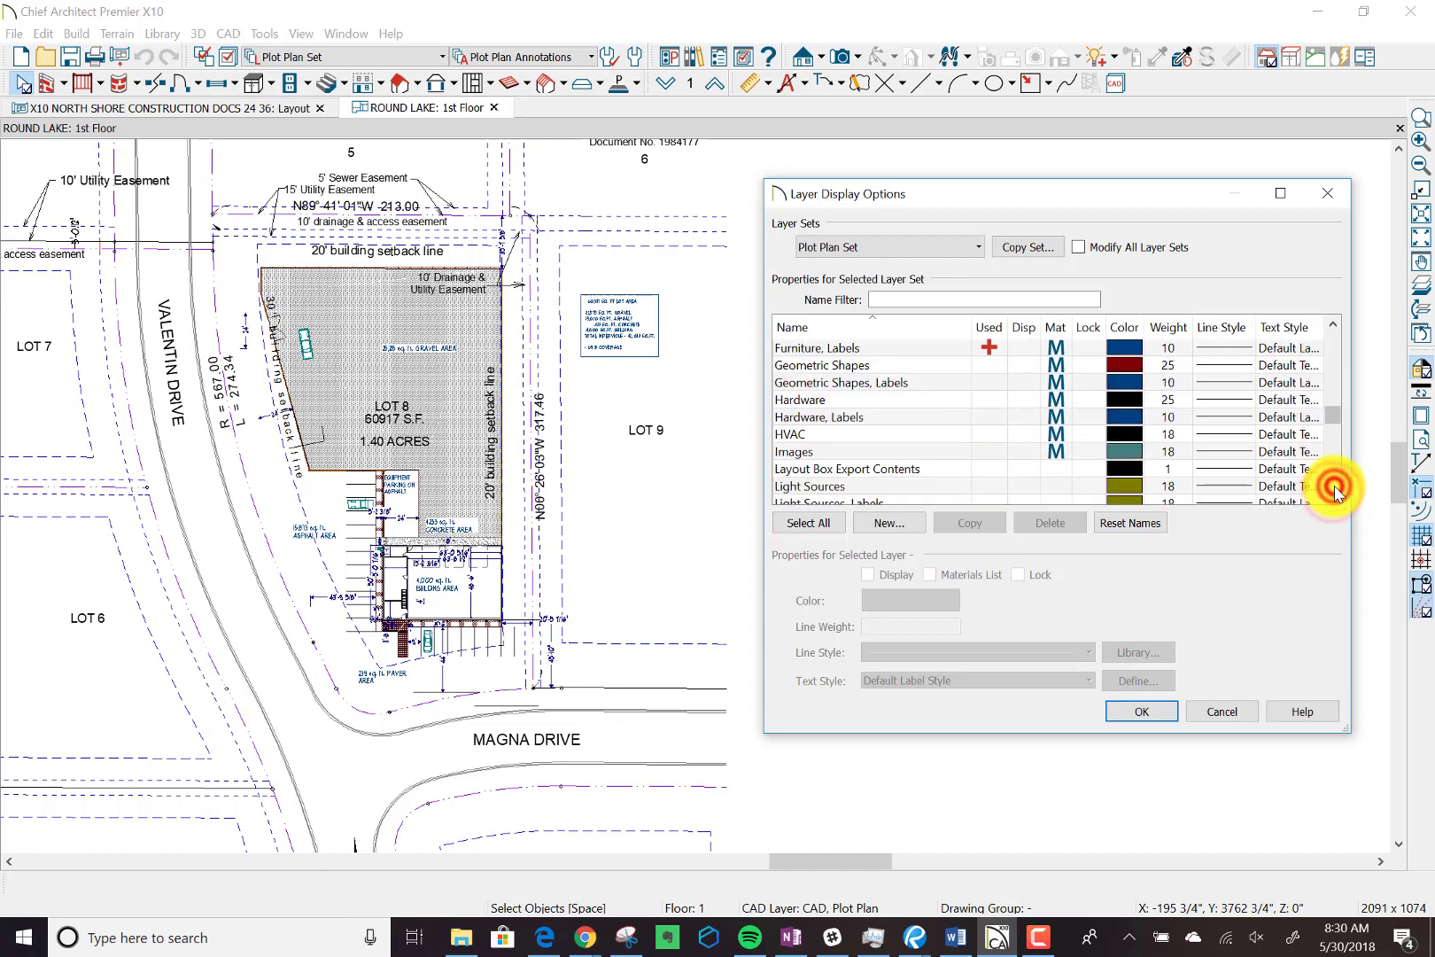
click(1334, 497)
click(1335, 493)
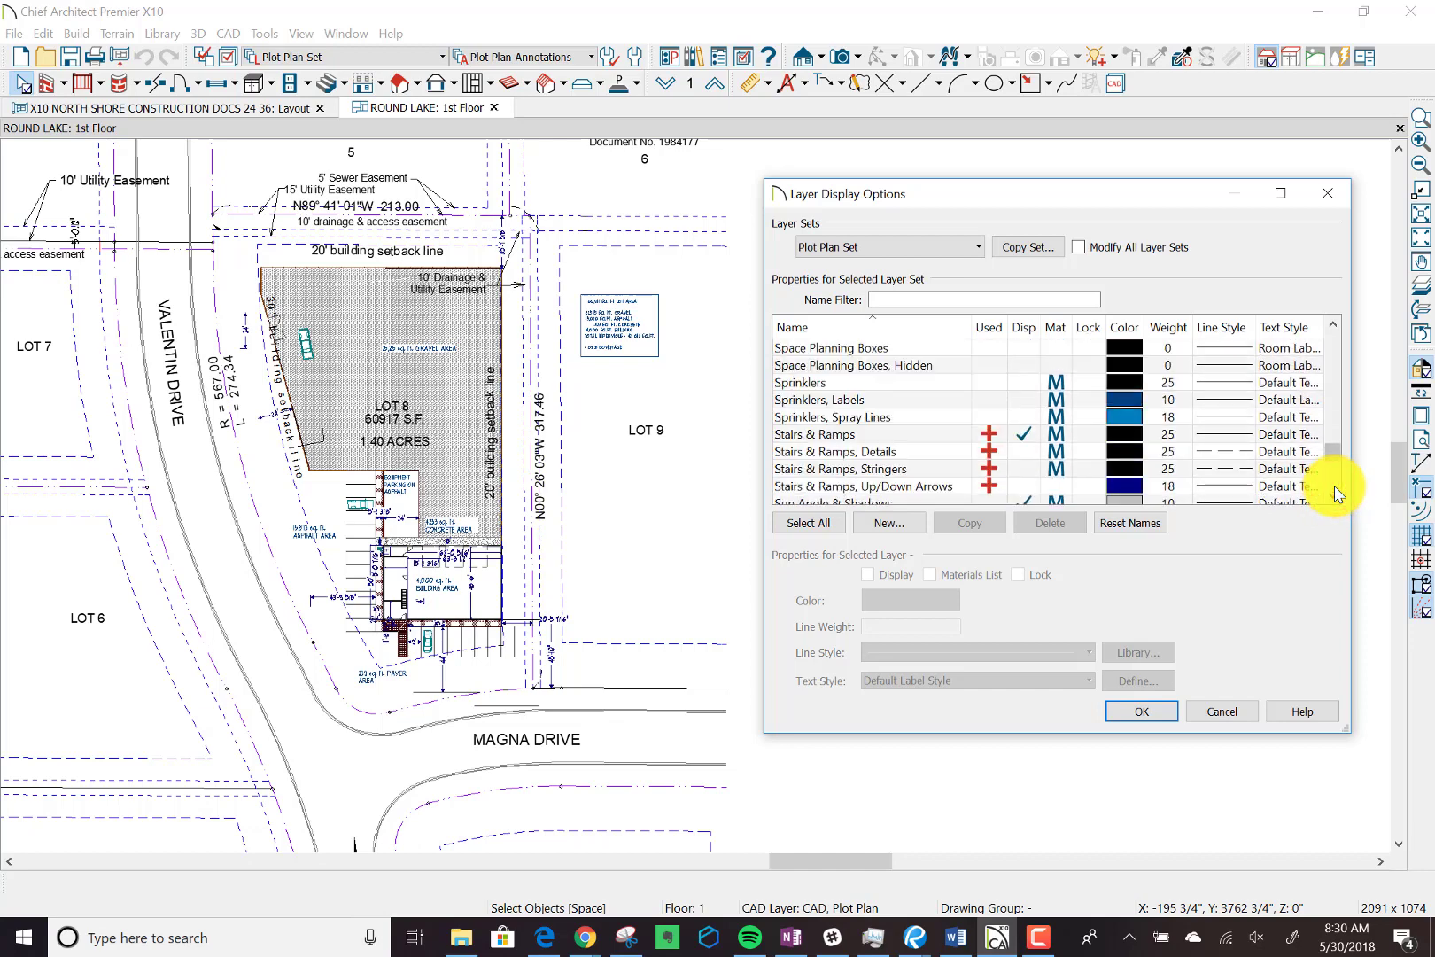
click(1333, 326)
click(1333, 327)
click(1334, 327)
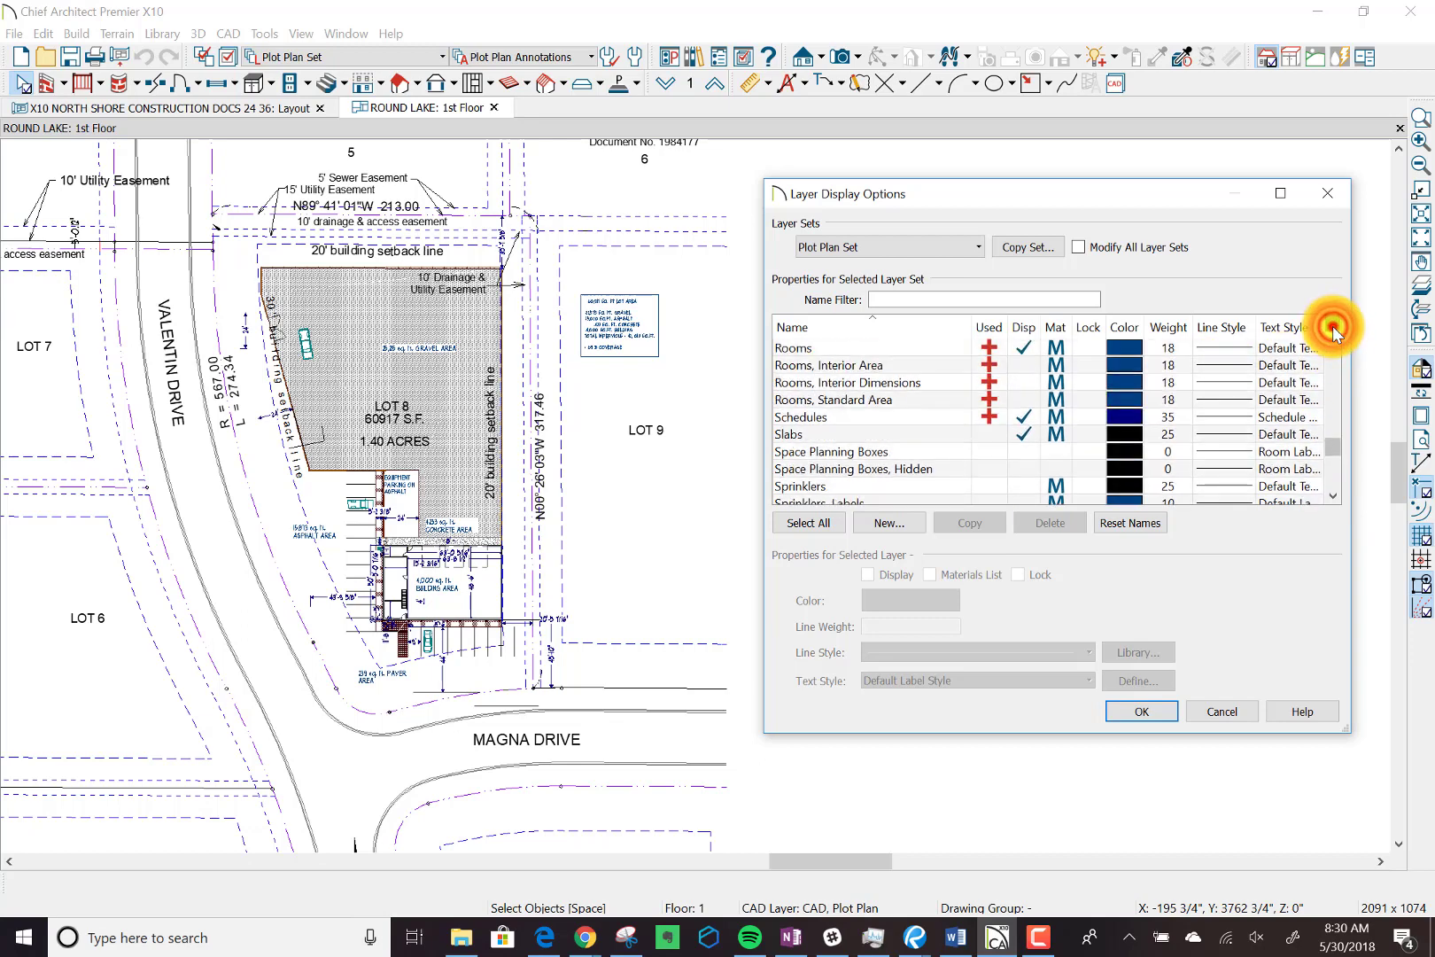
click(1333, 327)
click(1333, 327)
click(1334, 327)
click(1333, 327)
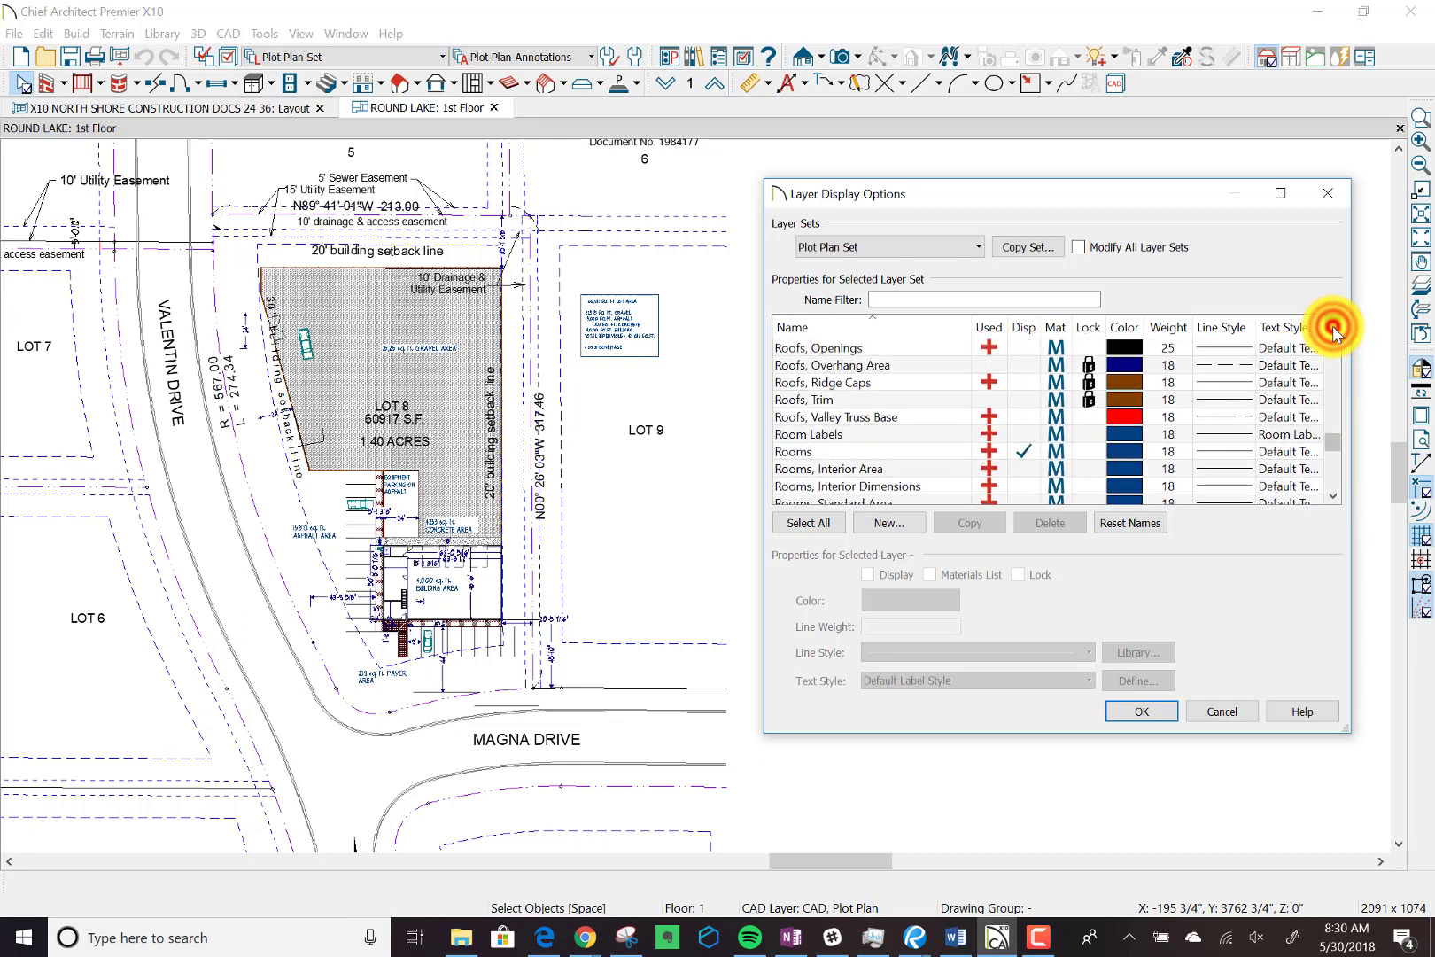
click(1334, 327)
click(1333, 327)
click(1333, 327)
click(1333, 327)
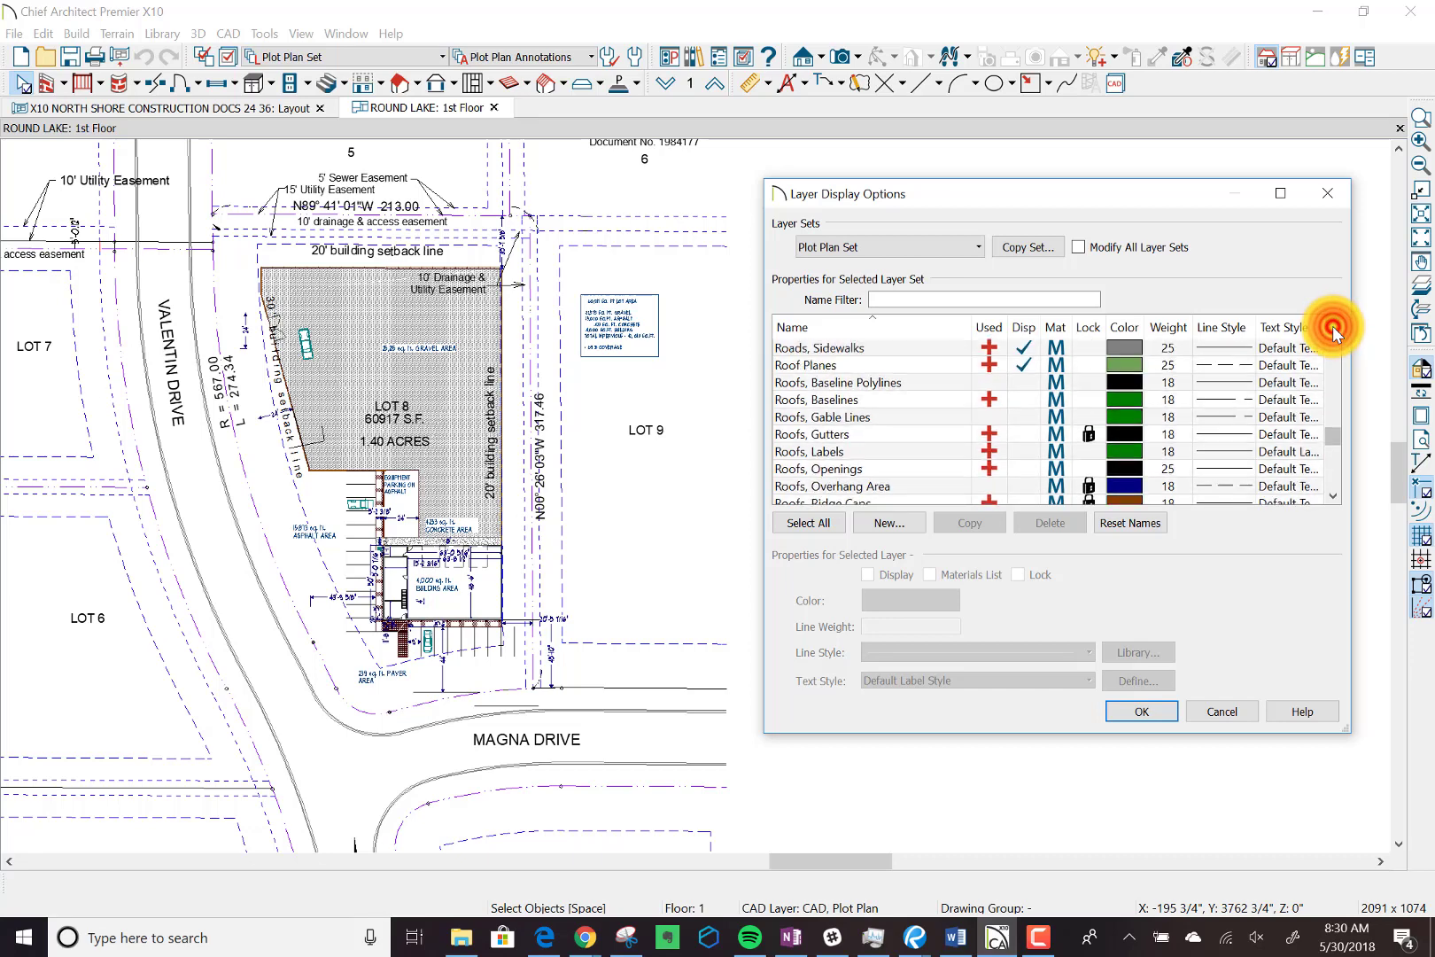
click(1334, 327)
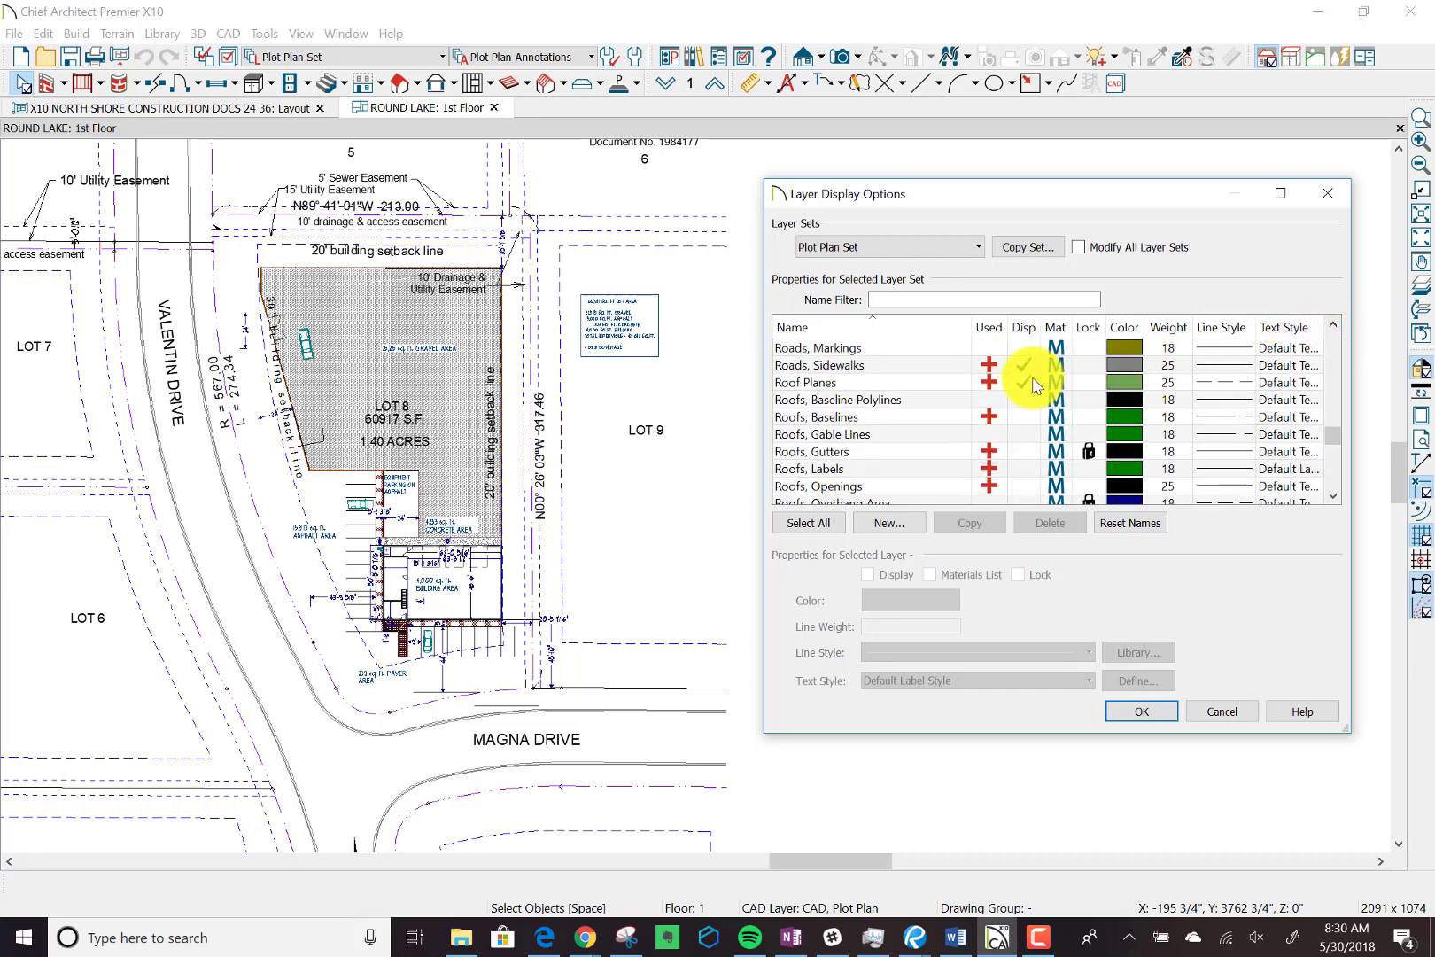
click(1332, 498)
click(1333, 499)
click(1332, 499)
click(1332, 499)
click(1332, 499)
click(1332, 499)
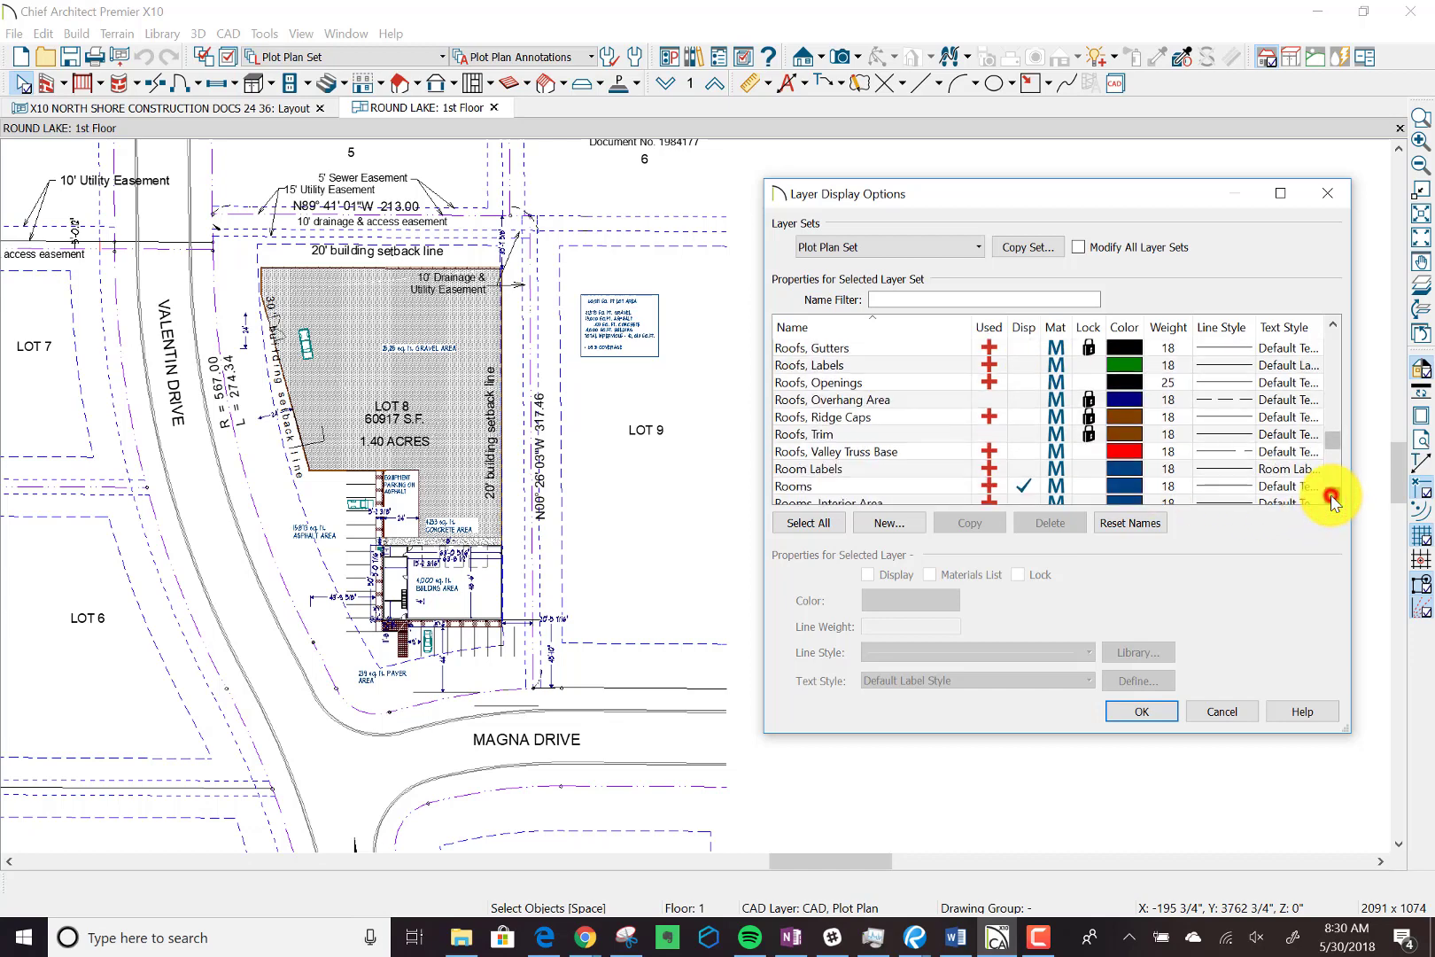
click(1332, 499)
click(1332, 499)
click(1333, 499)
click(1332, 499)
click(1332, 499)
click(1333, 498)
click(1333, 499)
click(1333, 498)
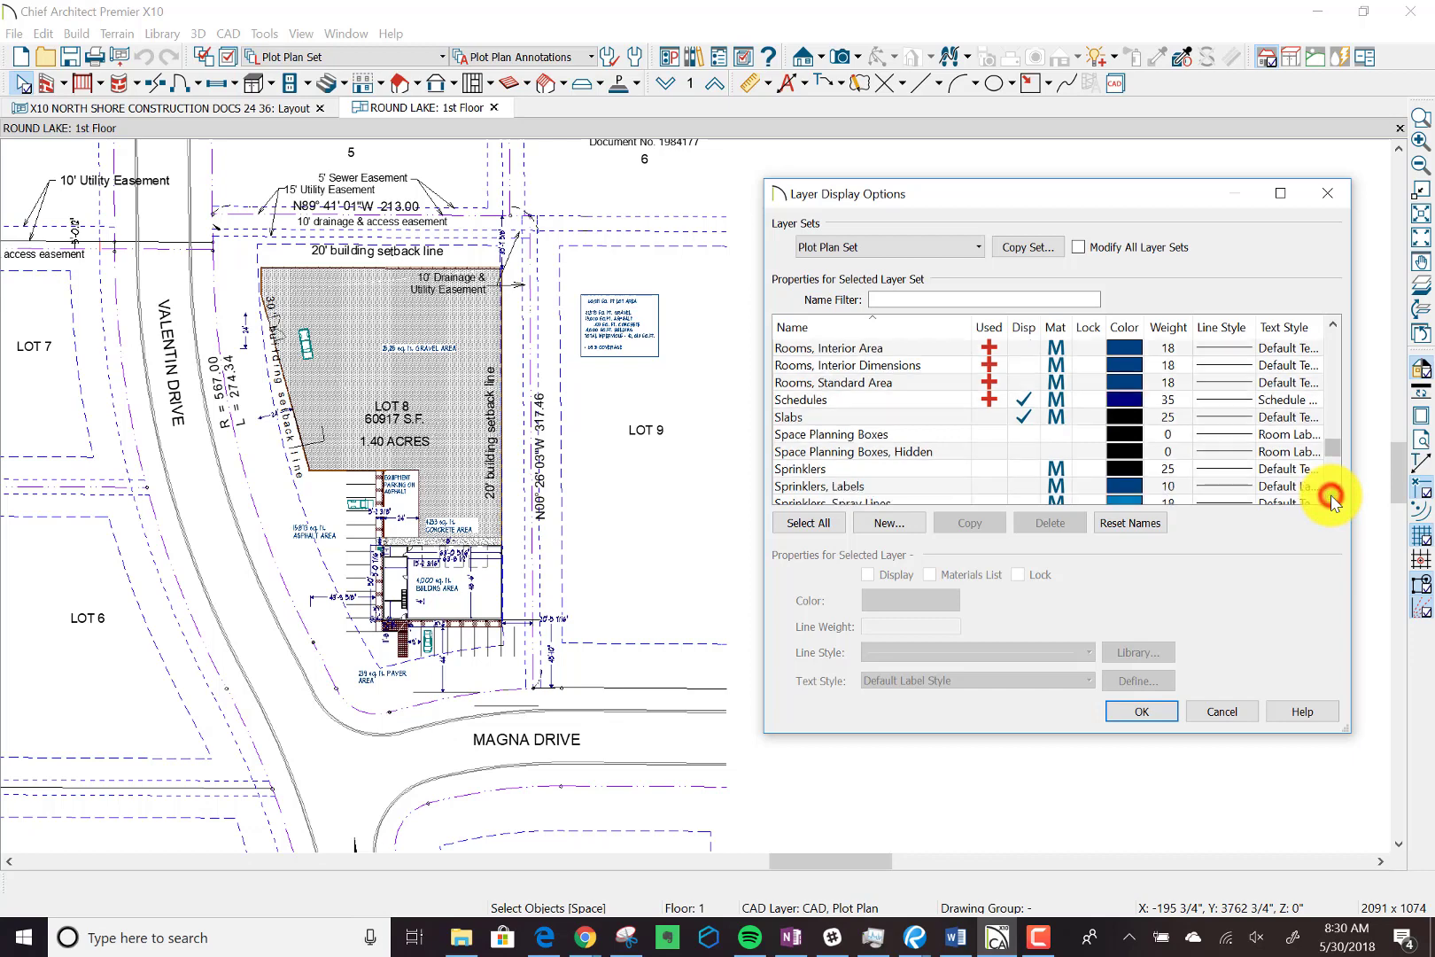
click(1333, 499)
click(1333, 499)
click(1333, 499)
click(1333, 499)
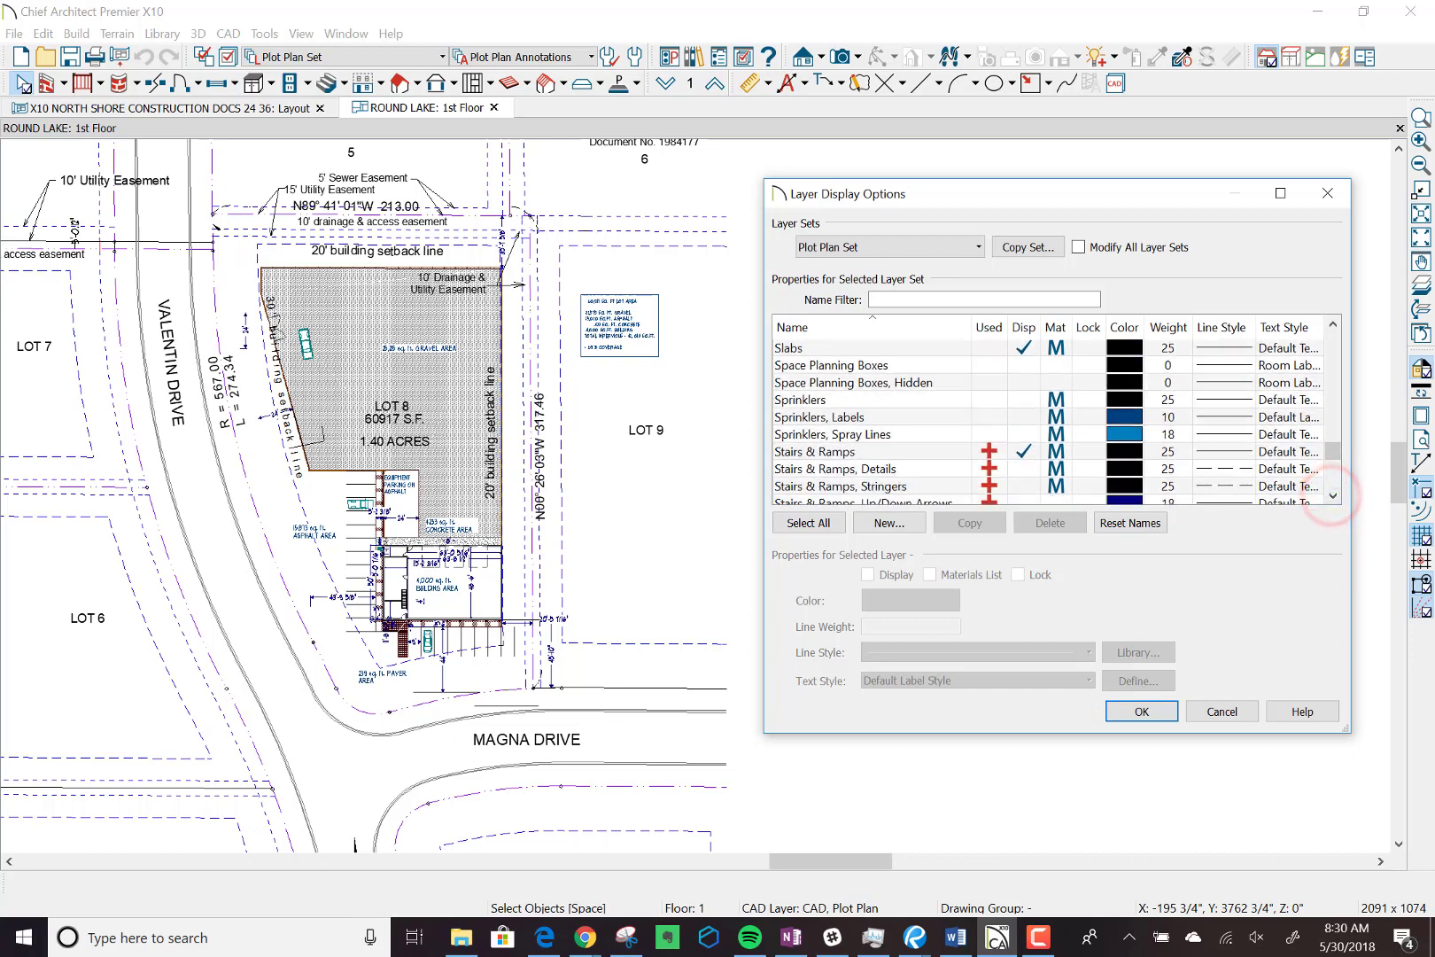
key(Return)
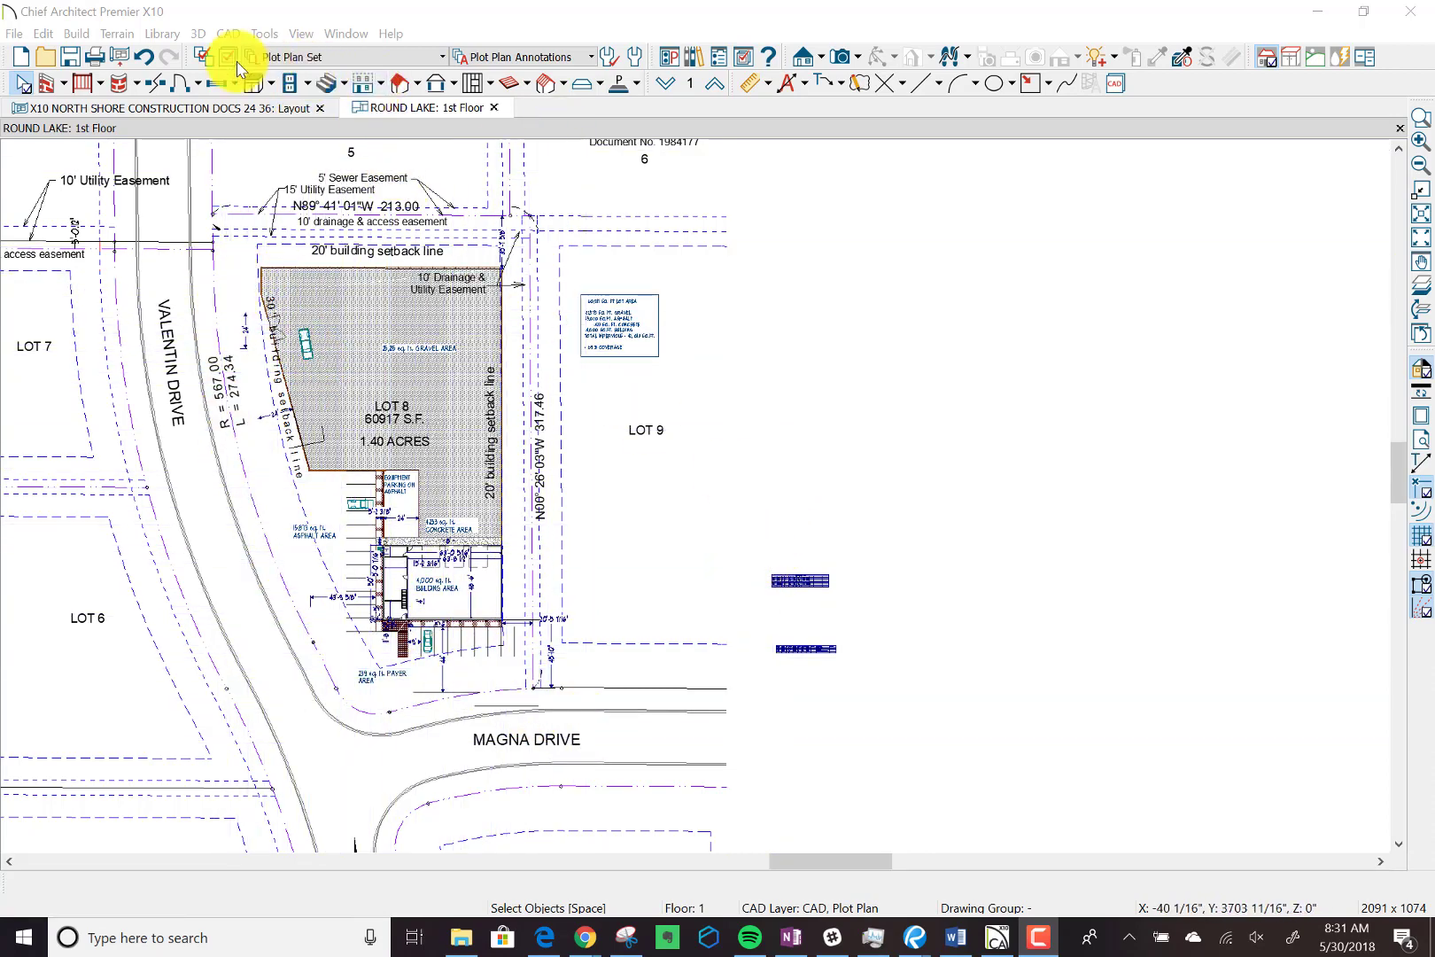
Activate the All On Set for the plan and check the line style and layer assignment of the gray driveway beside Valentin Drive.
click(443, 57)
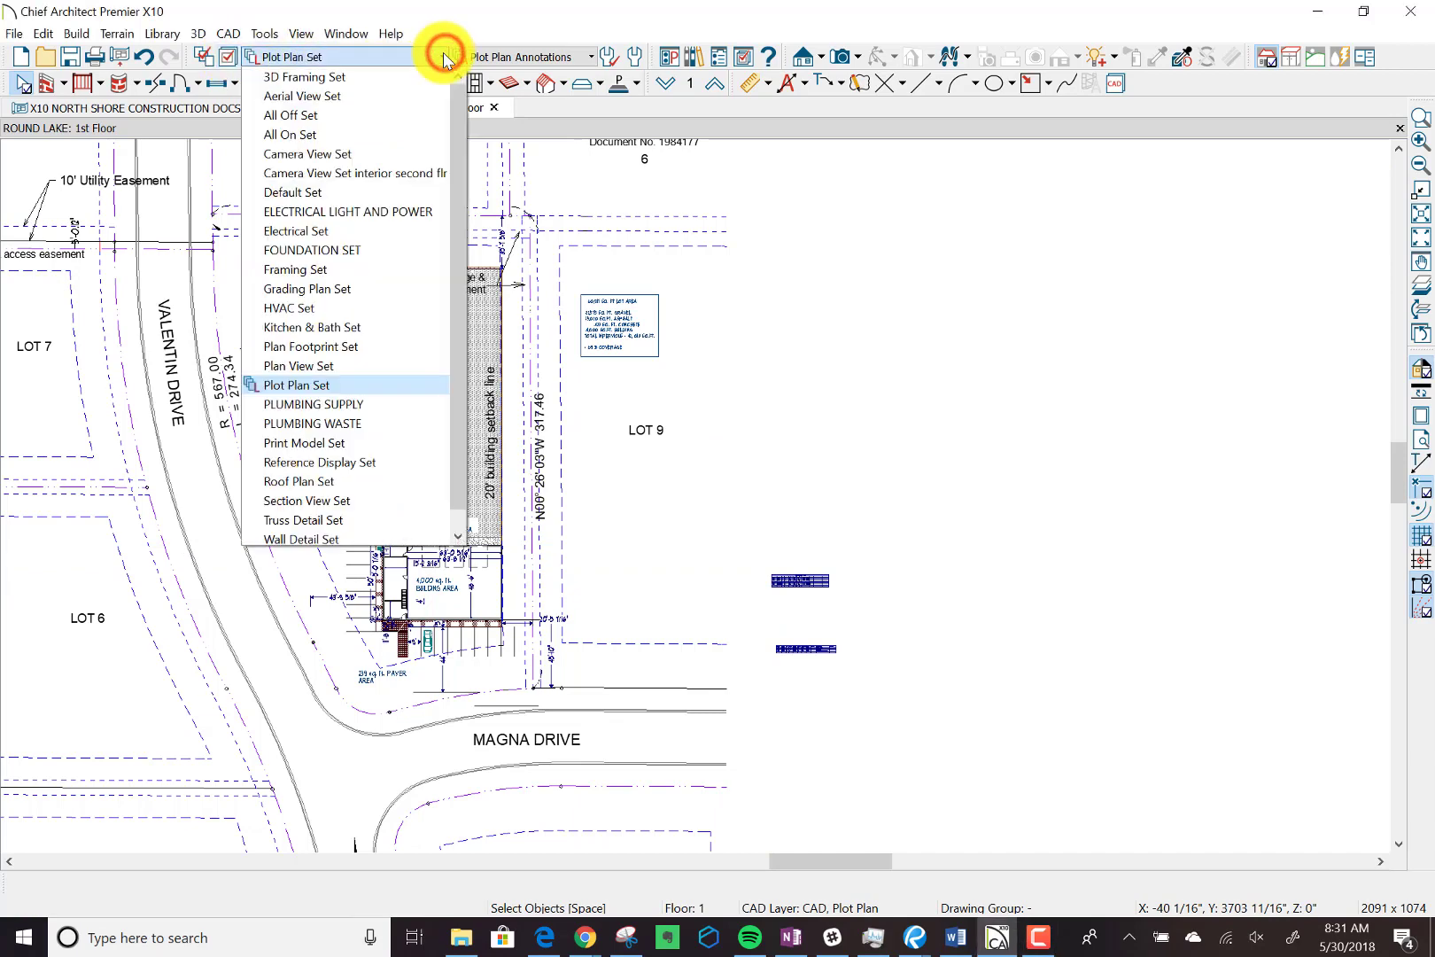
click(363, 135)
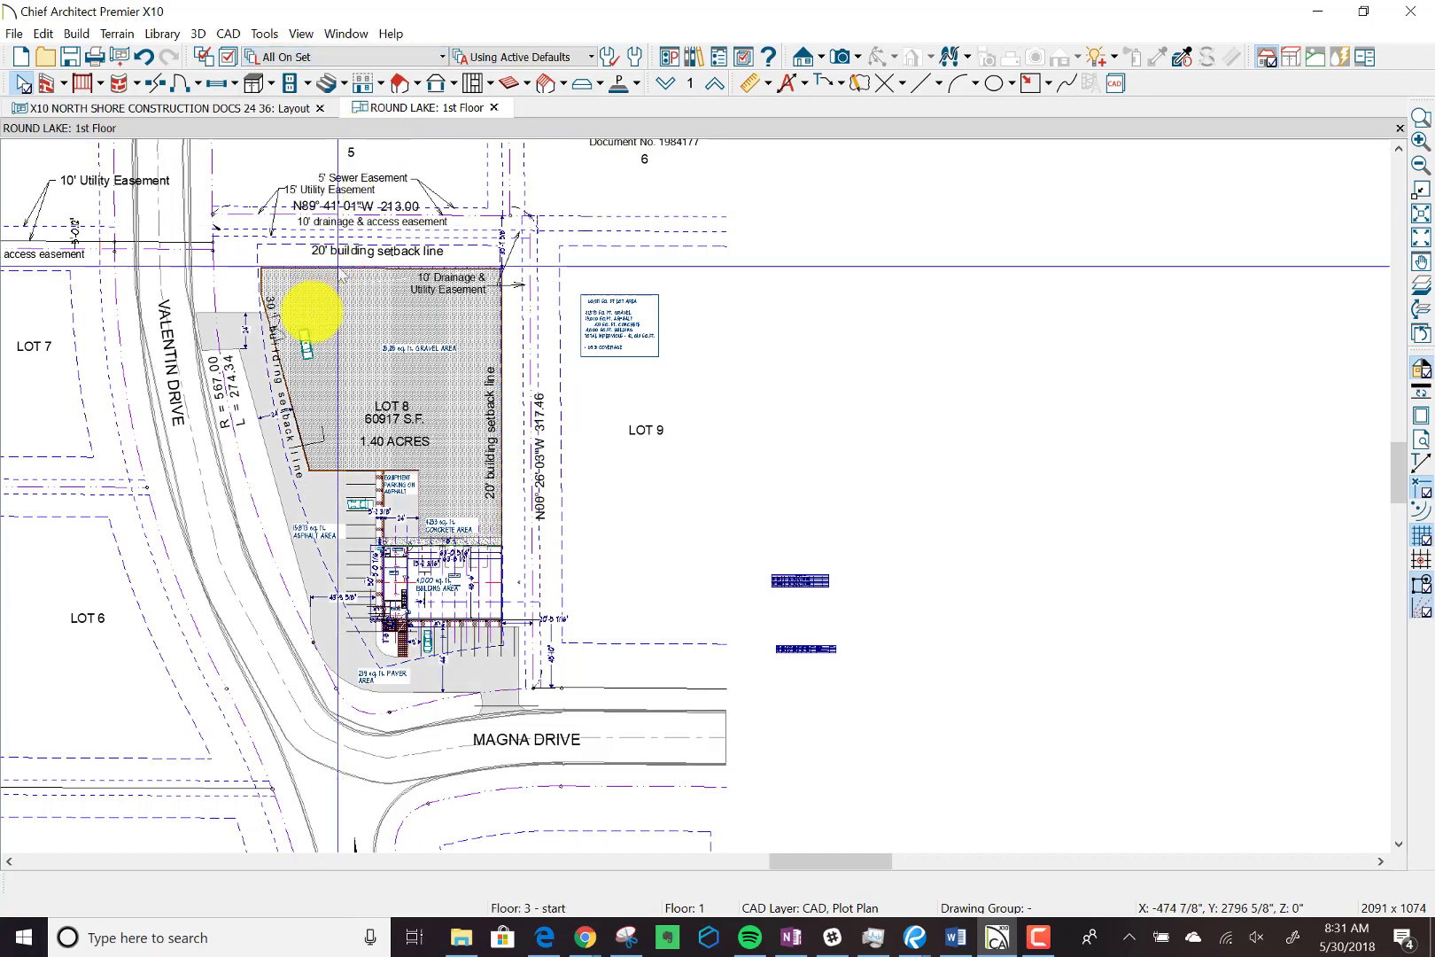
click(229, 324)
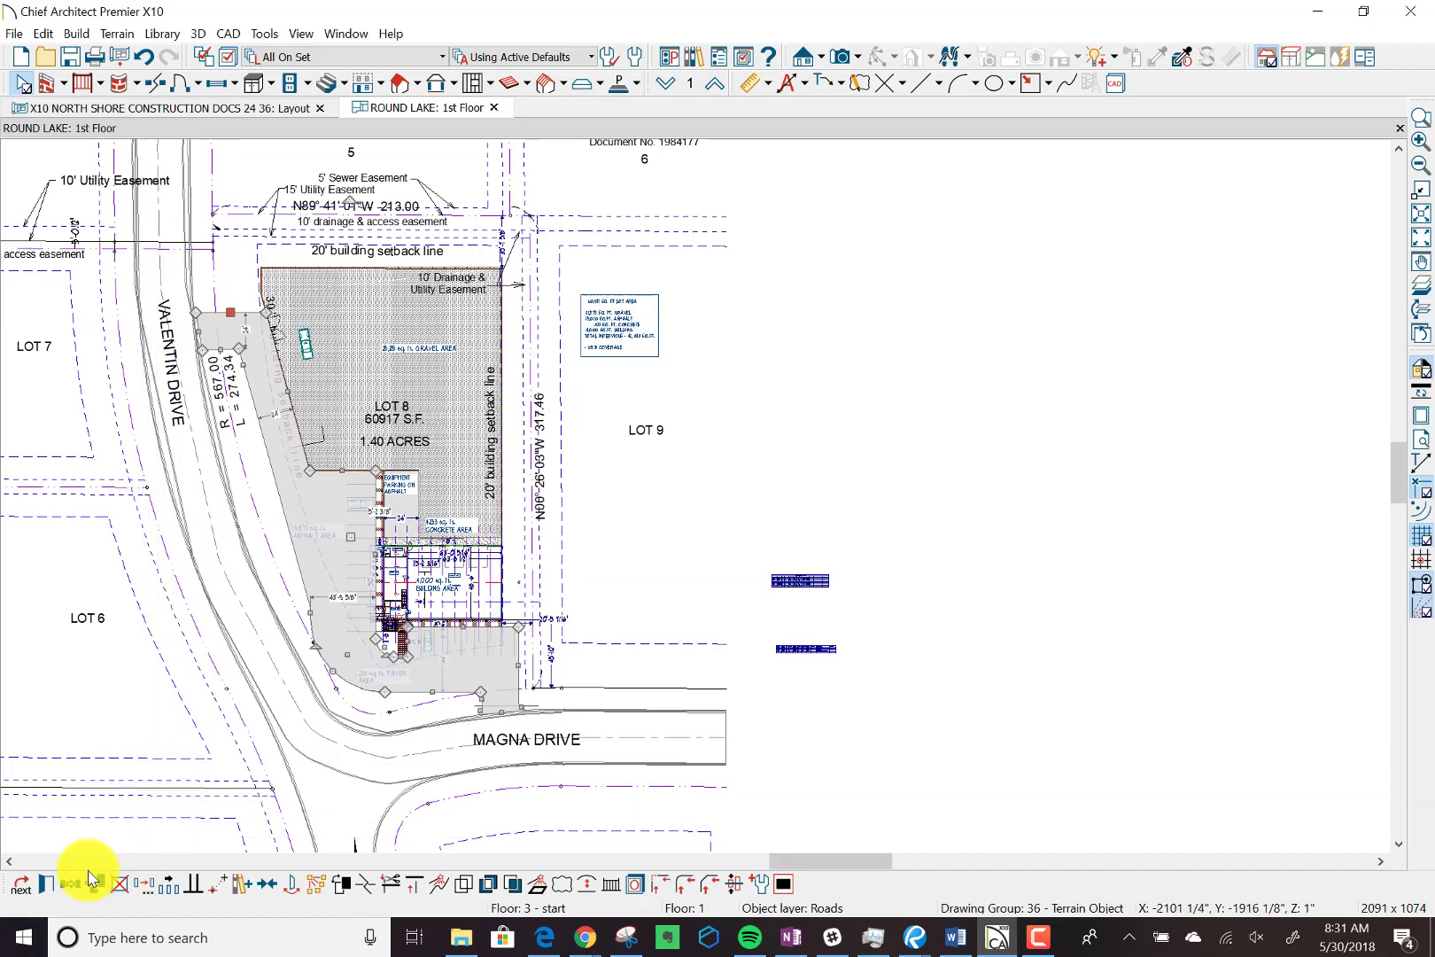
click(49, 885)
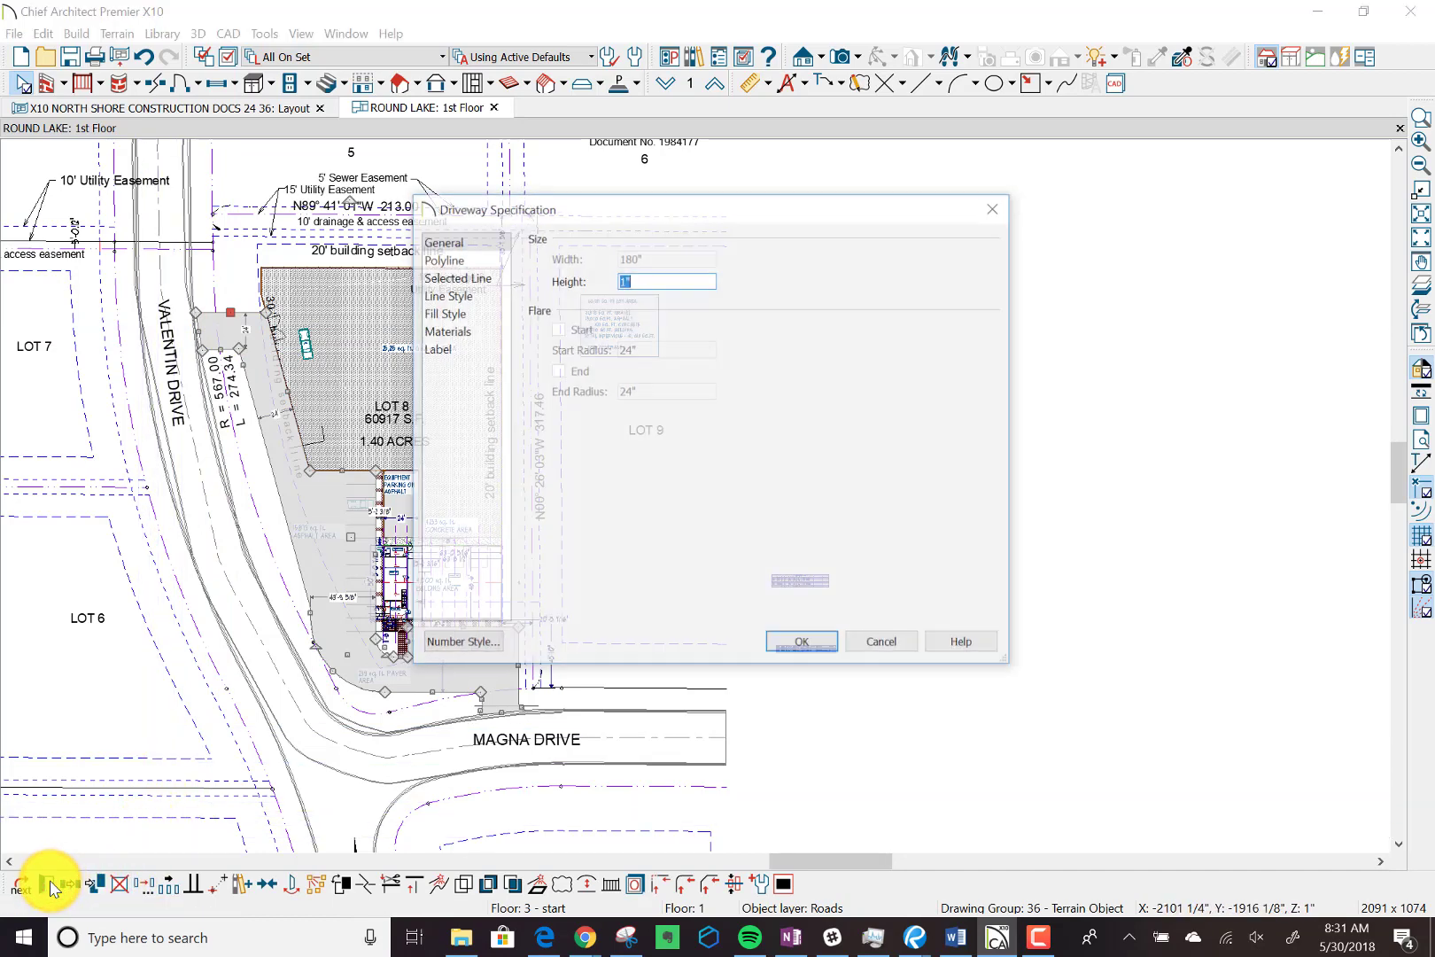
click(467, 295)
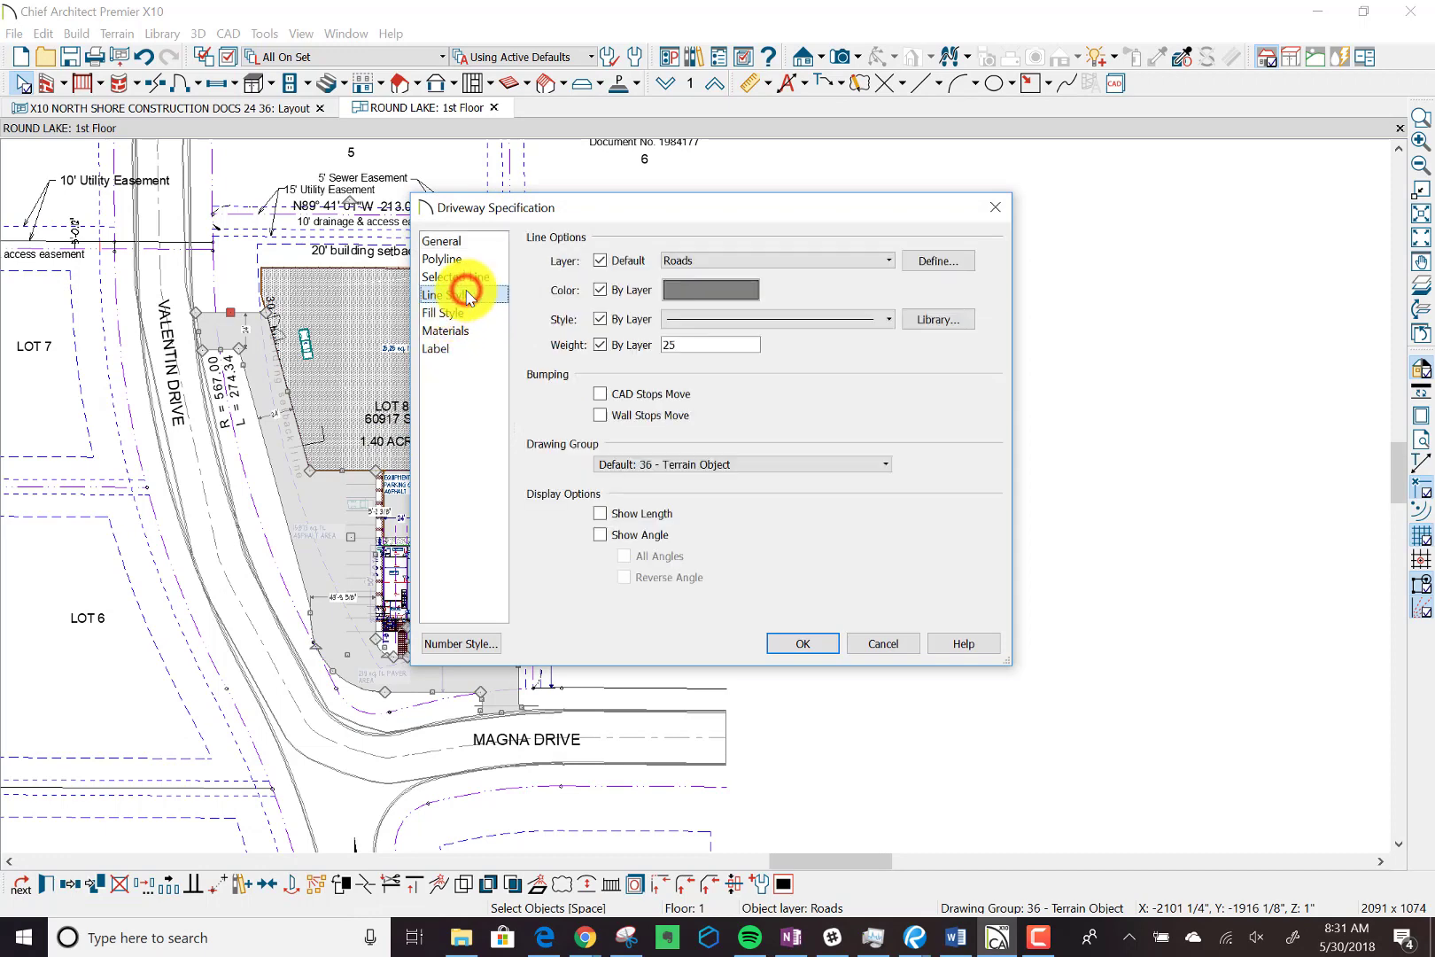
click(600, 345)
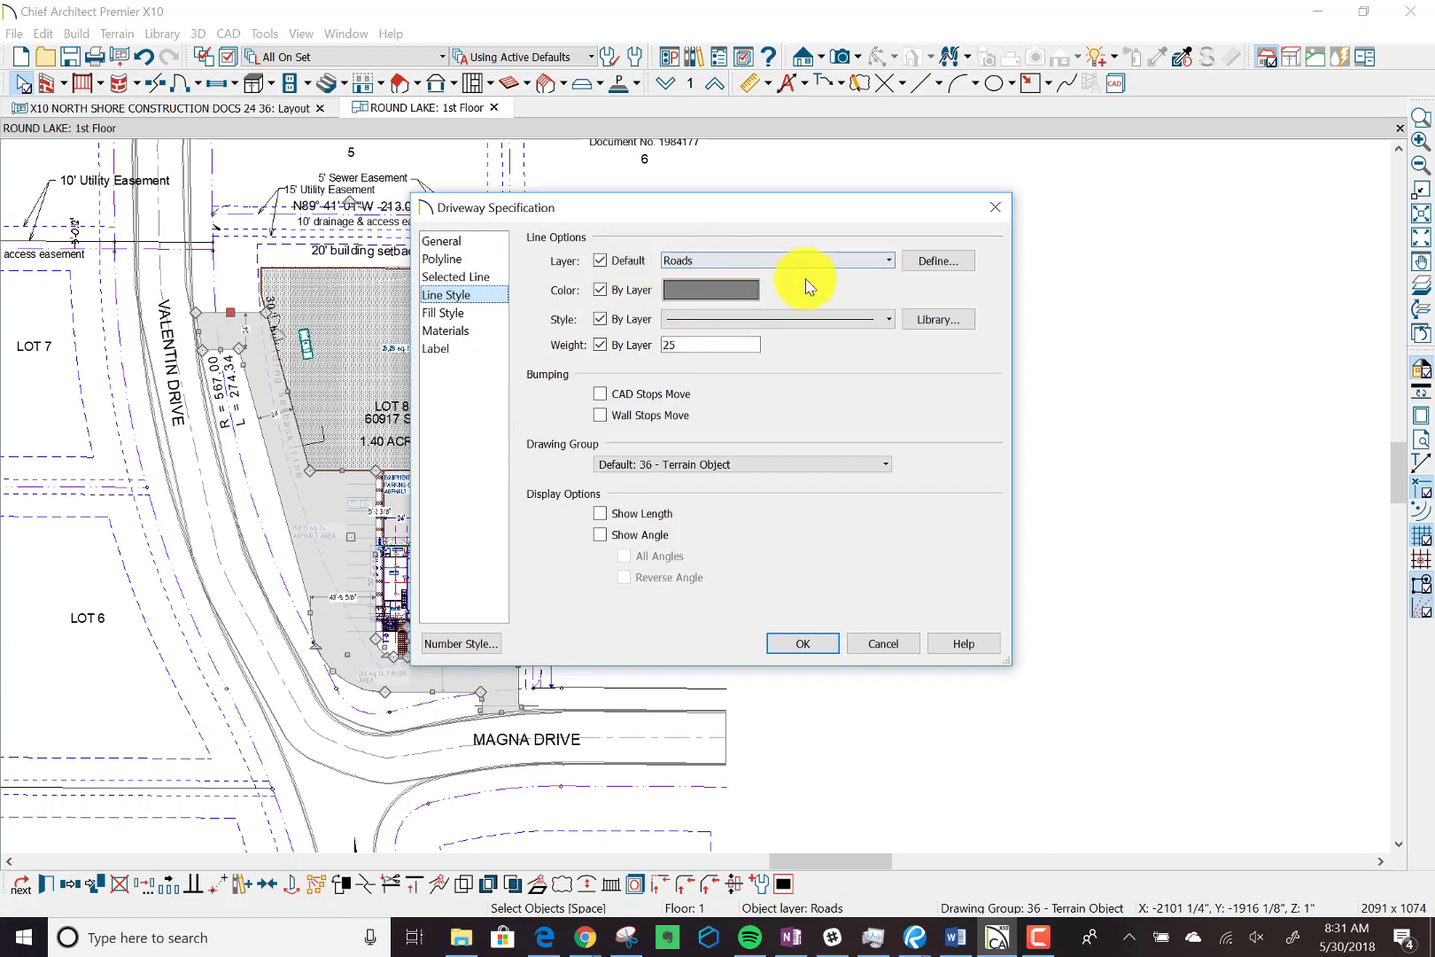
click(800, 643)
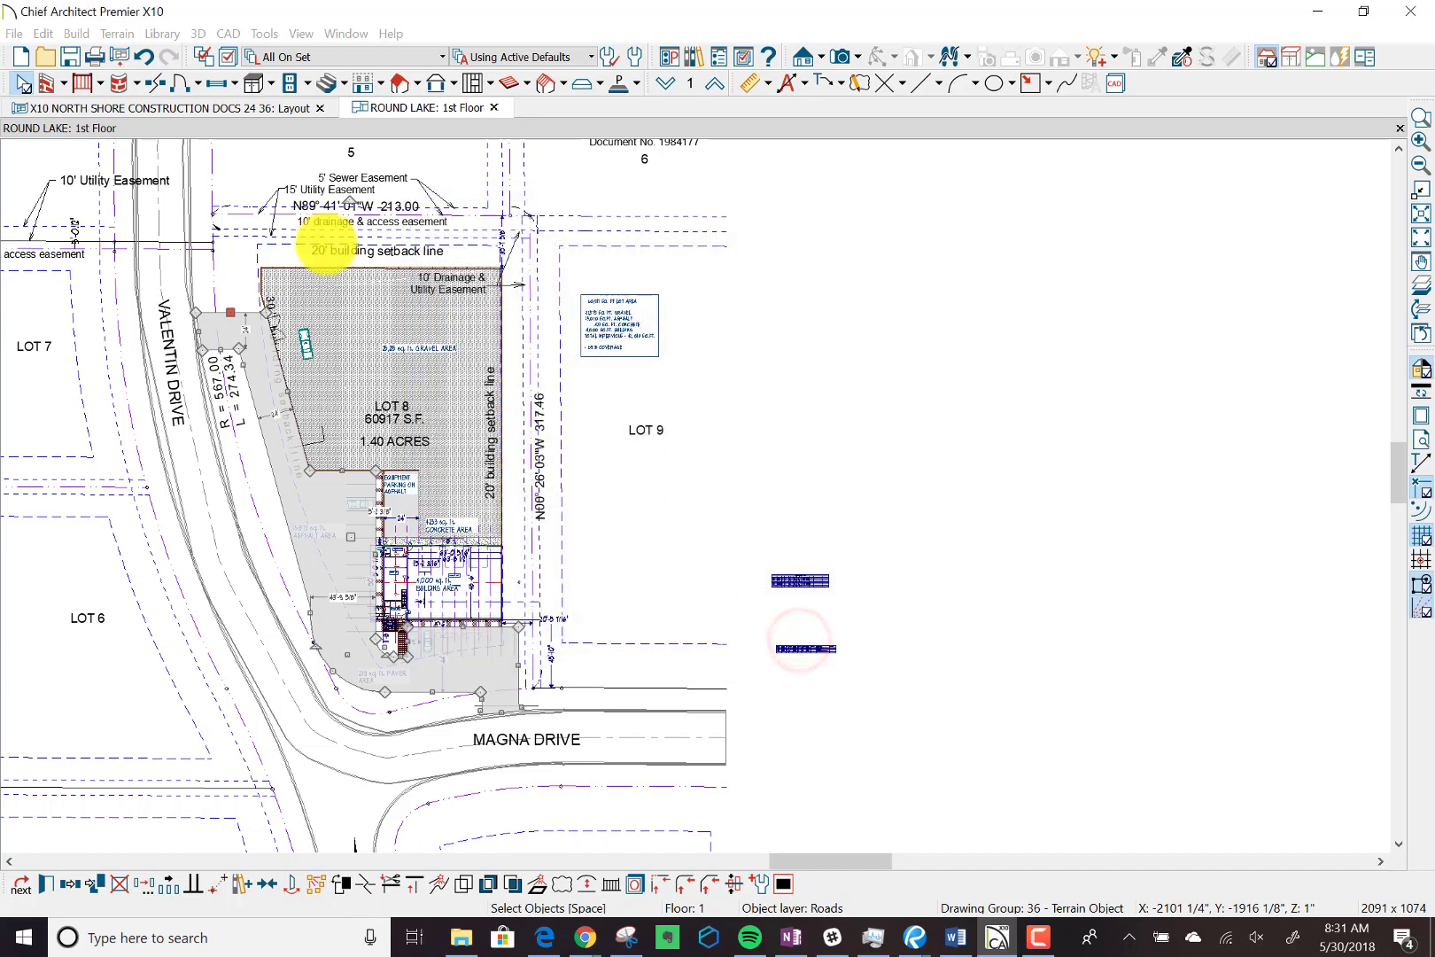
Turn on the display of the Roads layer in the Reference Display Set.
click(229, 60)
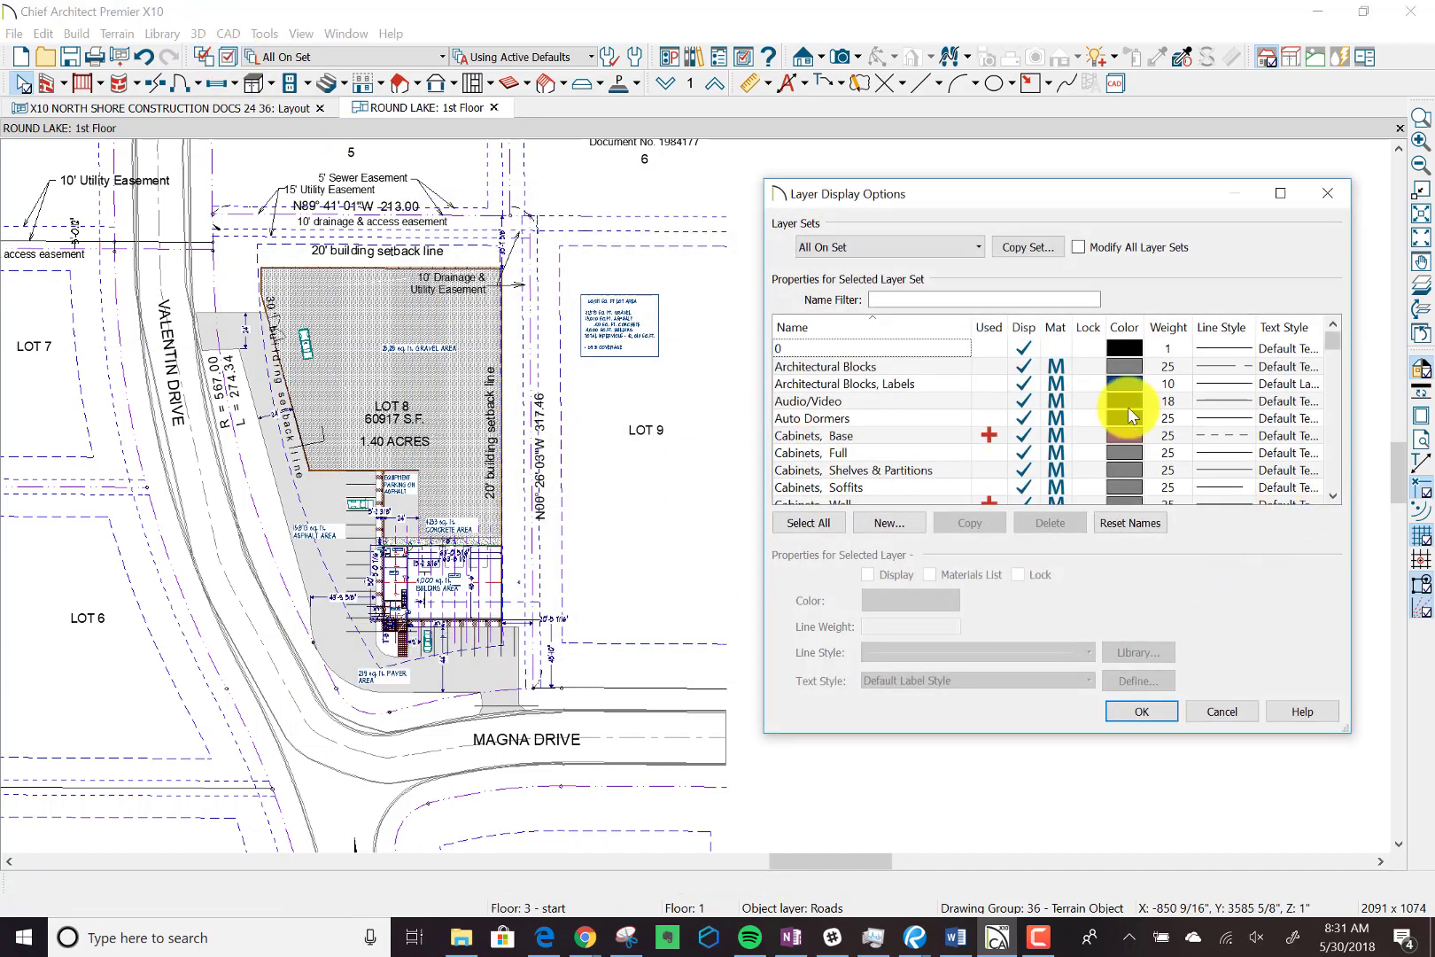
click(984, 249)
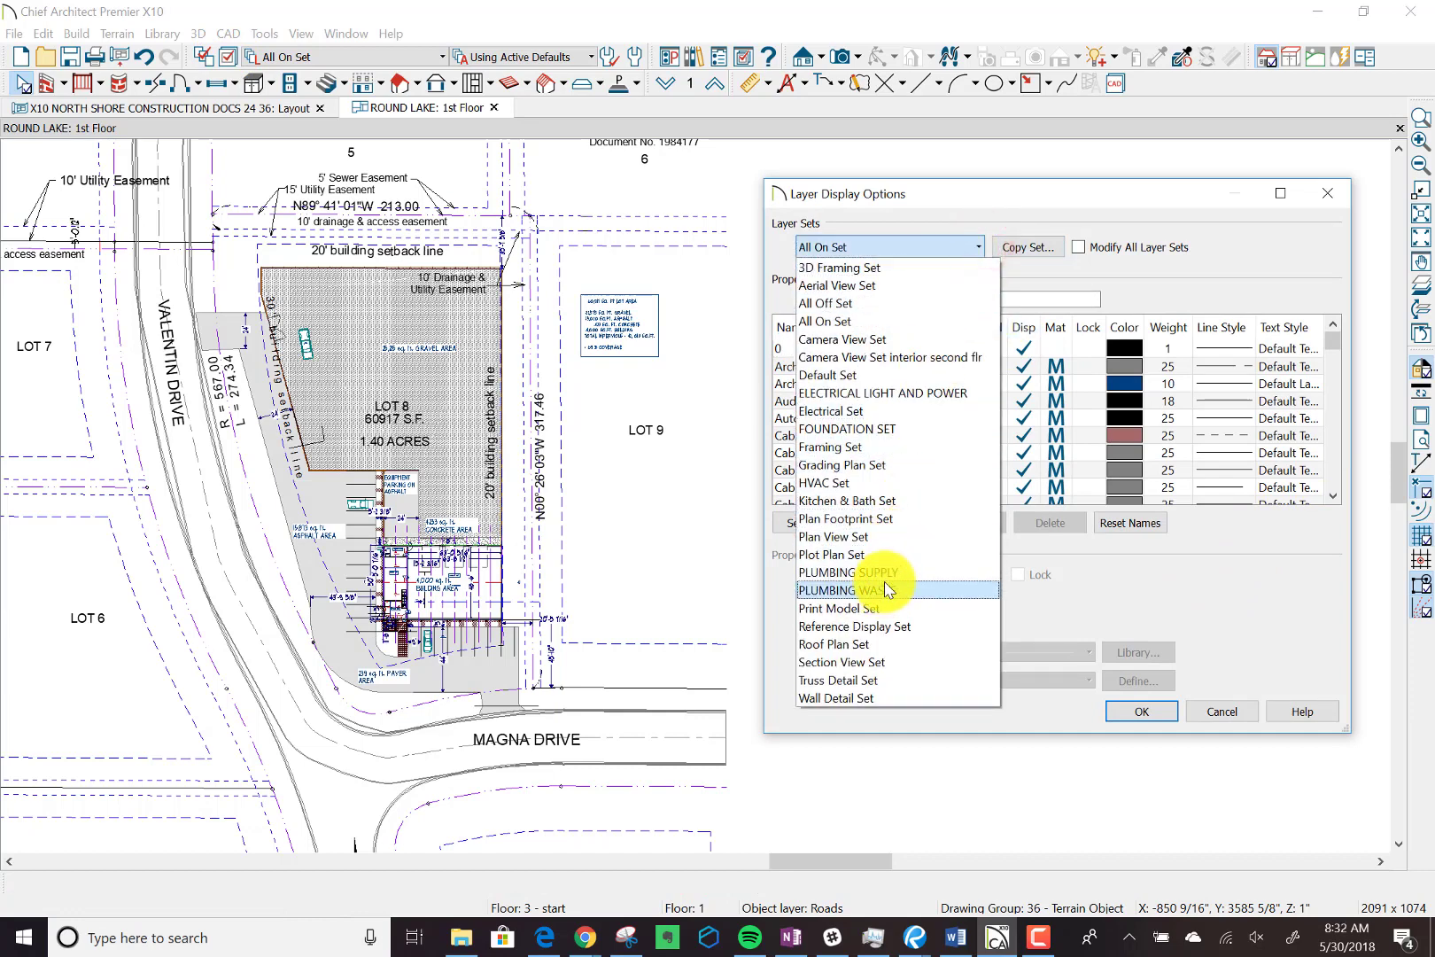
click(896, 558)
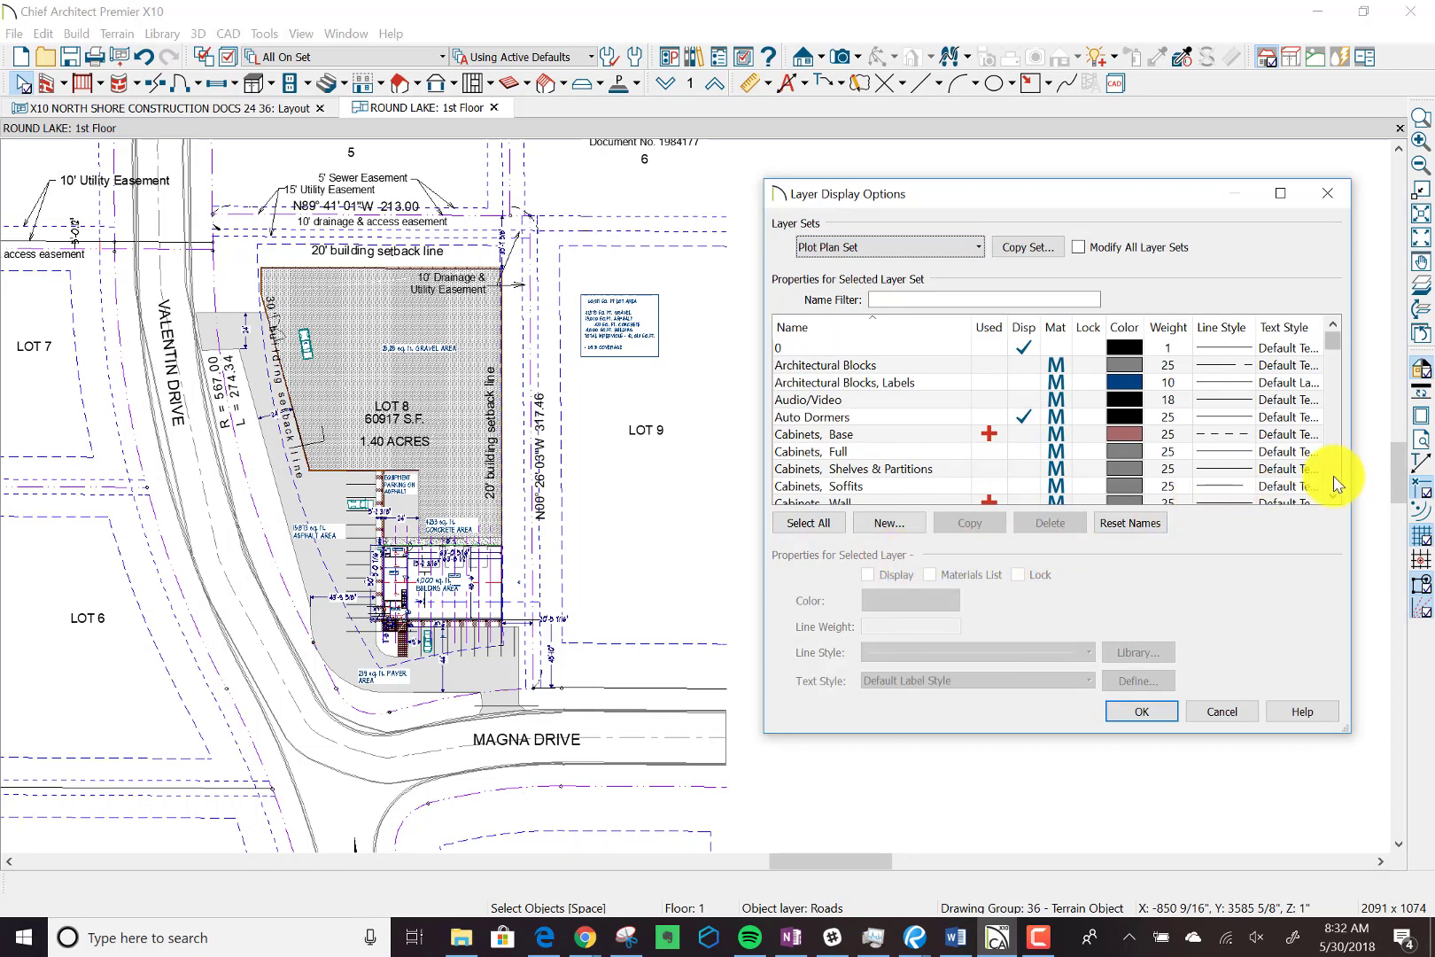
scroll(1335, 485, down, 2)
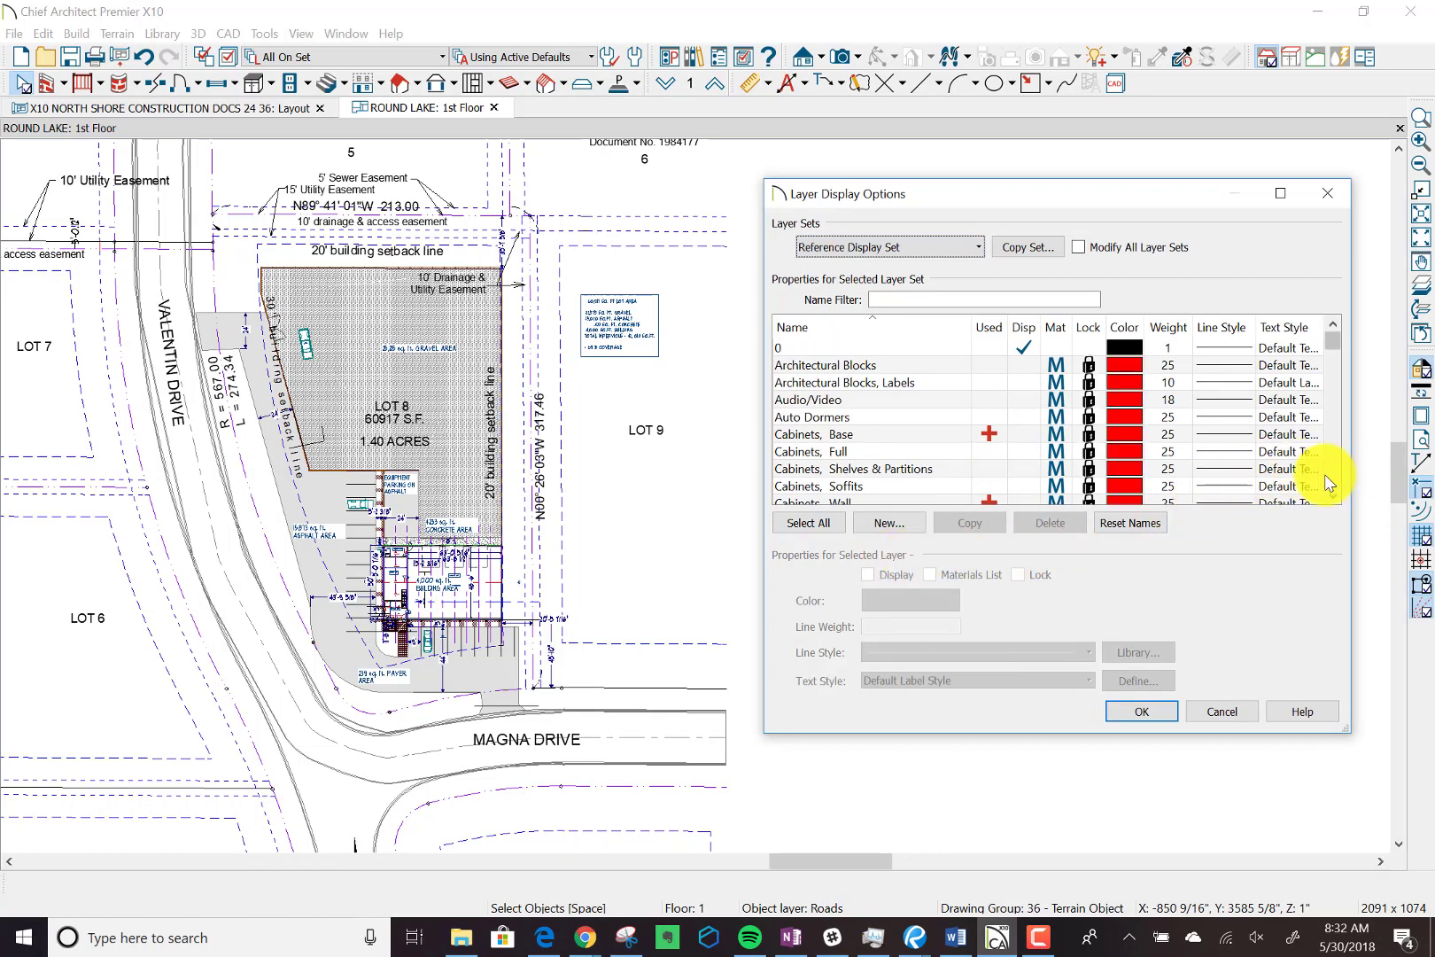
click(1332, 481)
click(1331, 481)
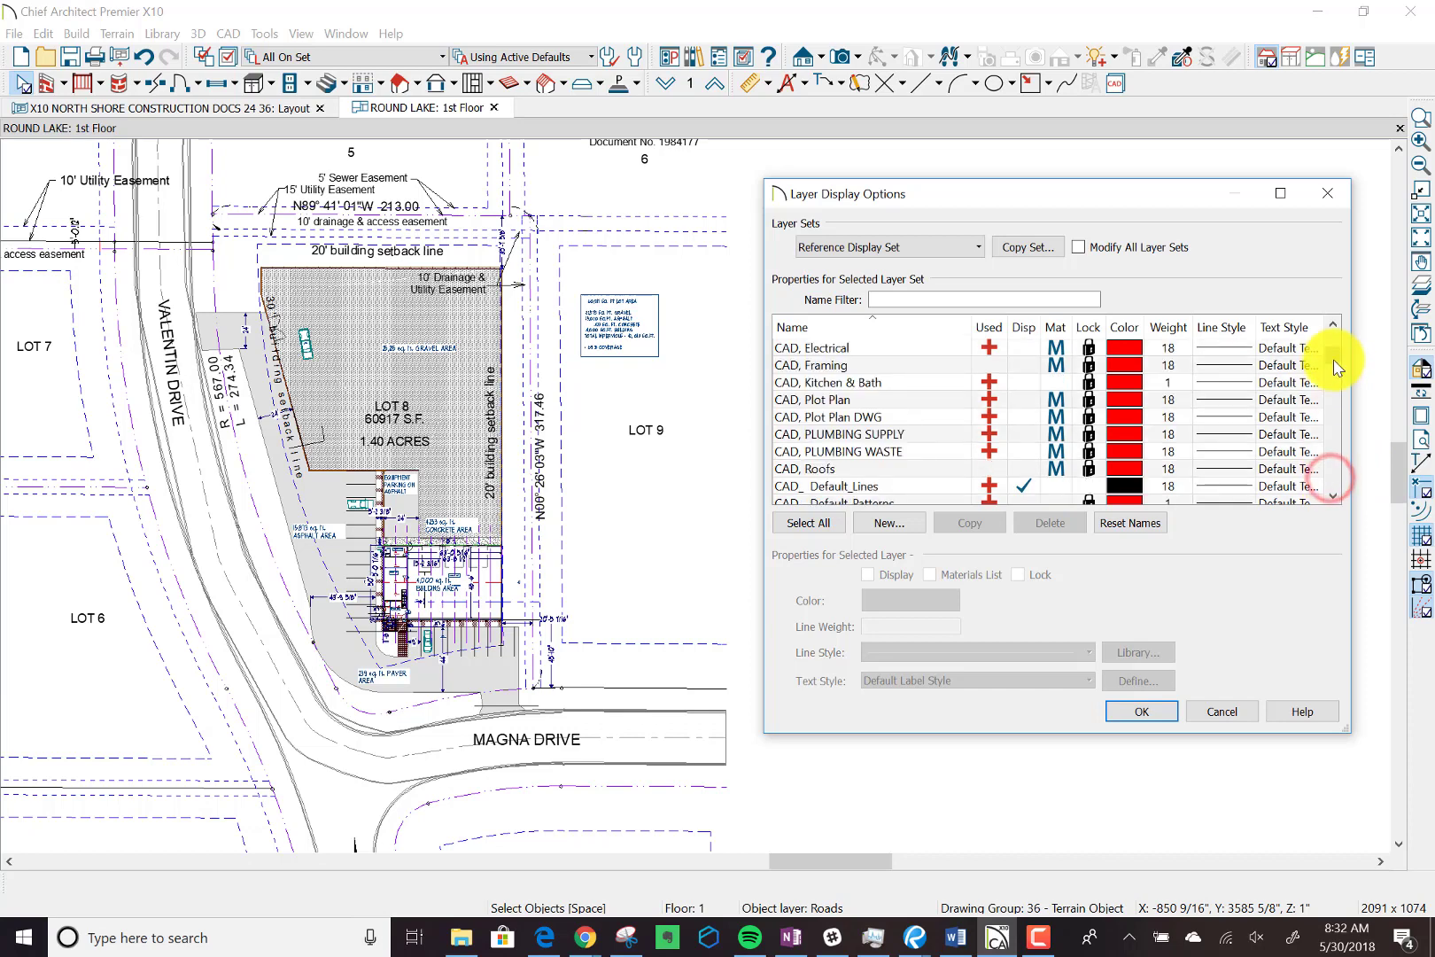
drag(1338, 368, 1312, 431)
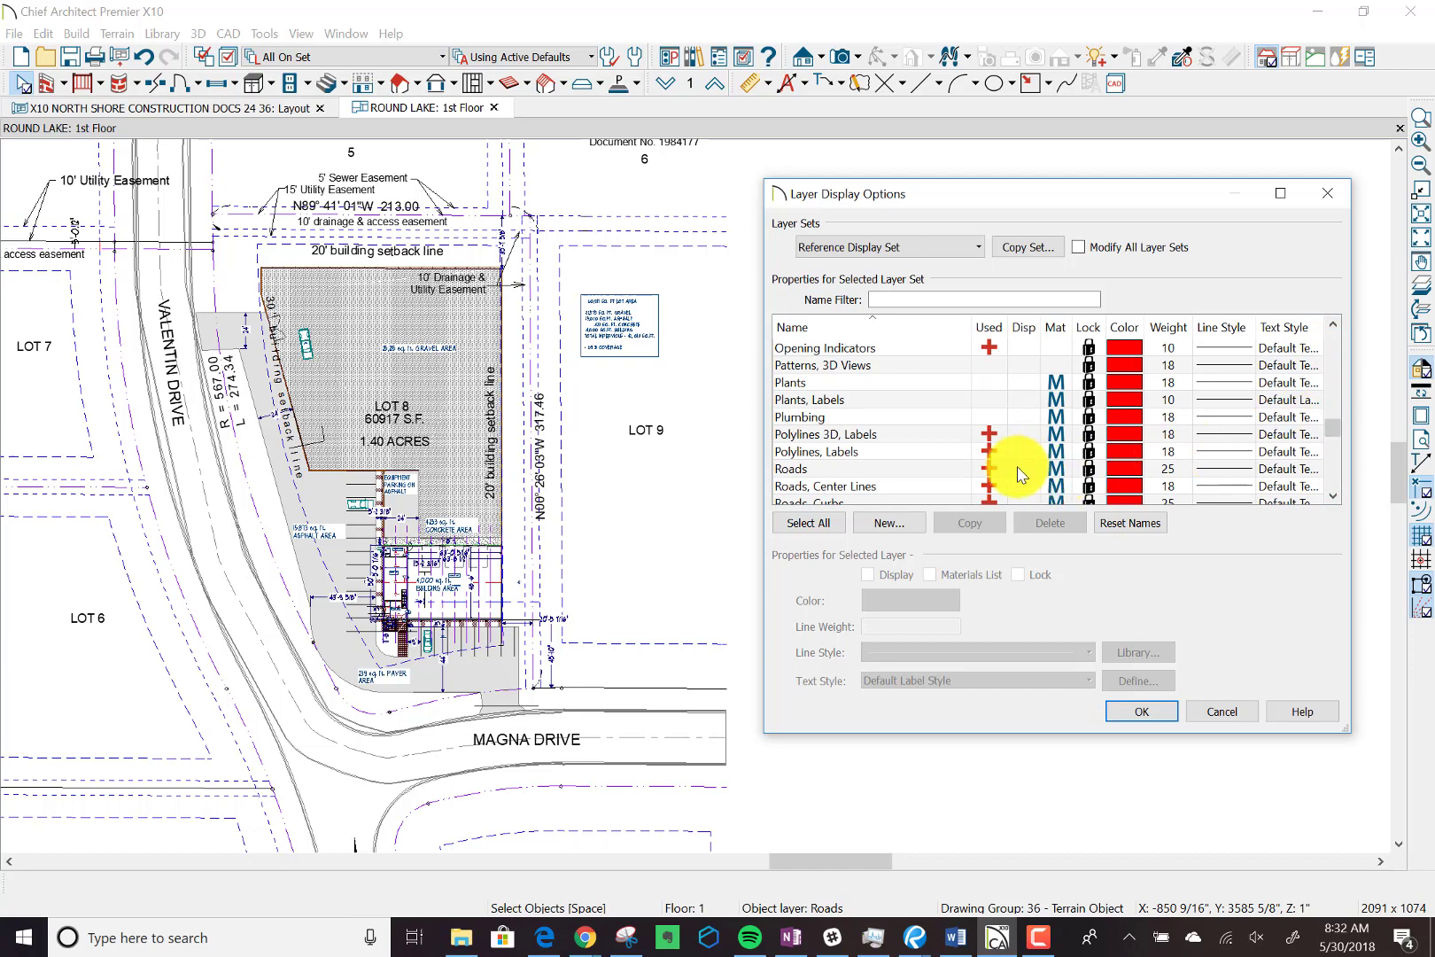
click(1017, 470)
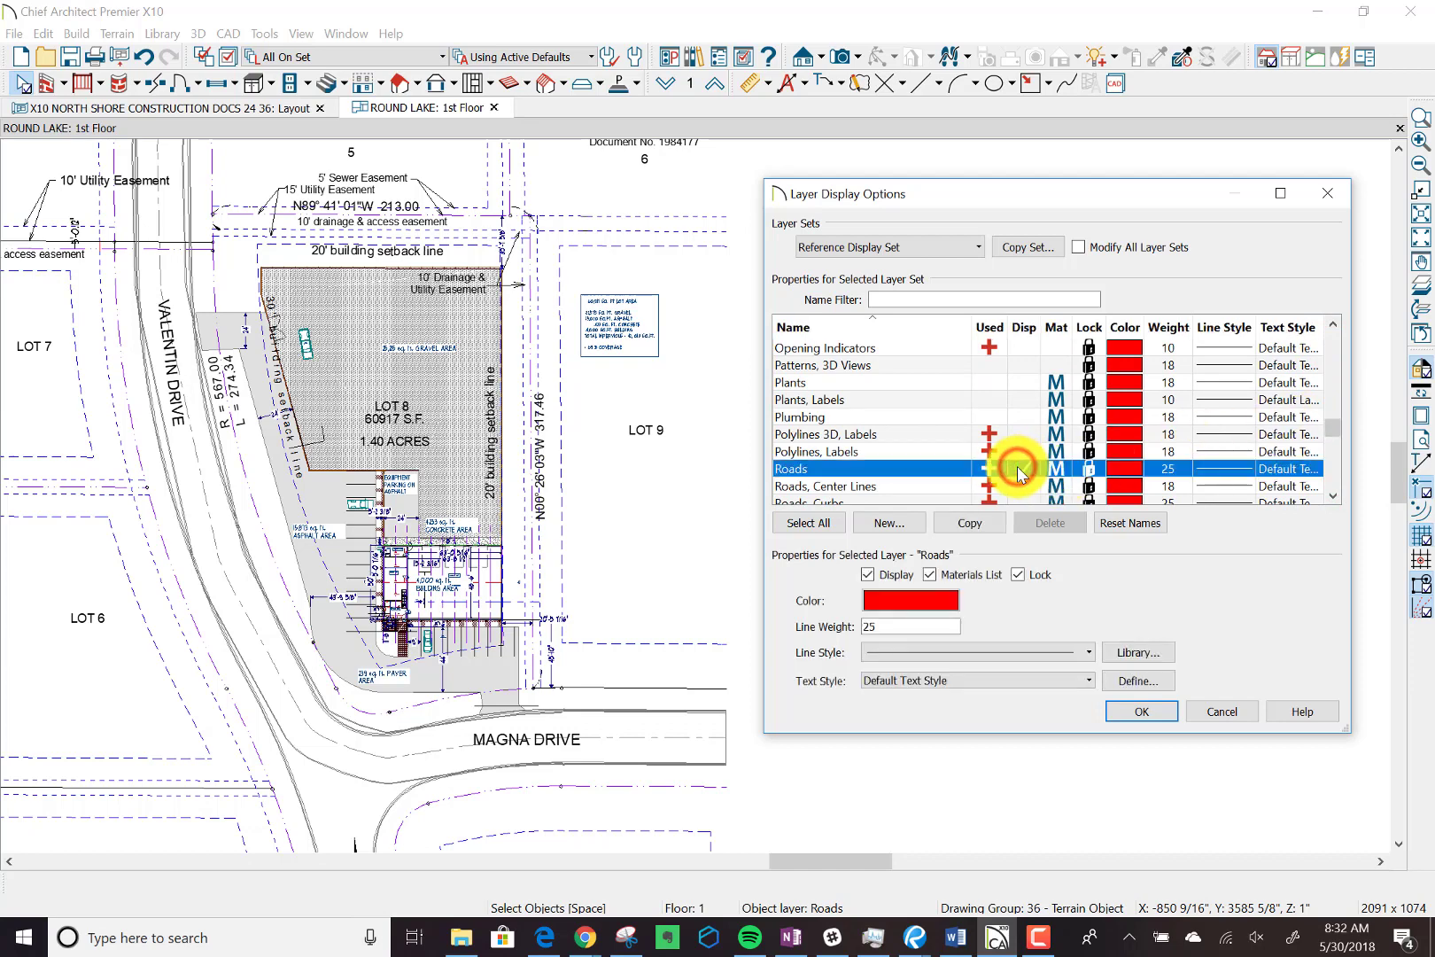
click(1122, 709)
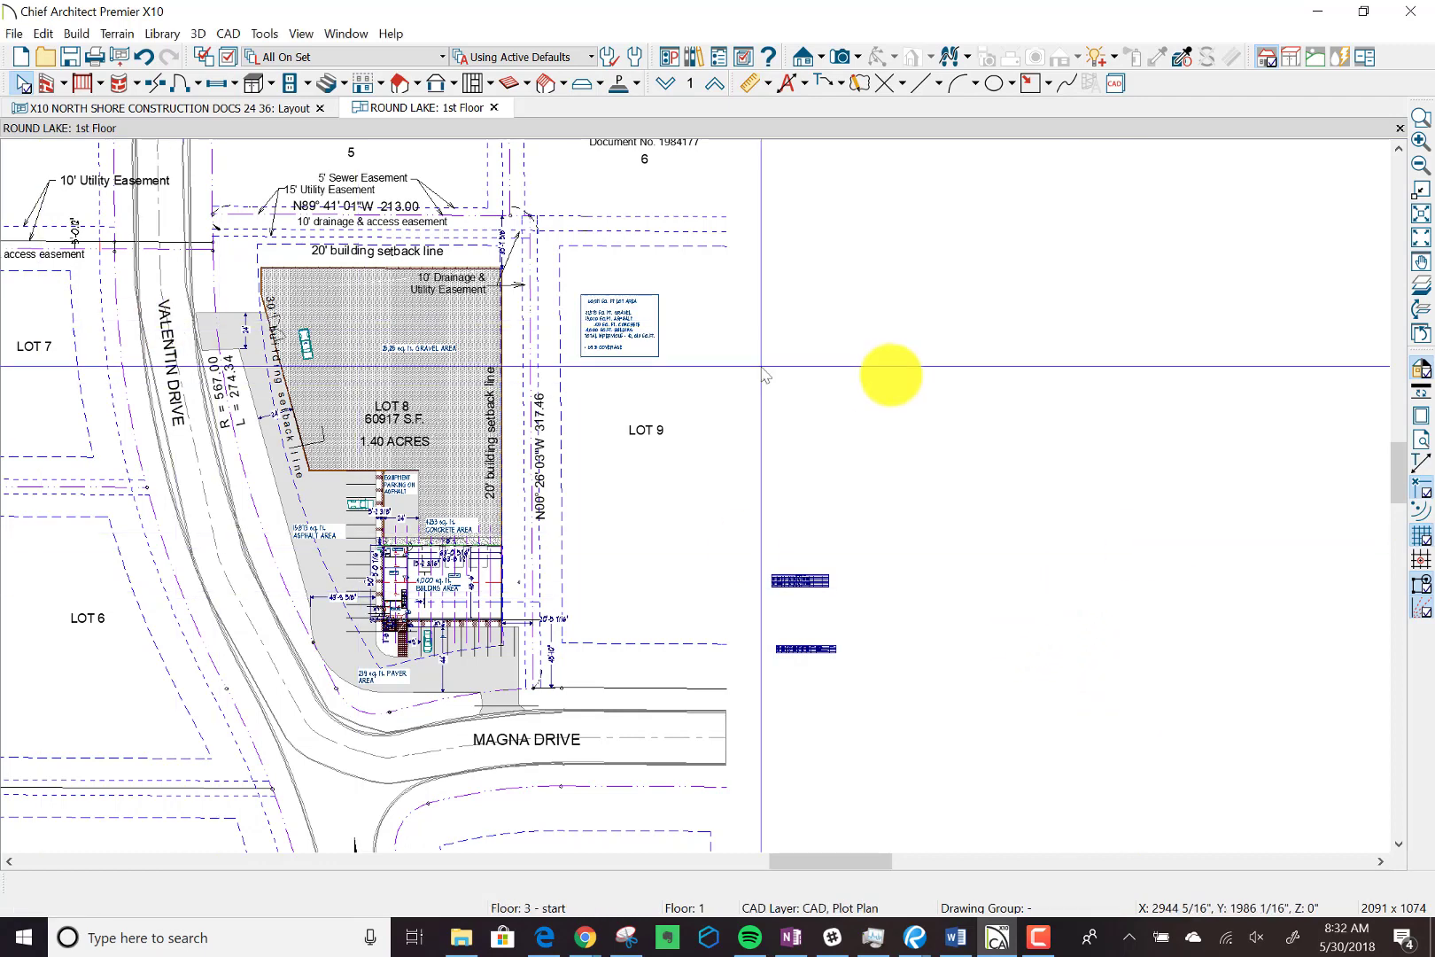
Return to the layout sheet and check the placed site plan view around Lot 8 for the asphalt driveway.
click(896, 369)
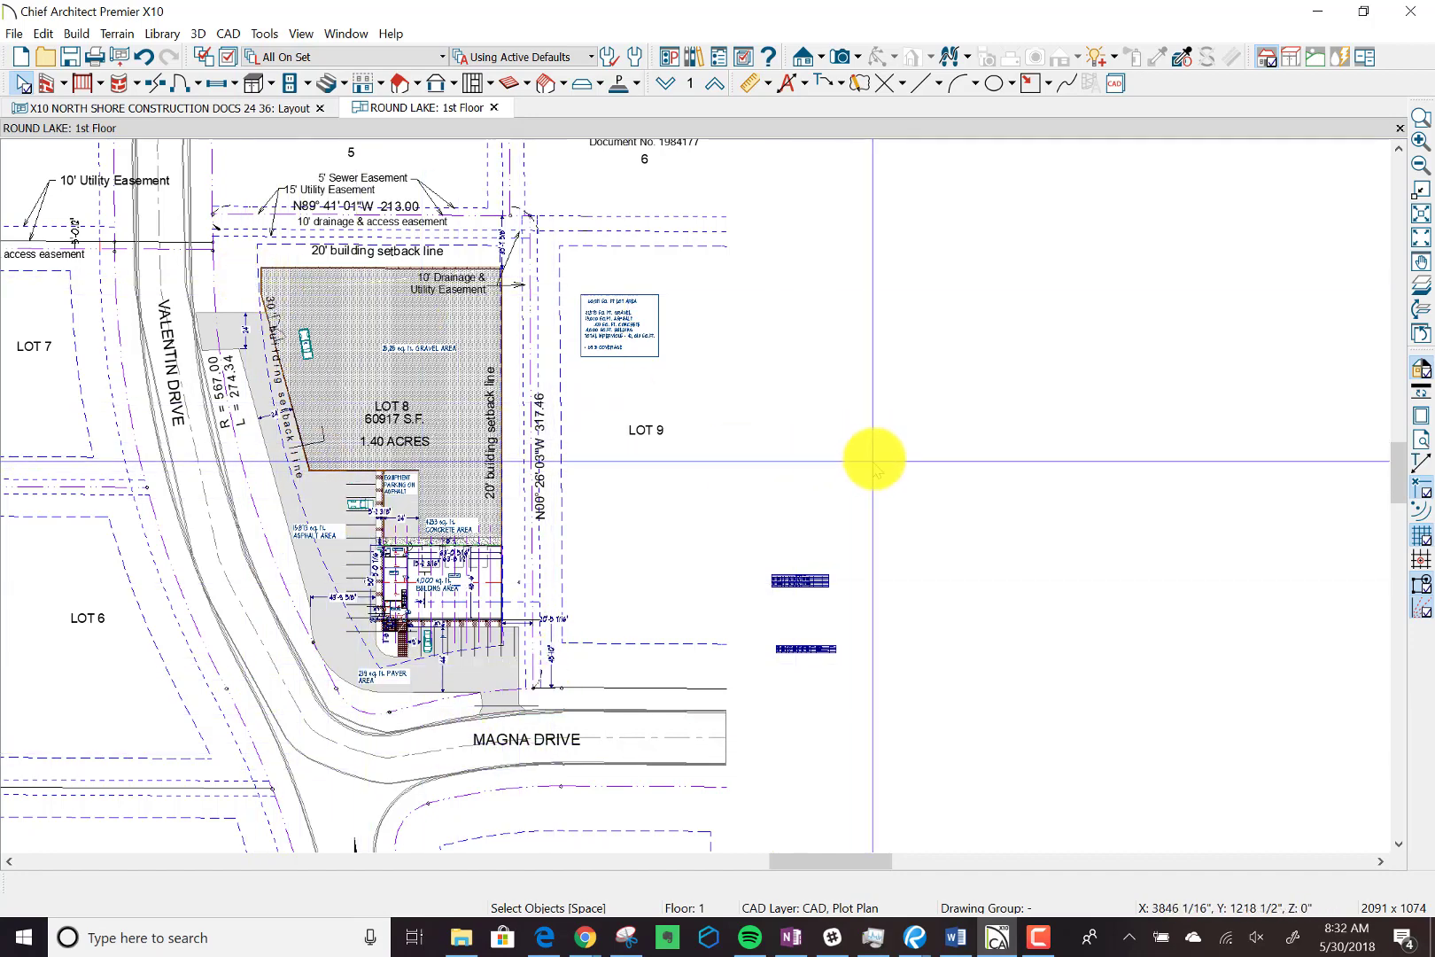
click(198, 108)
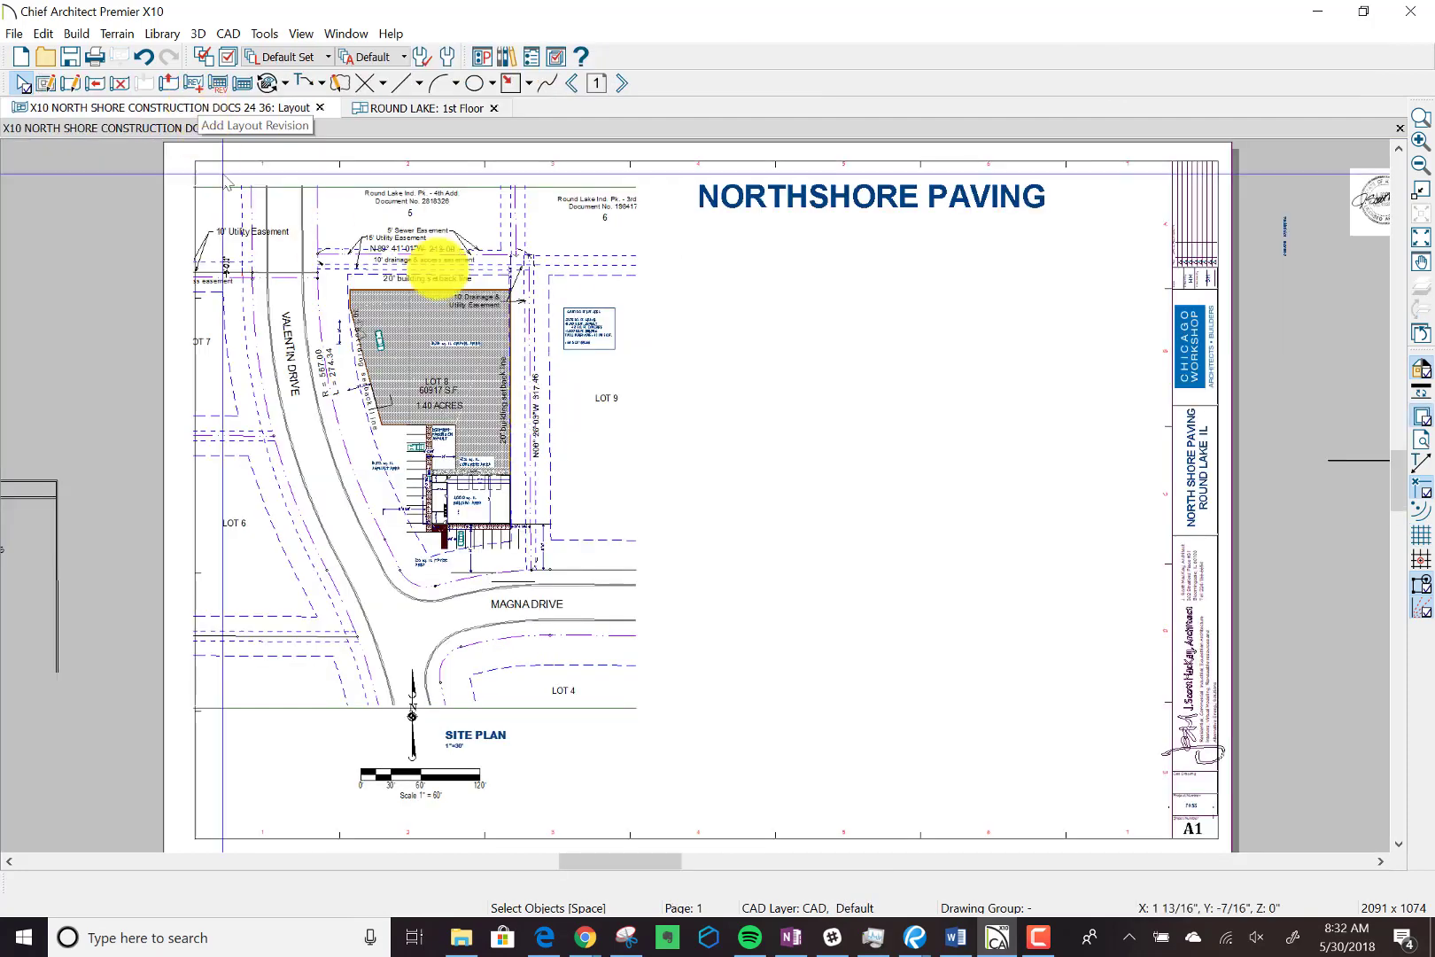
click(463, 232)
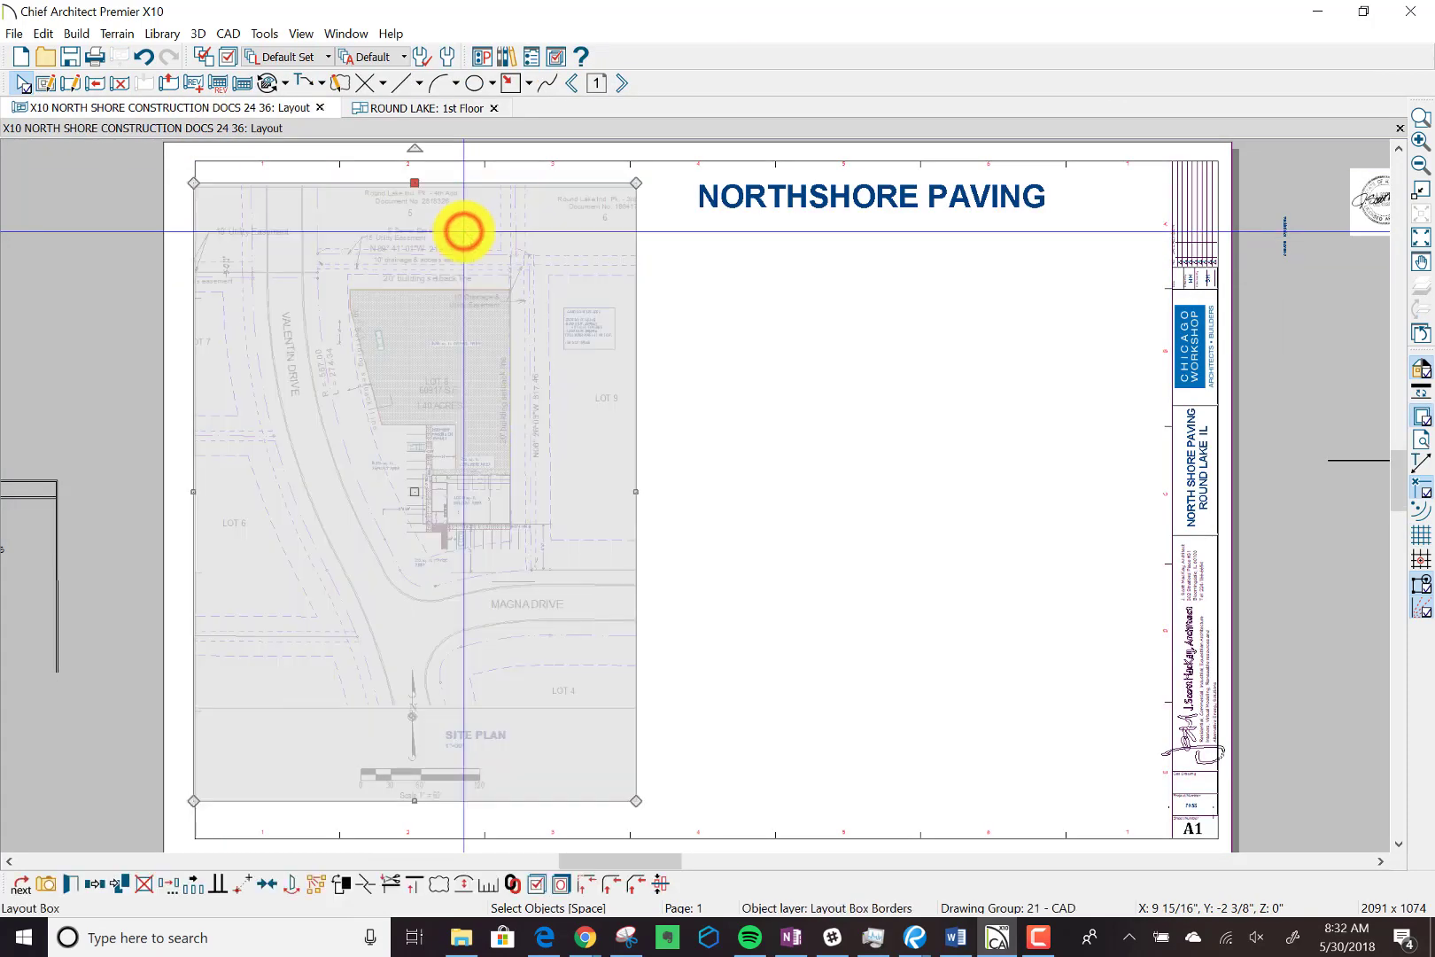
click(321, 483)
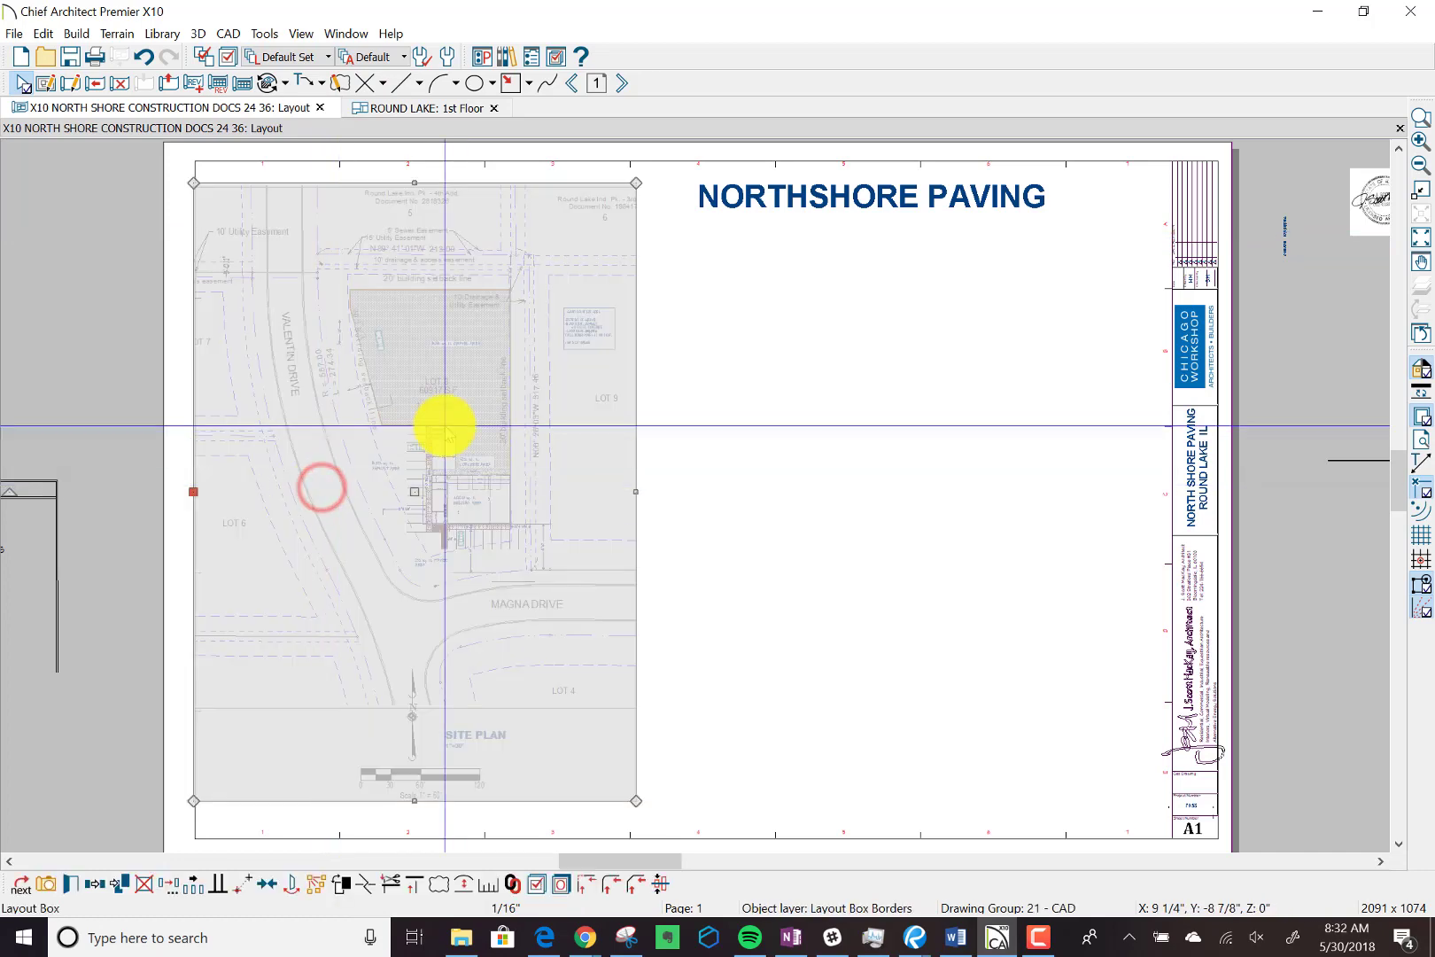
click(589, 377)
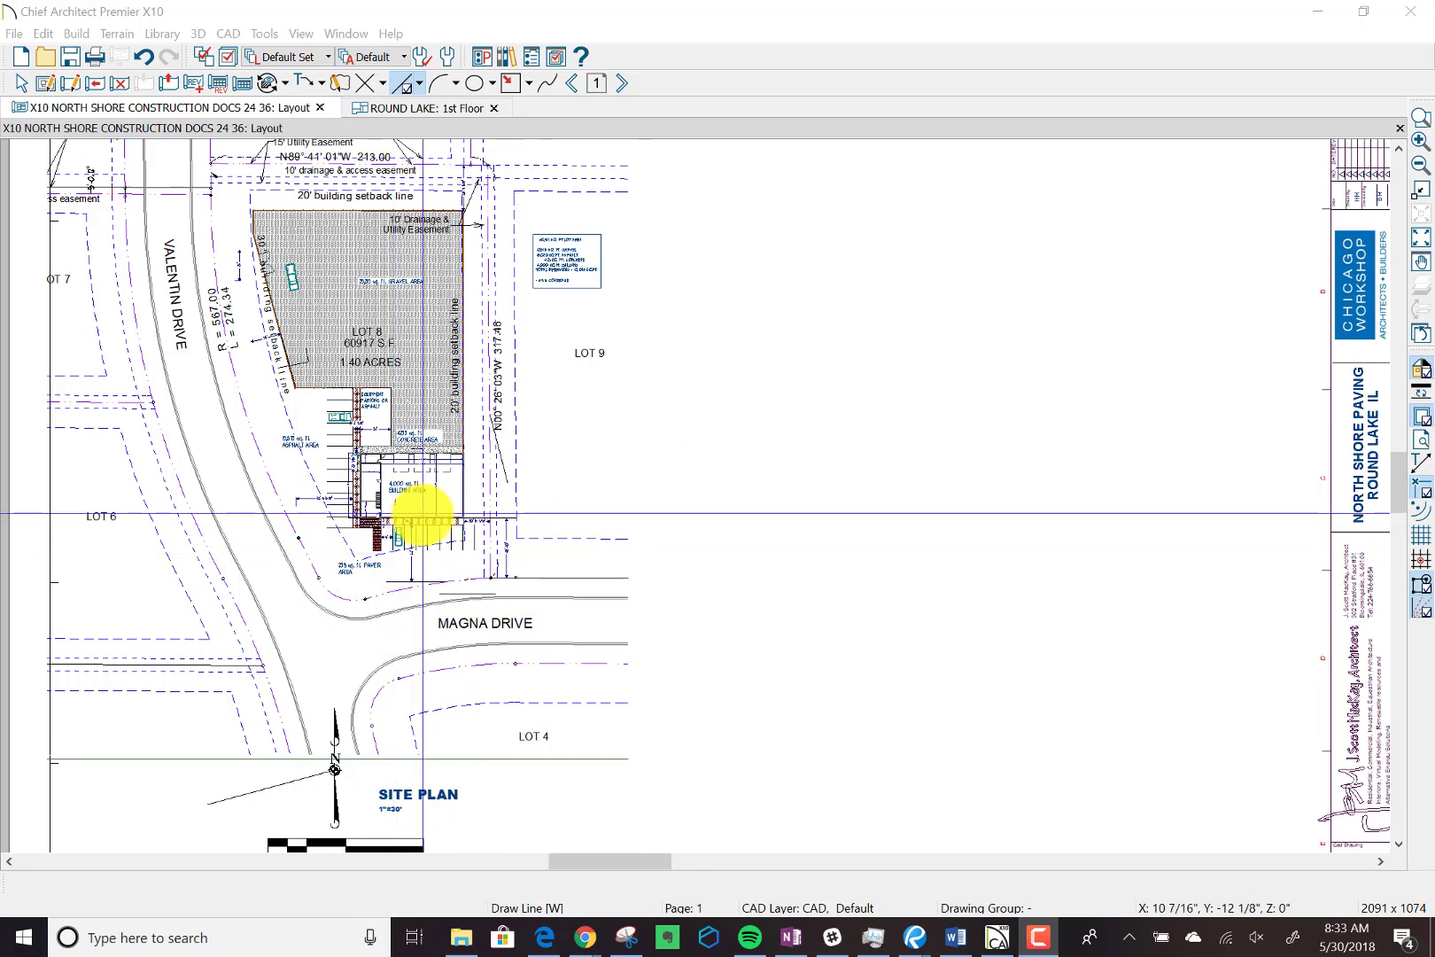
scroll(423, 513, down, 1)
scroll(423, 514, down, 1)
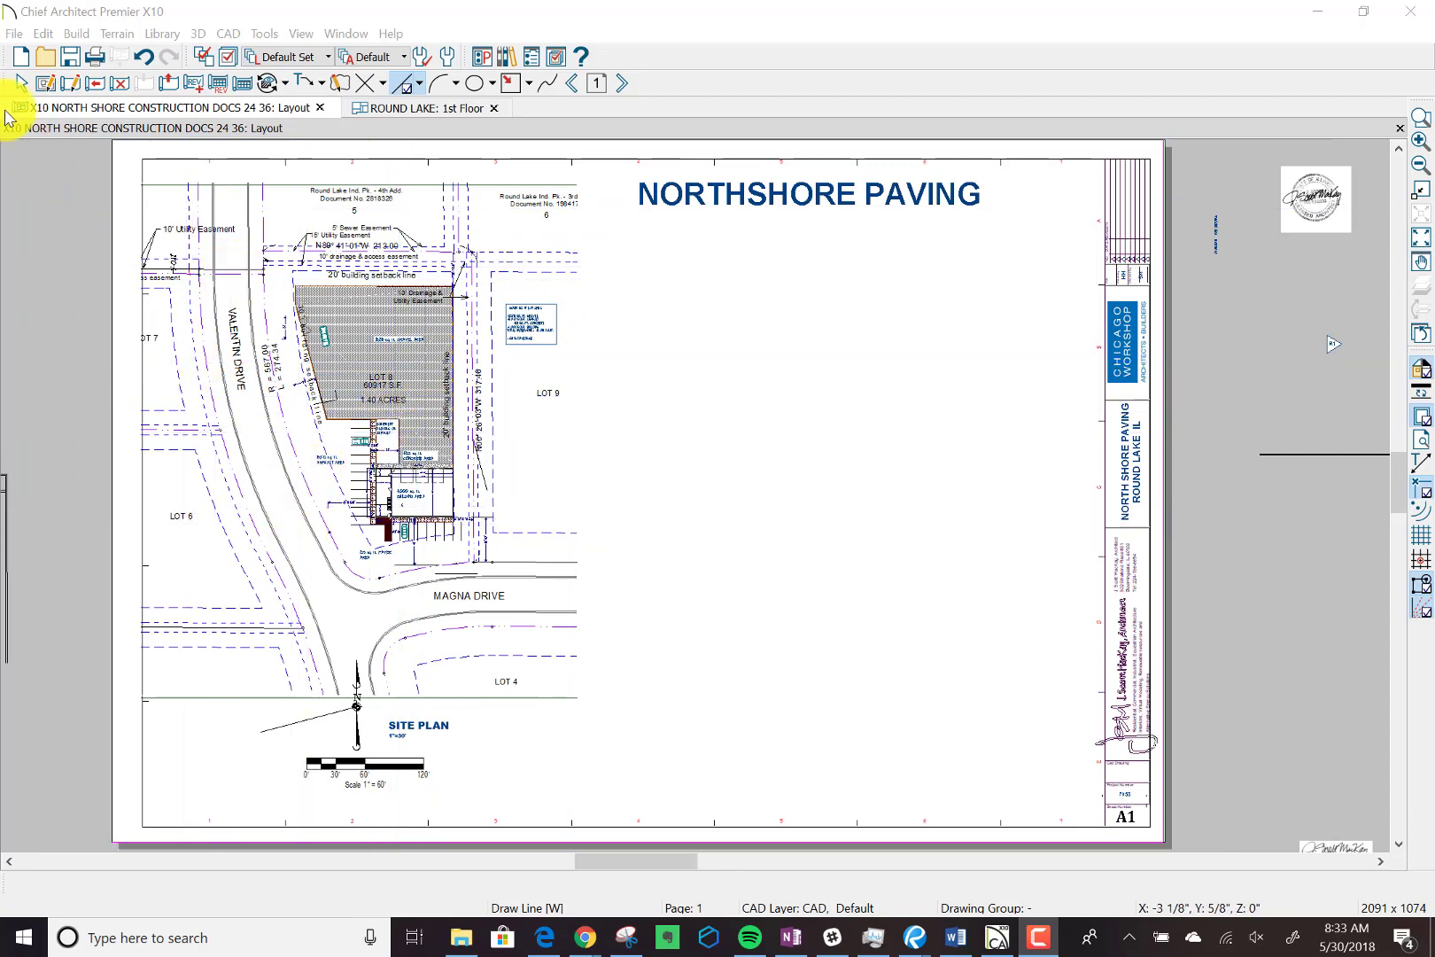
Delete the existing site plan layout box from the A1 sheet.
click(21, 83)
click(158, 373)
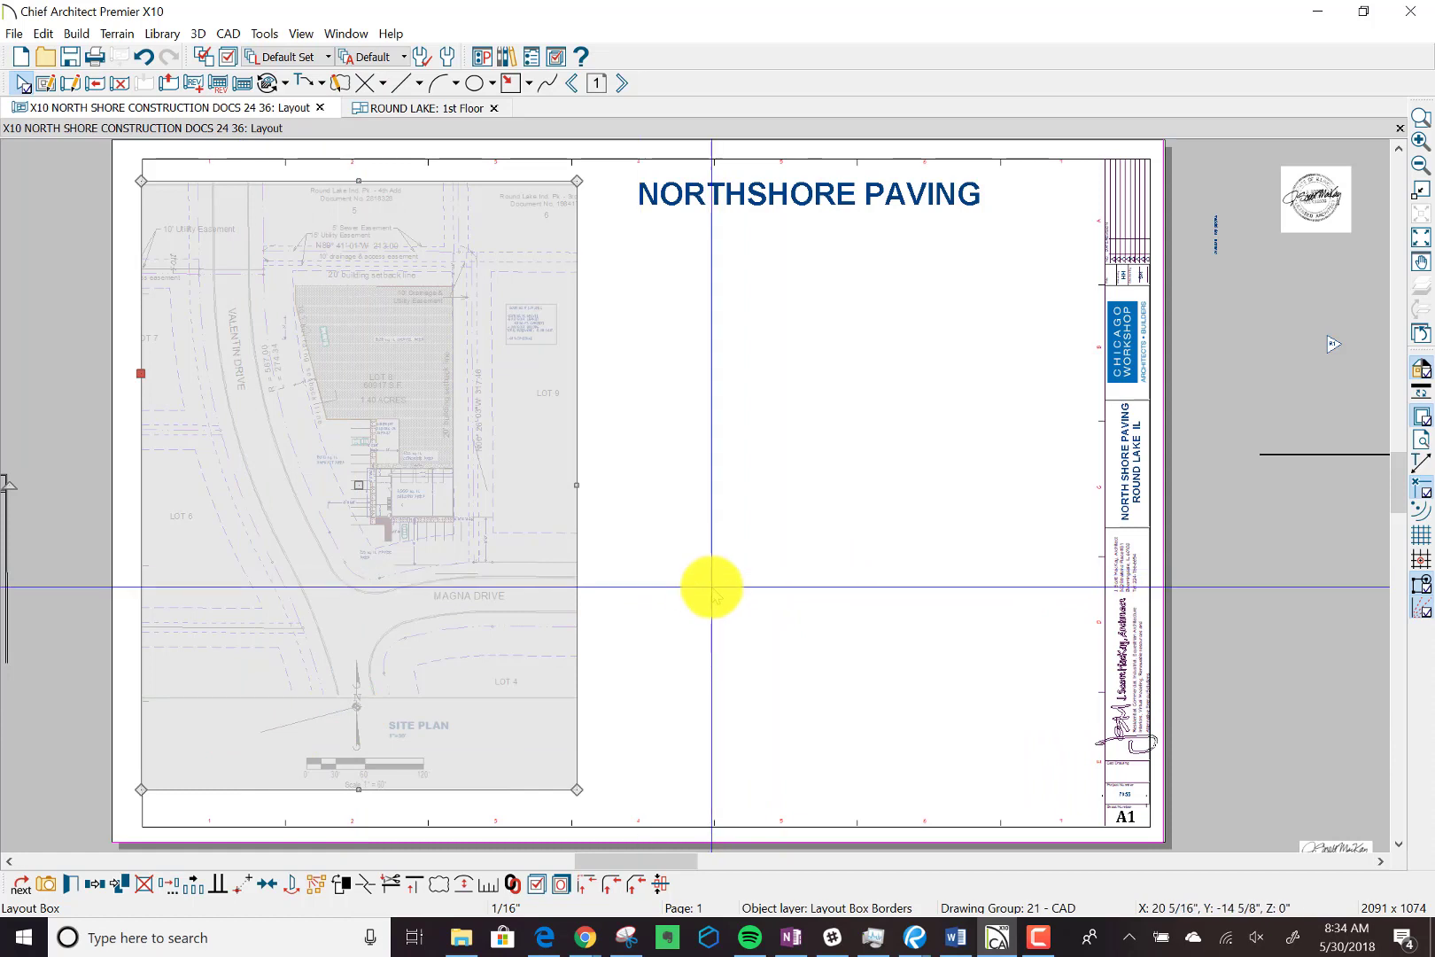
key(Delete)
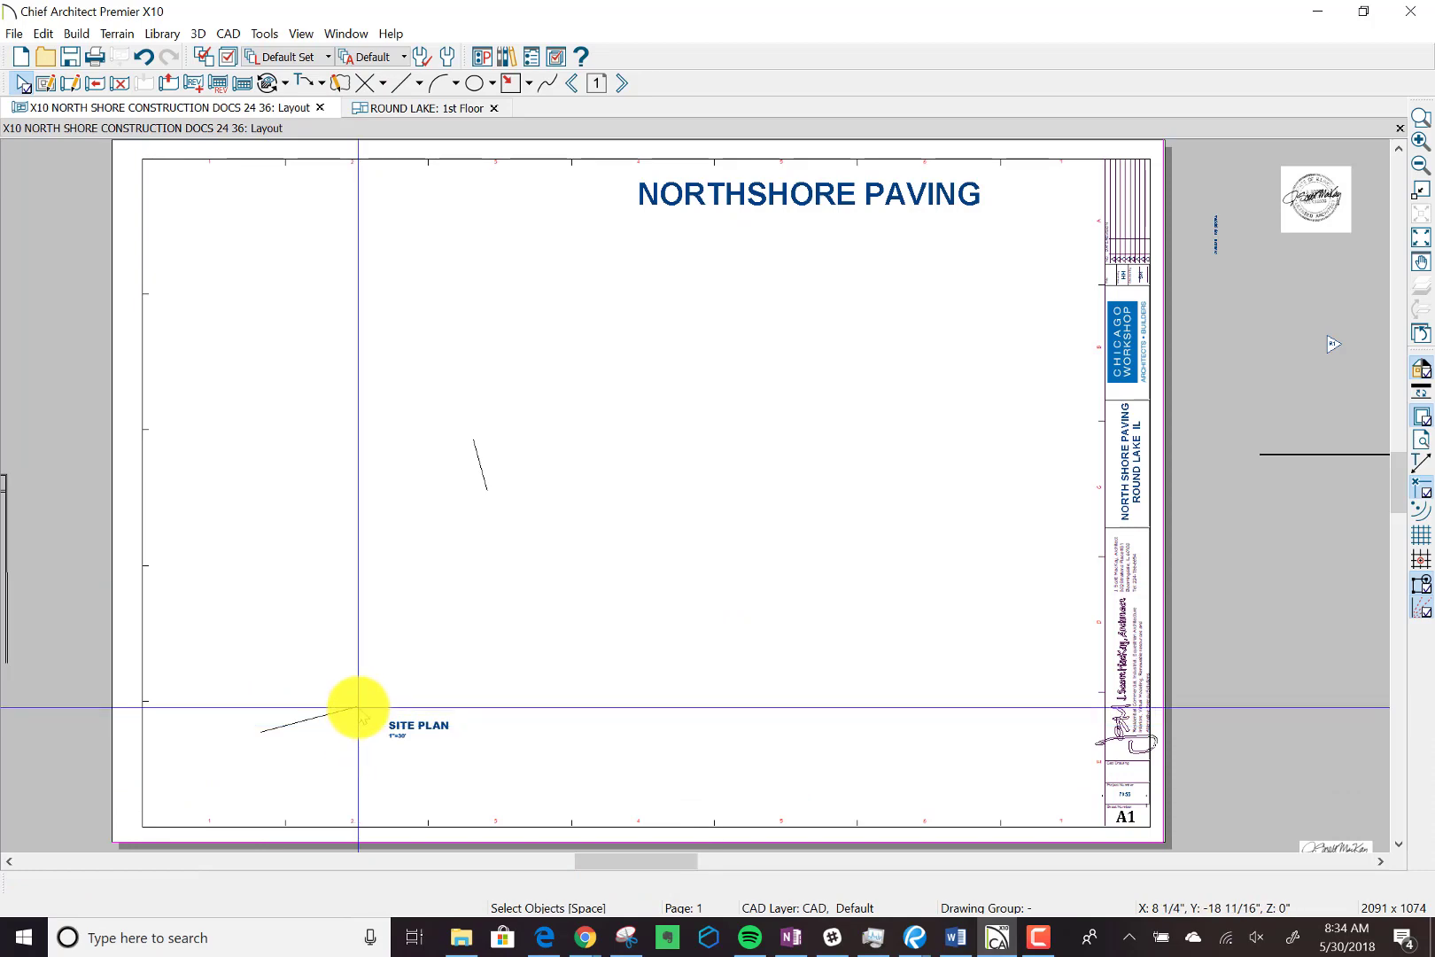
Send the entire ROUND LAKE 1st Floor plan view to layout page 1 at a scale of 1 in = 20 ft.
click(427, 110)
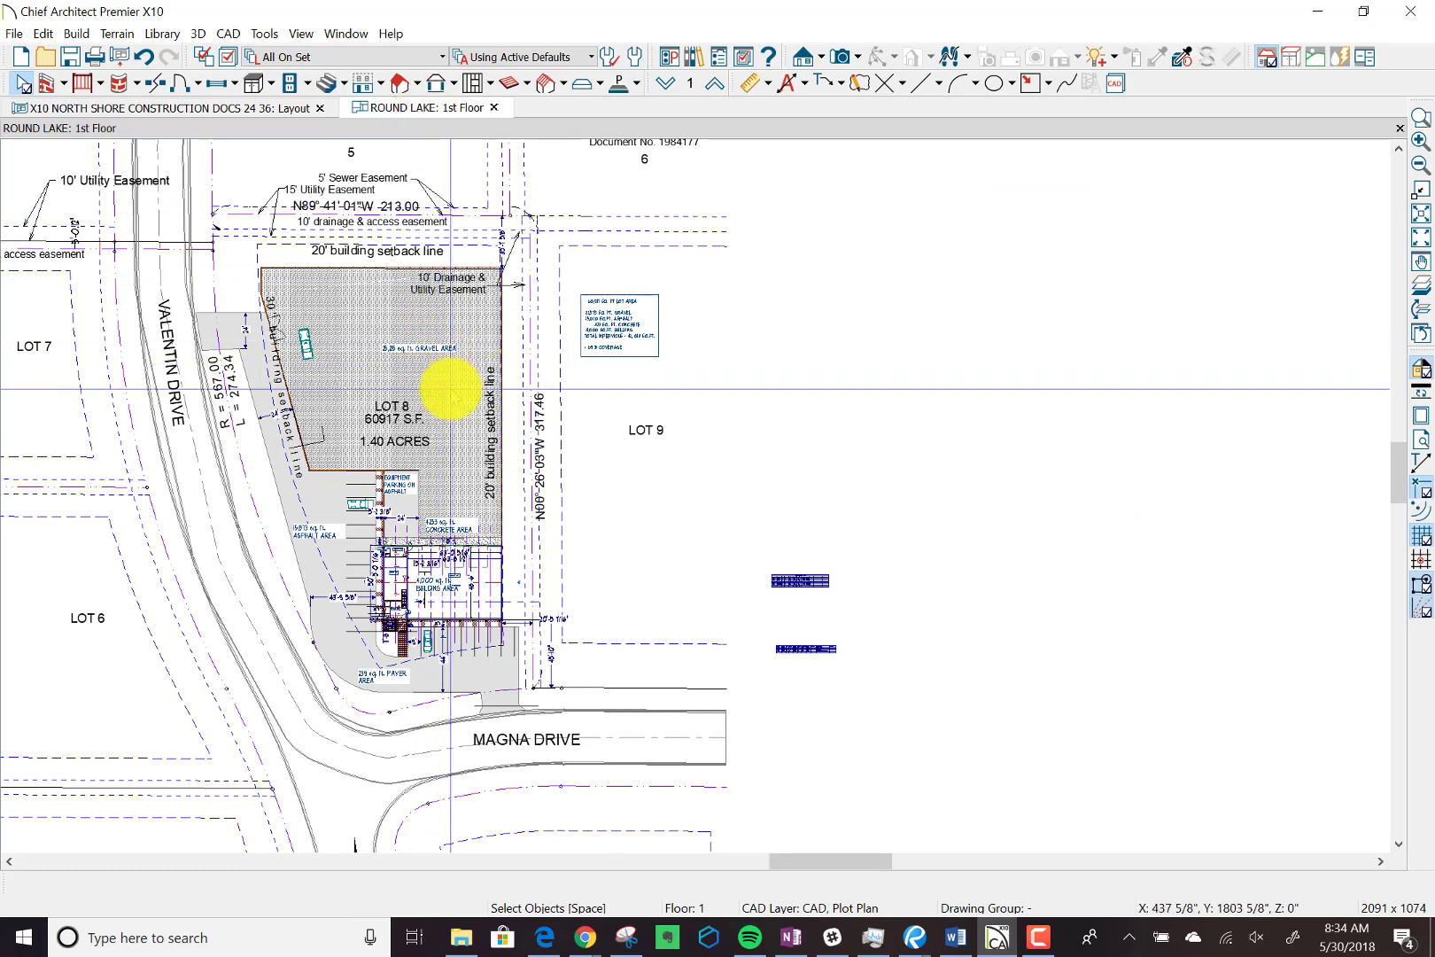
scroll(451, 390, down, 3)
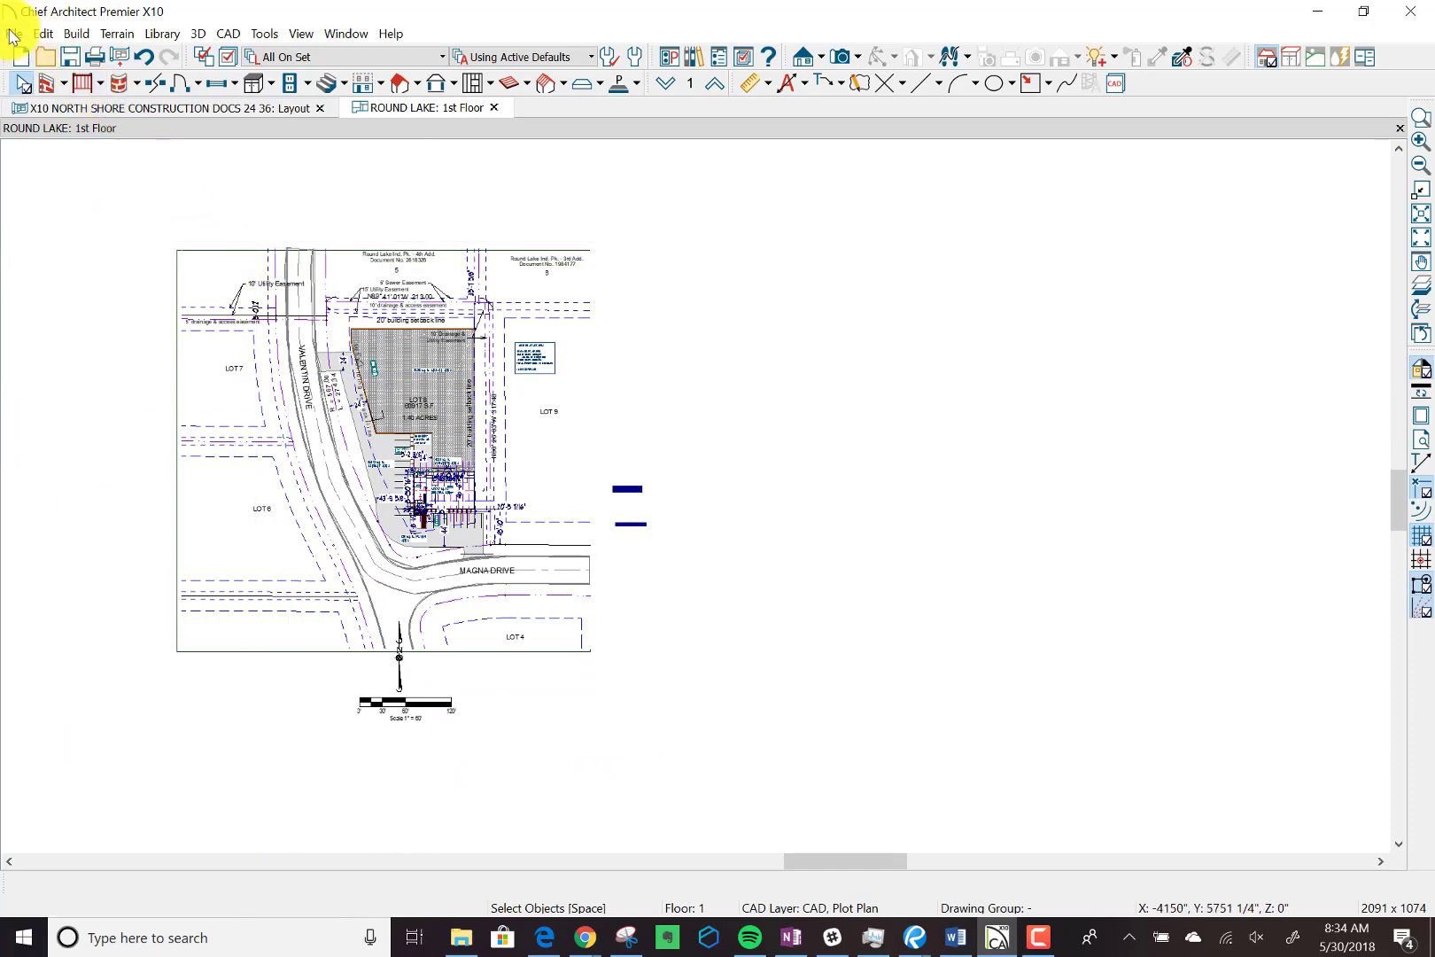
click(13, 33)
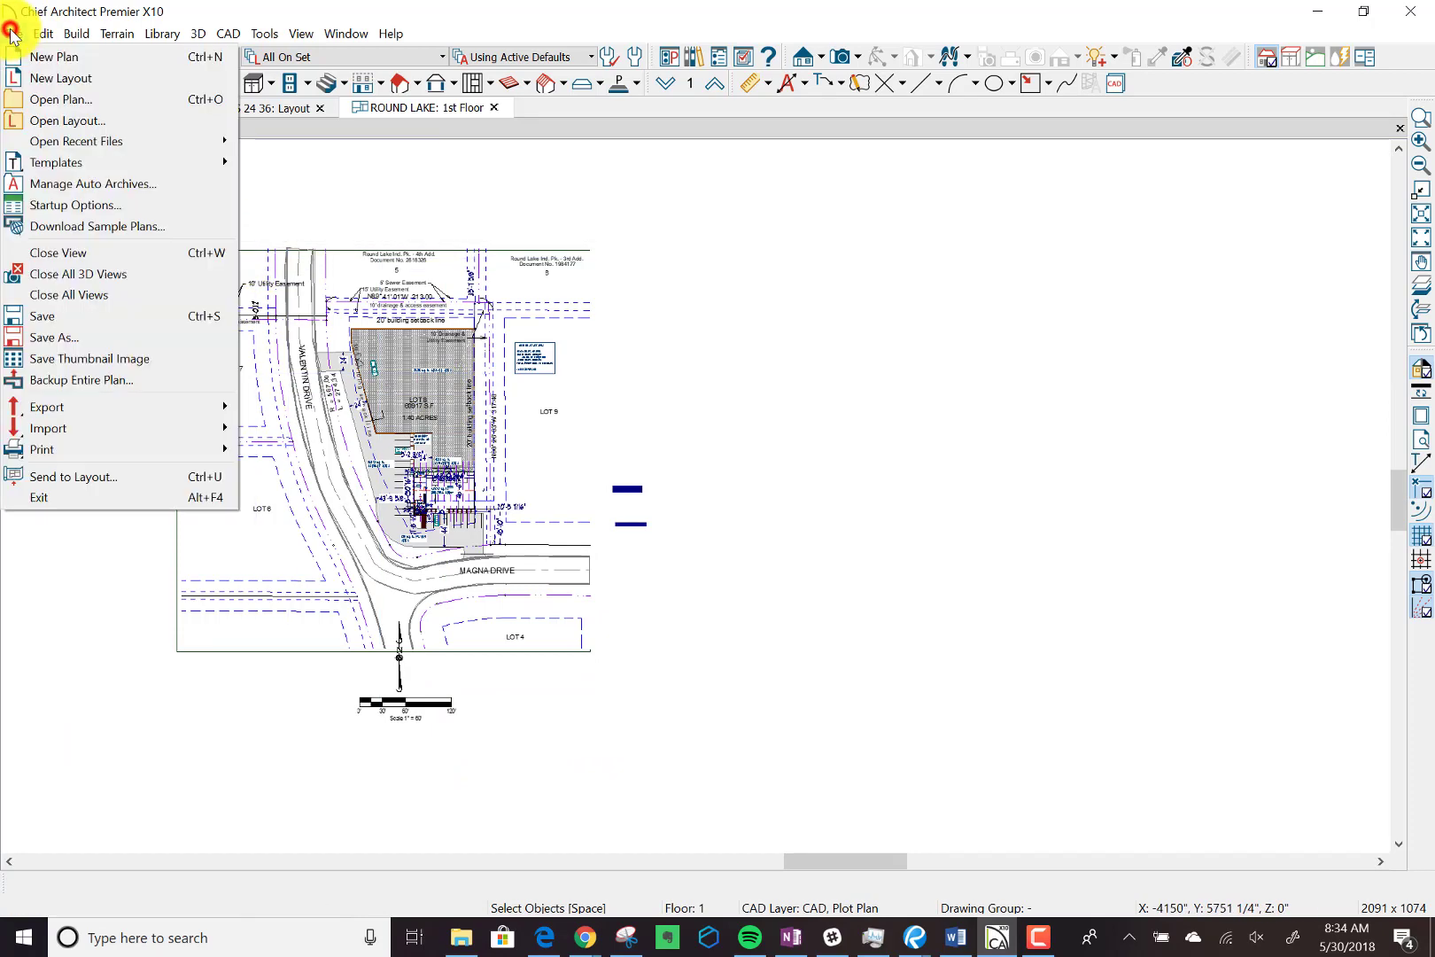
click(64, 481)
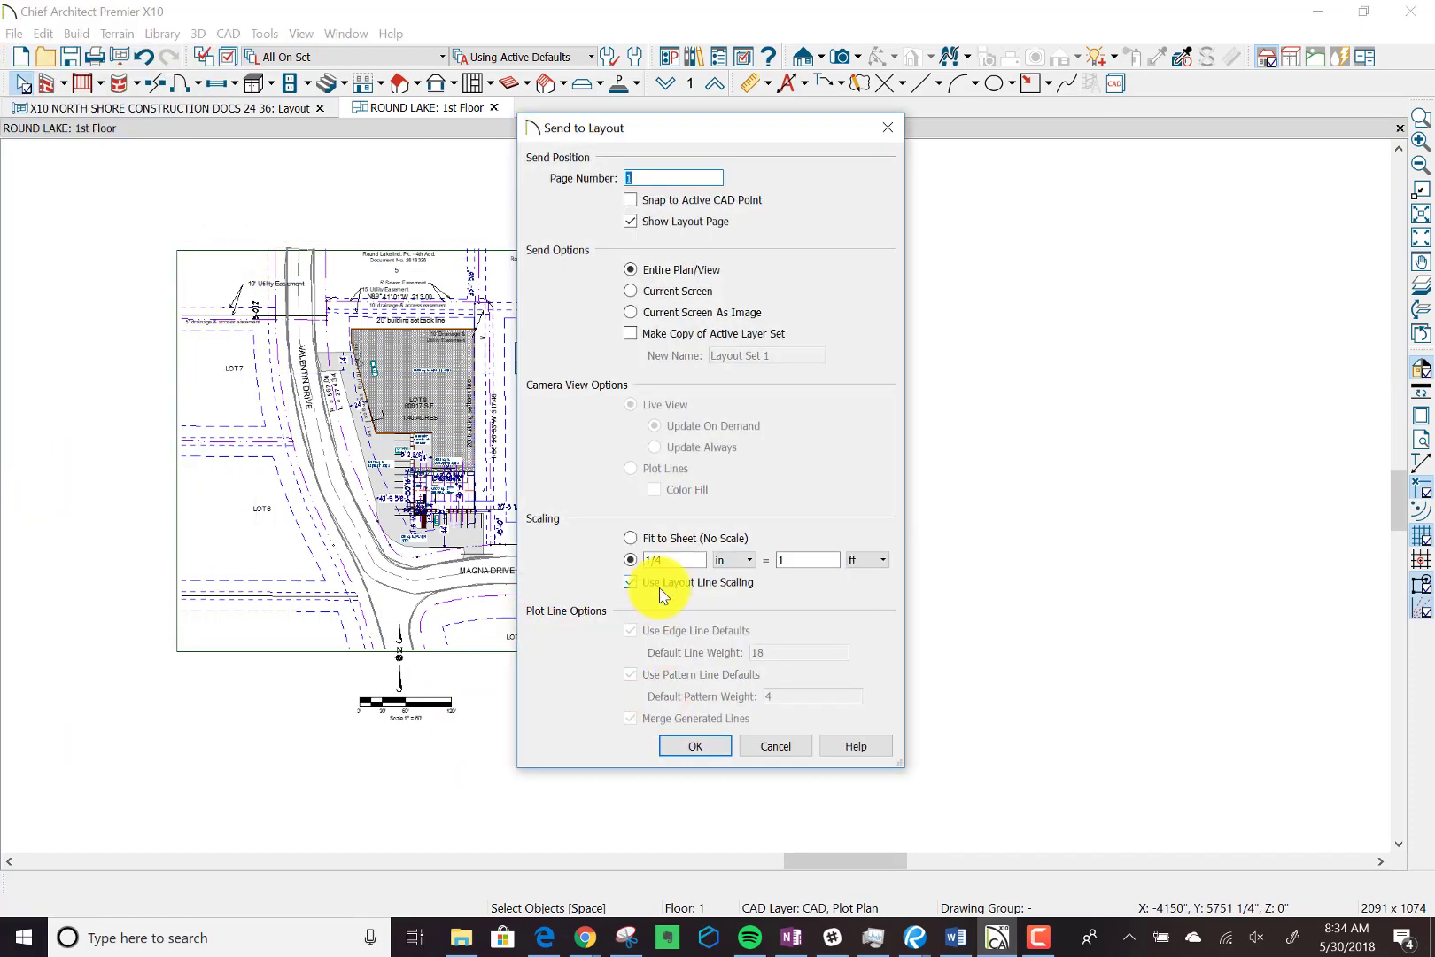
click(688, 561)
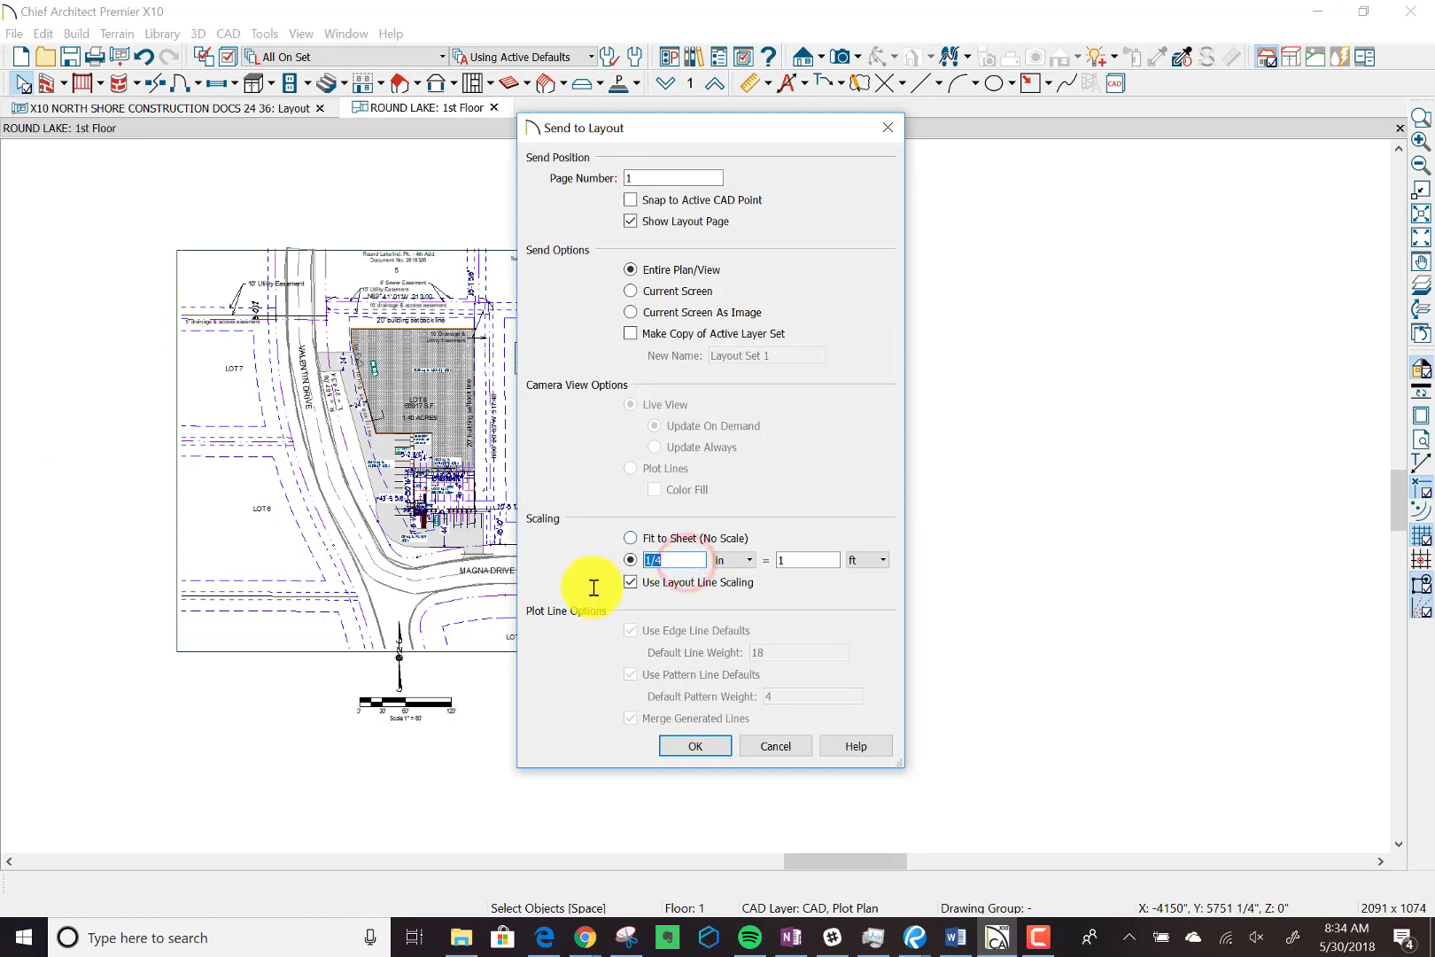
text(1)
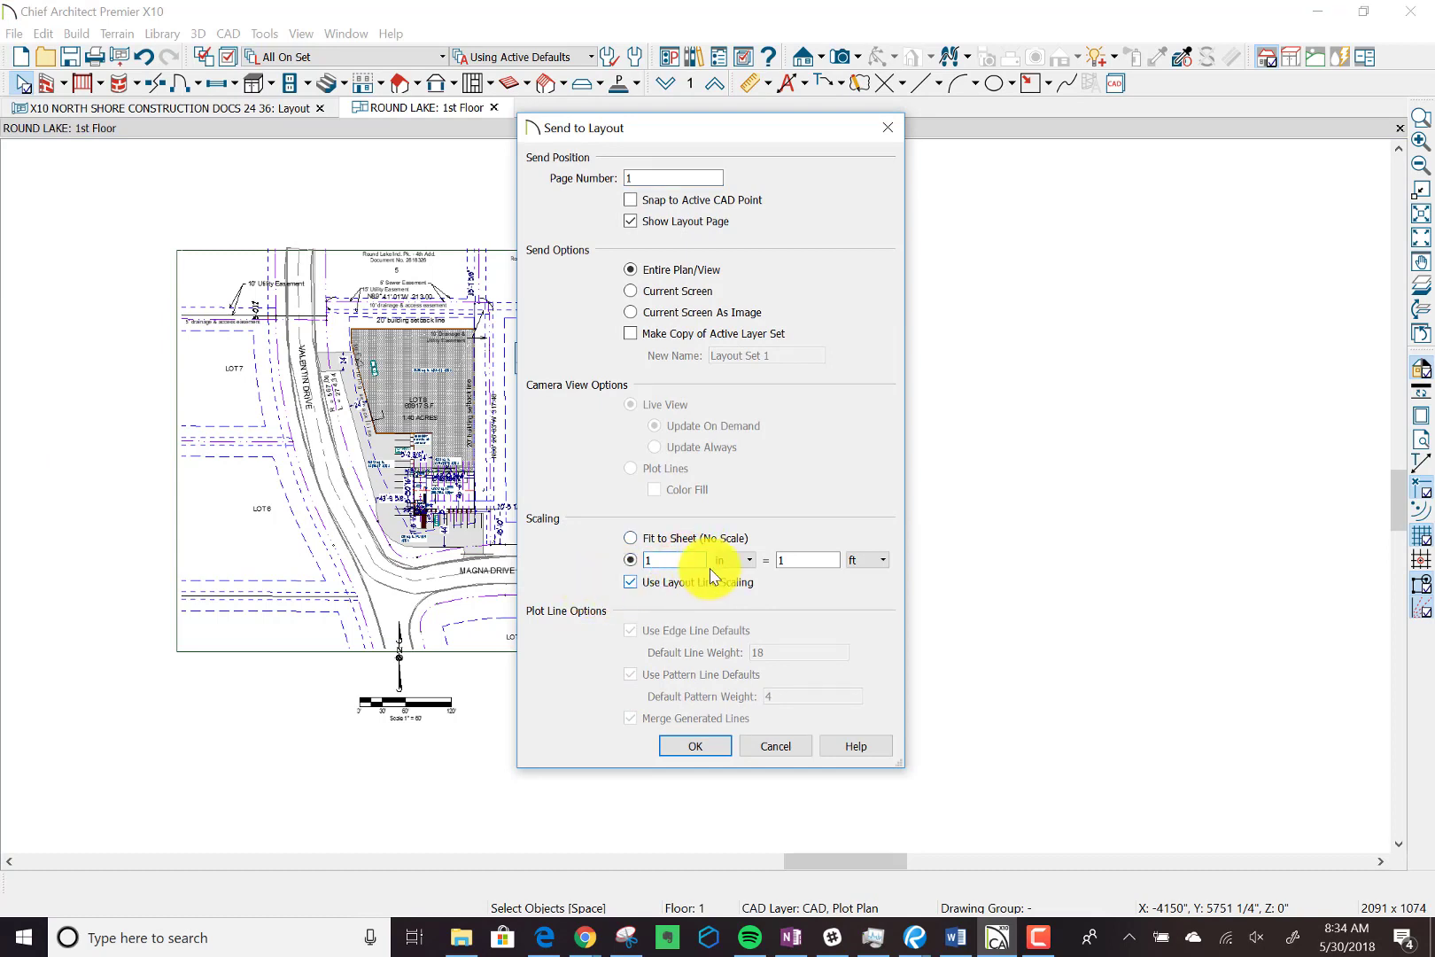
click(806, 560)
text(20)
key(Tab)
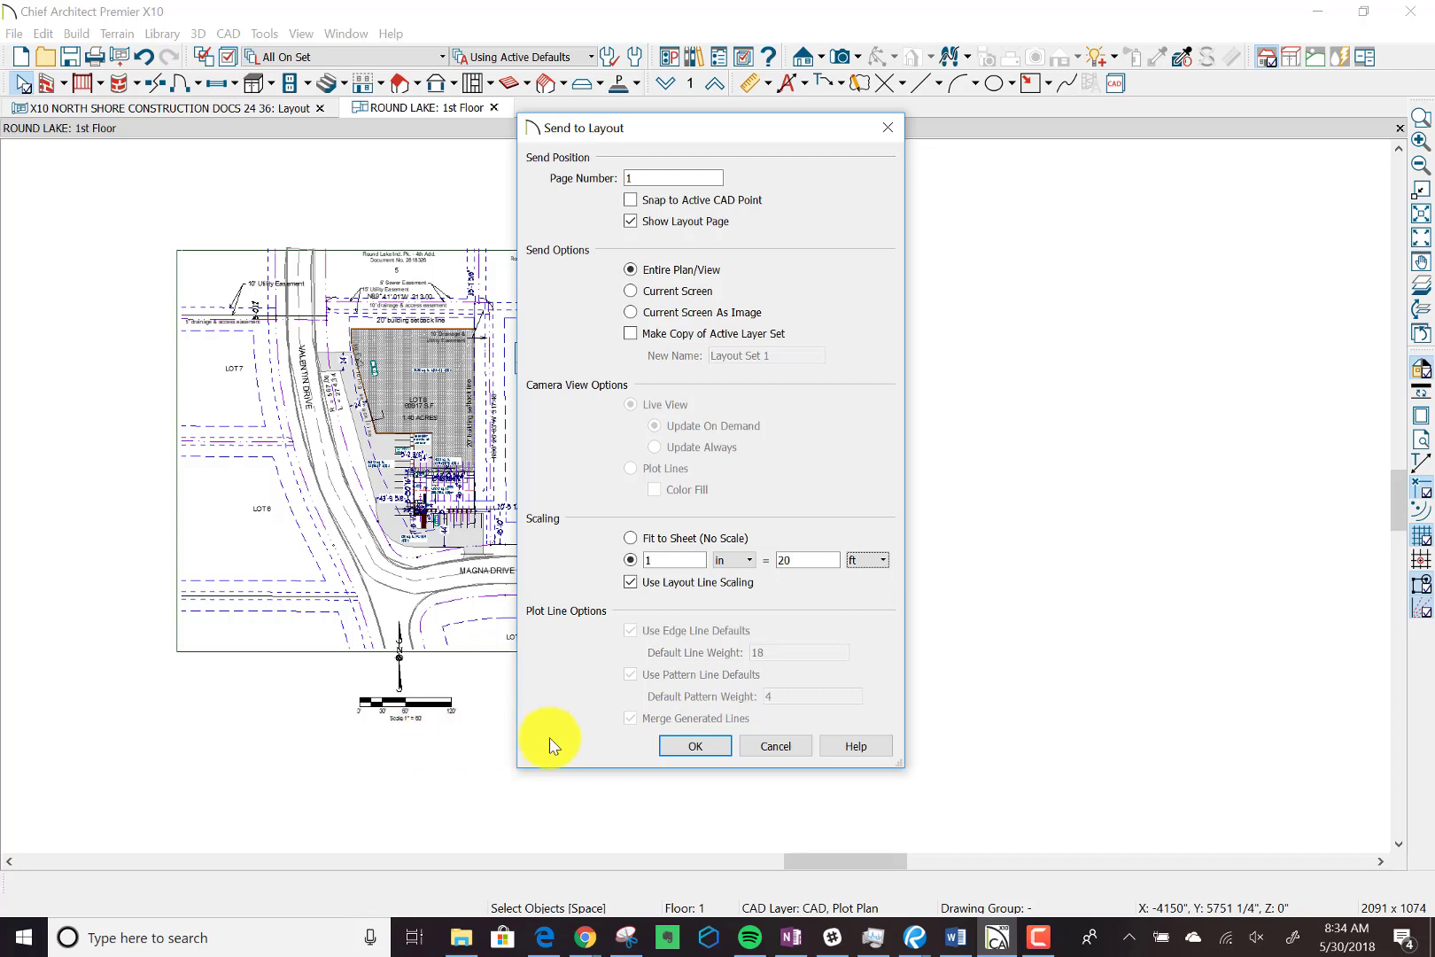
click(717, 747)
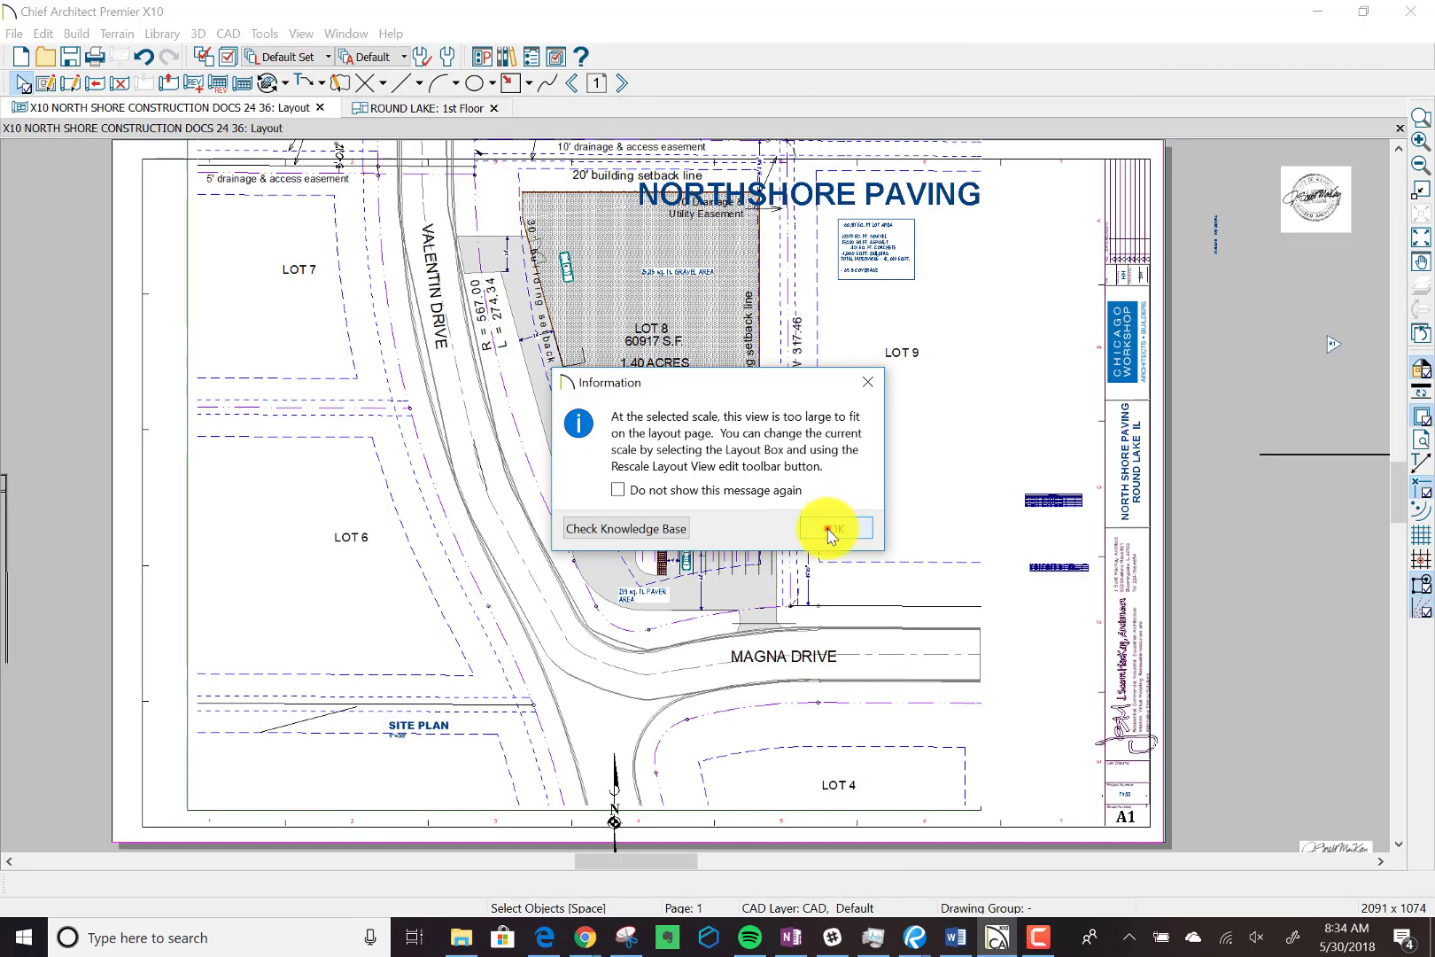
click(828, 532)
click(827, 528)
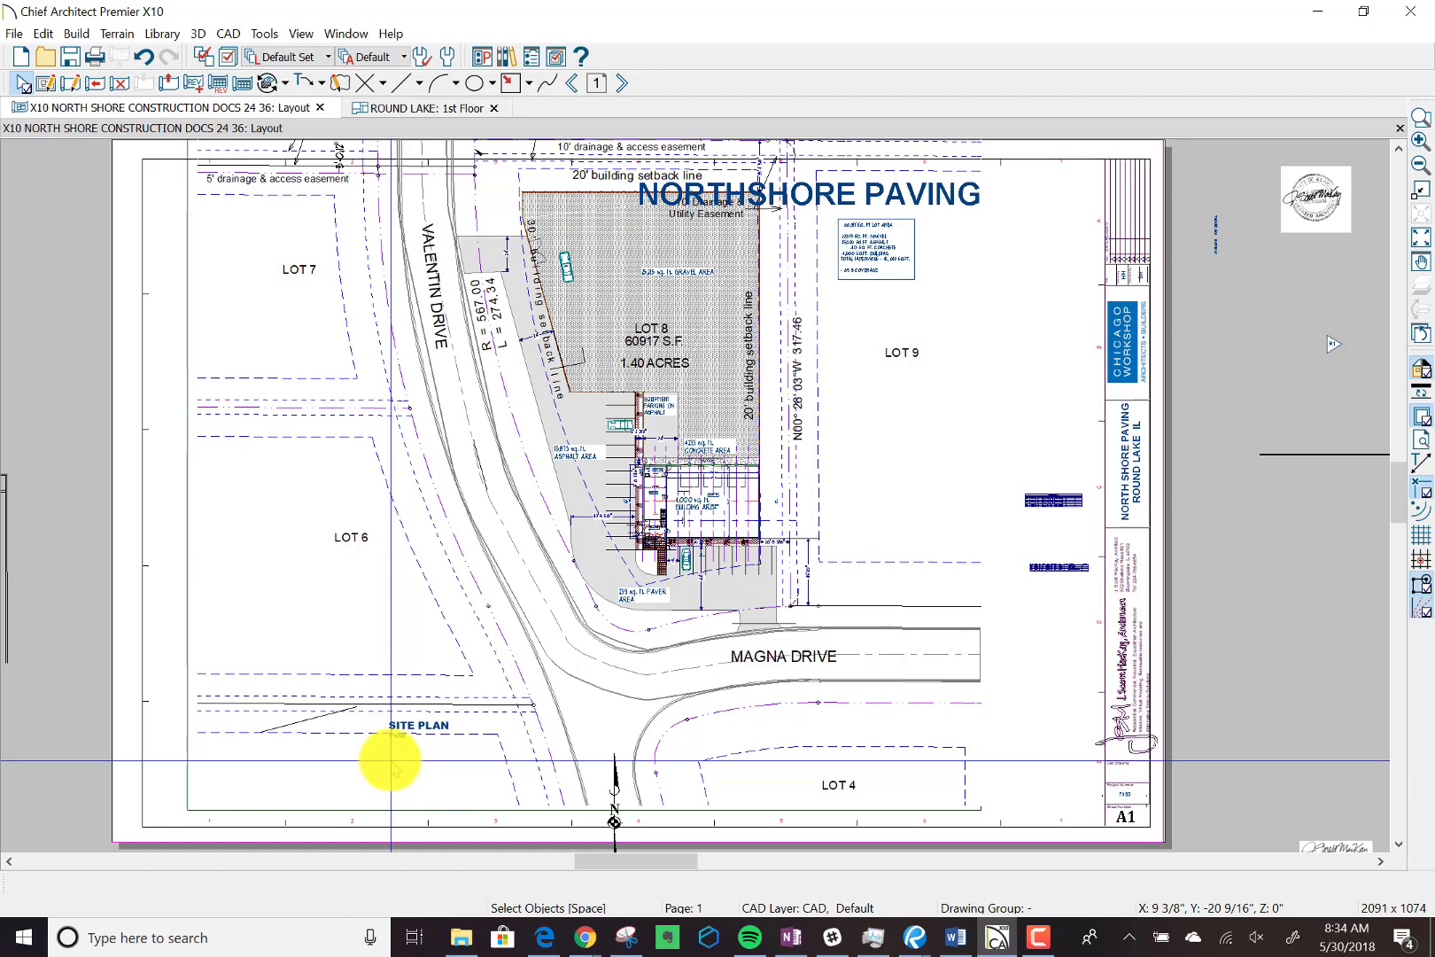
Read the scale noted under the SITE PLAN title and check how the new view fits the whole sheet.
scroll(390, 760, up, 1)
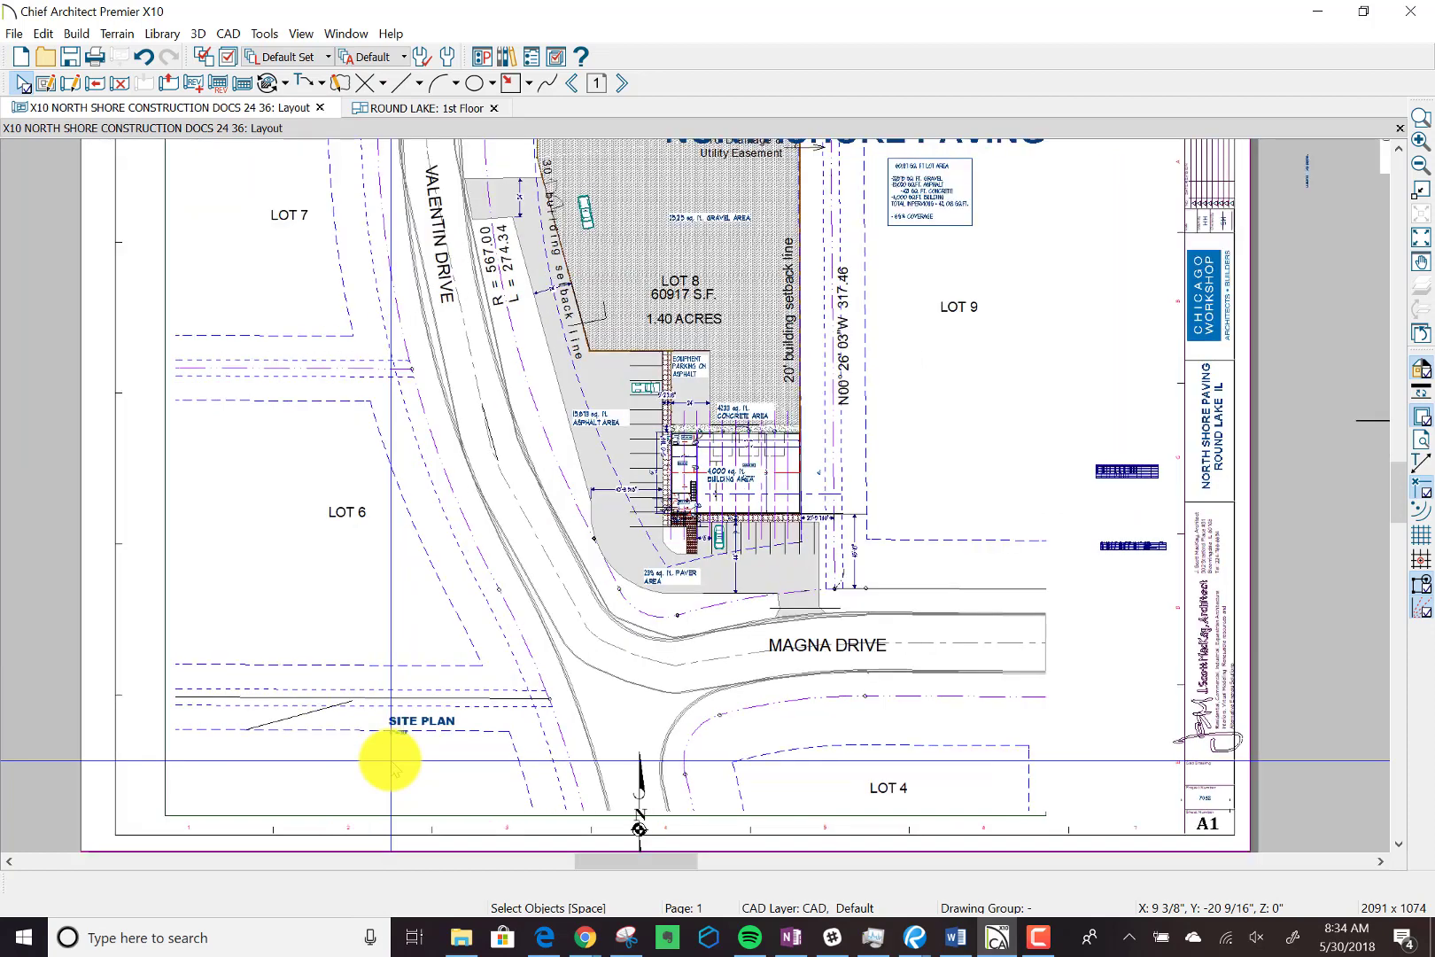
scroll(390, 760, up, 5)
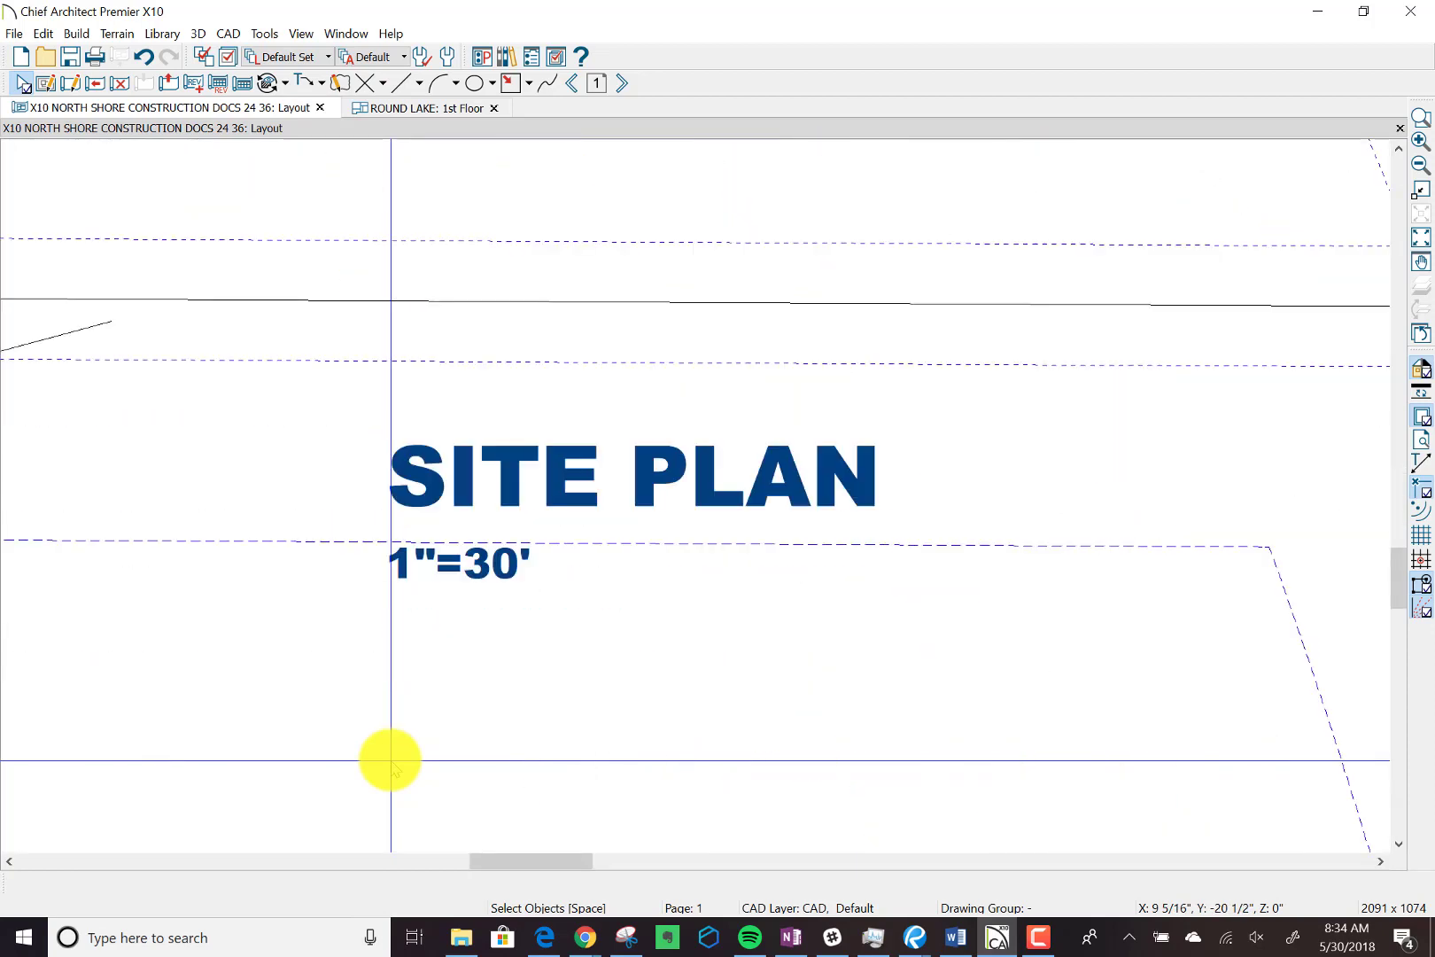
scroll(390, 760, up, 1)
scroll(390, 760, down, 1)
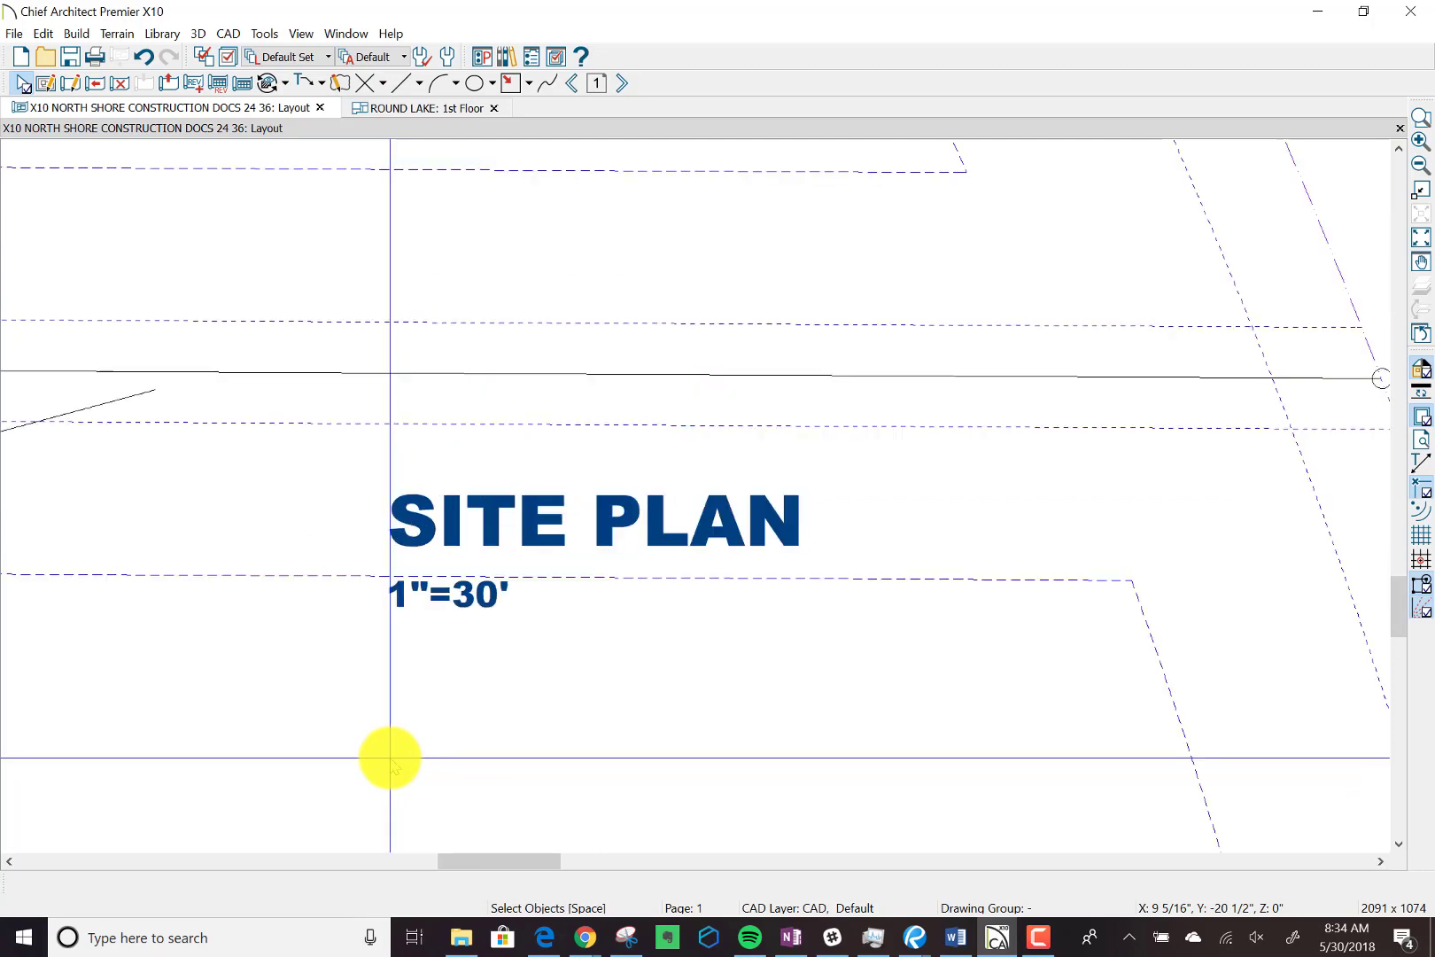
scroll(390, 758, down, 2)
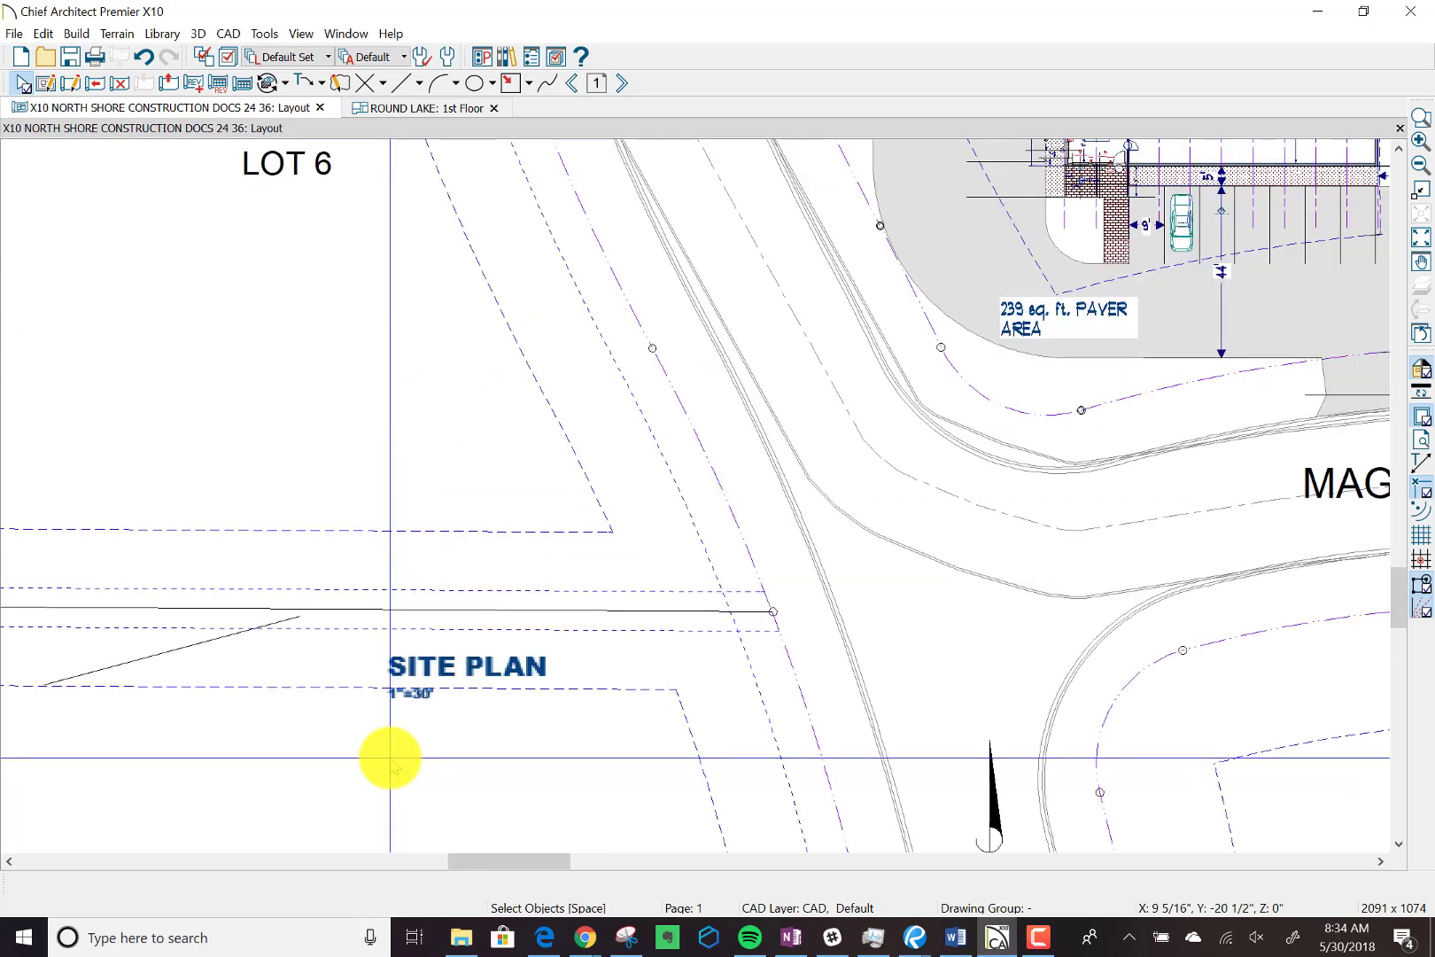
scroll(390, 758, down, 3)
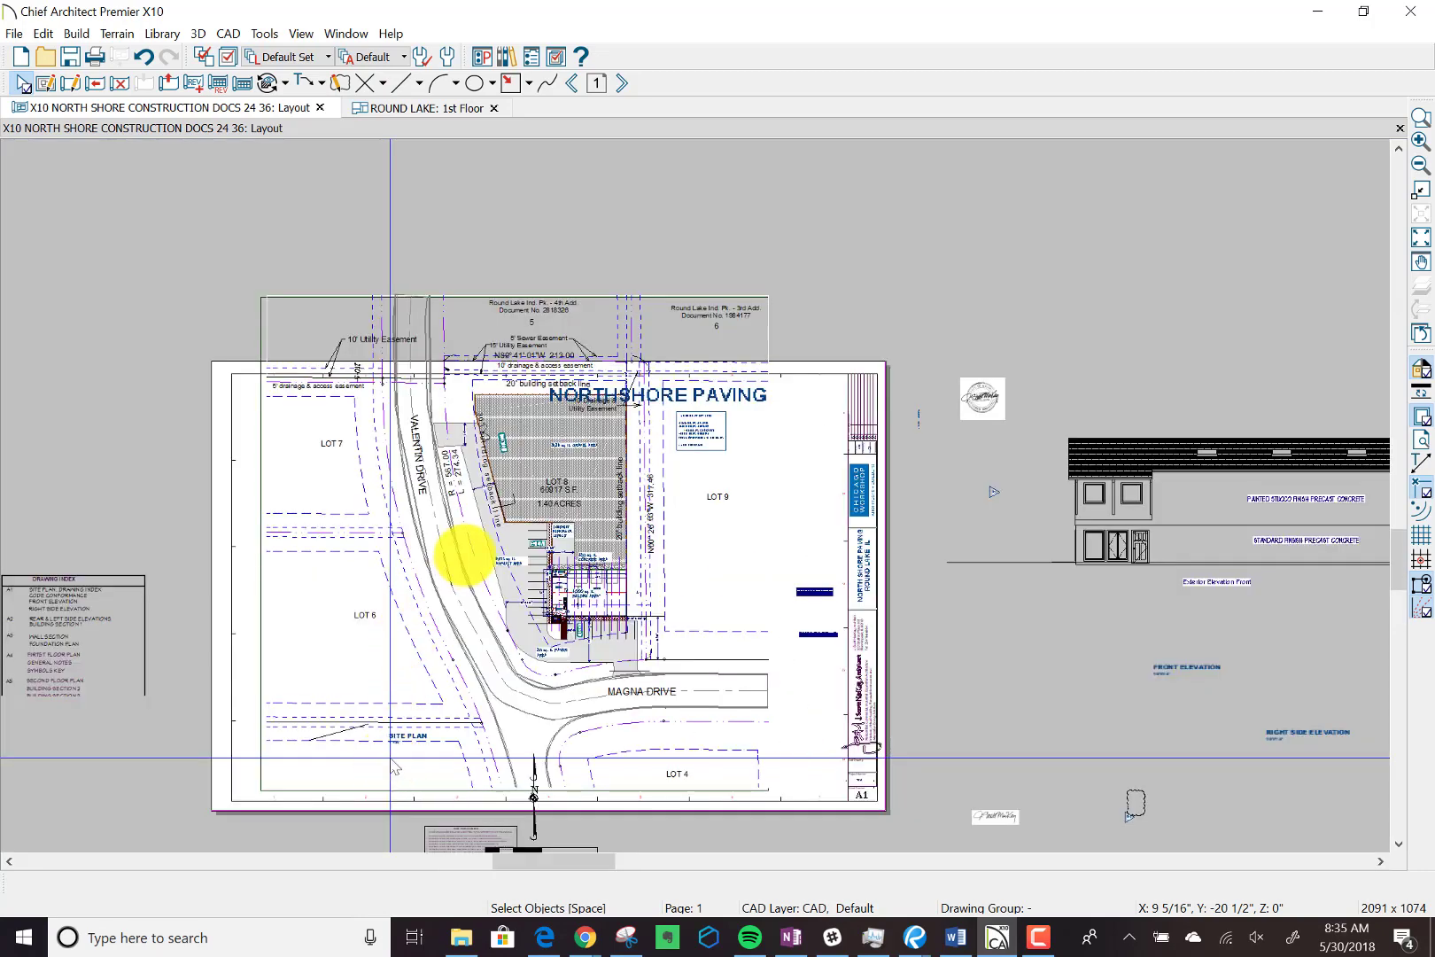
scroll(393, 767, down, 5)
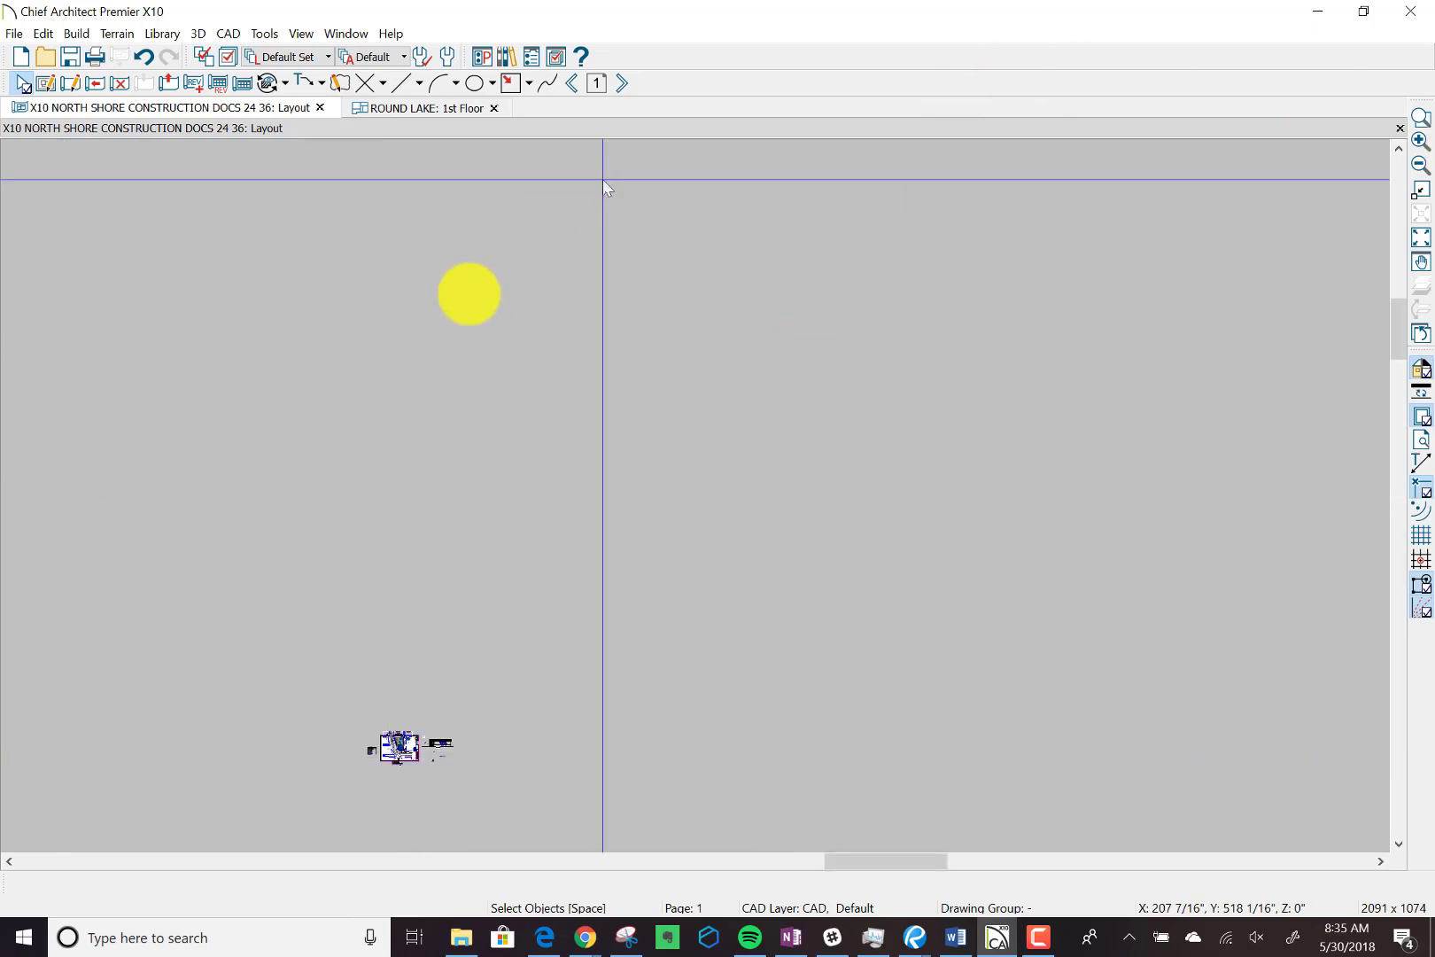
click(1421, 246)
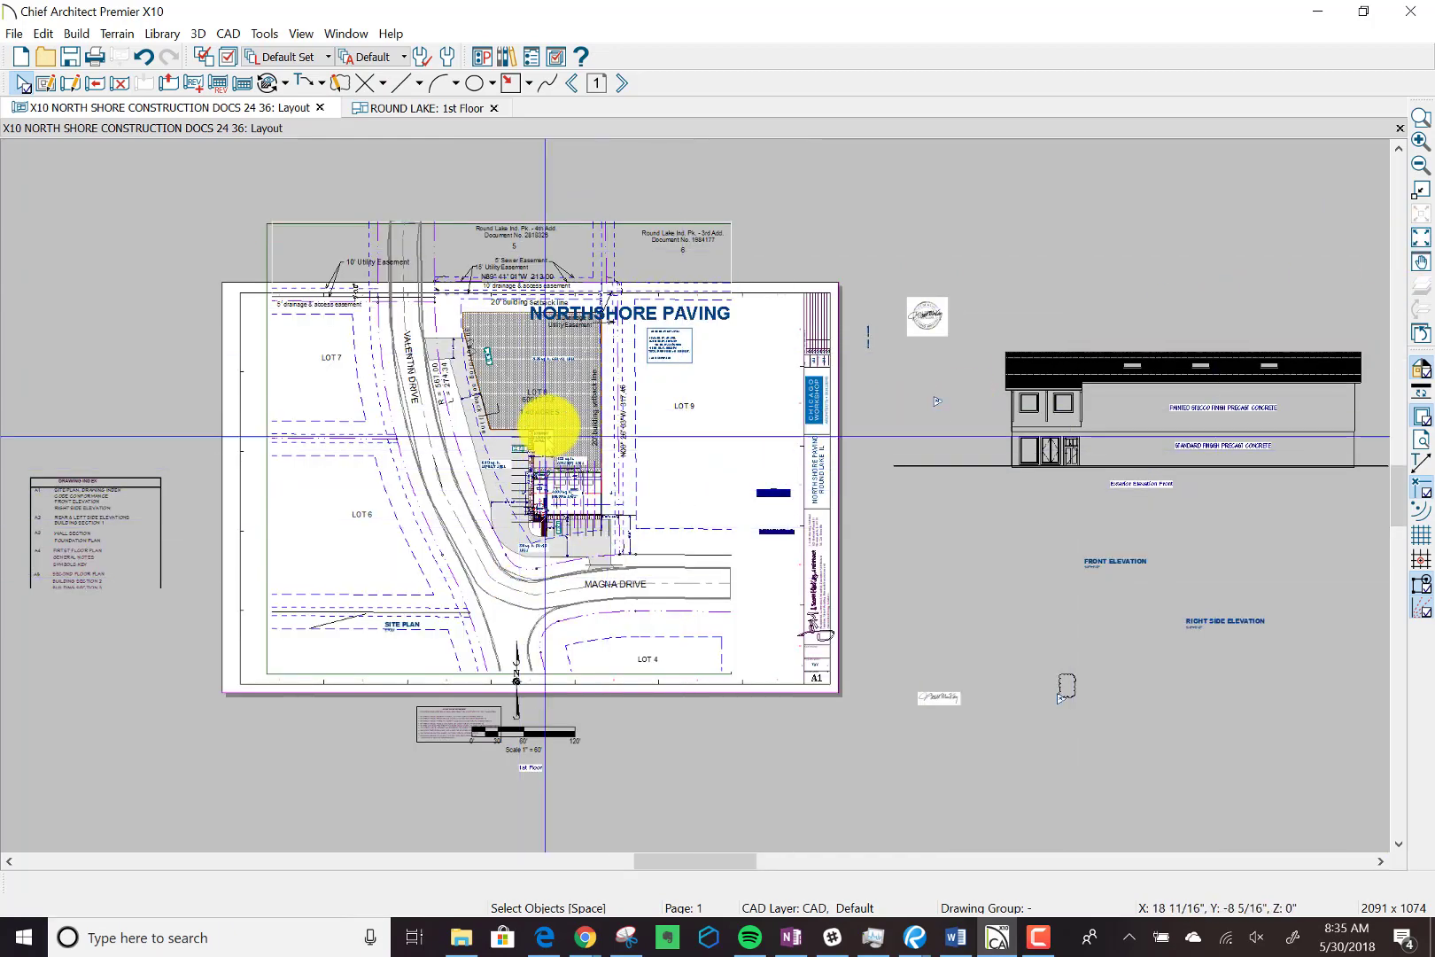
Rescale the site plan view on the sheet to 1 in = 30 ft and turn its layout box's arced edge back into a straight line.
click(544, 401)
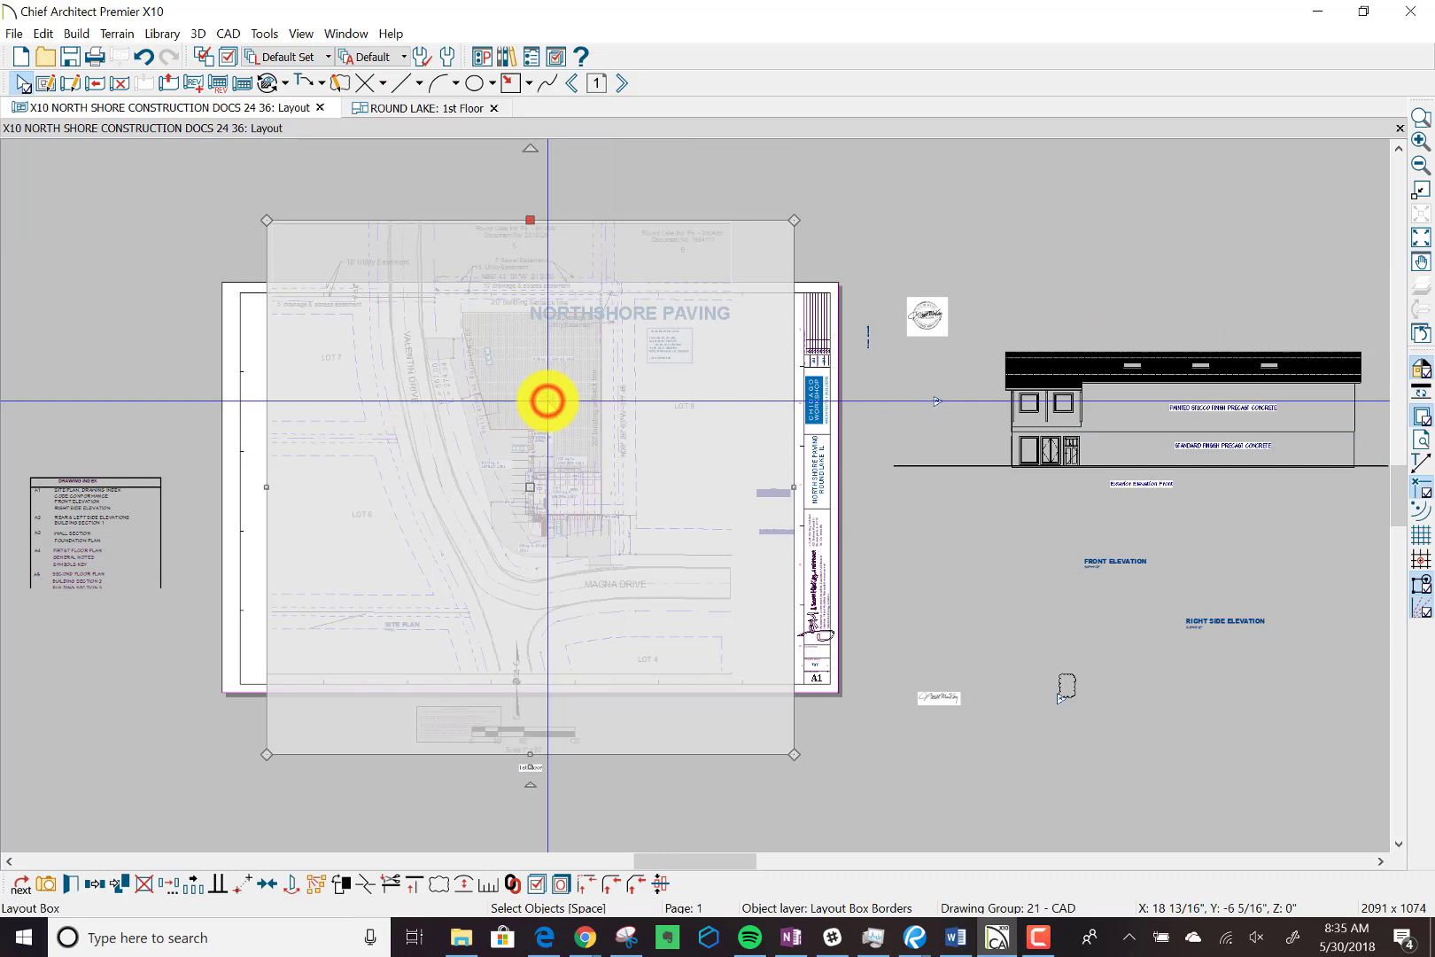
click(486, 885)
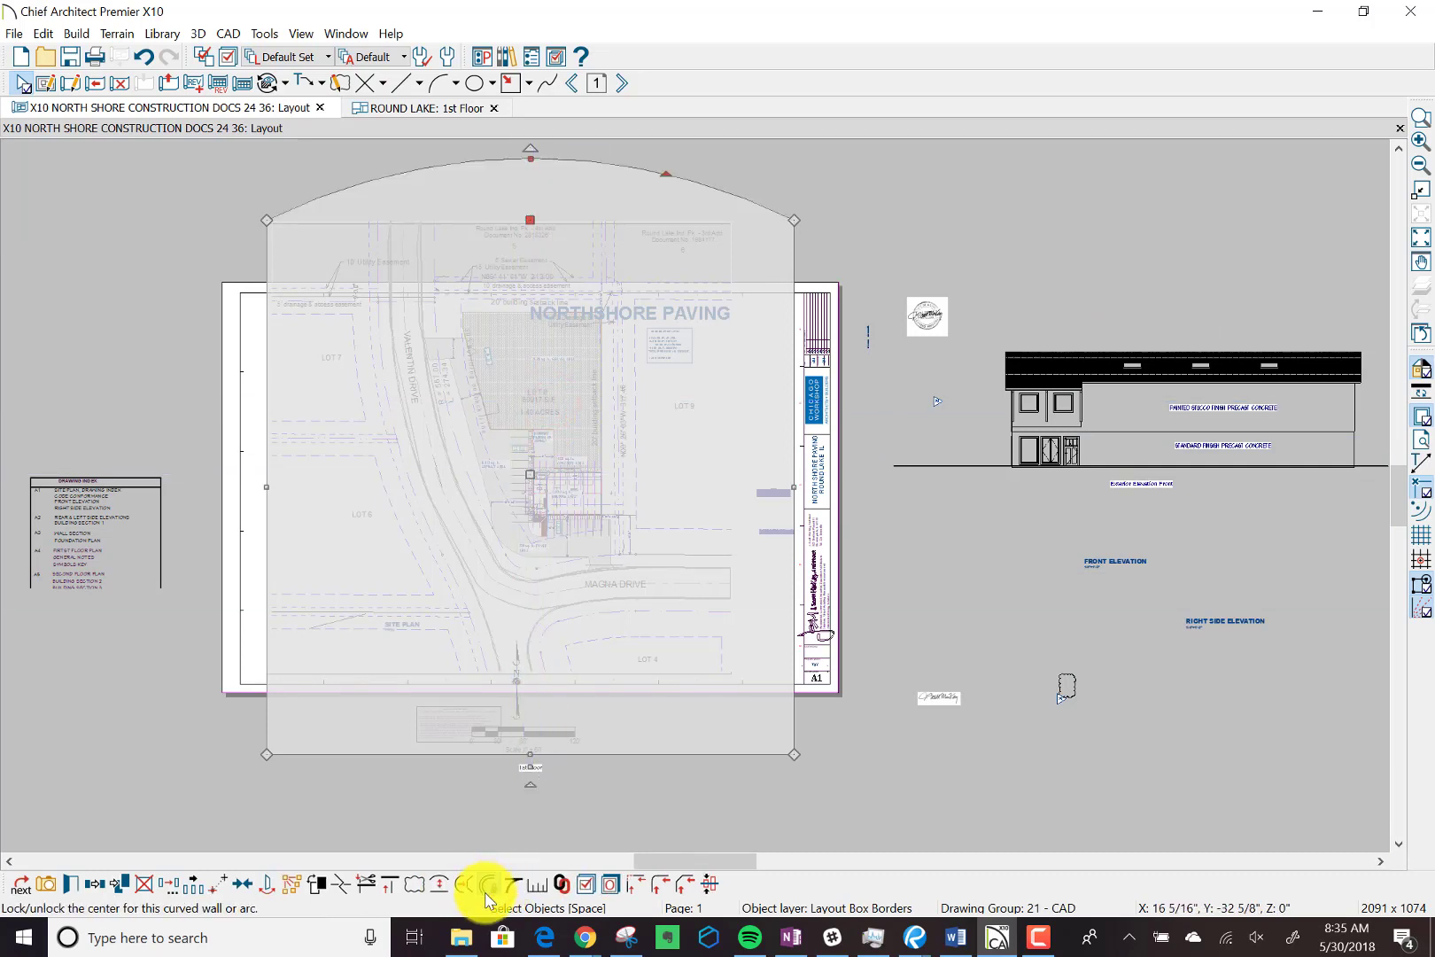
click(533, 886)
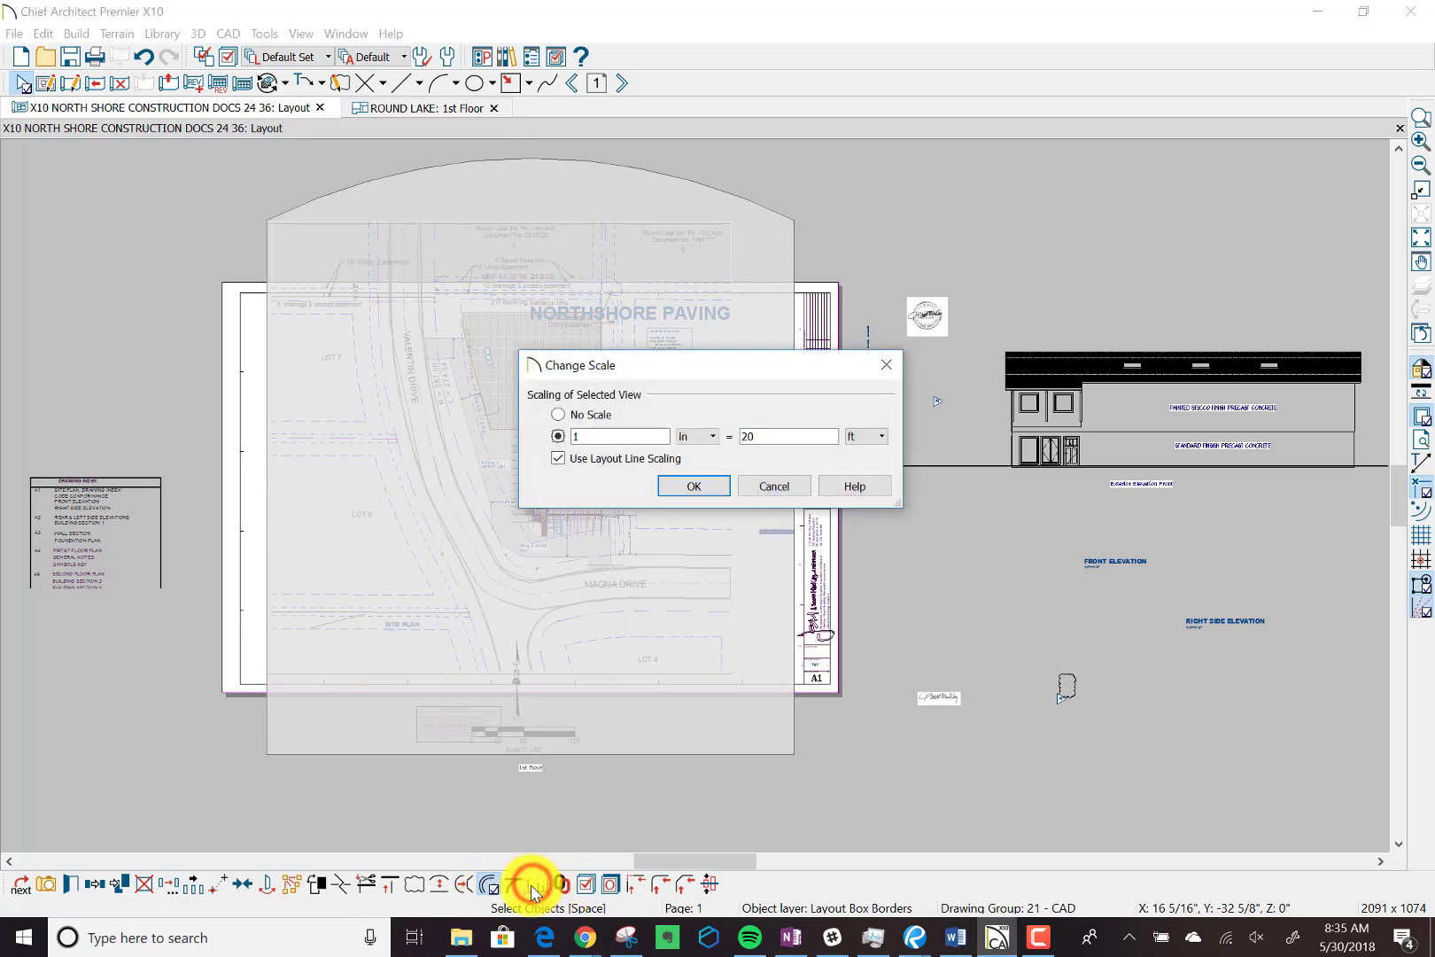
double_click(770, 439)
text(3)
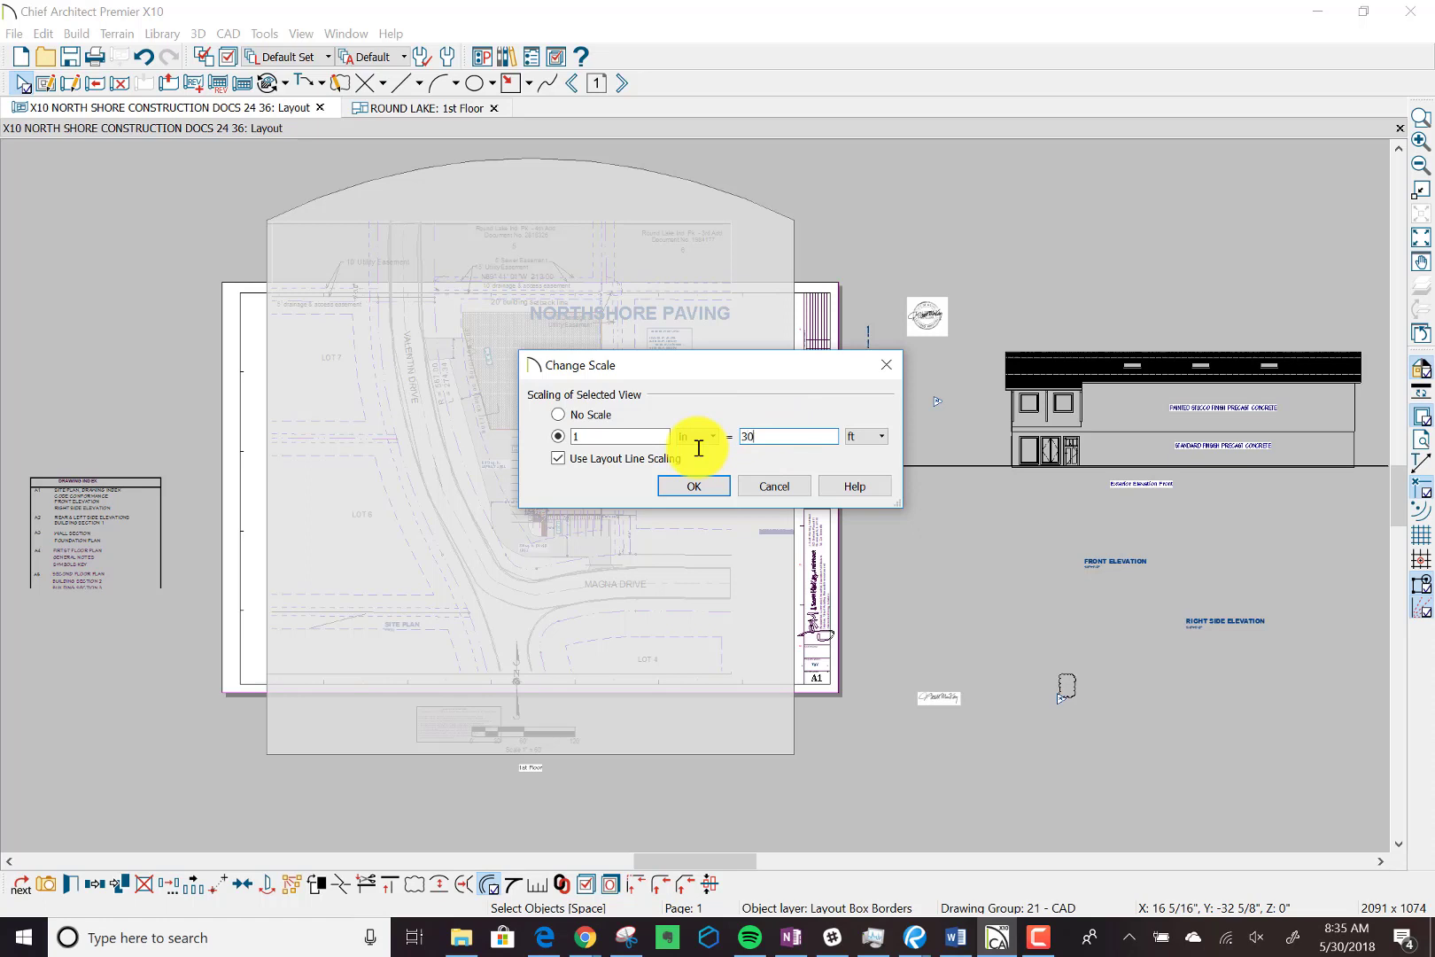
click(695, 486)
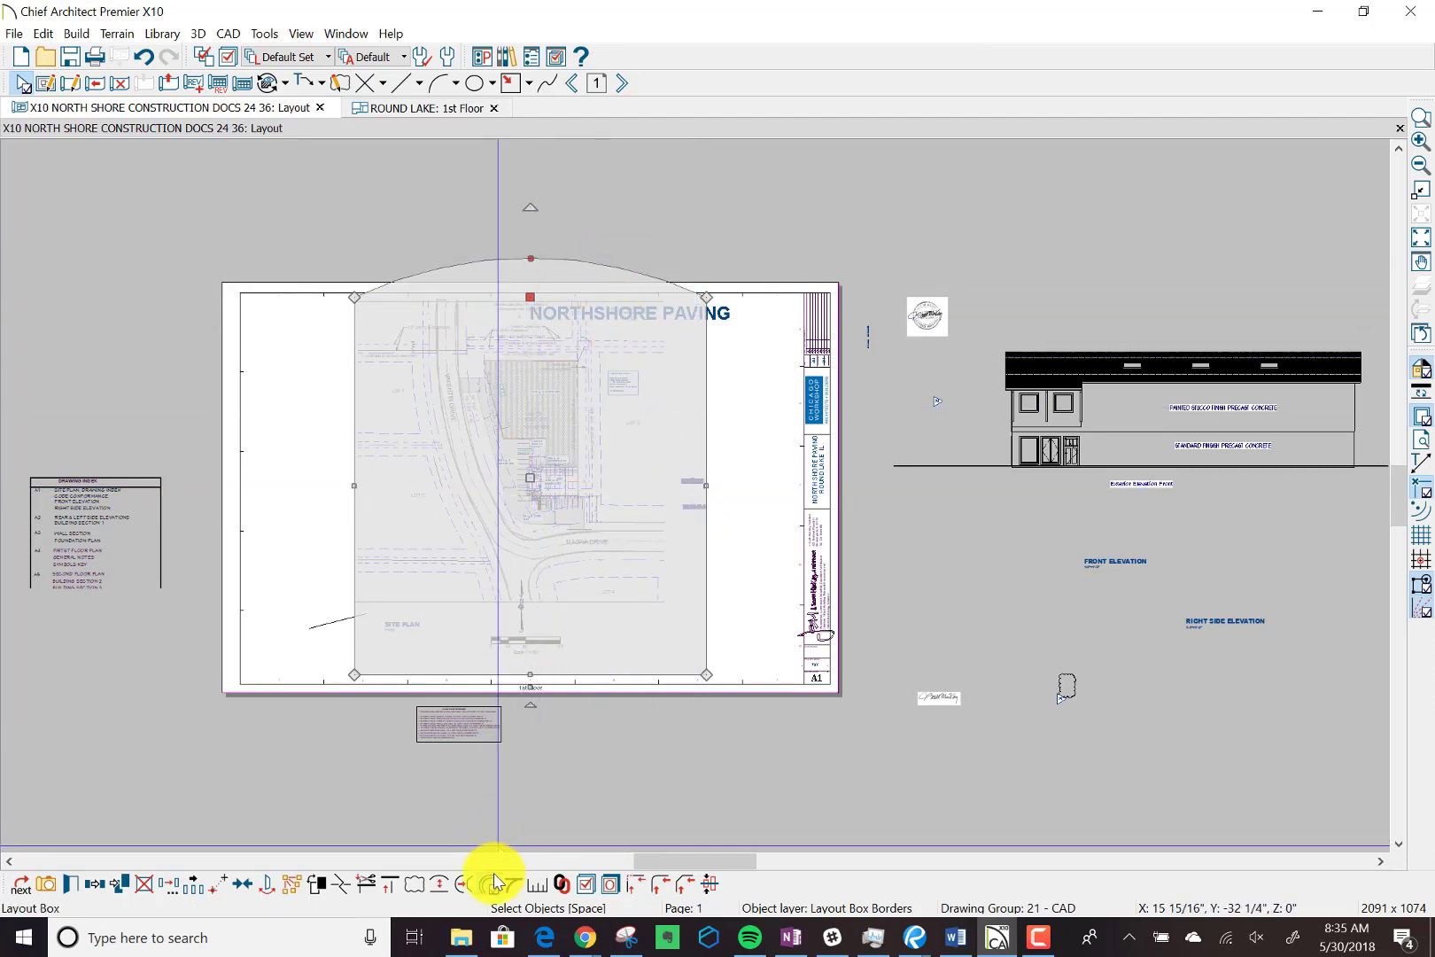
click(444, 883)
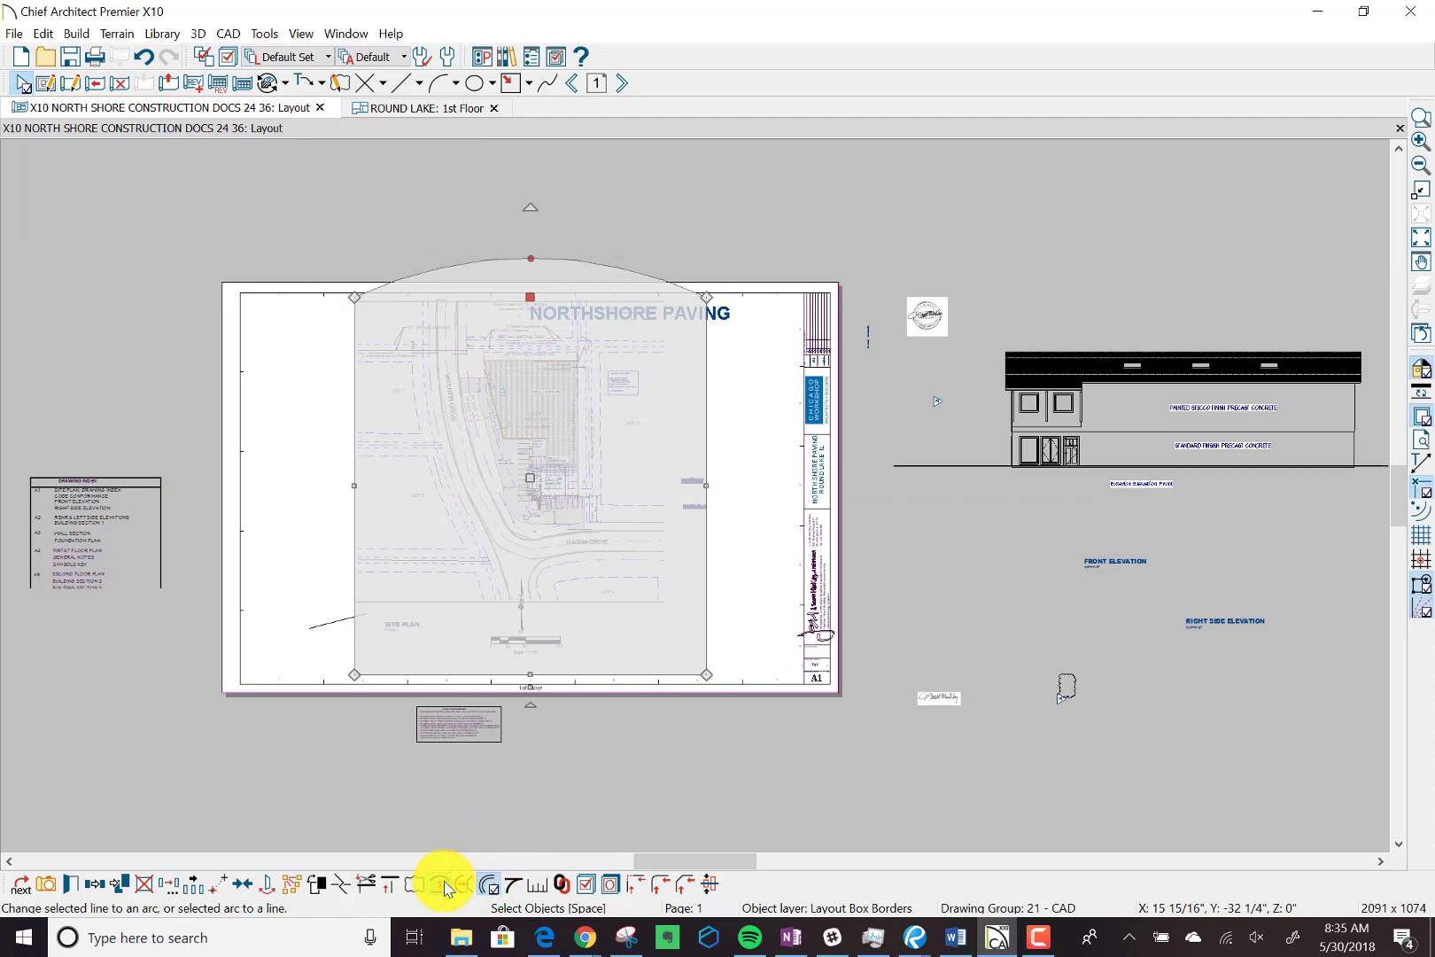
click(440, 885)
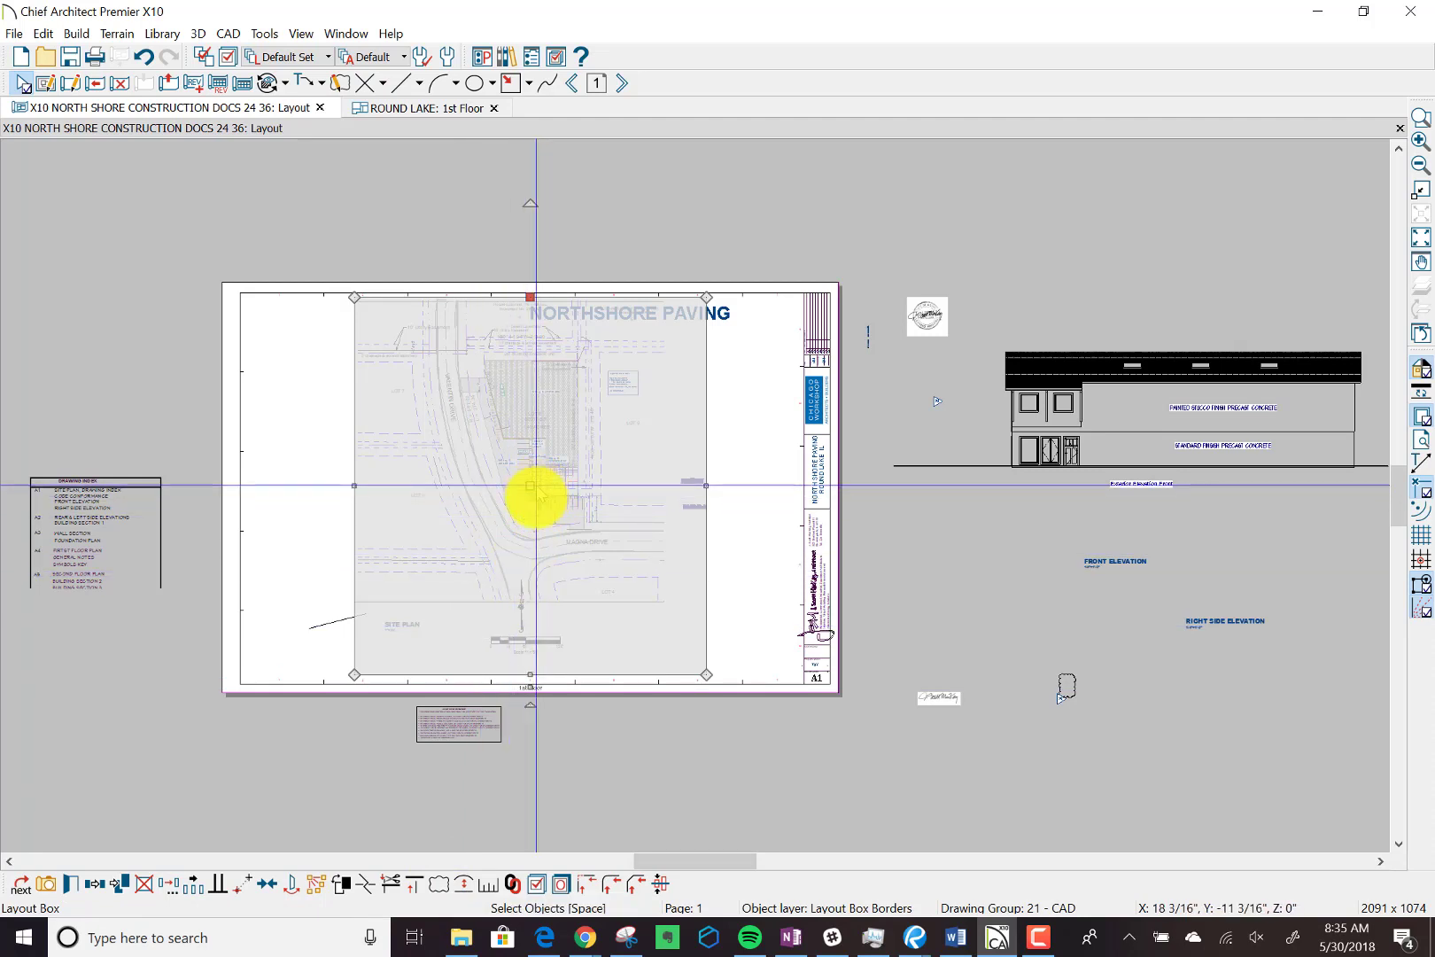
Move the site plan view point to point by its north arrow so the arrow sits just left of the SITE PLAN title.
click(241, 886)
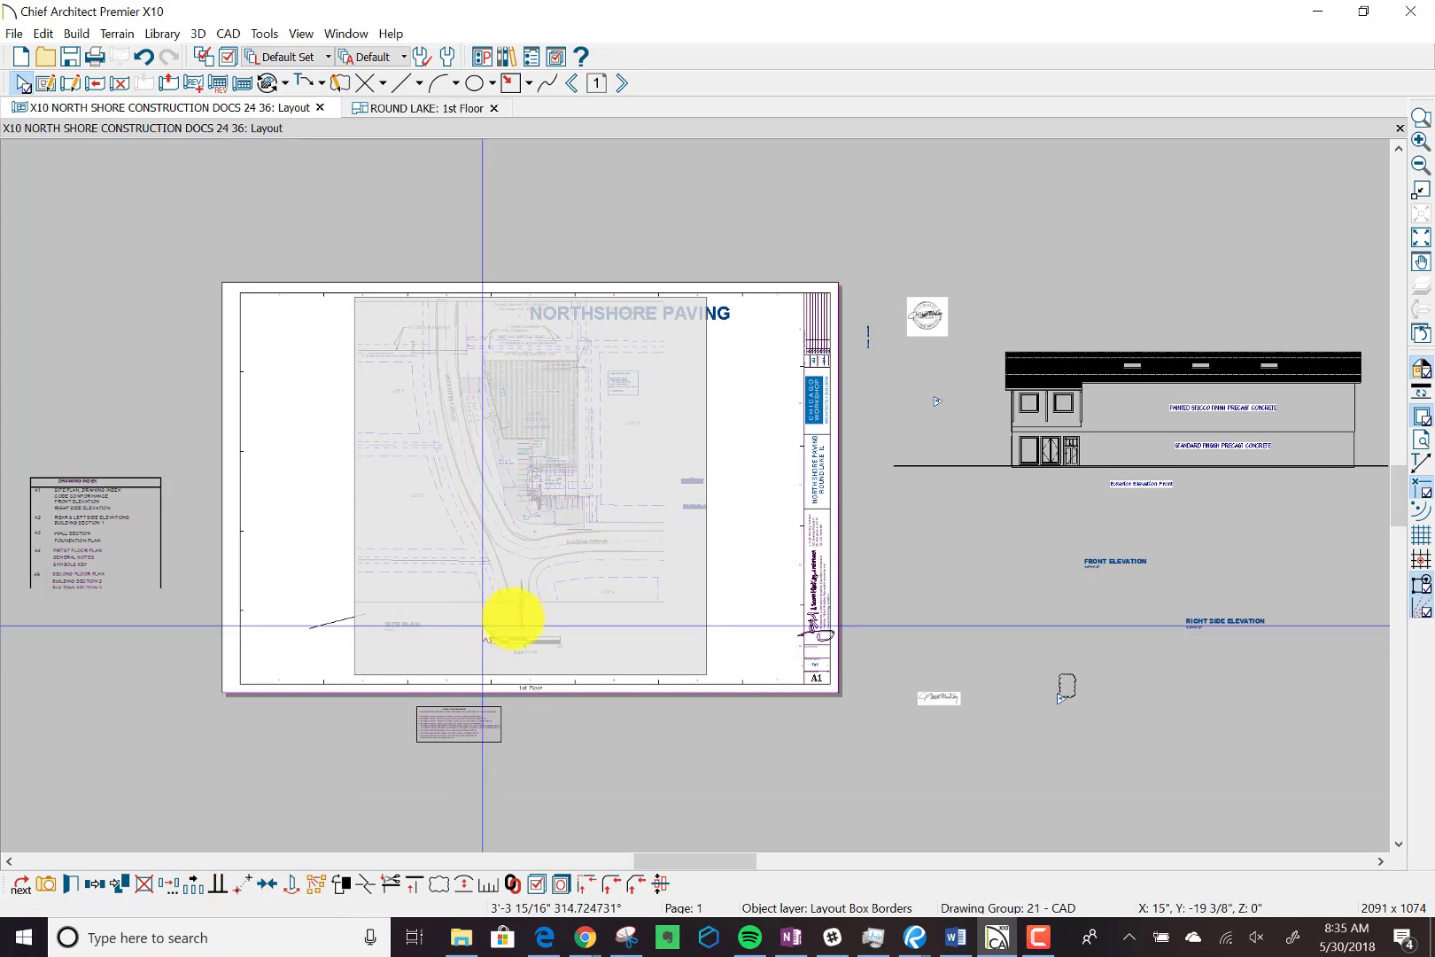
scroll(482, 625, up, 1)
scroll(482, 625, up, 5)
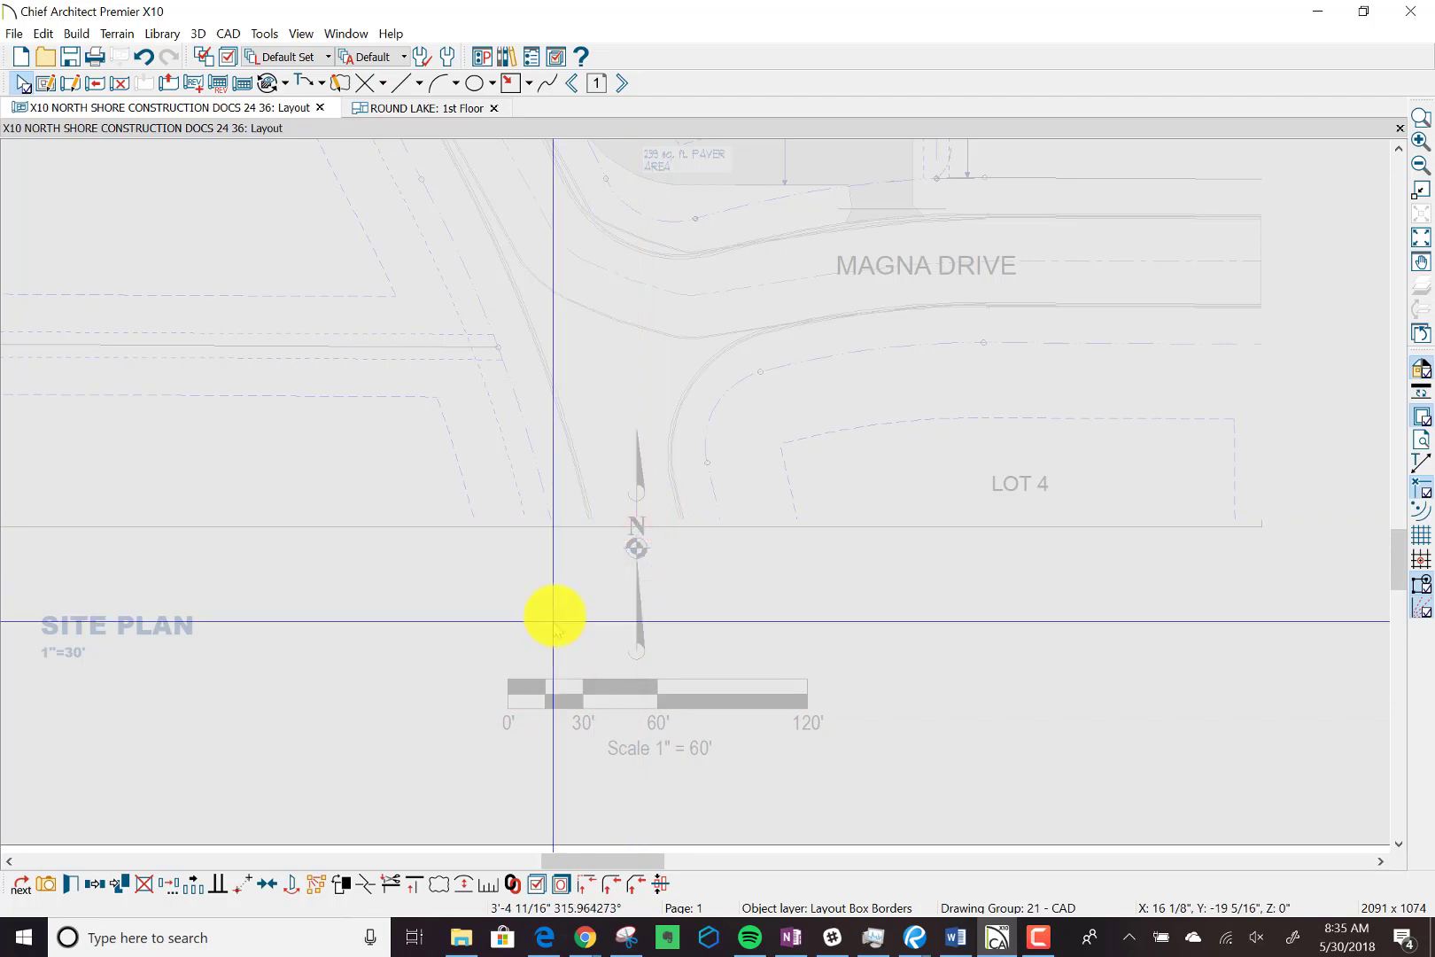
scroll(554, 621, down, 1)
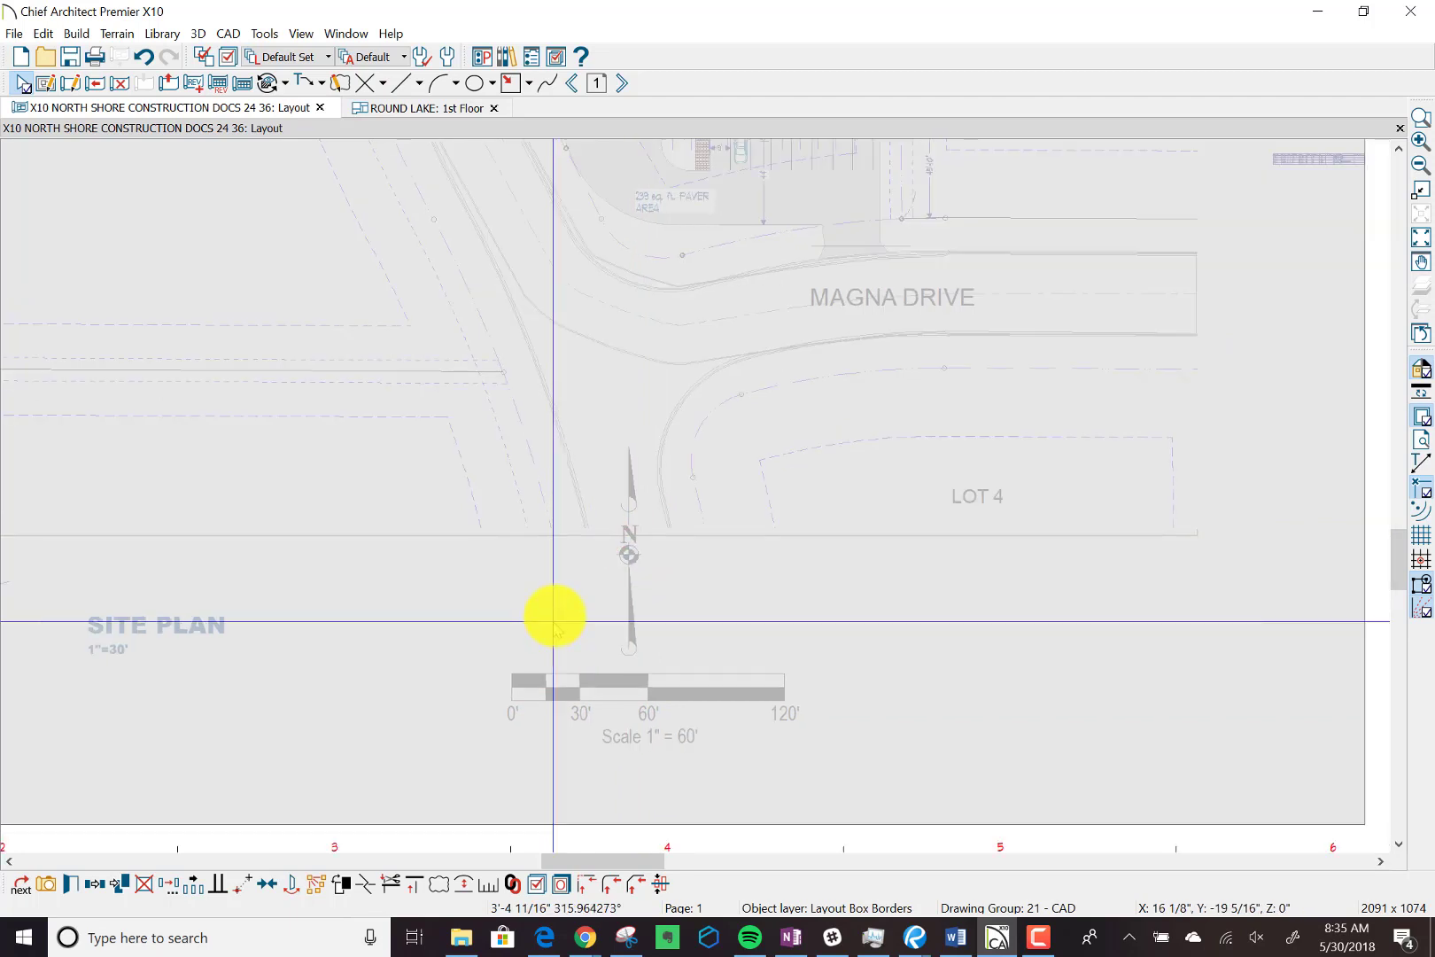
scroll(554, 621, down, 3)
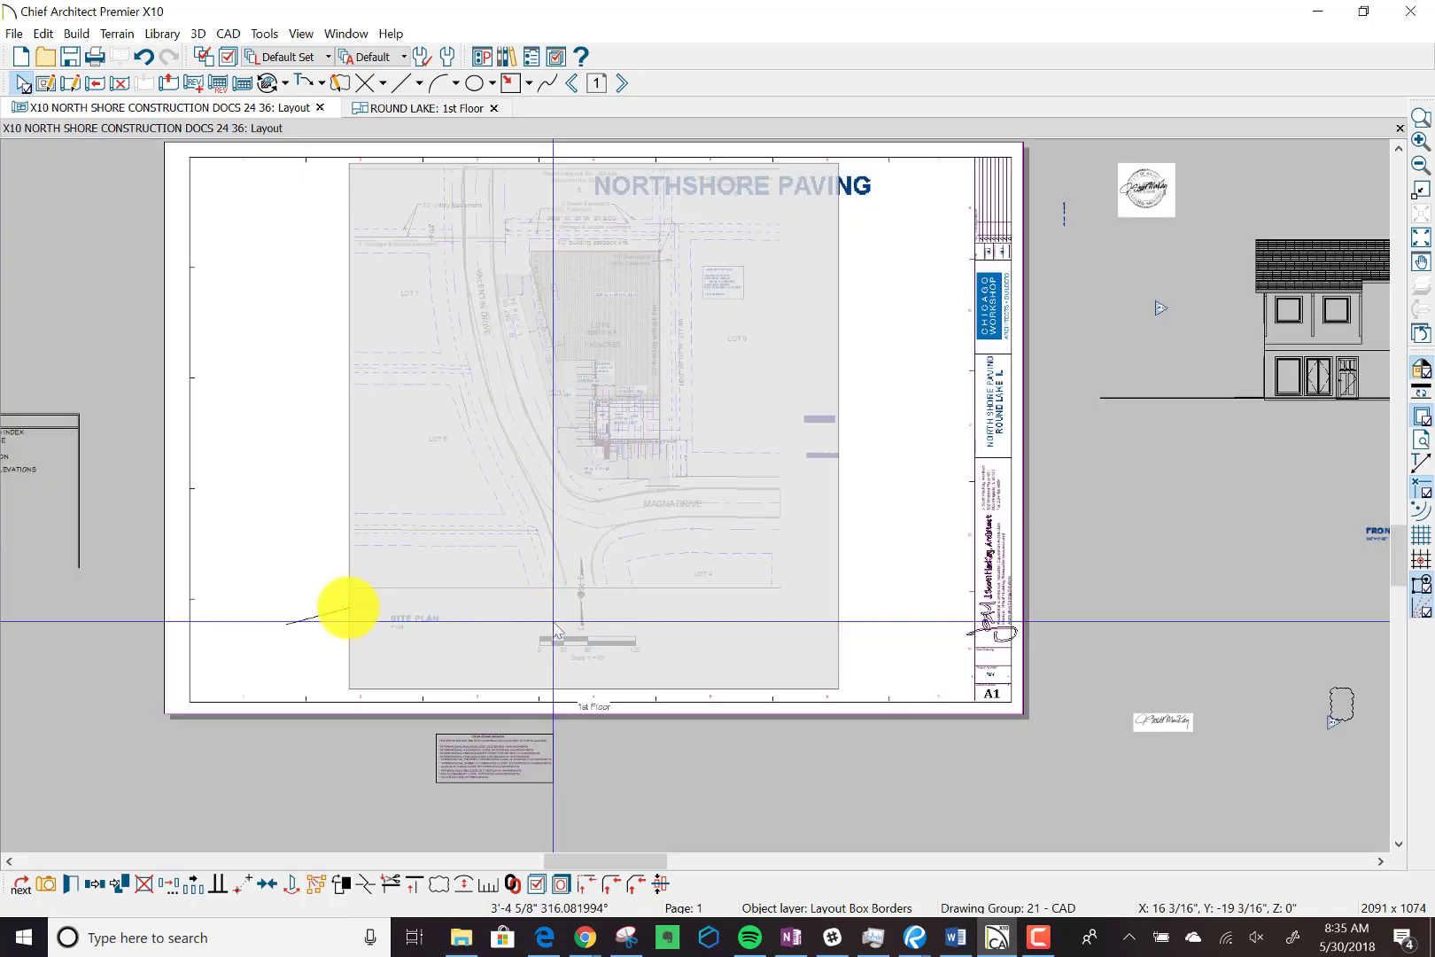
scroll(557, 629, down, 3)
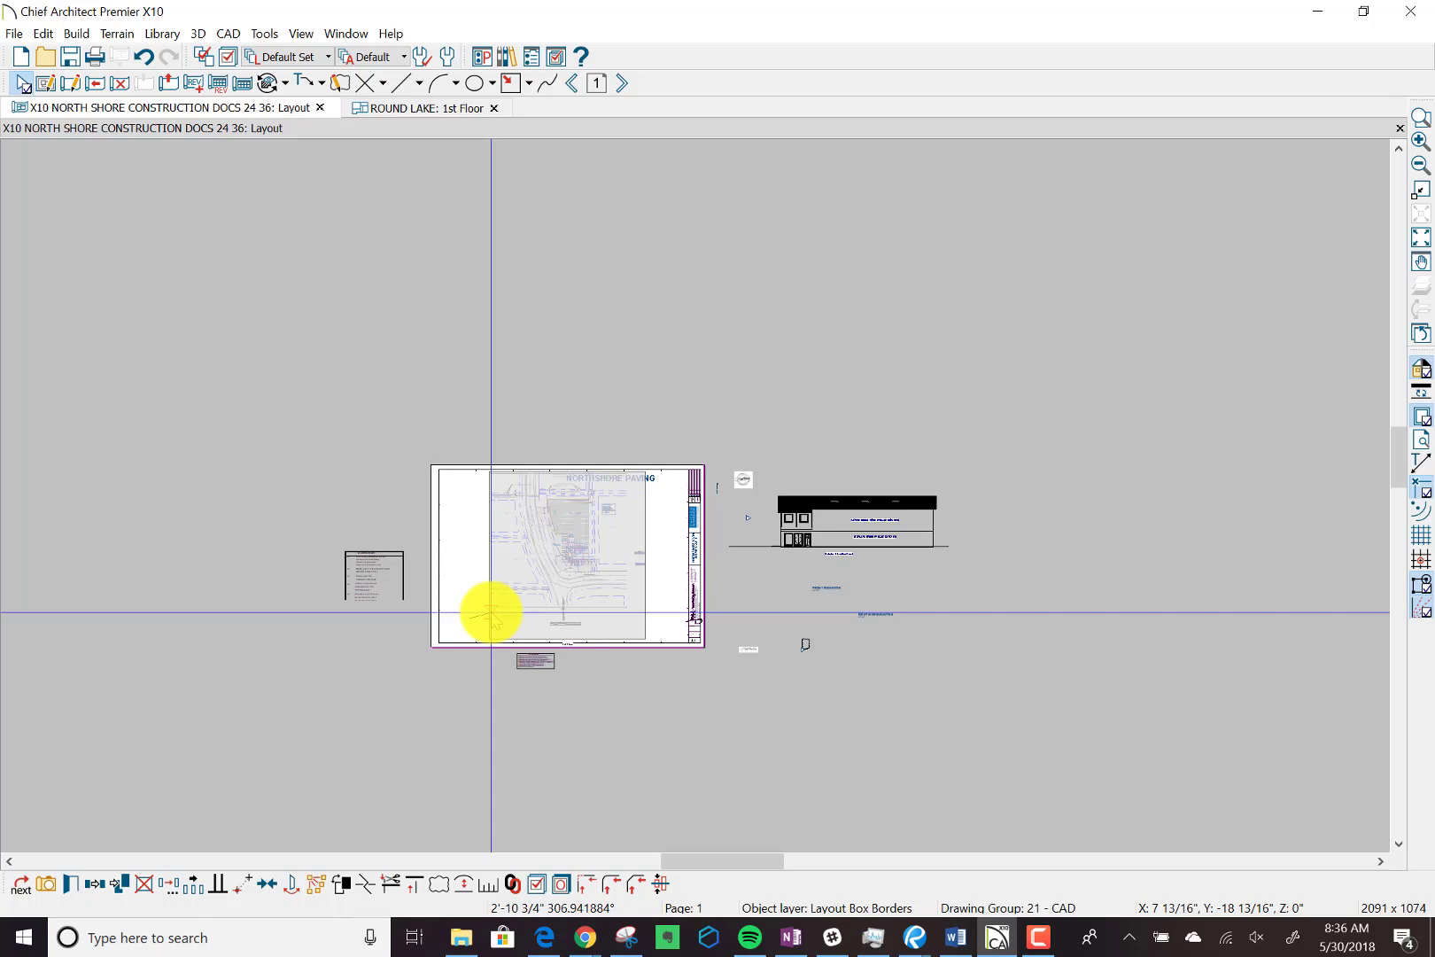
scroll(491, 613, up, 1)
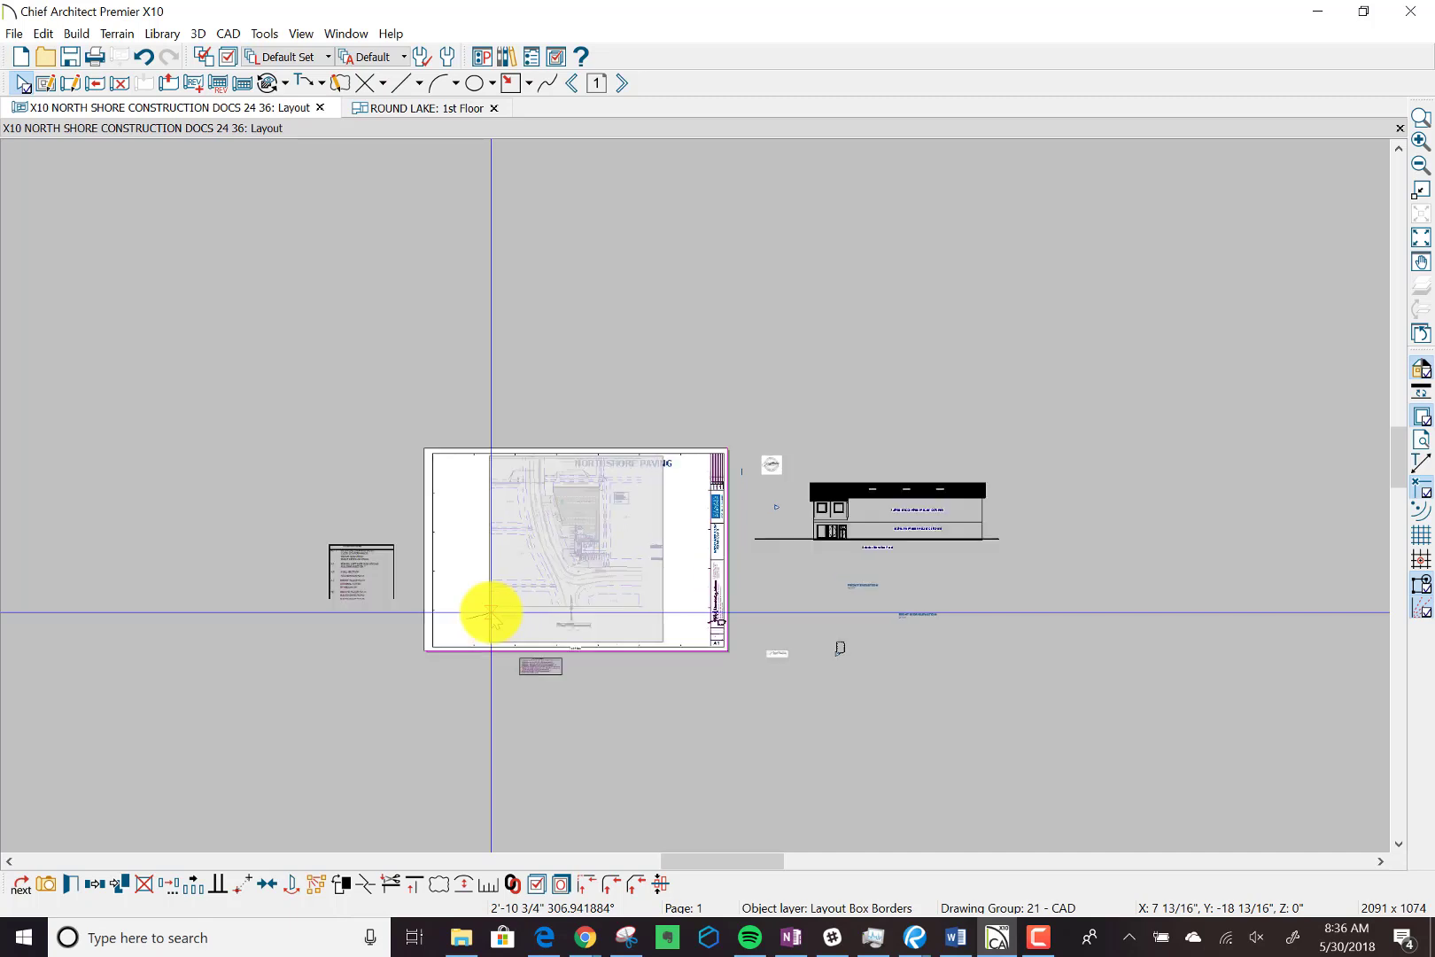
scroll(491, 612, up, 3)
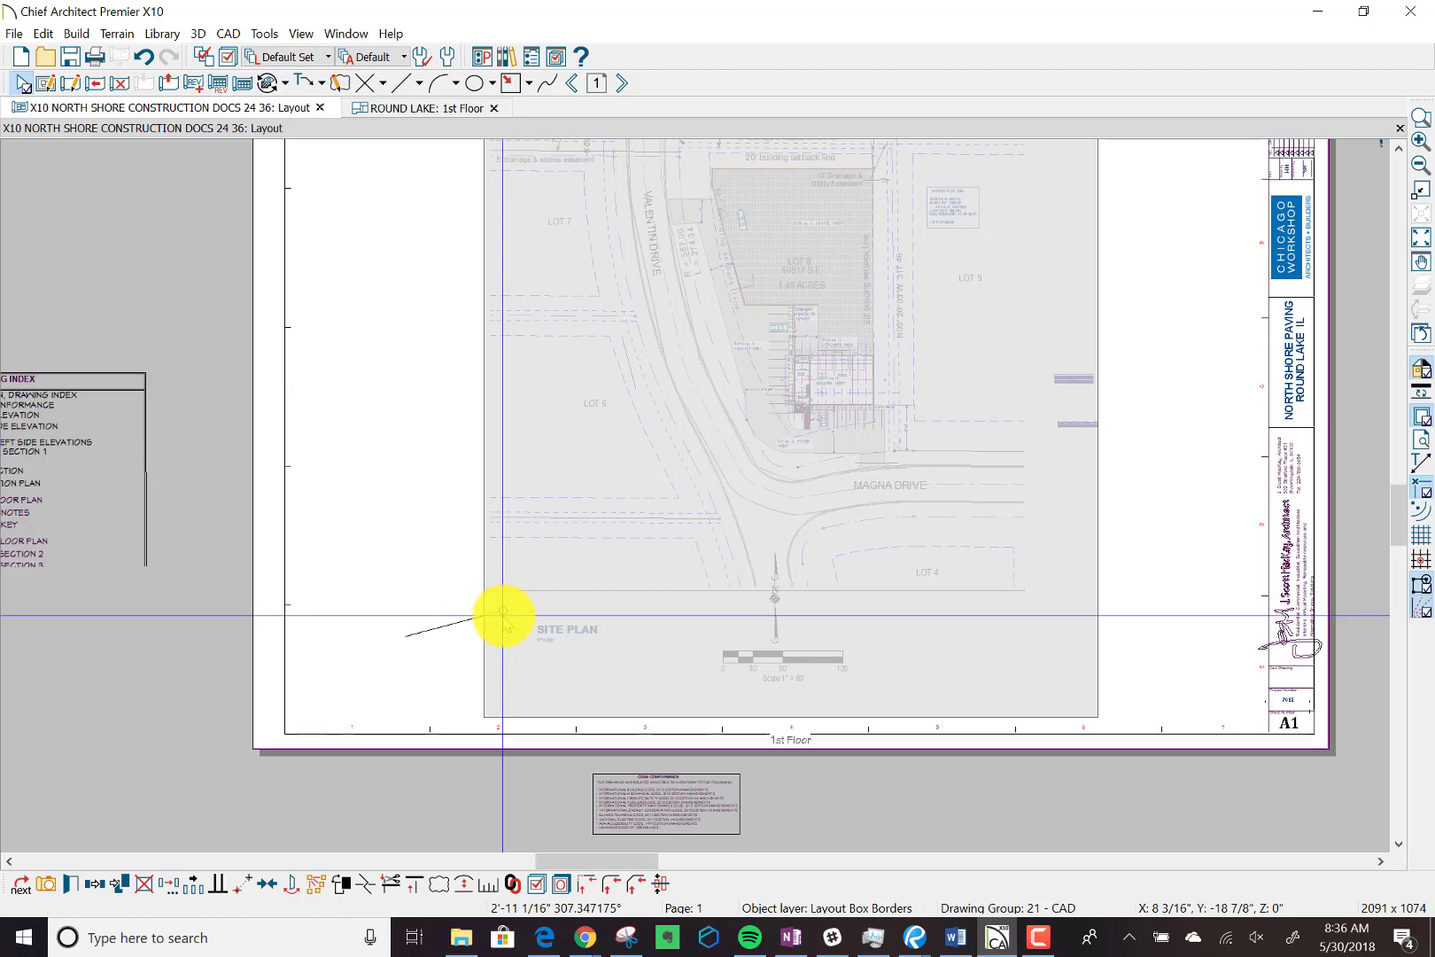
click(503, 614)
Delete the stray slanted CAD line crossing the north arrow beside the SITE PLAN title.
drag(502, 614, 454, 623)
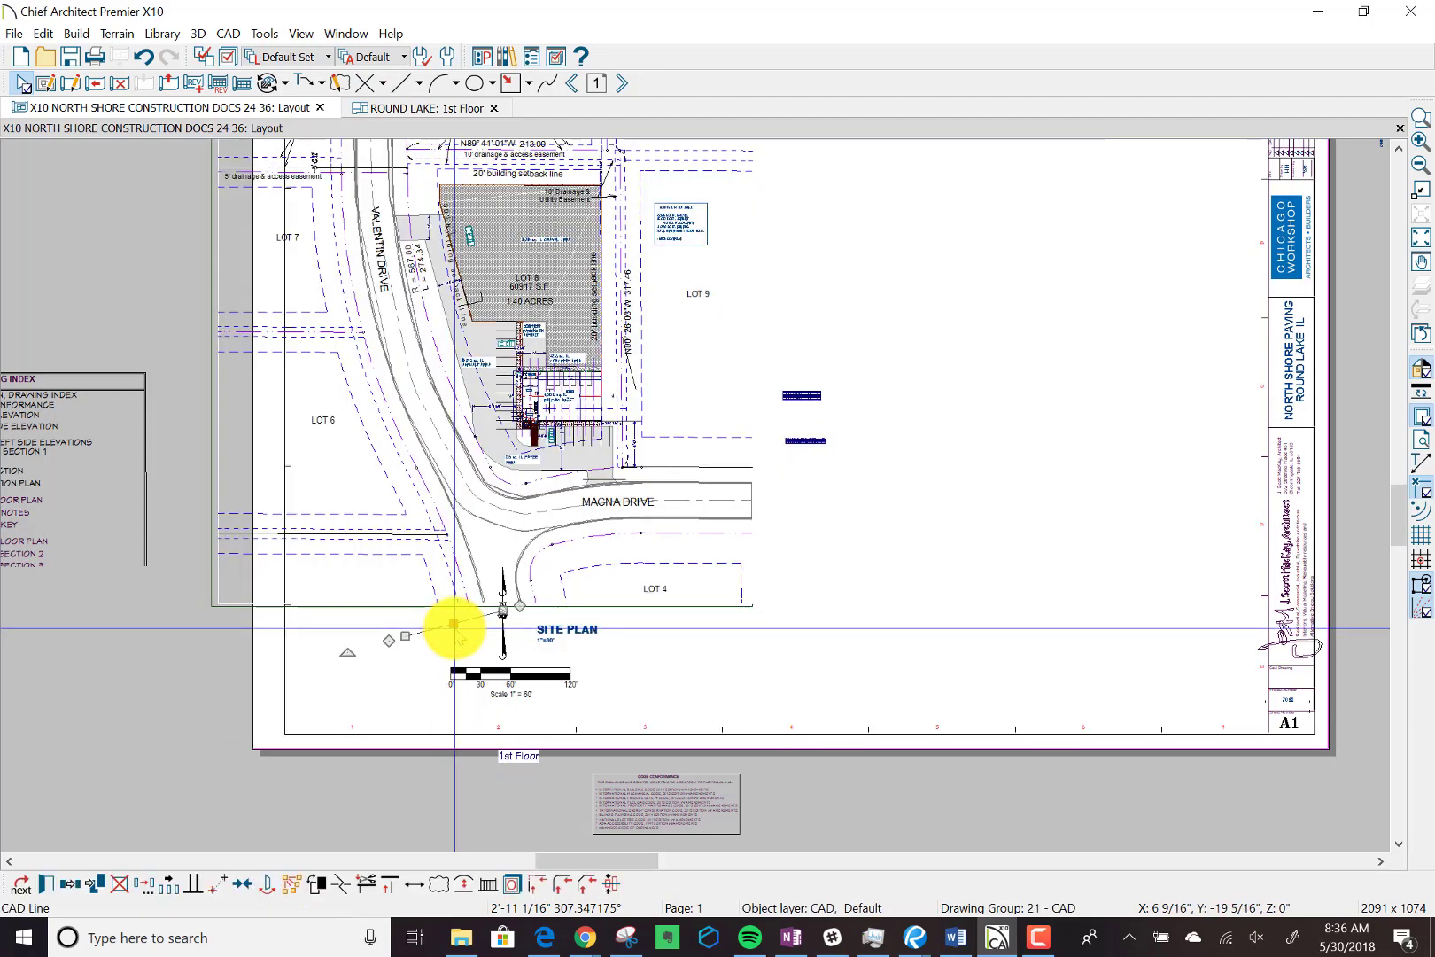
key(Escape)
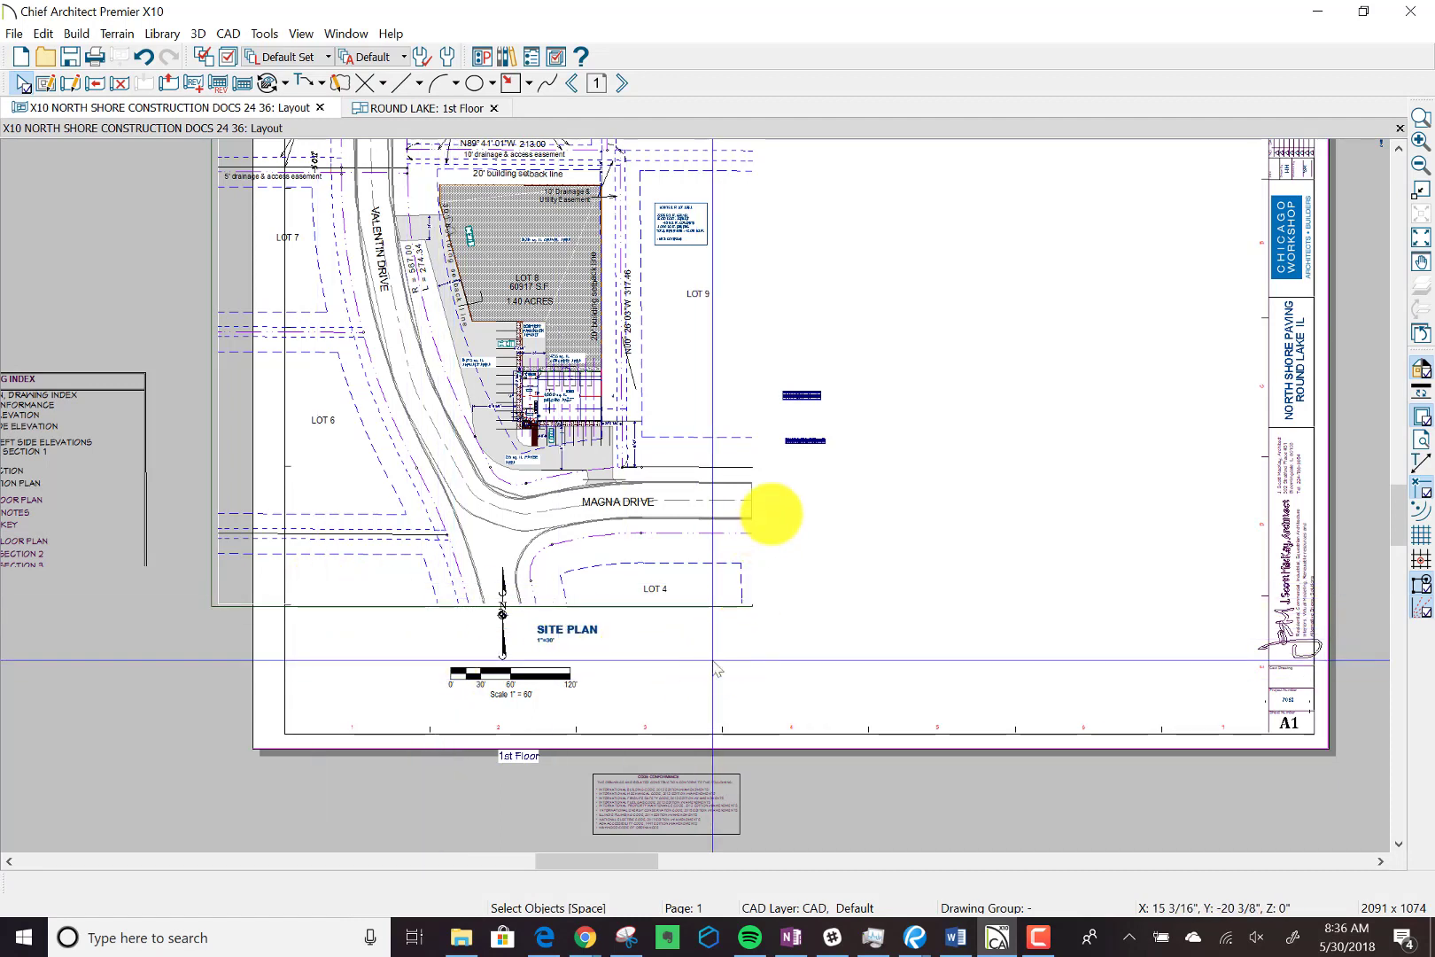
Crop the left edge of the site plan's layout box to just inside the A1 sheet's left border.
scroll(798, 460, down, 1)
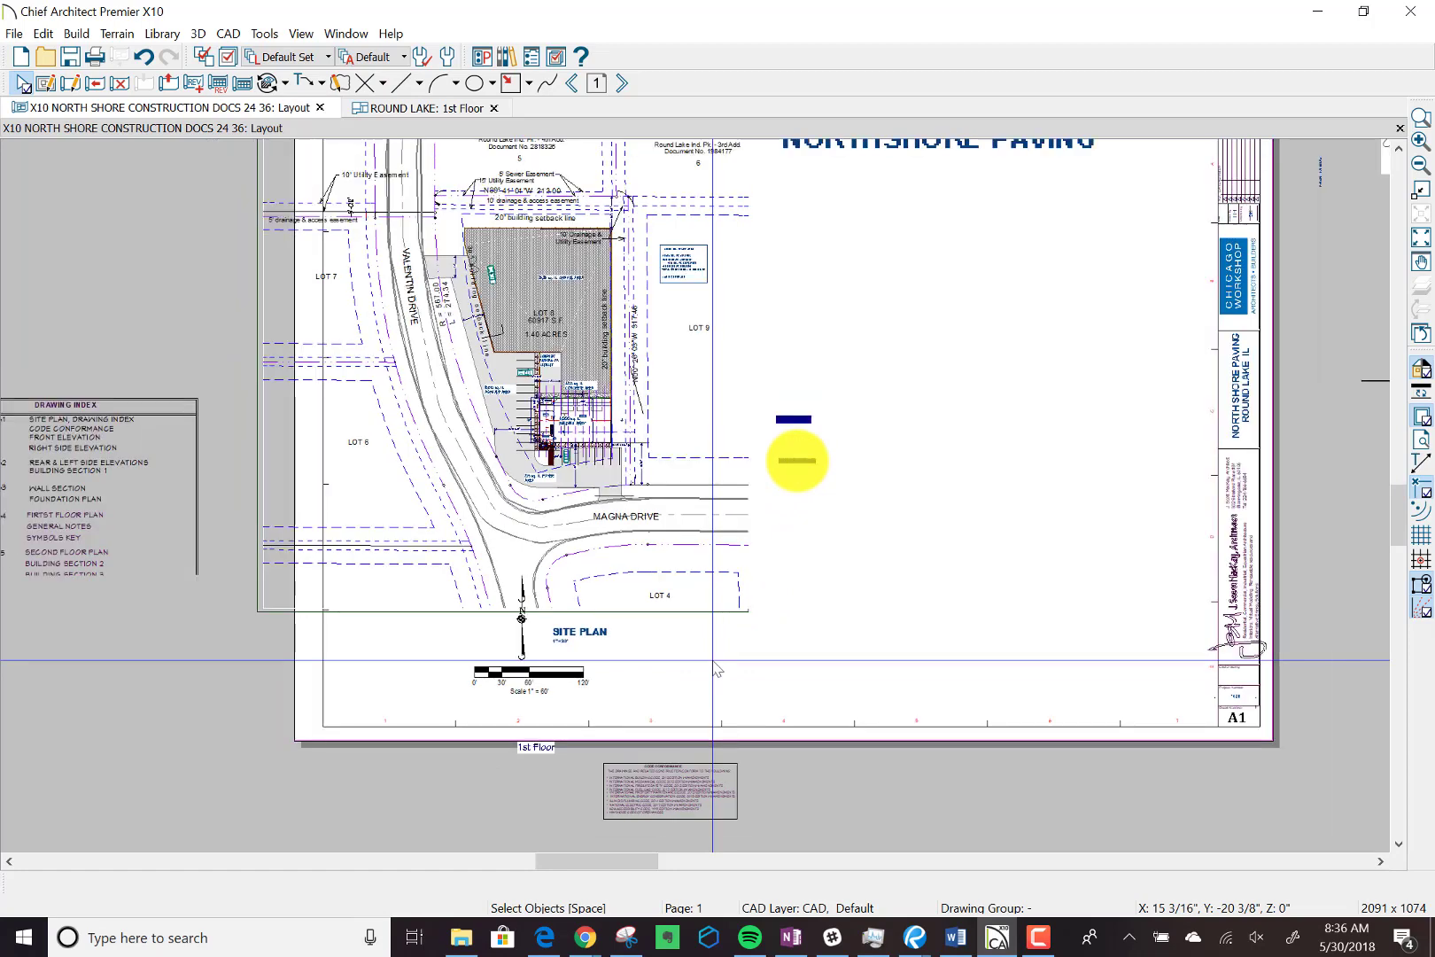
scroll(797, 460, down, 3)
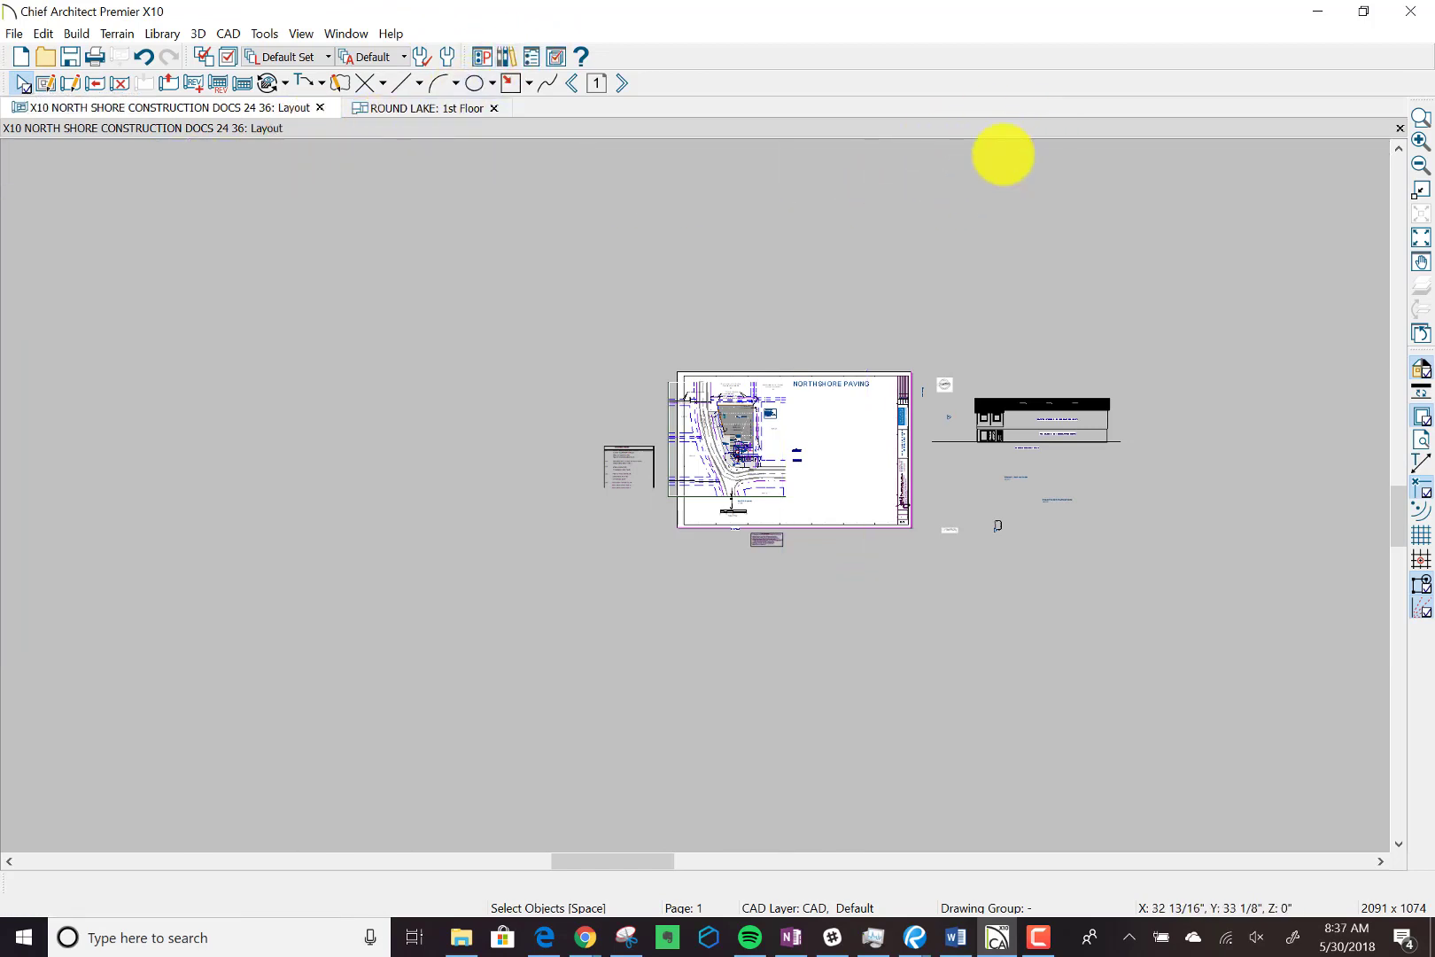
click(1421, 117)
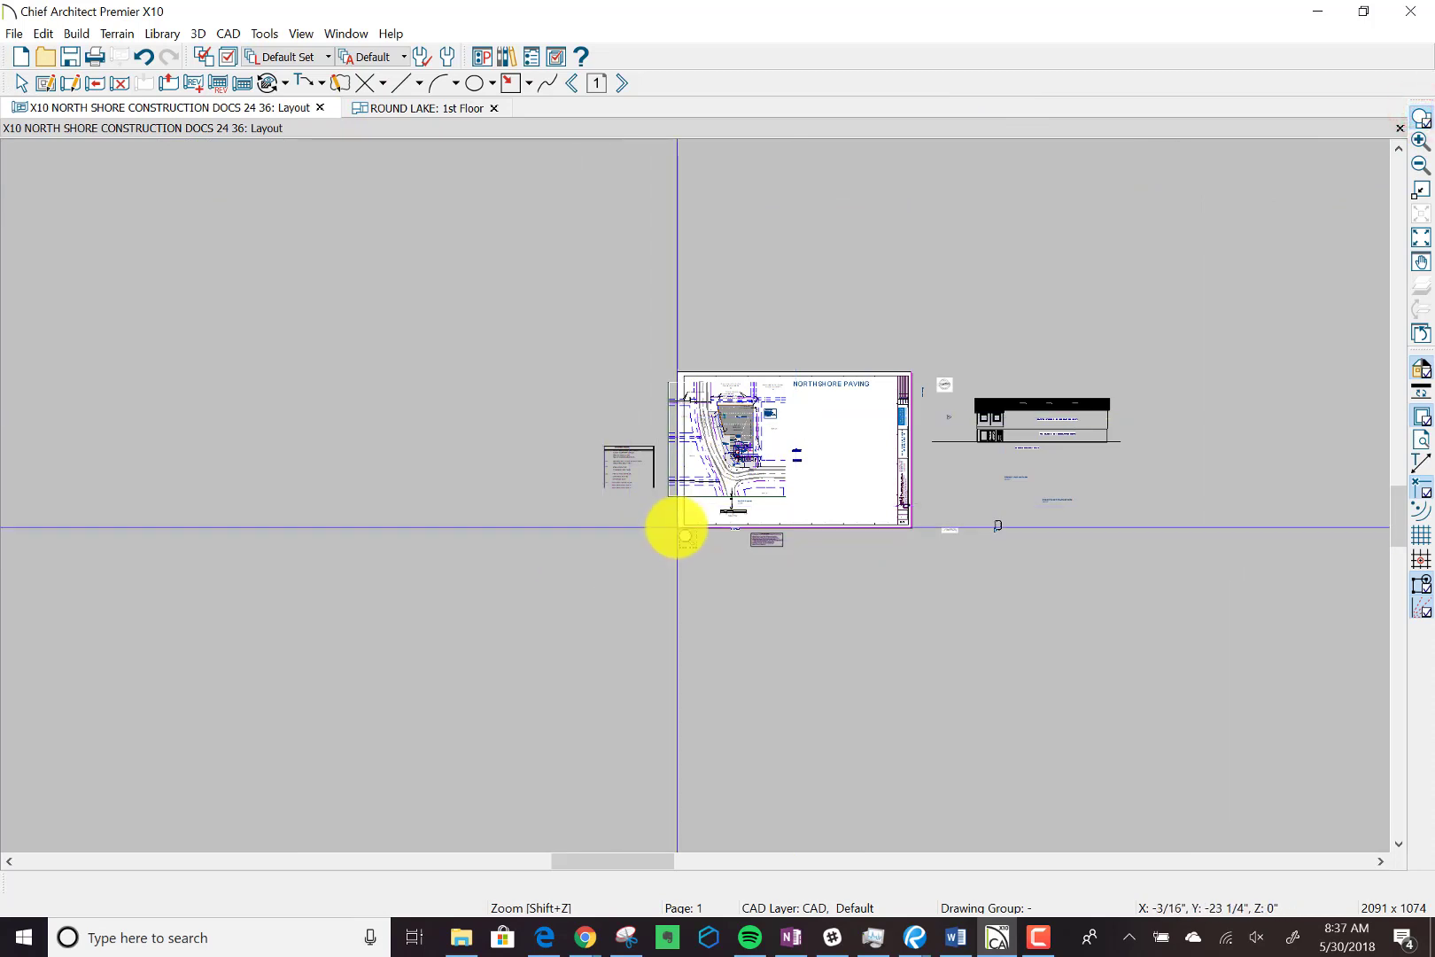
drag(657, 537, 952, 349)
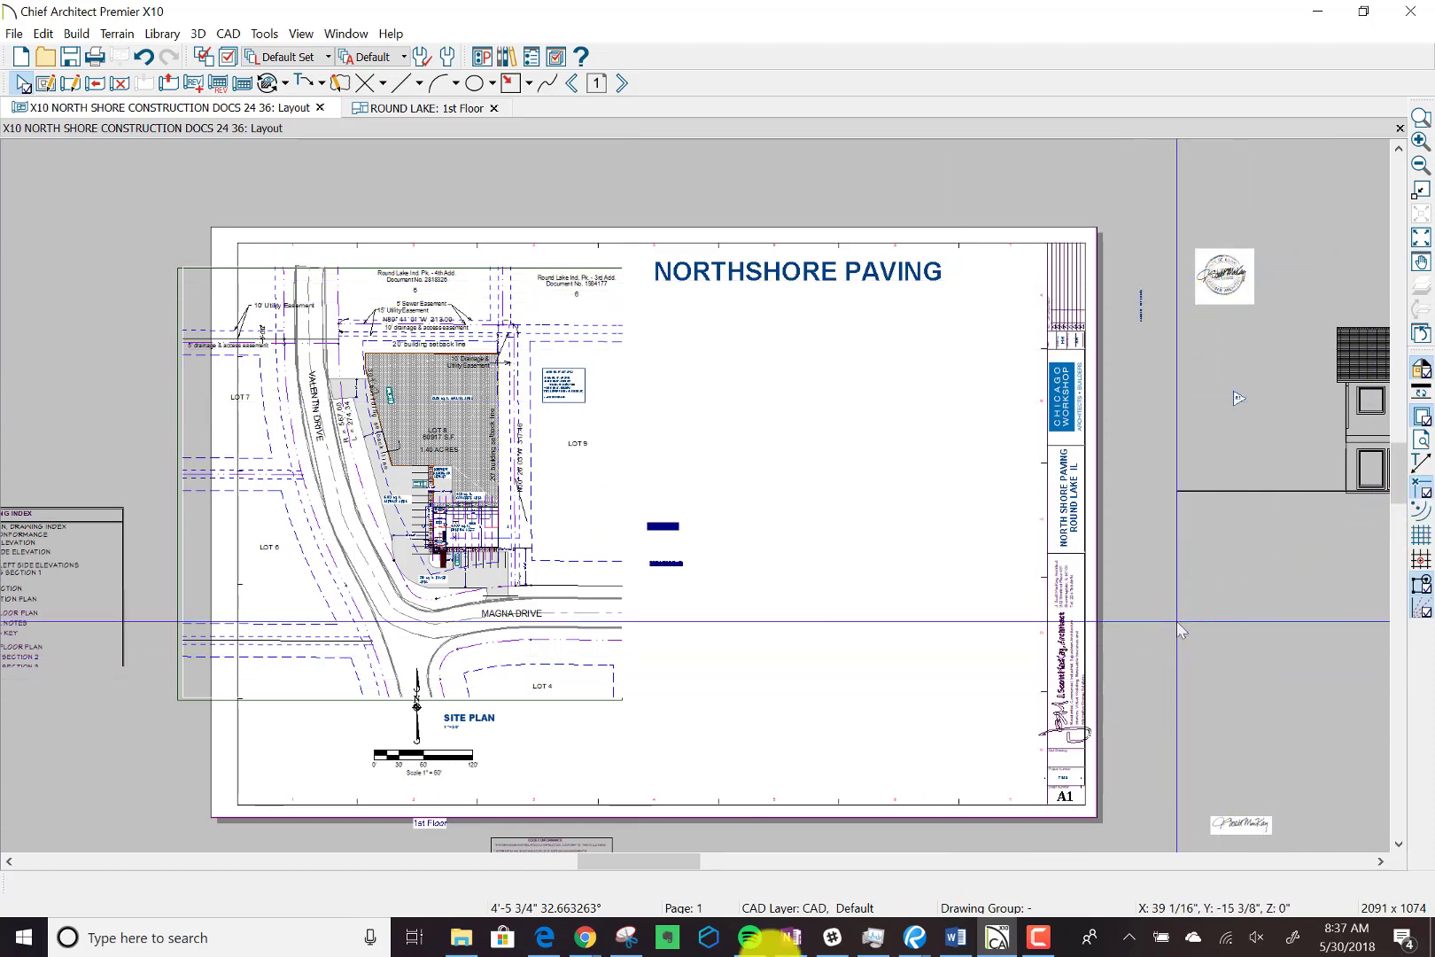
scroll(1176, 621, down, 1)
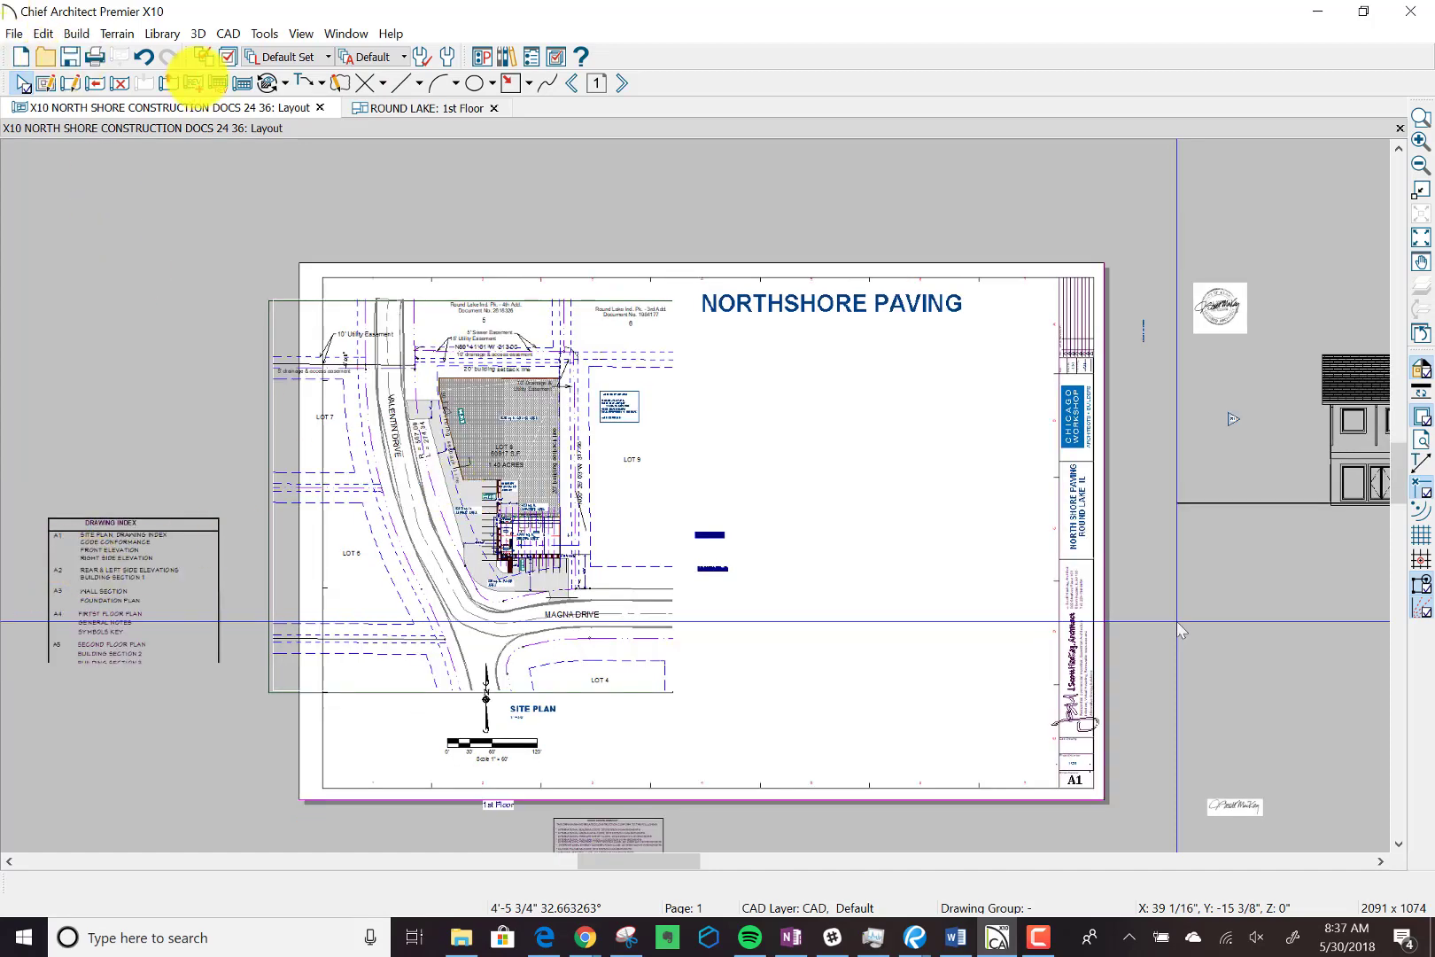
click(19, 75)
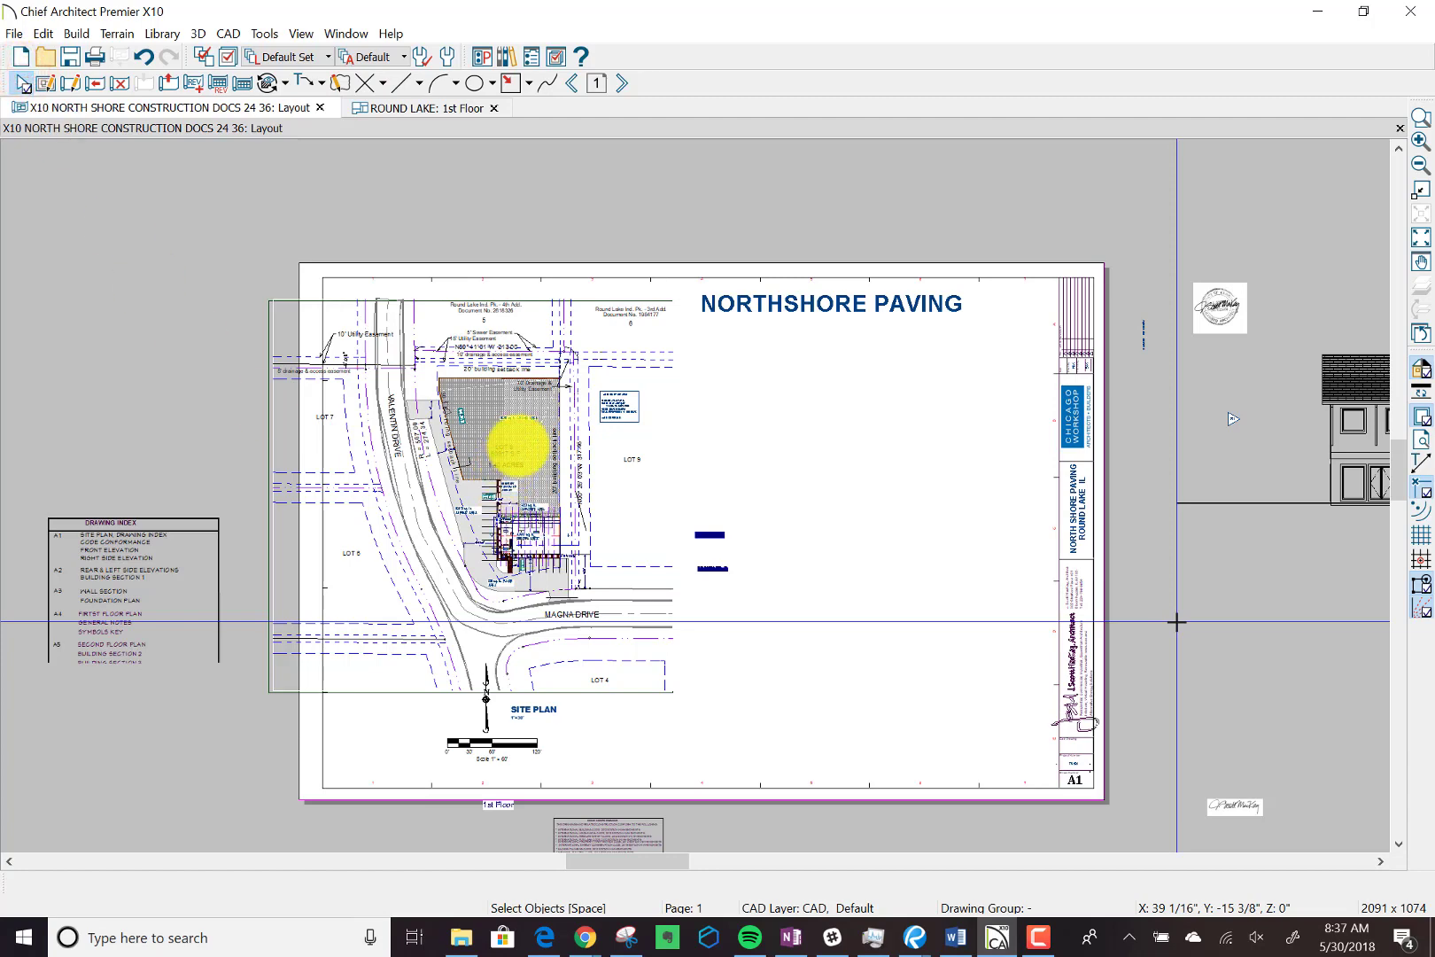
scroll(532, 452, down, 2)
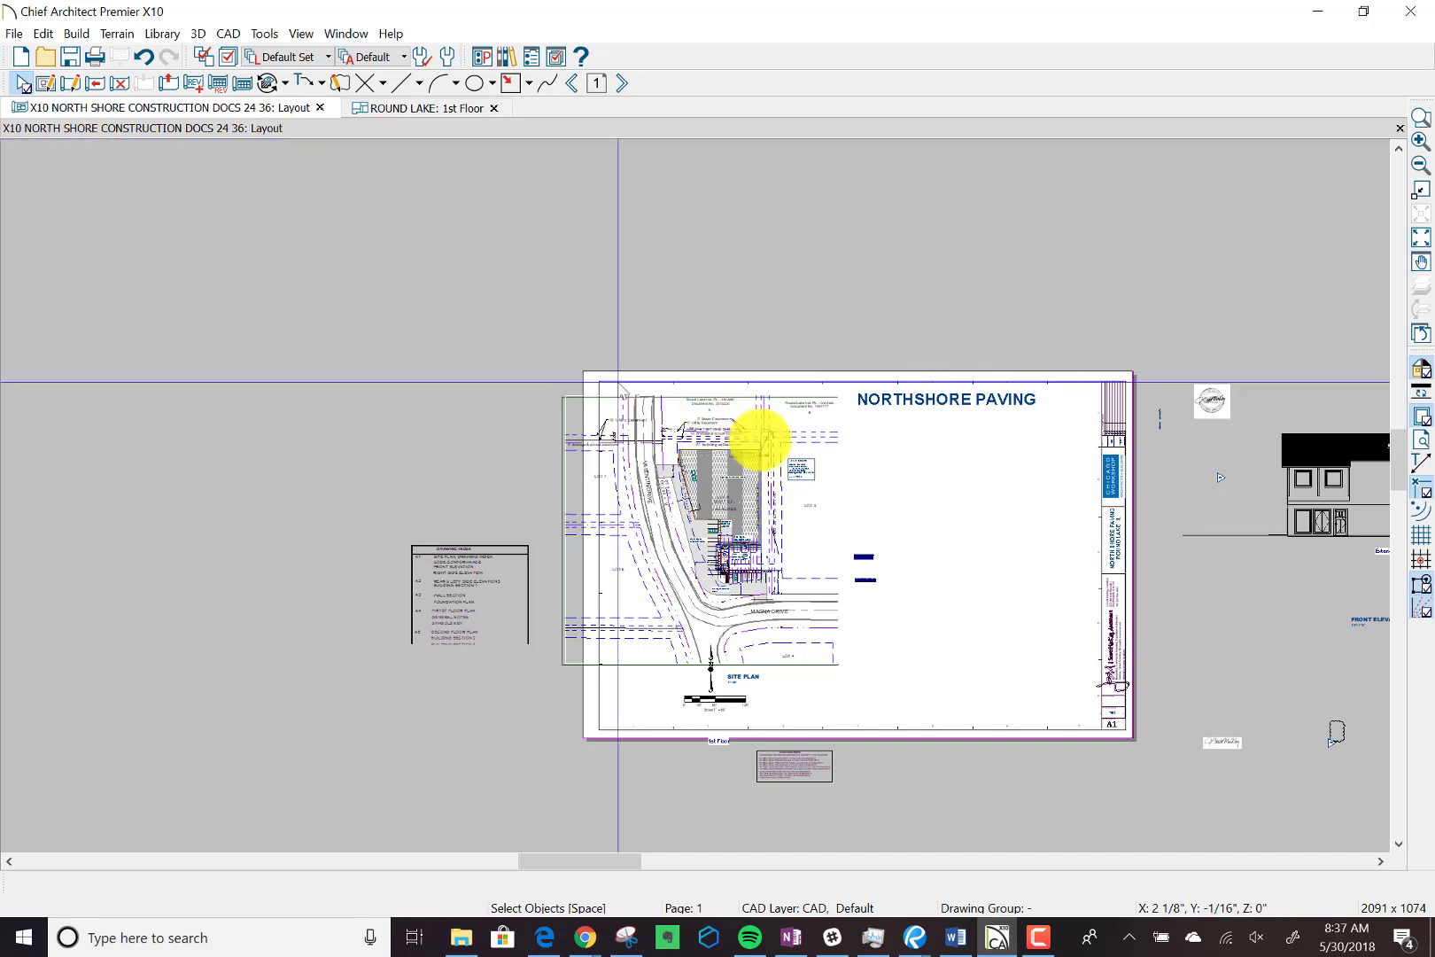
click(759, 452)
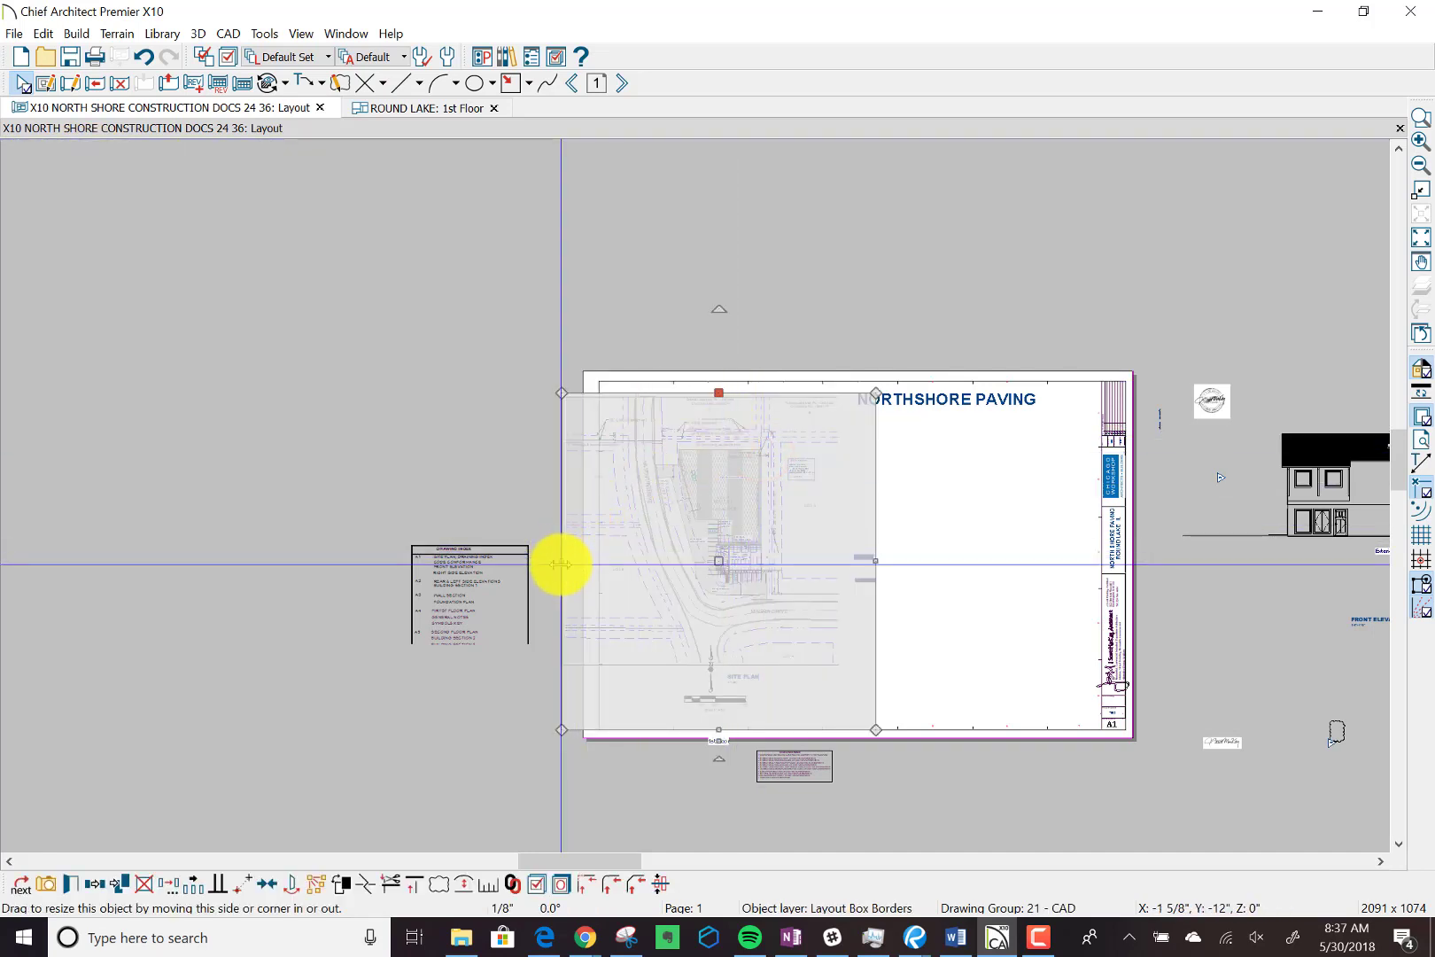
drag(560, 564, 601, 554)
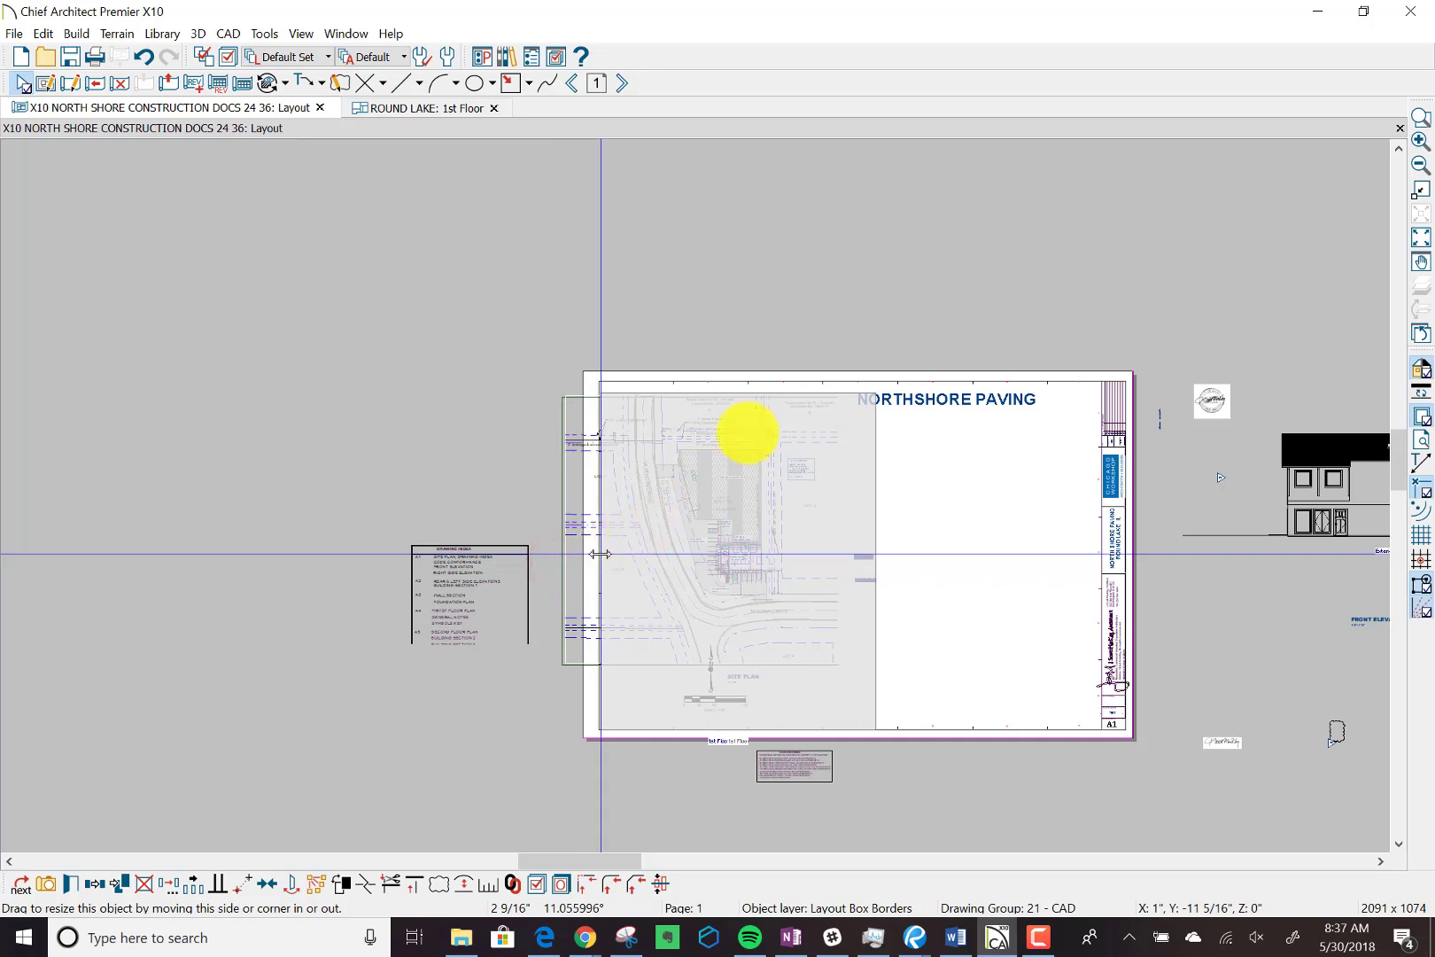
drag(857, 540, 856, 567)
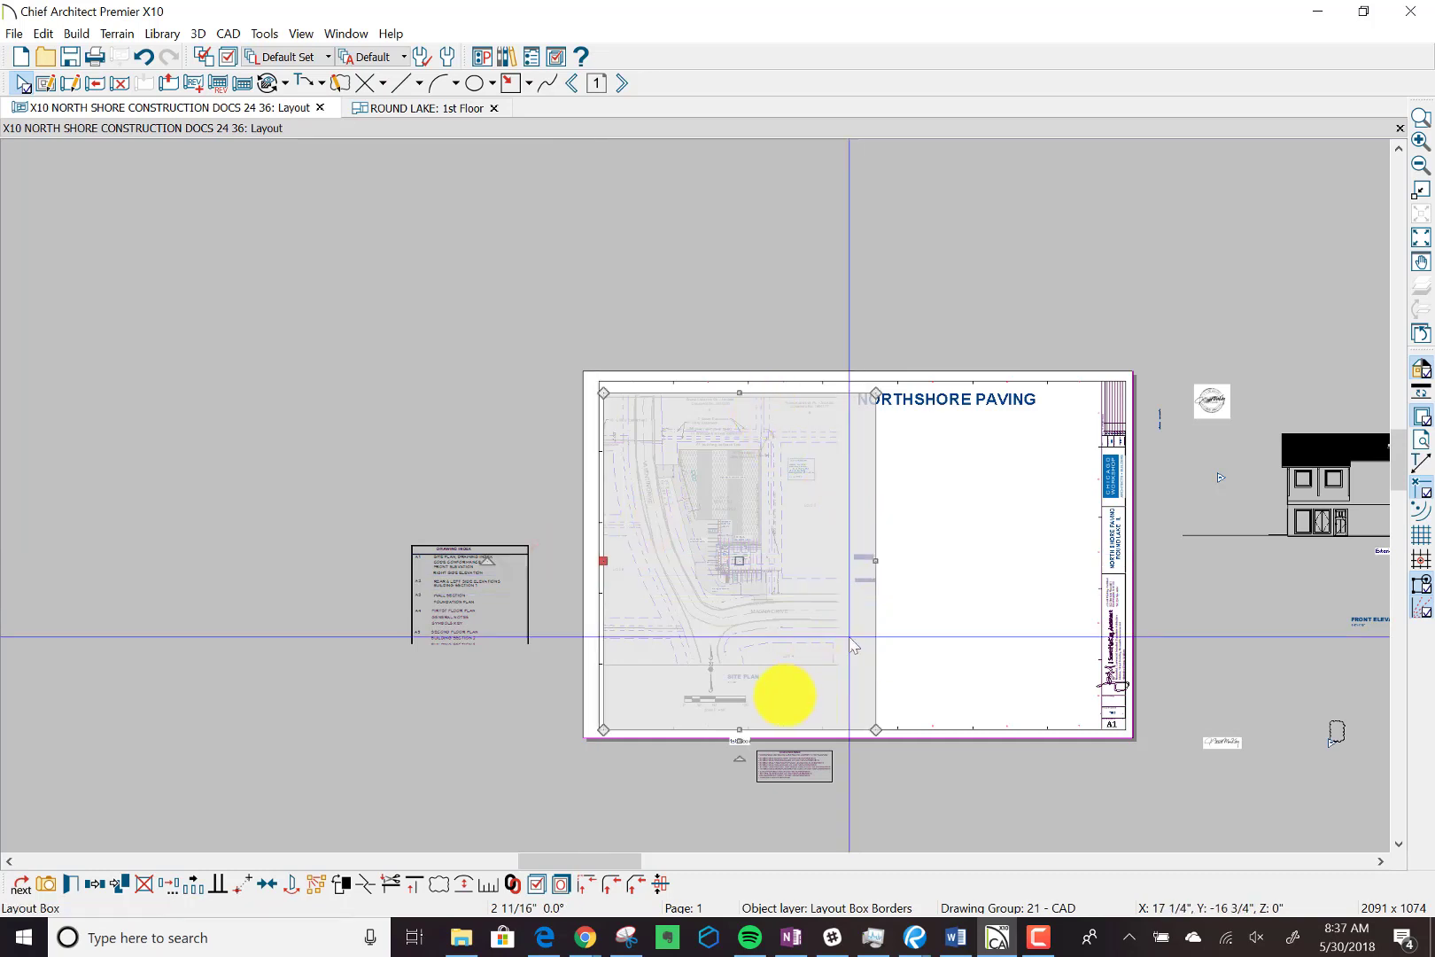
Raise the layout box's bottom edge just above the sheet border and pull in its right edge to exclude the two dark text blocks.
mouse_move(739, 729)
mouse_down()
mouse_move(753, 699)
mouse_move(746, 714)
mouse_up()
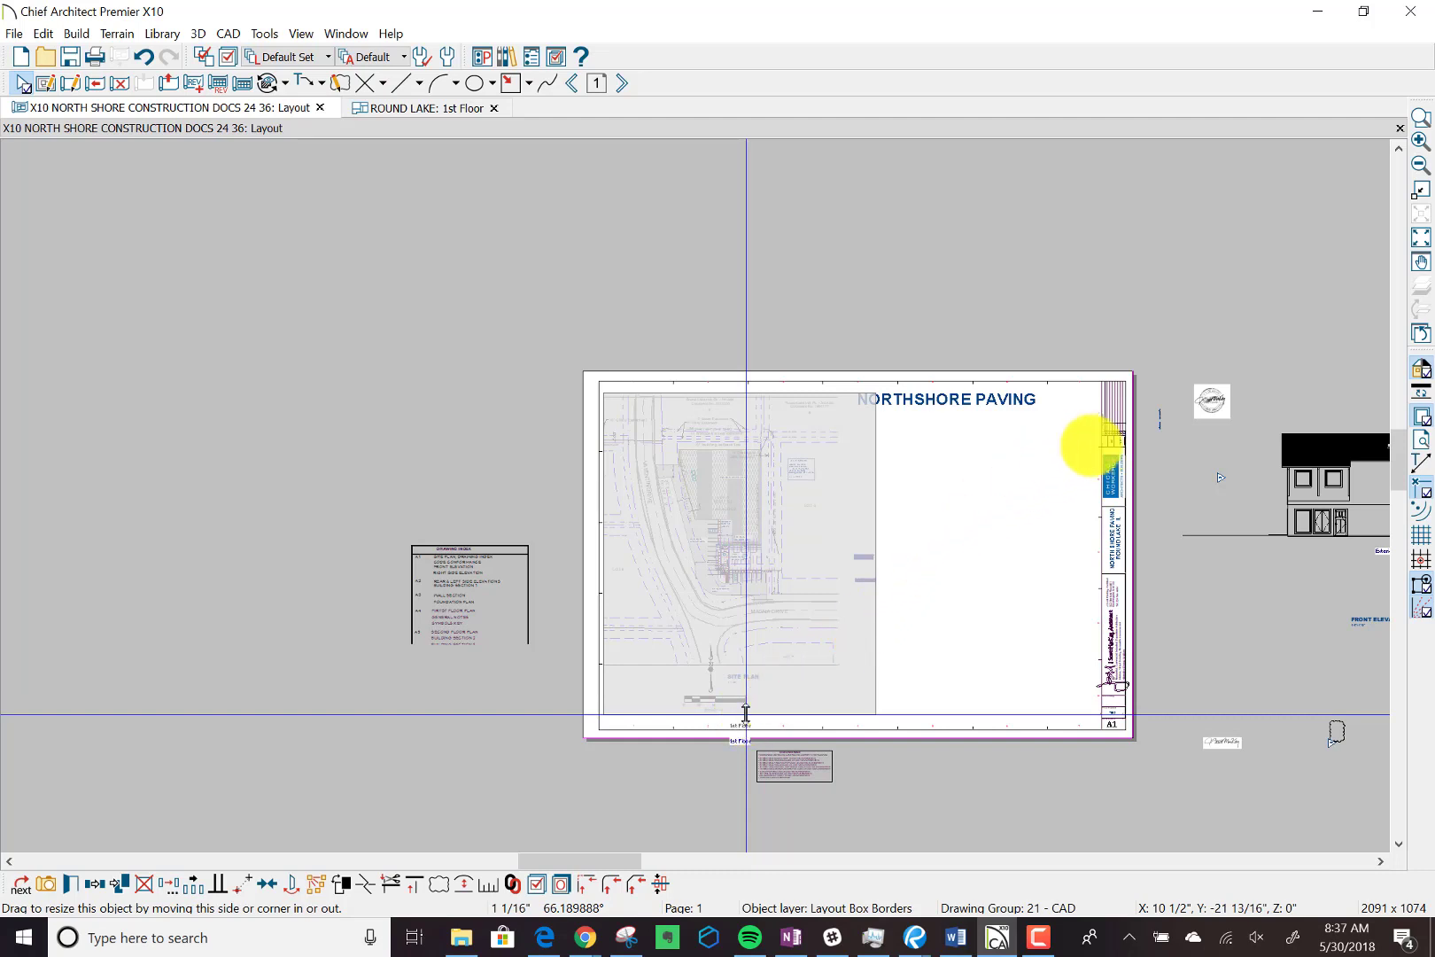
drag(746, 713, 746, 715)
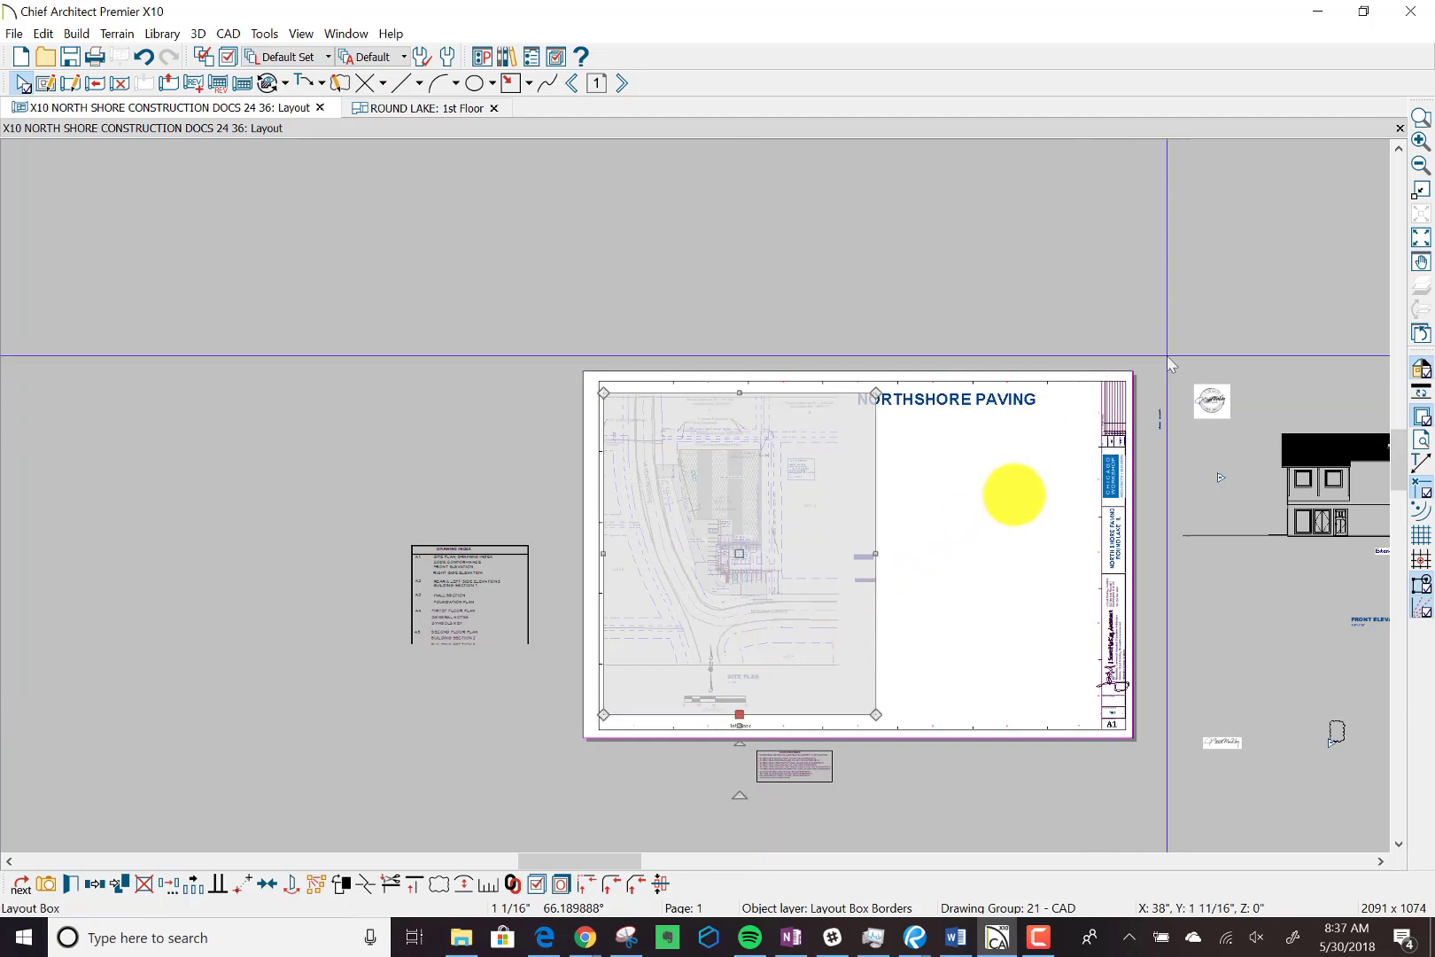
drag(877, 549, 823, 551)
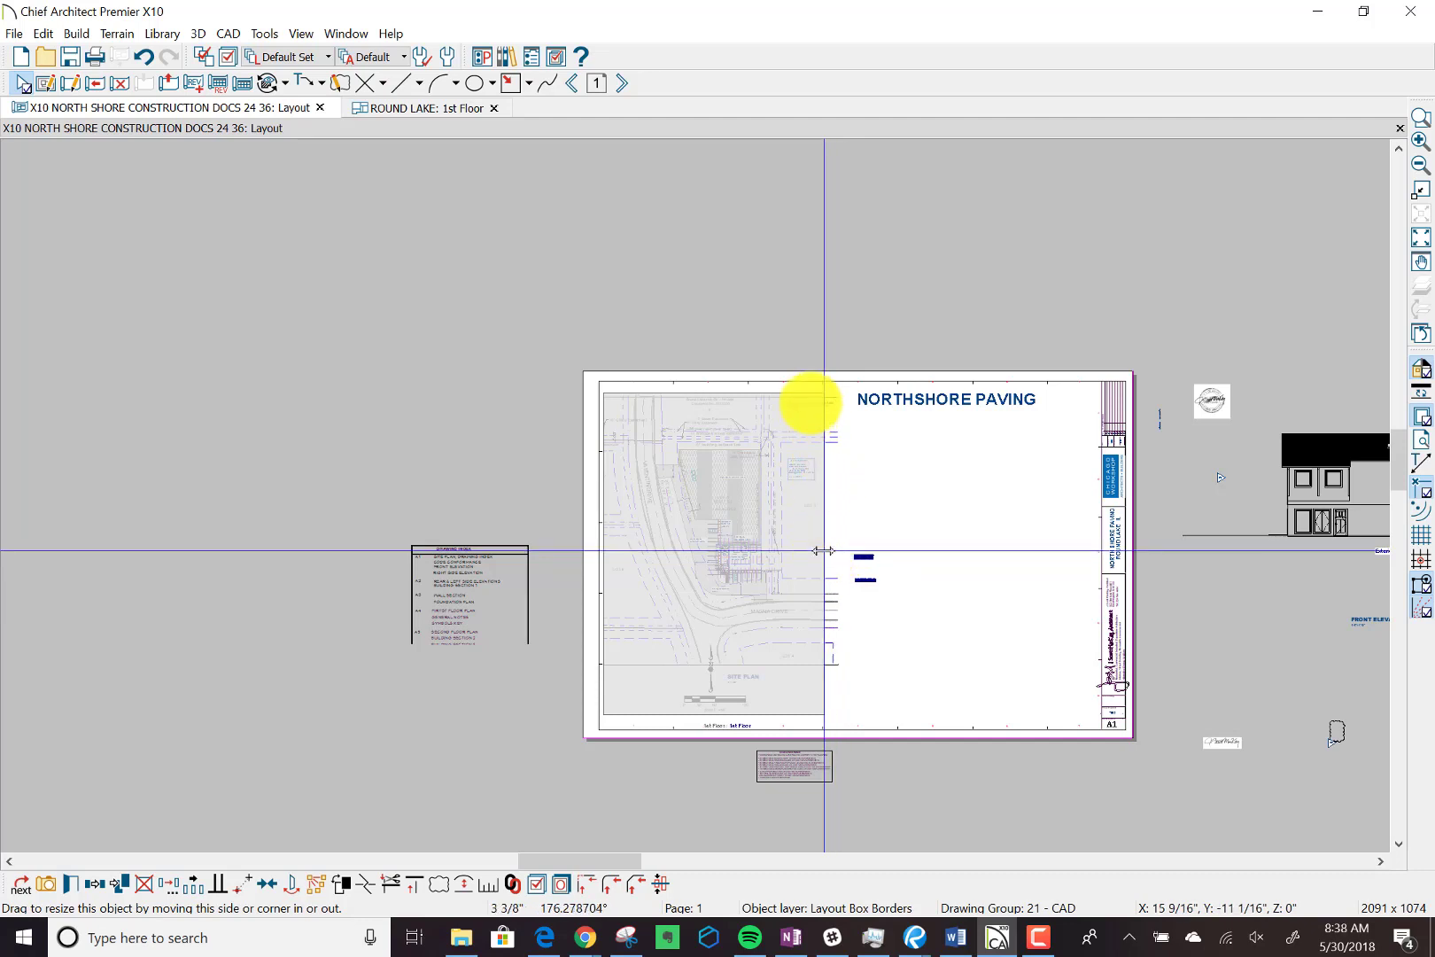
drag(823, 551, 824, 552)
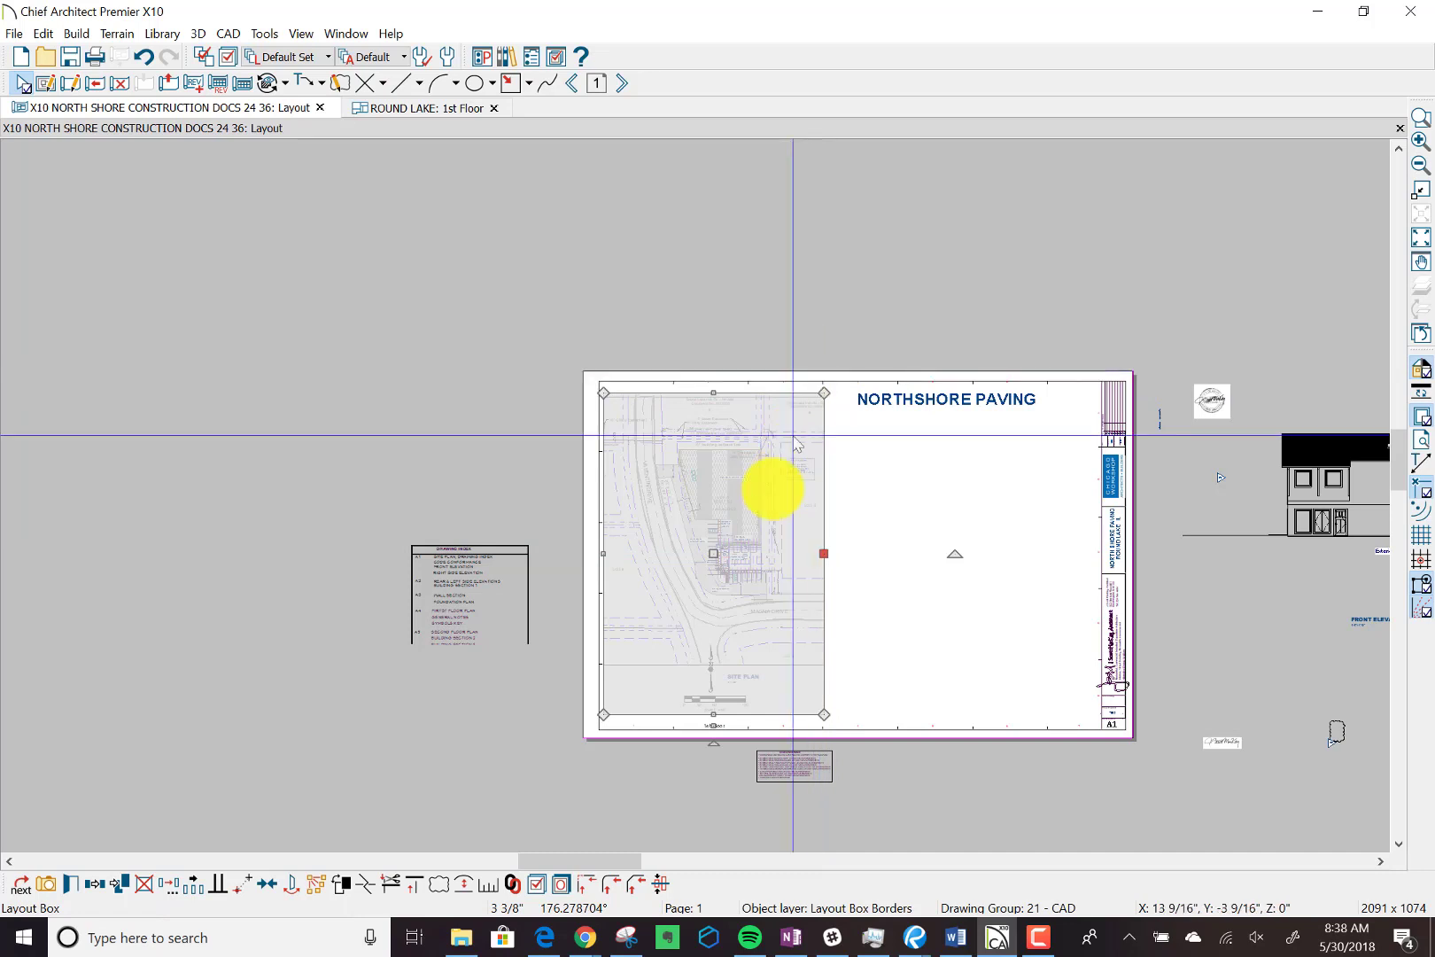
click(843, 466)
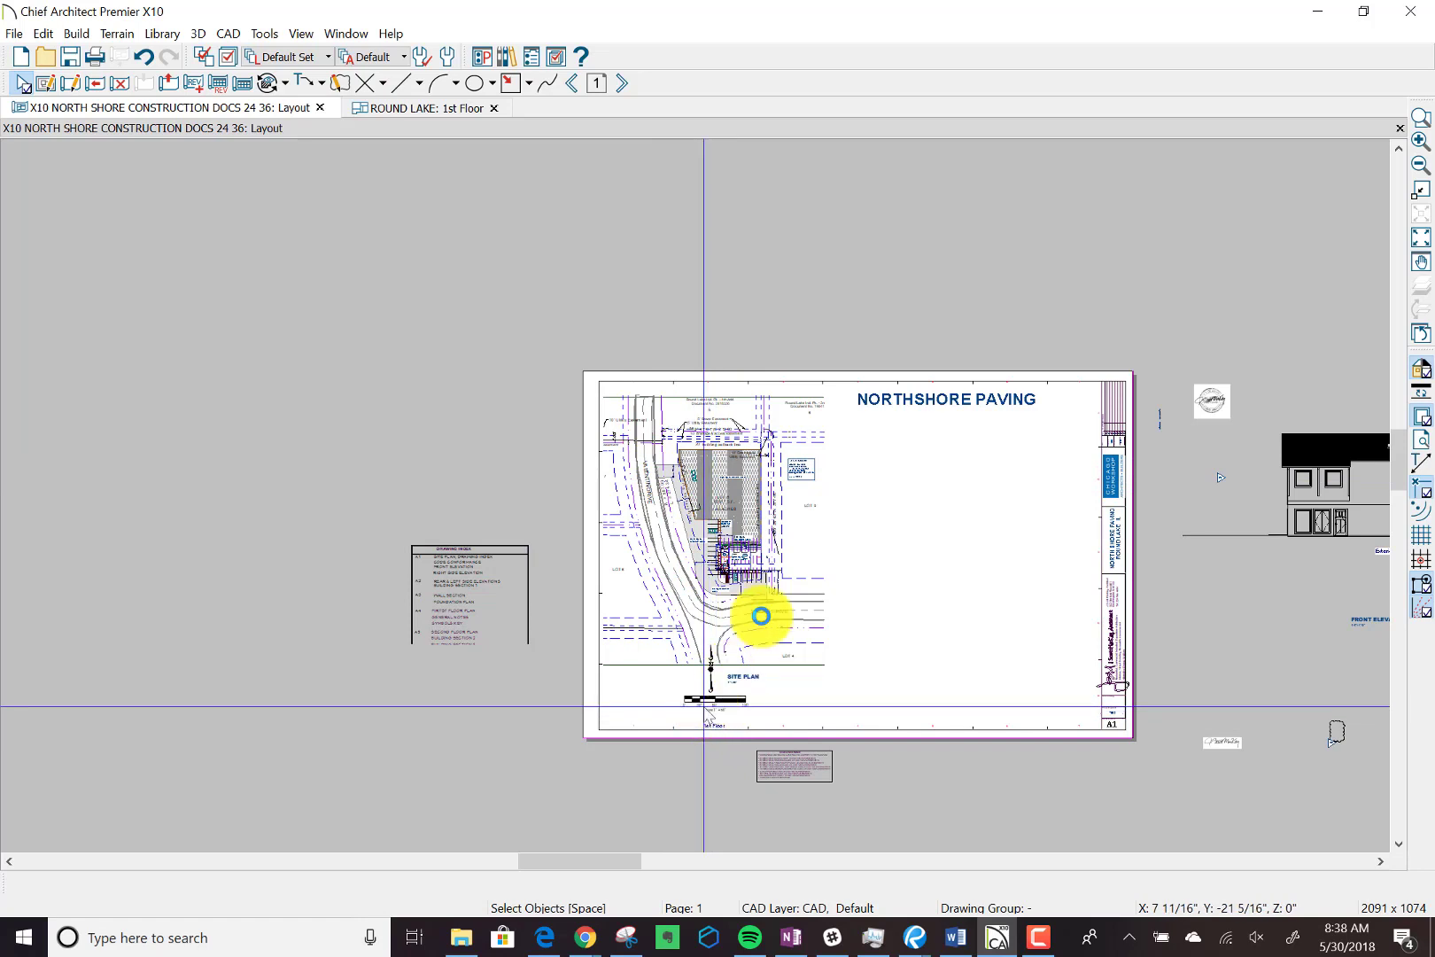
Open the linked ROUND LAKE 1st Floor plan from the site plan's layout box and delete the road object overlapping the Valentin Drive and Magna Drive intersection.
scroll(721, 626, up, 1)
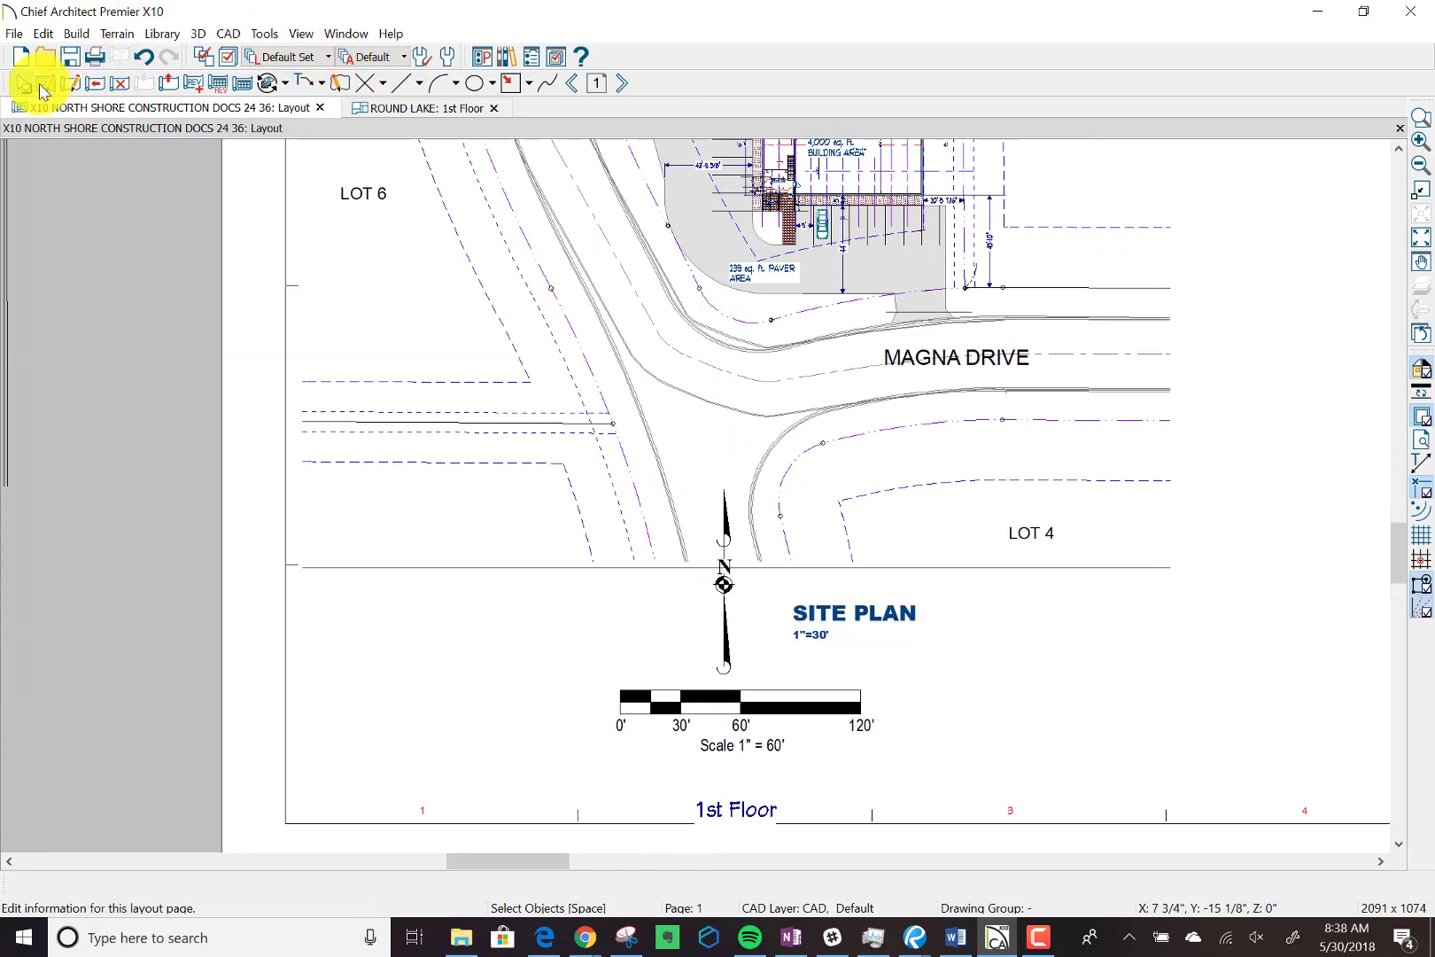
click(651, 299)
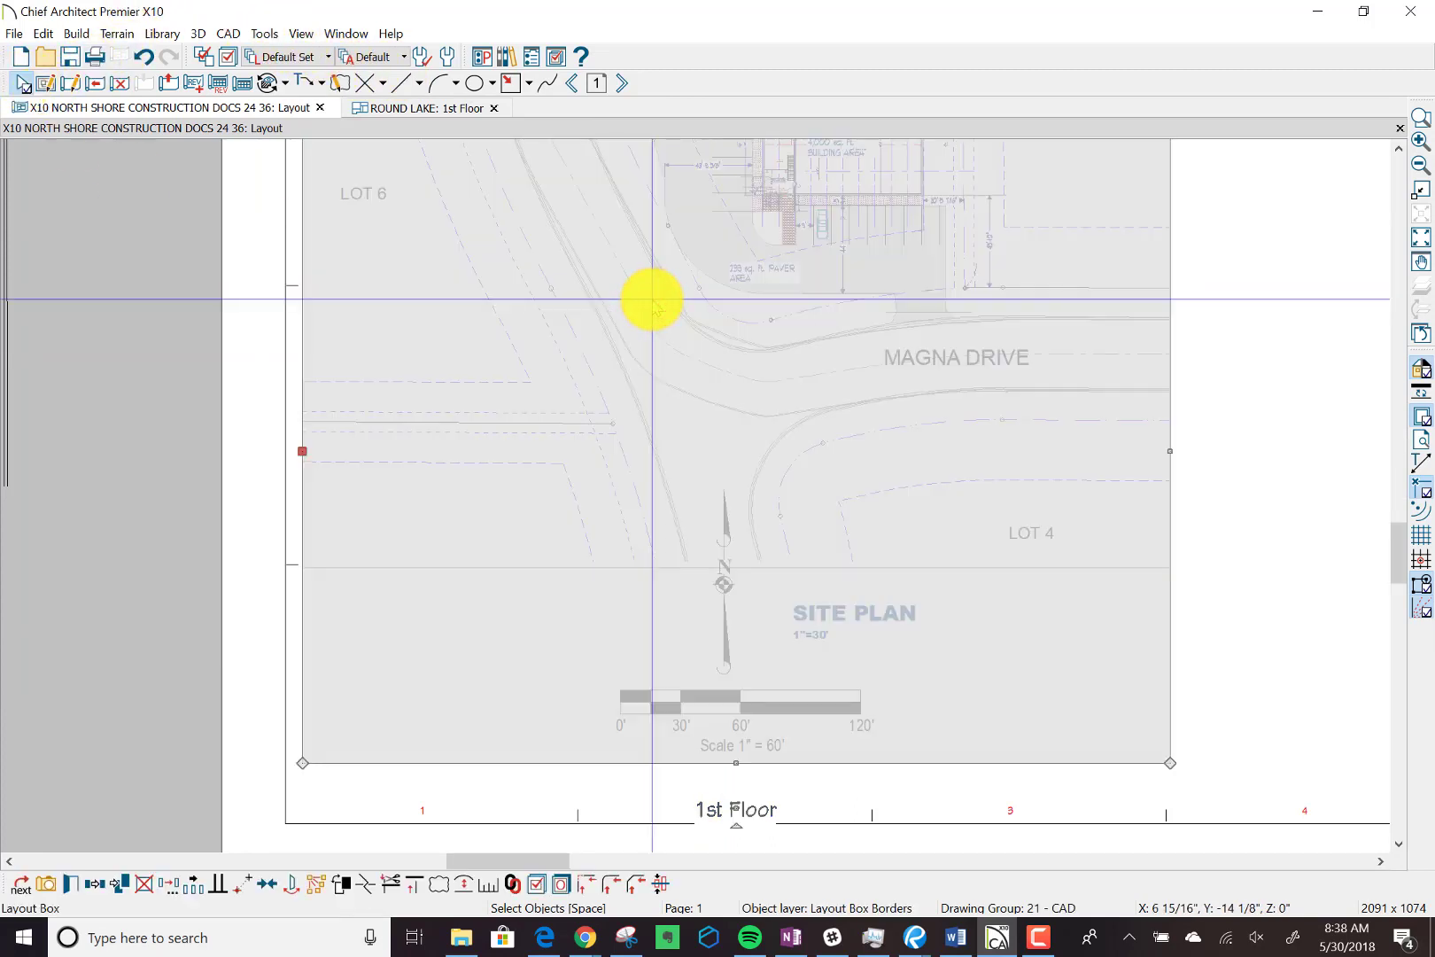
double_click(652, 300)
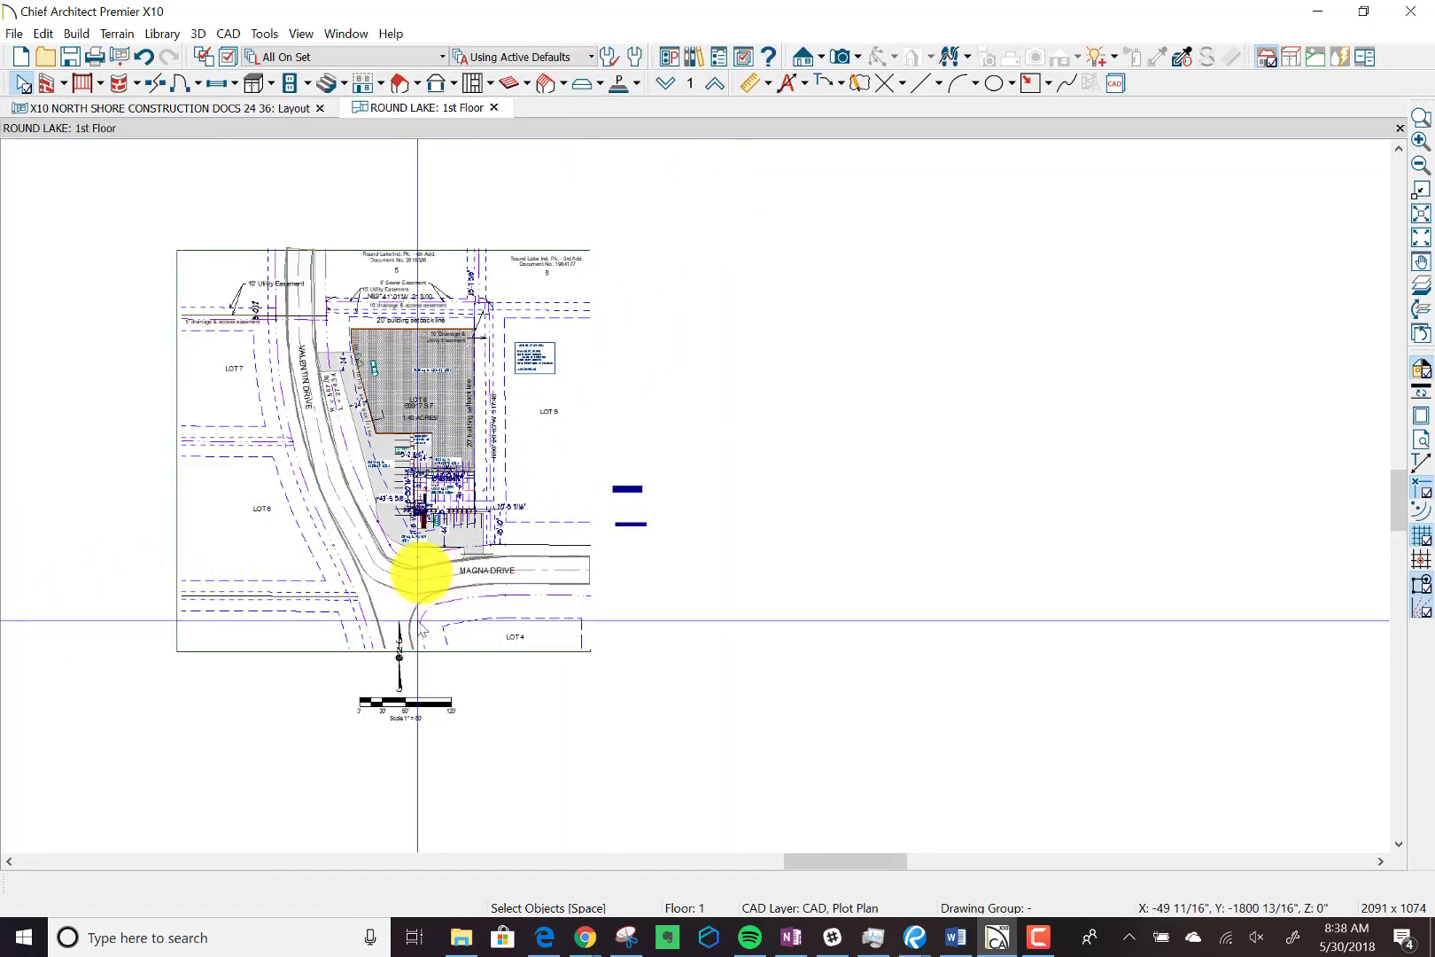
scroll(422, 575, up, 4)
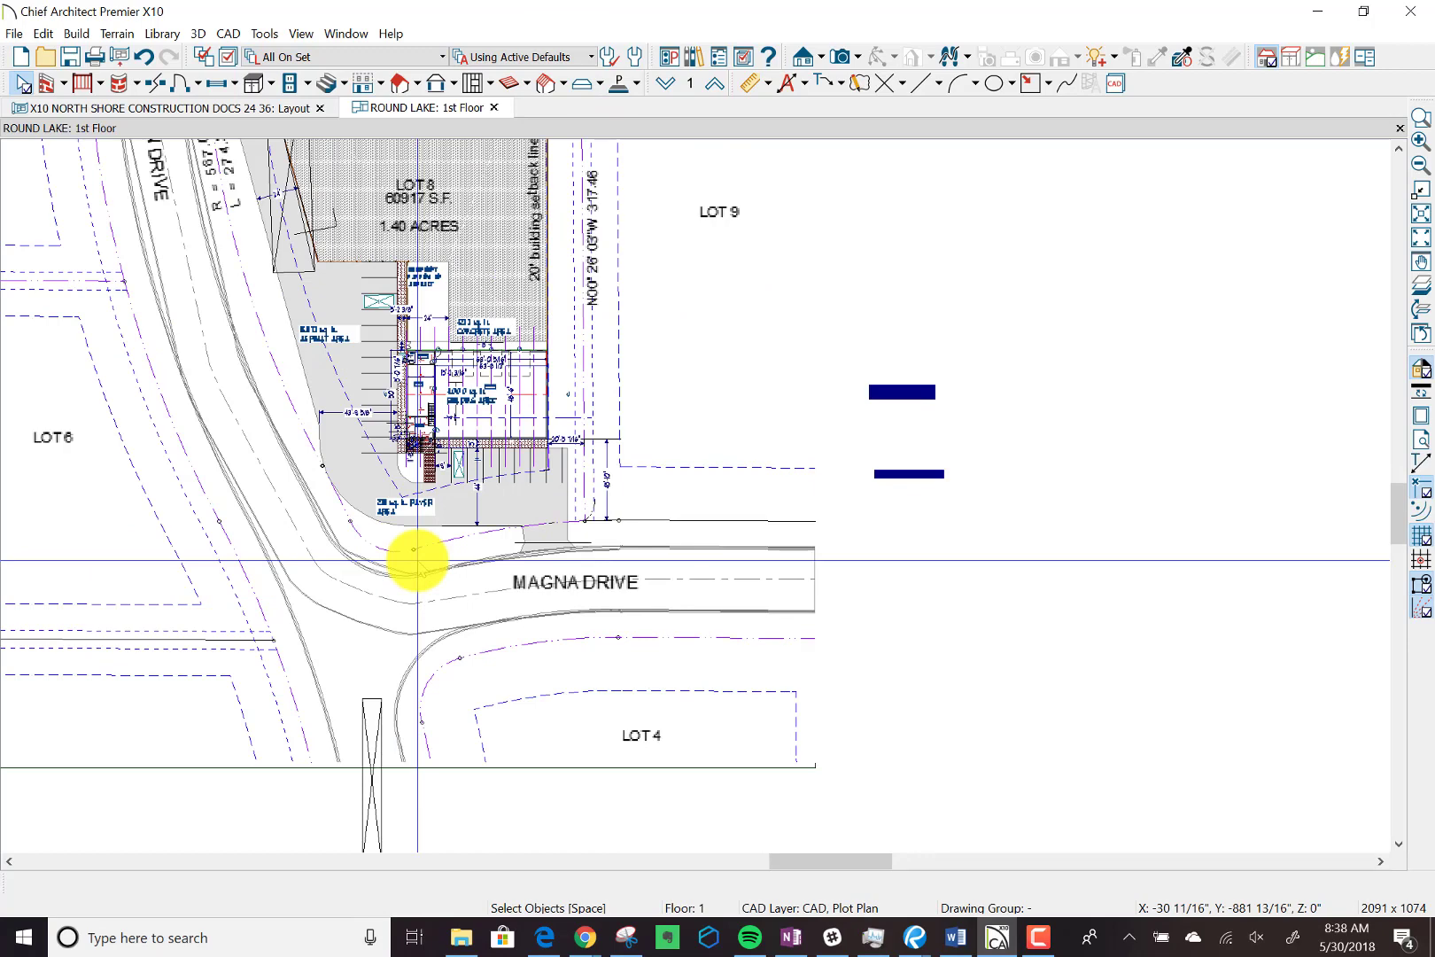
scroll(397, 577, up, 3)
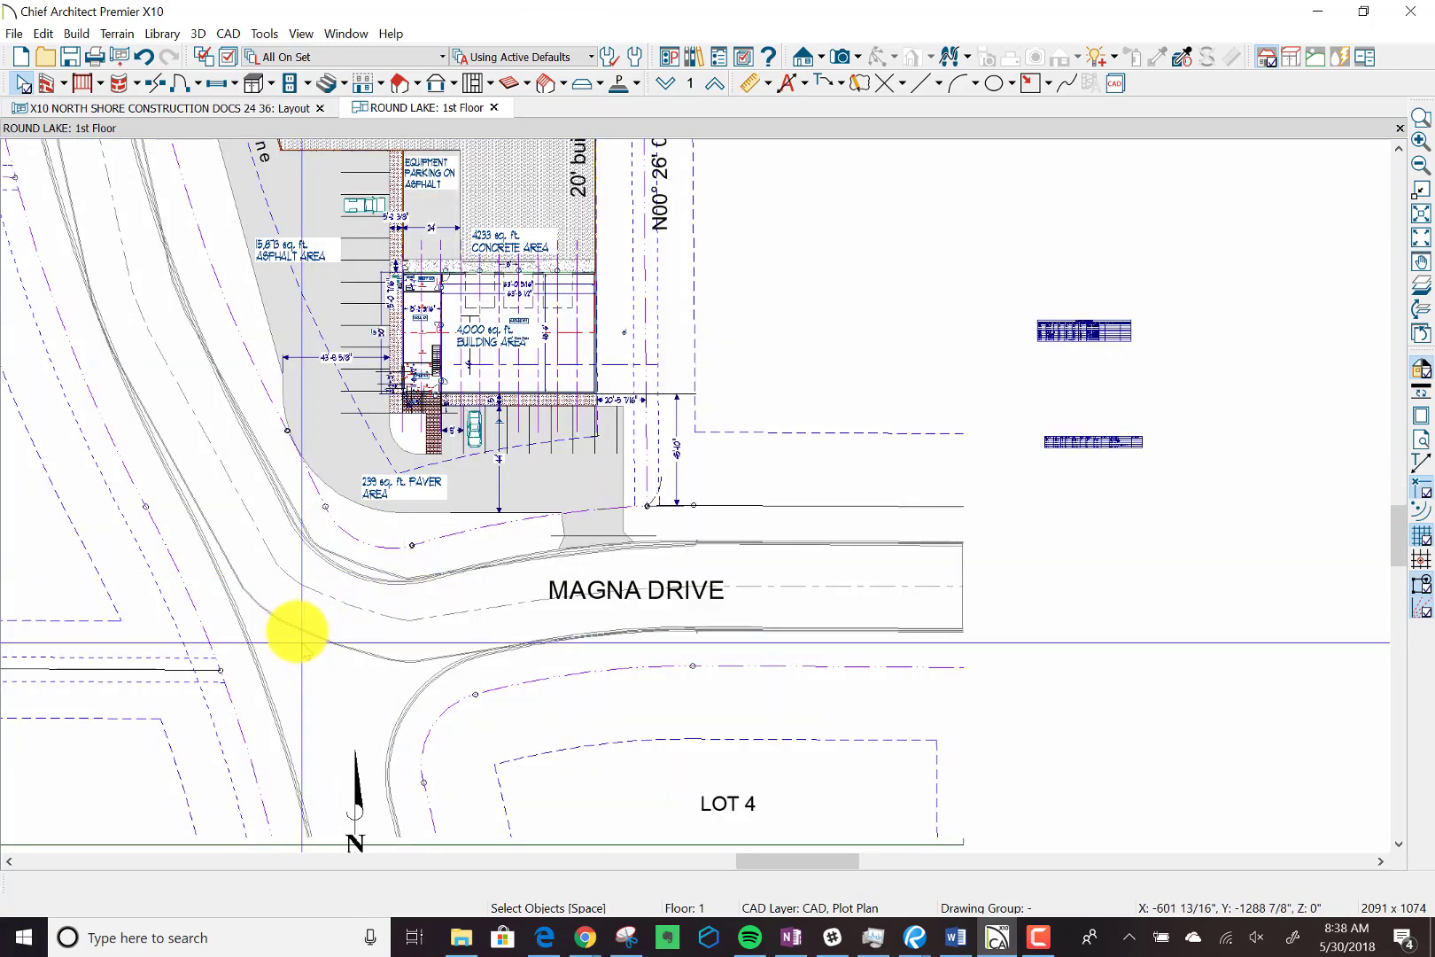
click(296, 628)
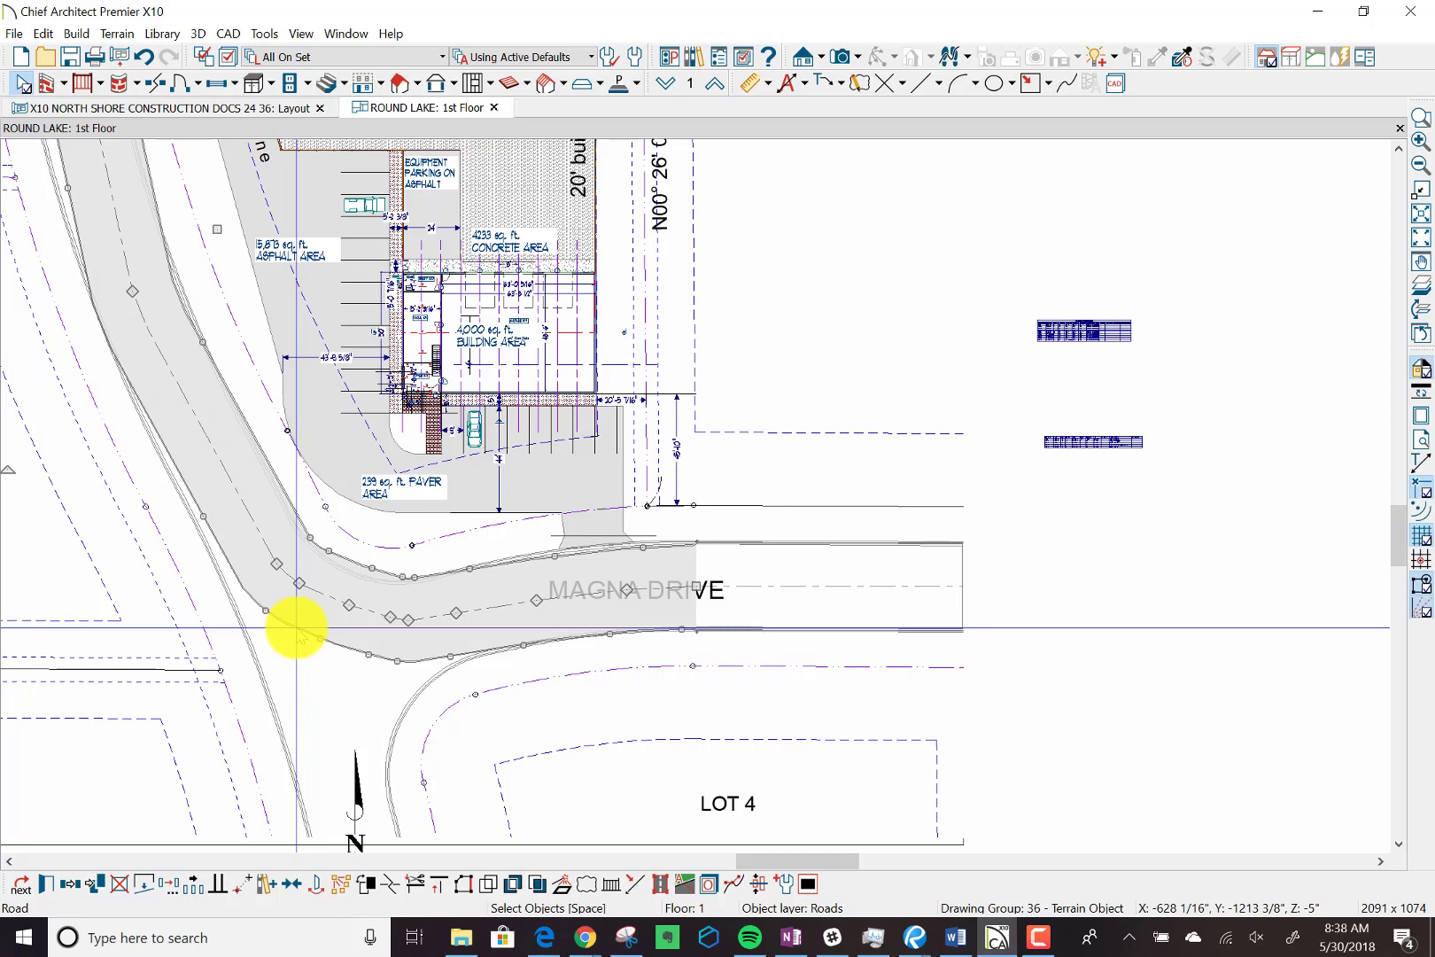
key(Escape)
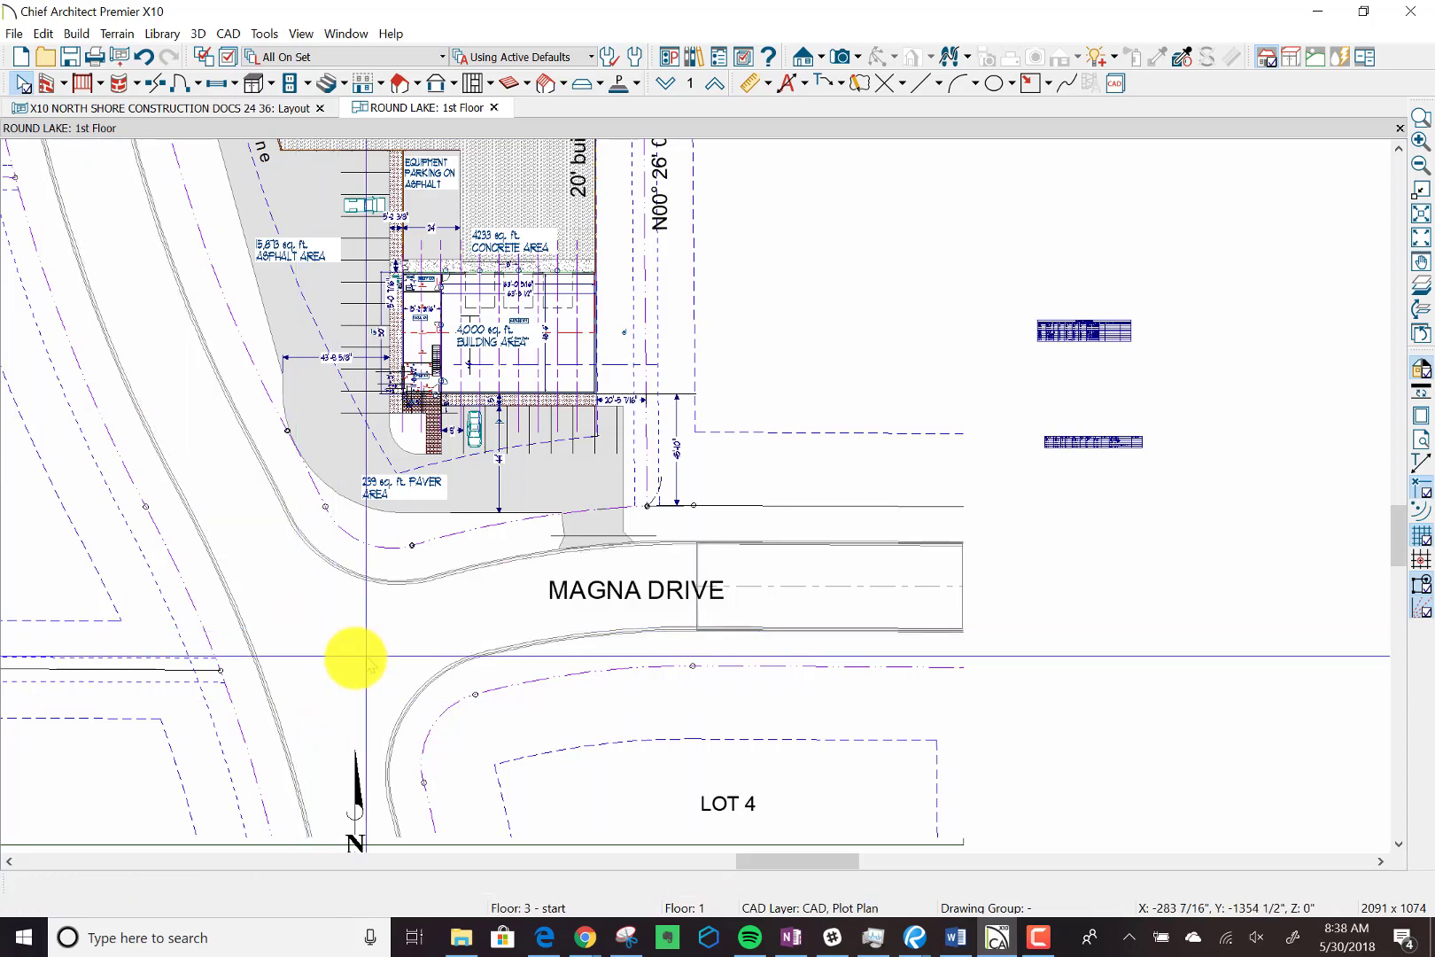
Review the whole plan, return to the construction documents layout and go to page 2.
scroll(361, 652, down, 2)
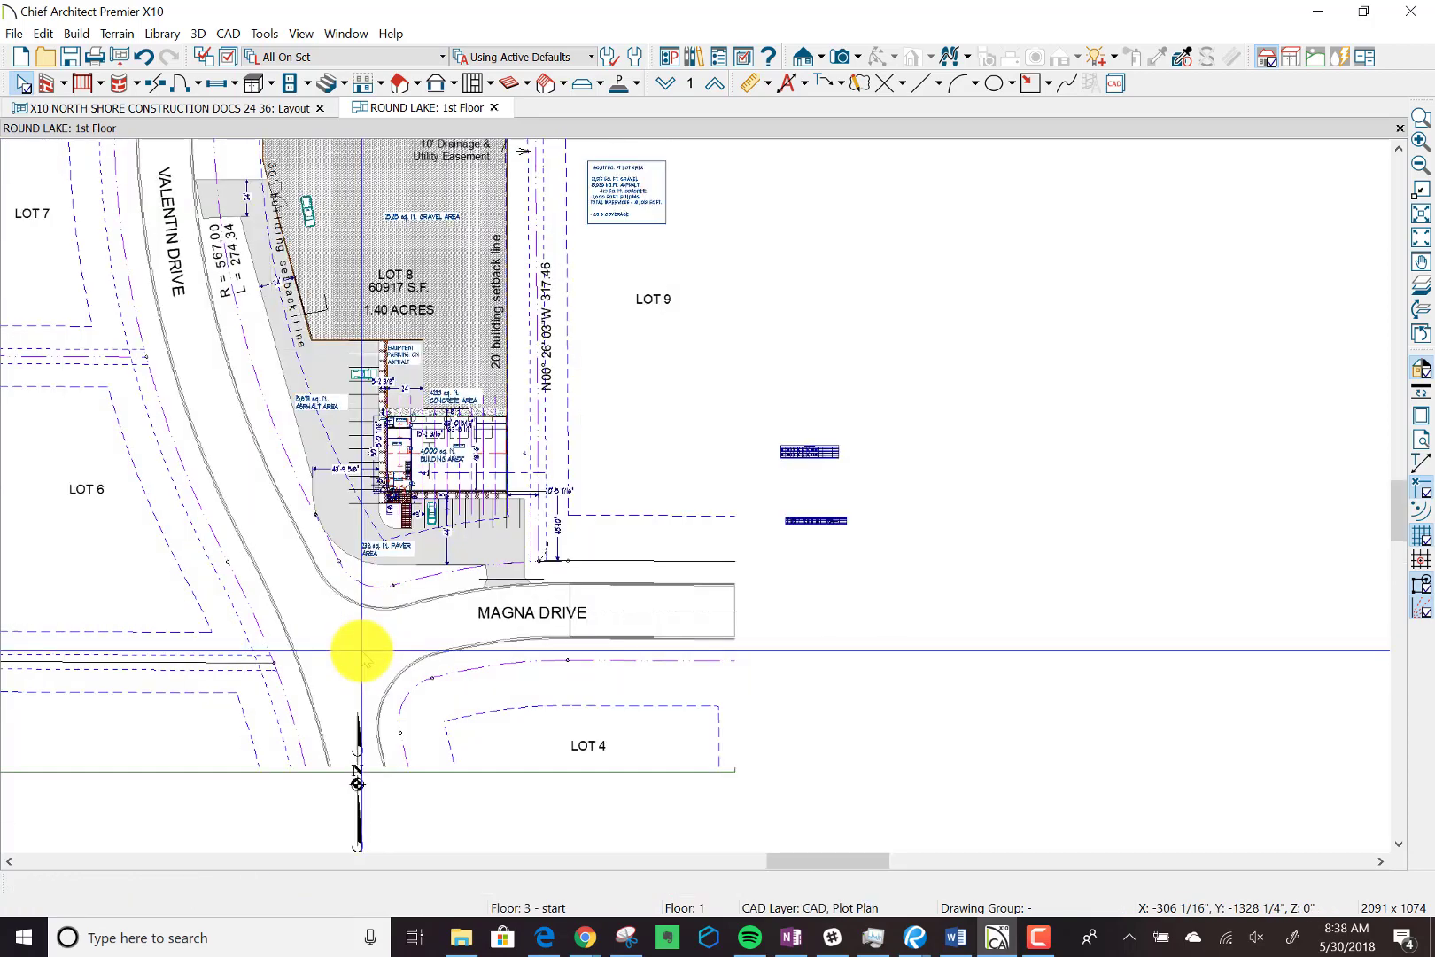
scroll(361, 652, down, 2)
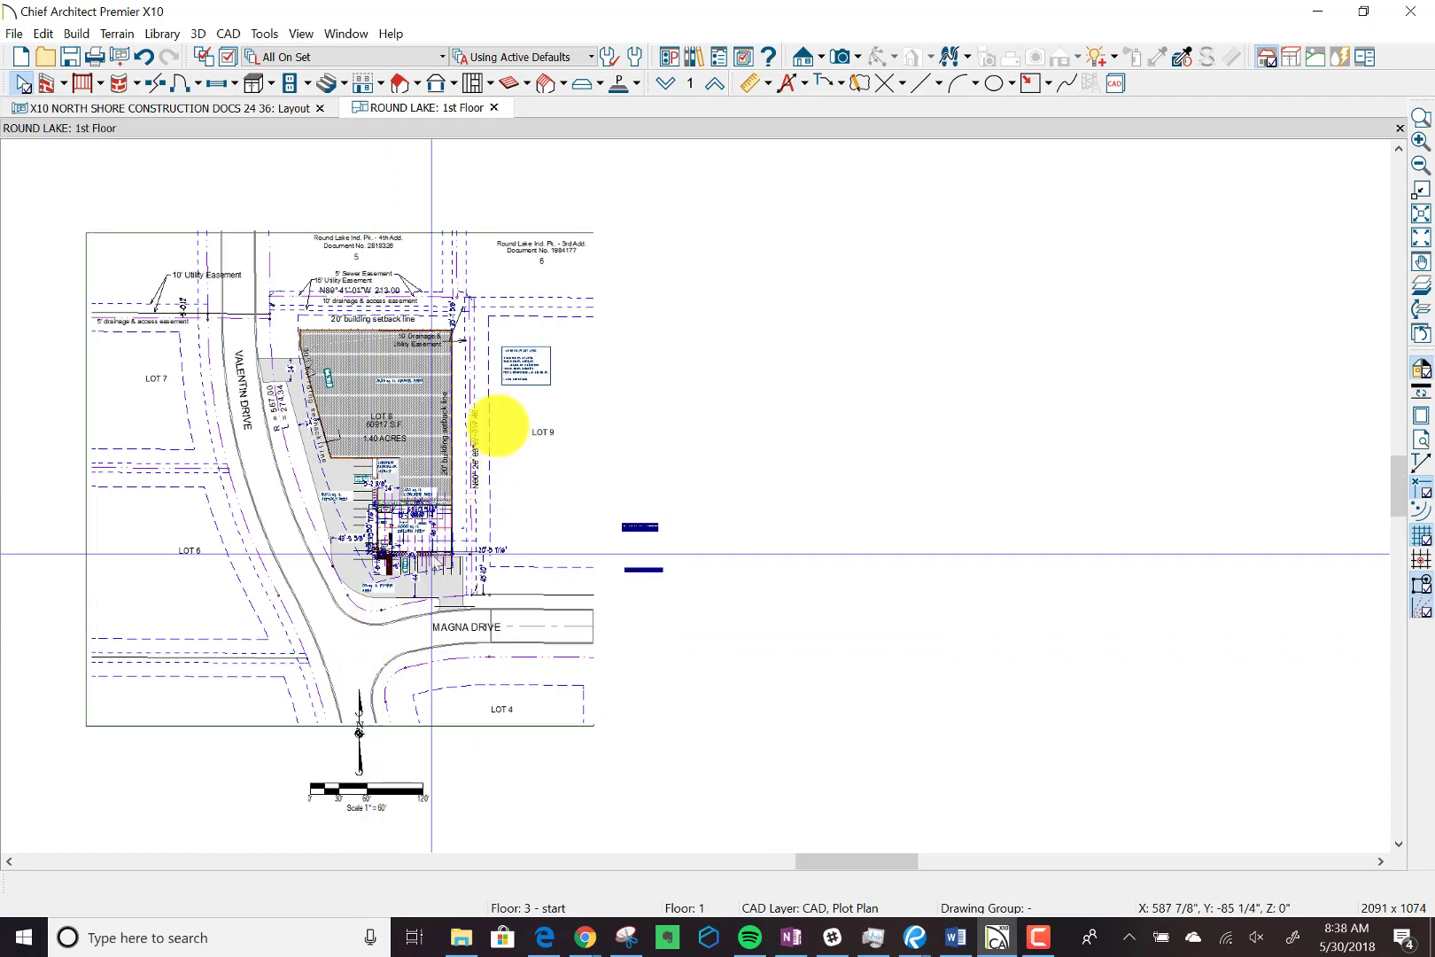
click(262, 109)
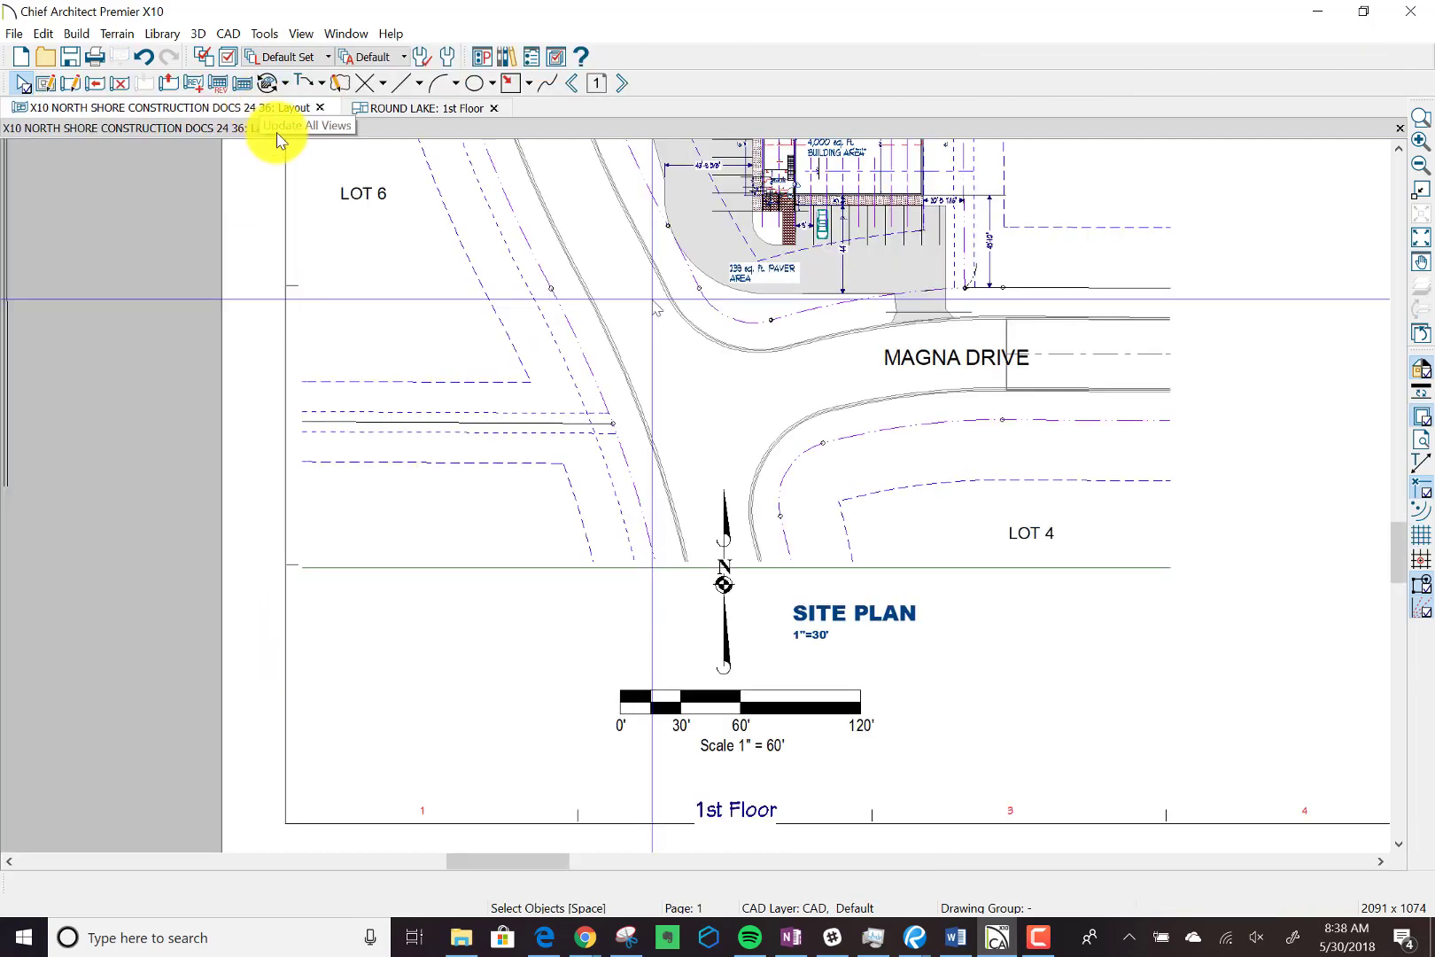
click(626, 83)
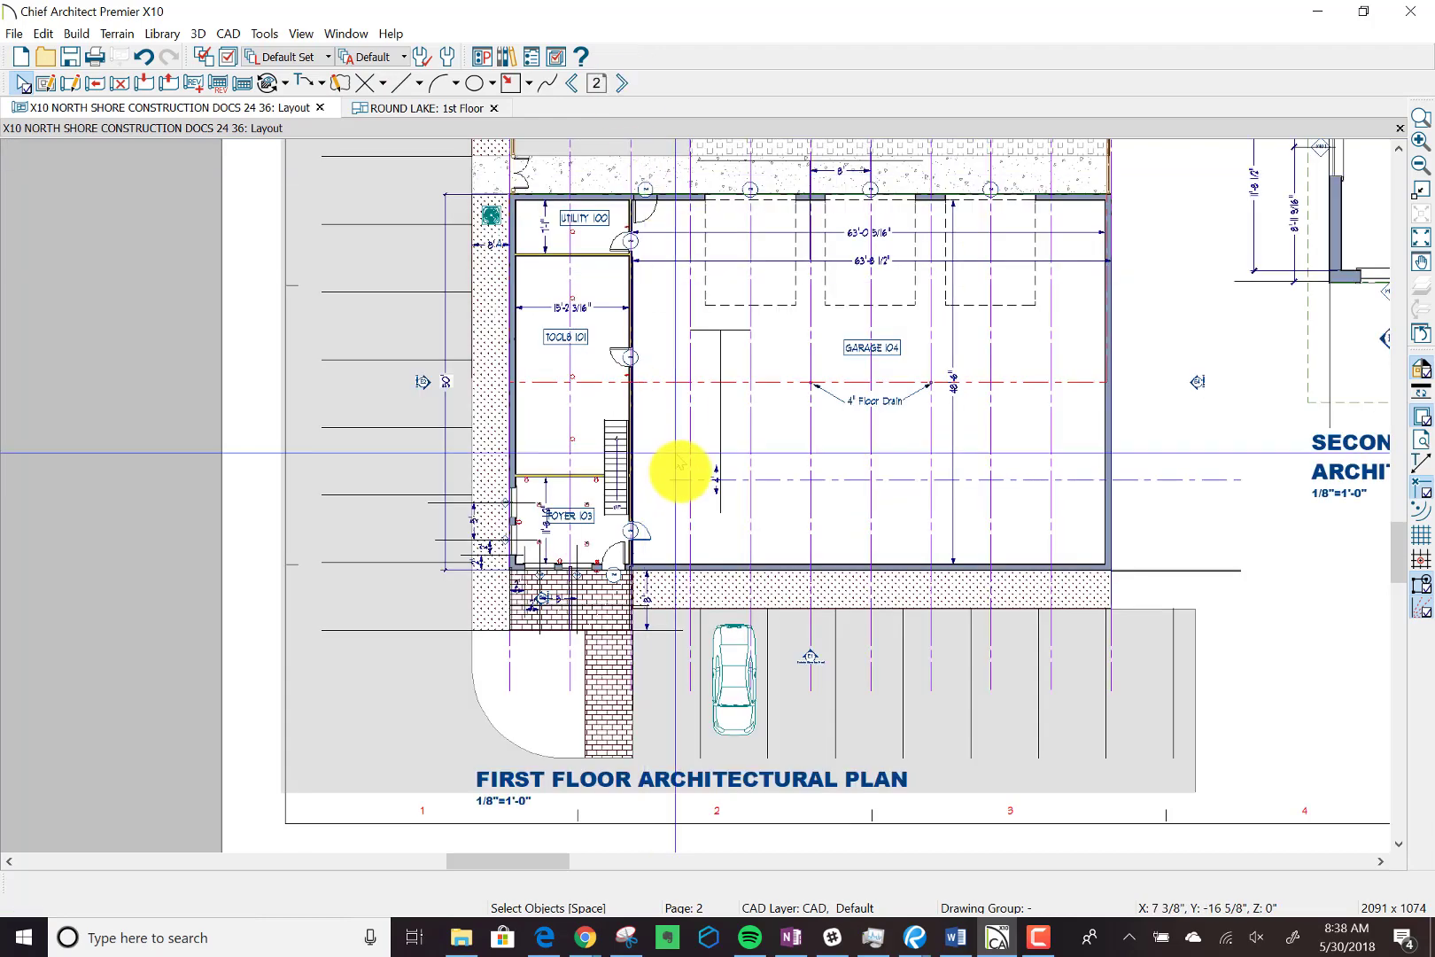
Open the linked ROUND LAKE 2nd Floor plan from the second floor architectural plan's layout box on sheet A2.
scroll(680, 471, down, 1)
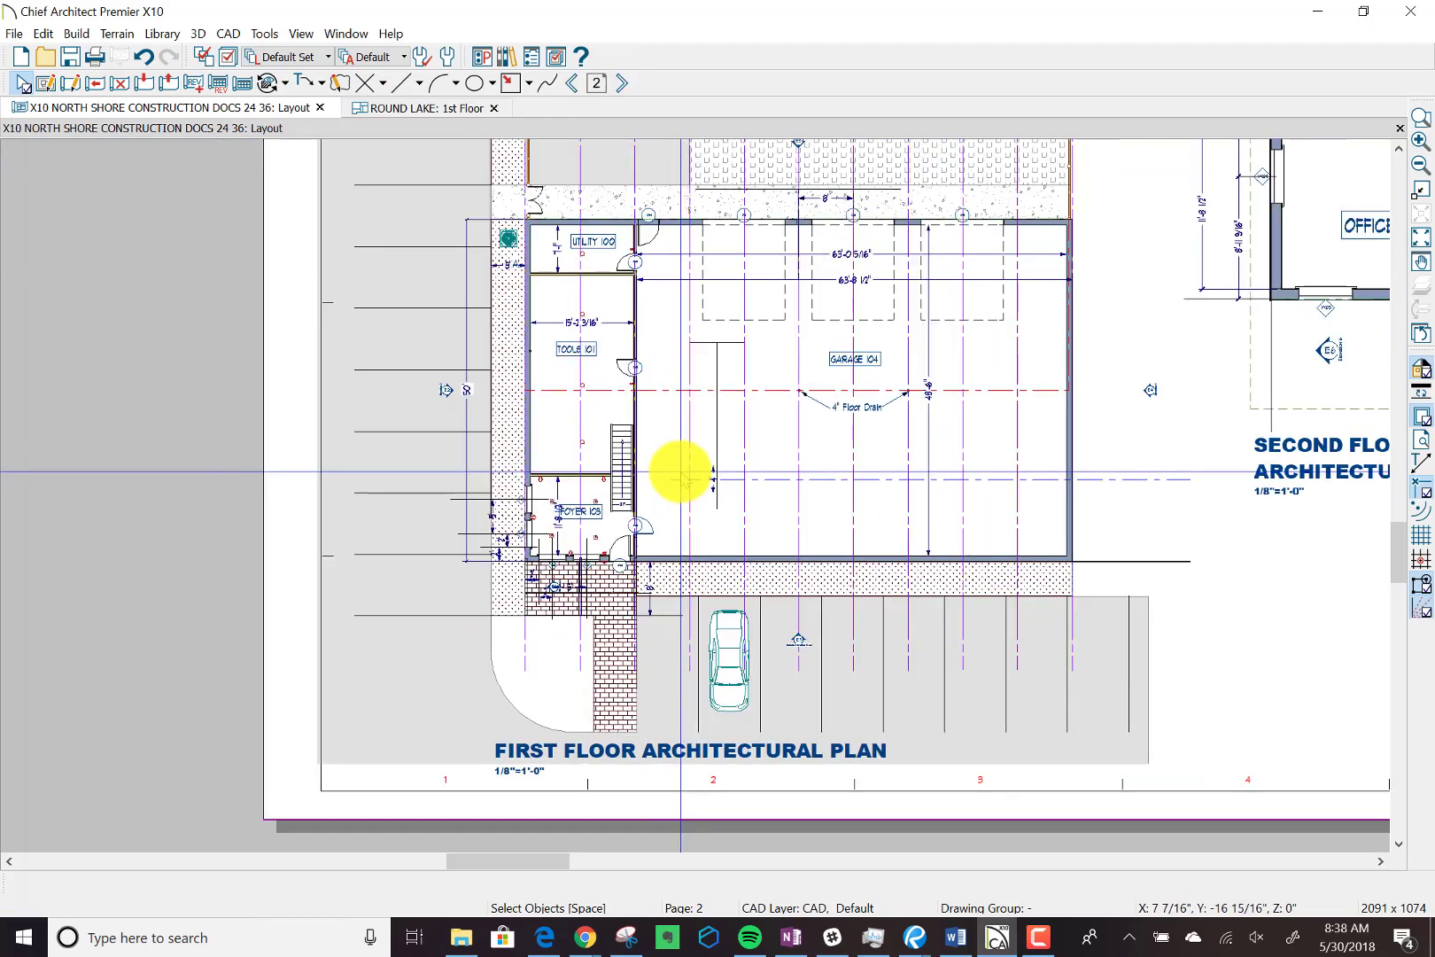
scroll(681, 471, down, 2)
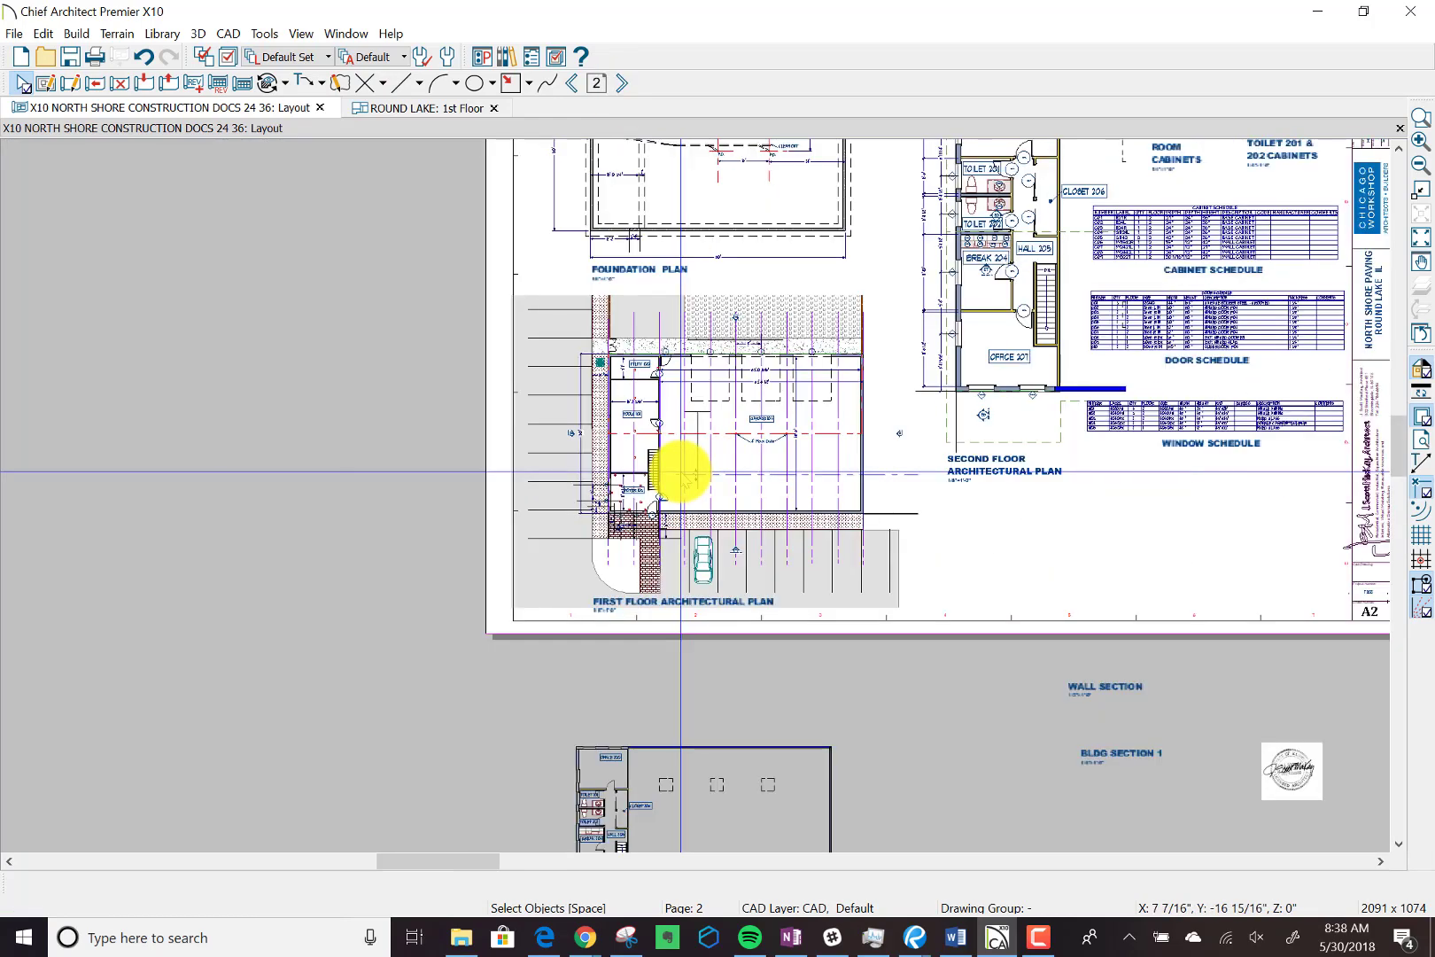
scroll(681, 471, down, 2)
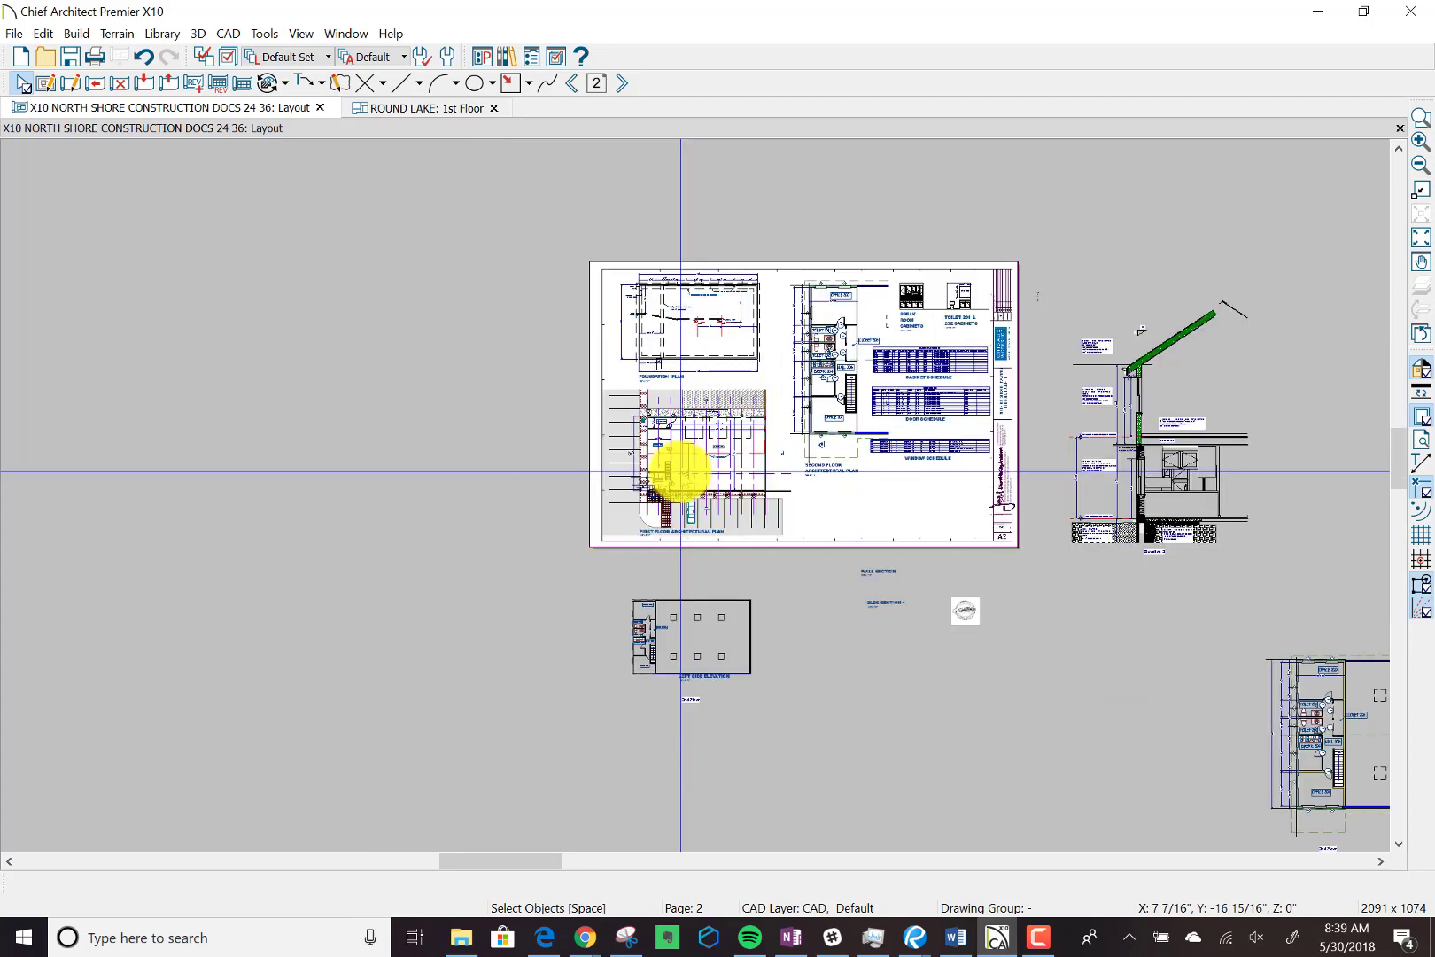
scroll(680, 471, down, 2)
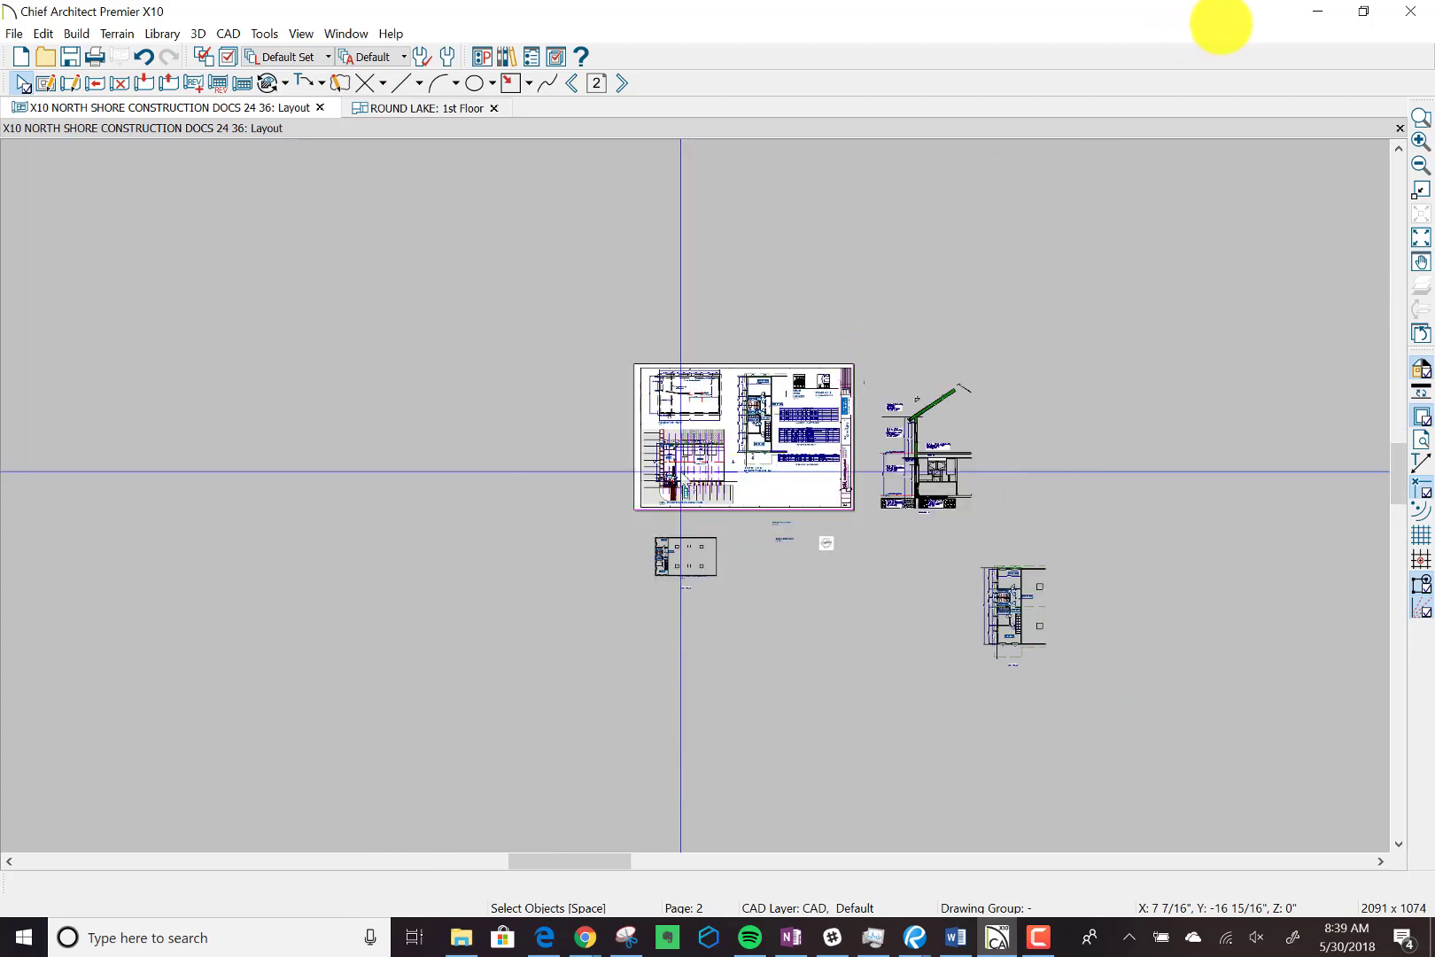
click(1420, 117)
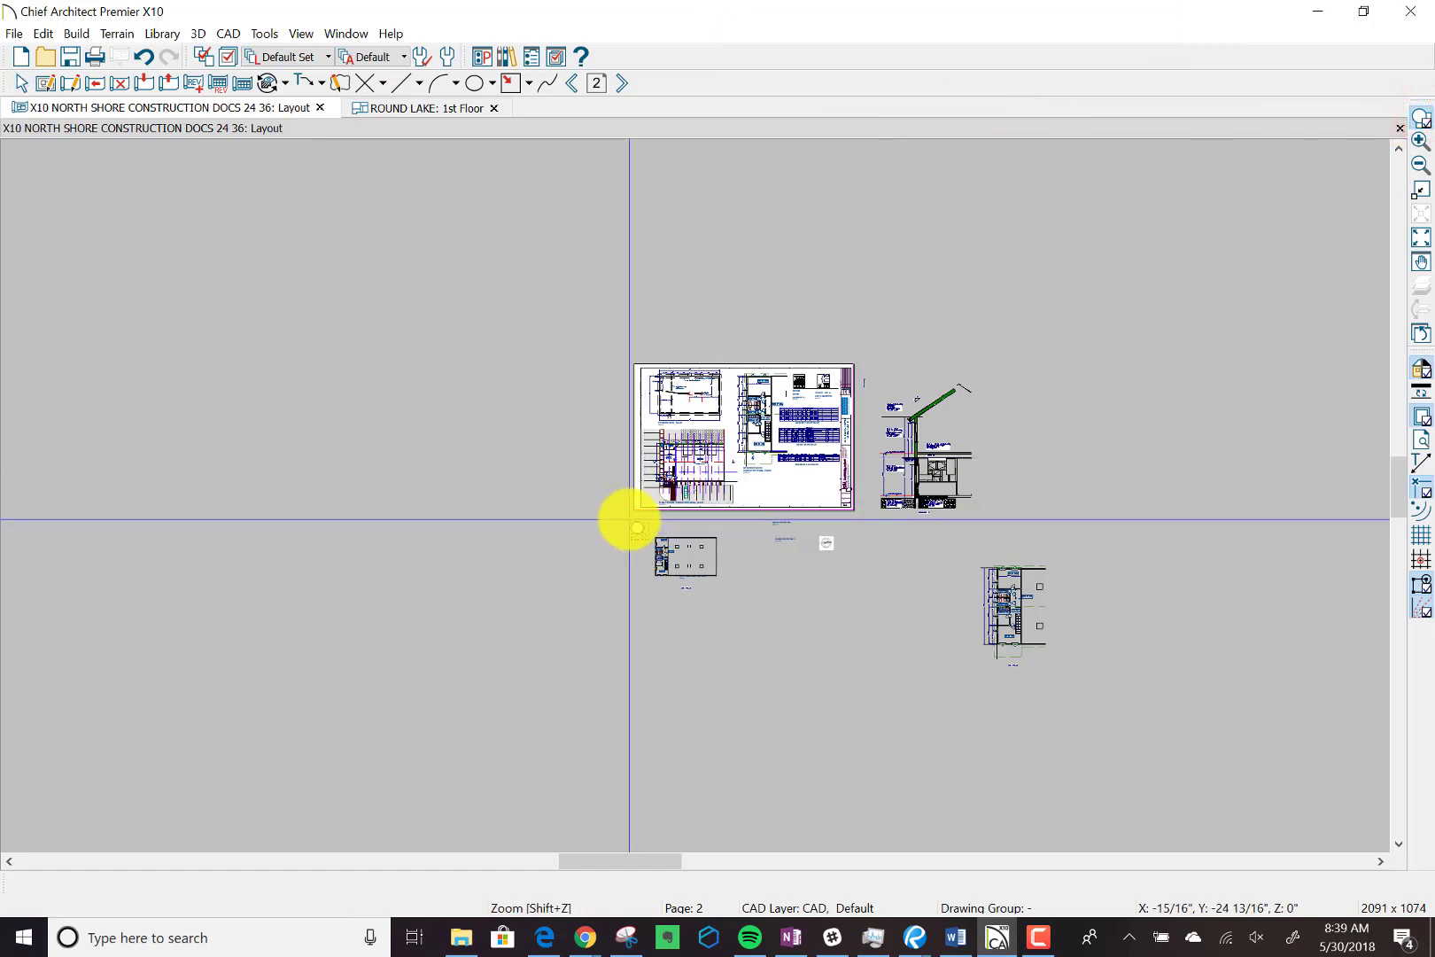
drag(628, 518, 858, 363)
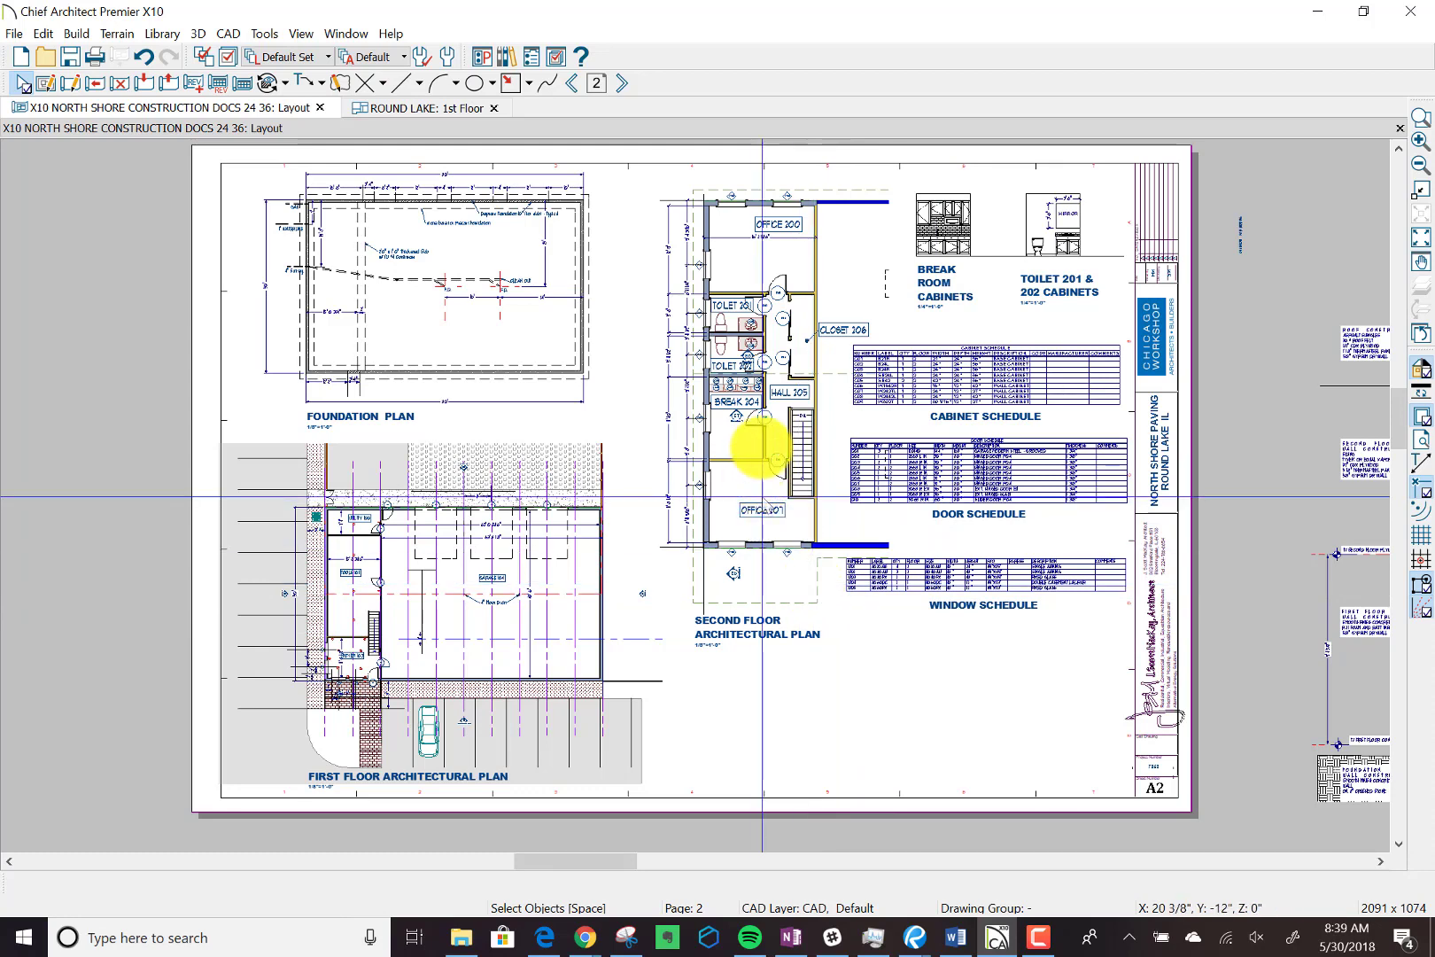
click(749, 429)
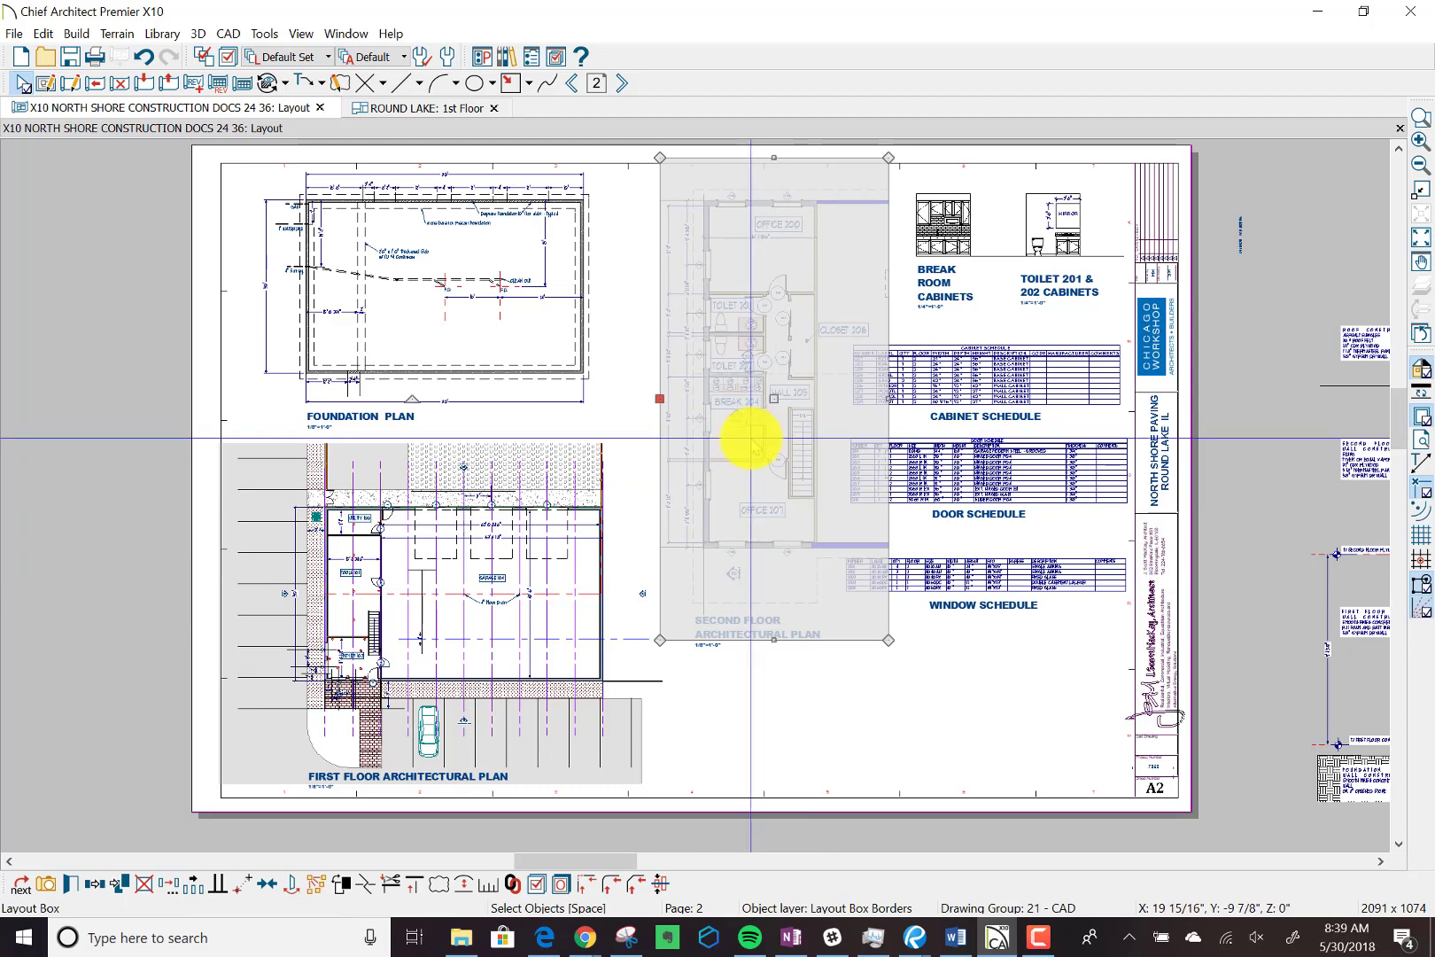
double_click(750, 437)
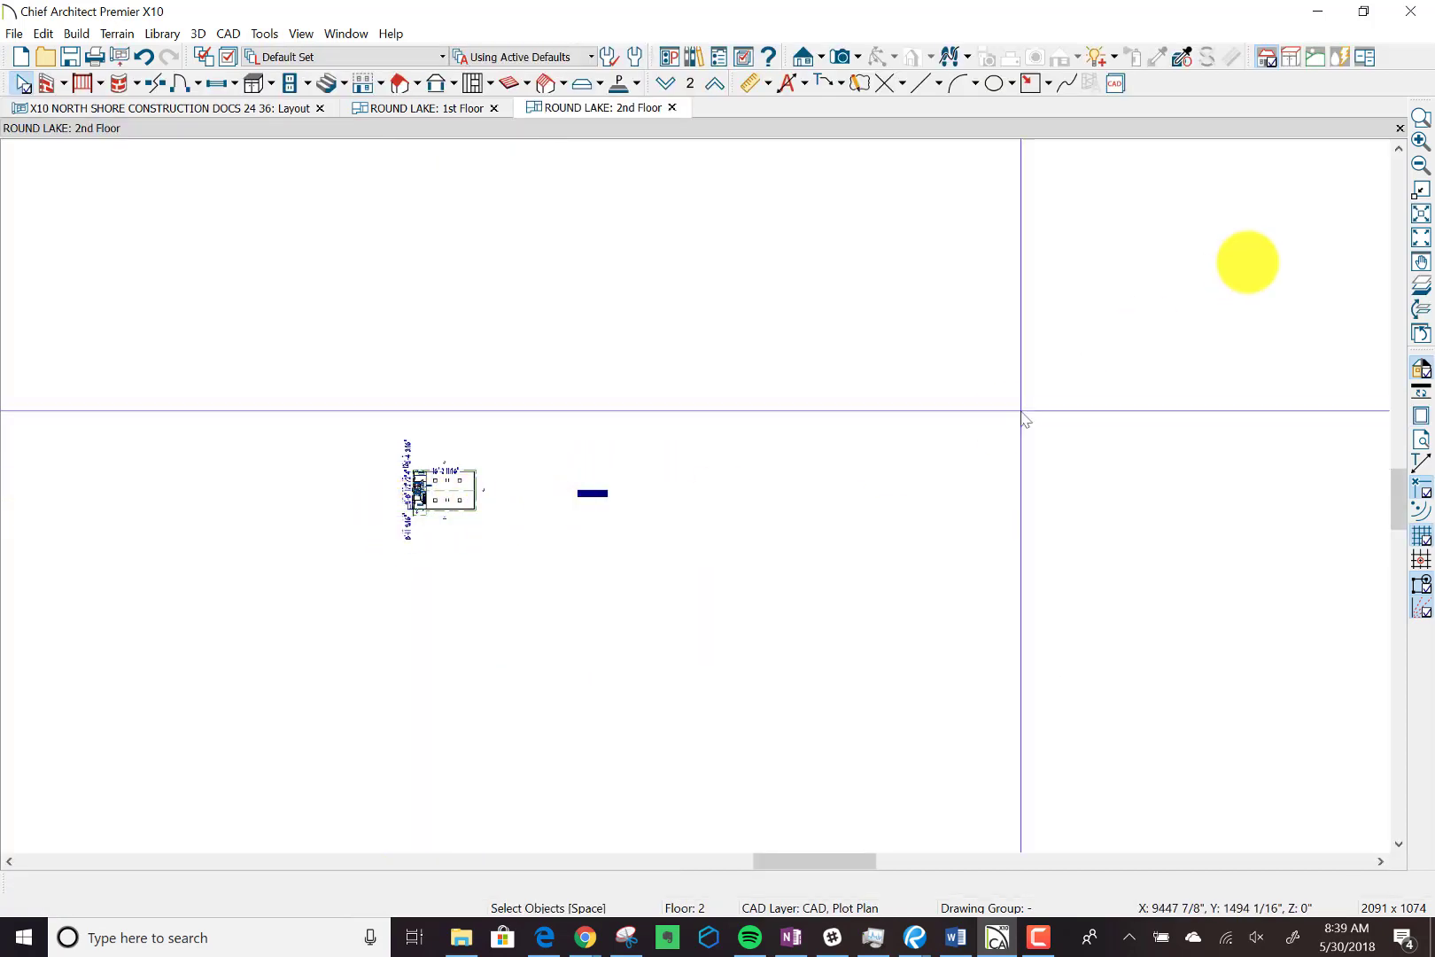
Examine the ROUND LAKE second floor plan, including the toilets, break room, hall, offices and the schedule beside the building.
click(1420, 118)
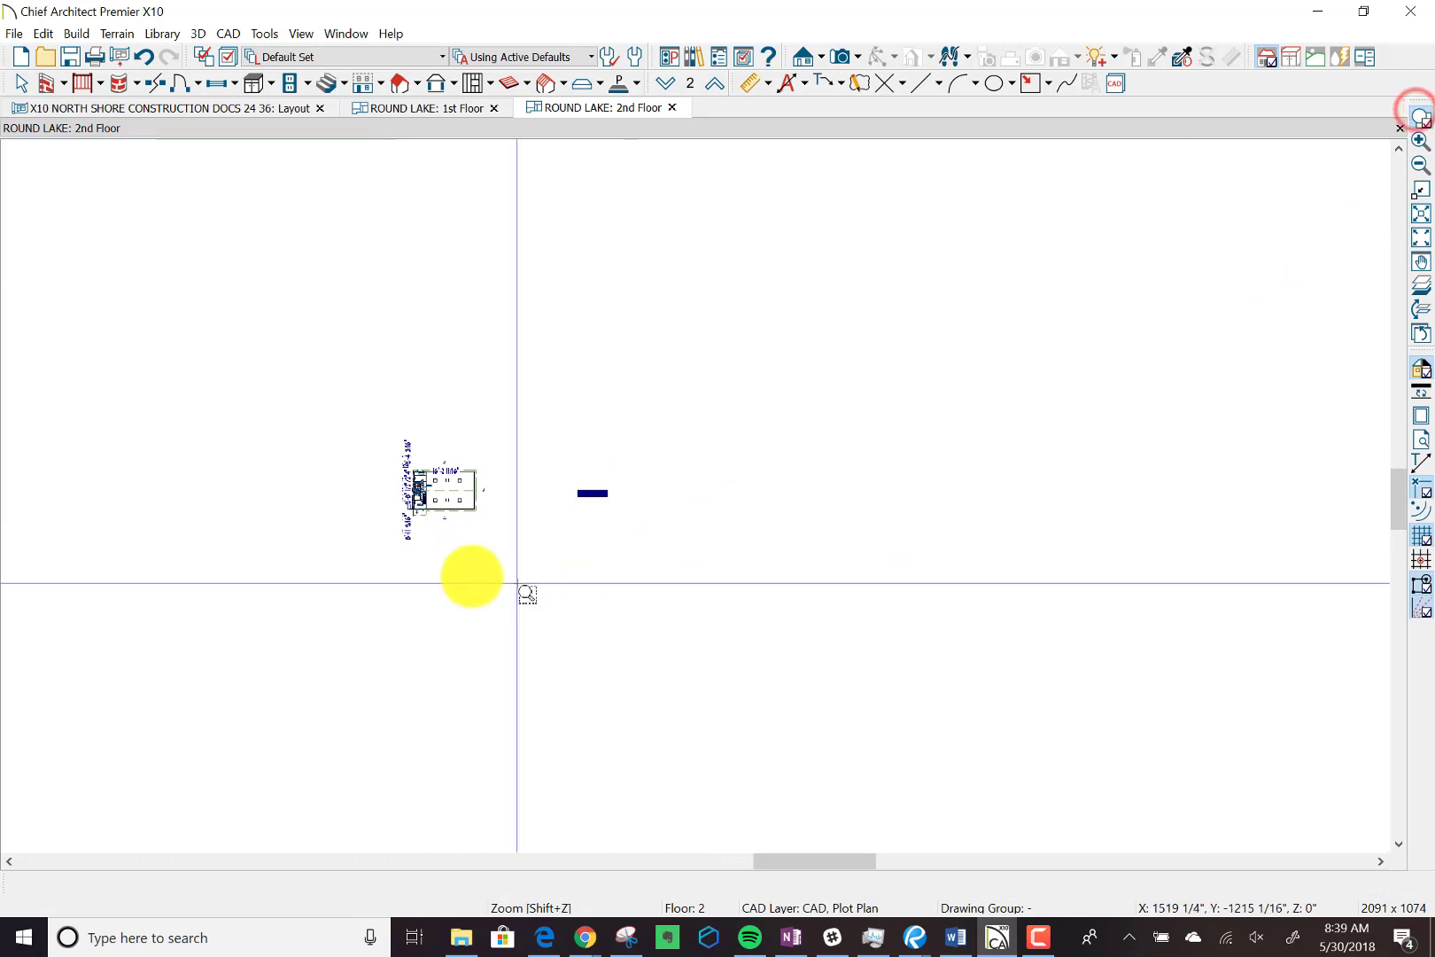
drag(349, 543, 625, 409)
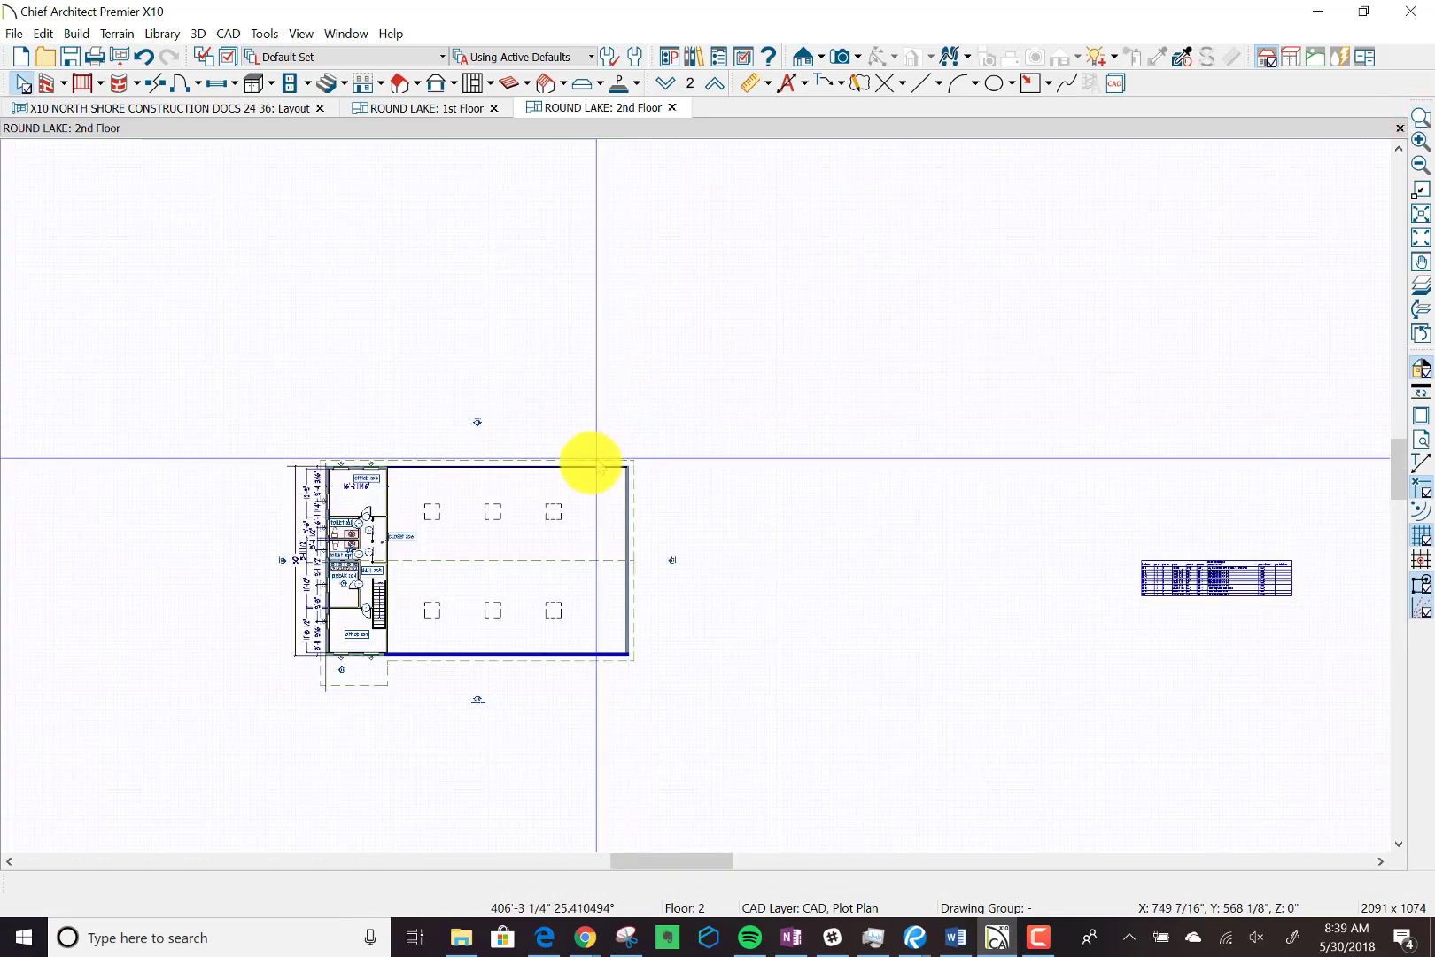
scroll(390, 620, up, 5)
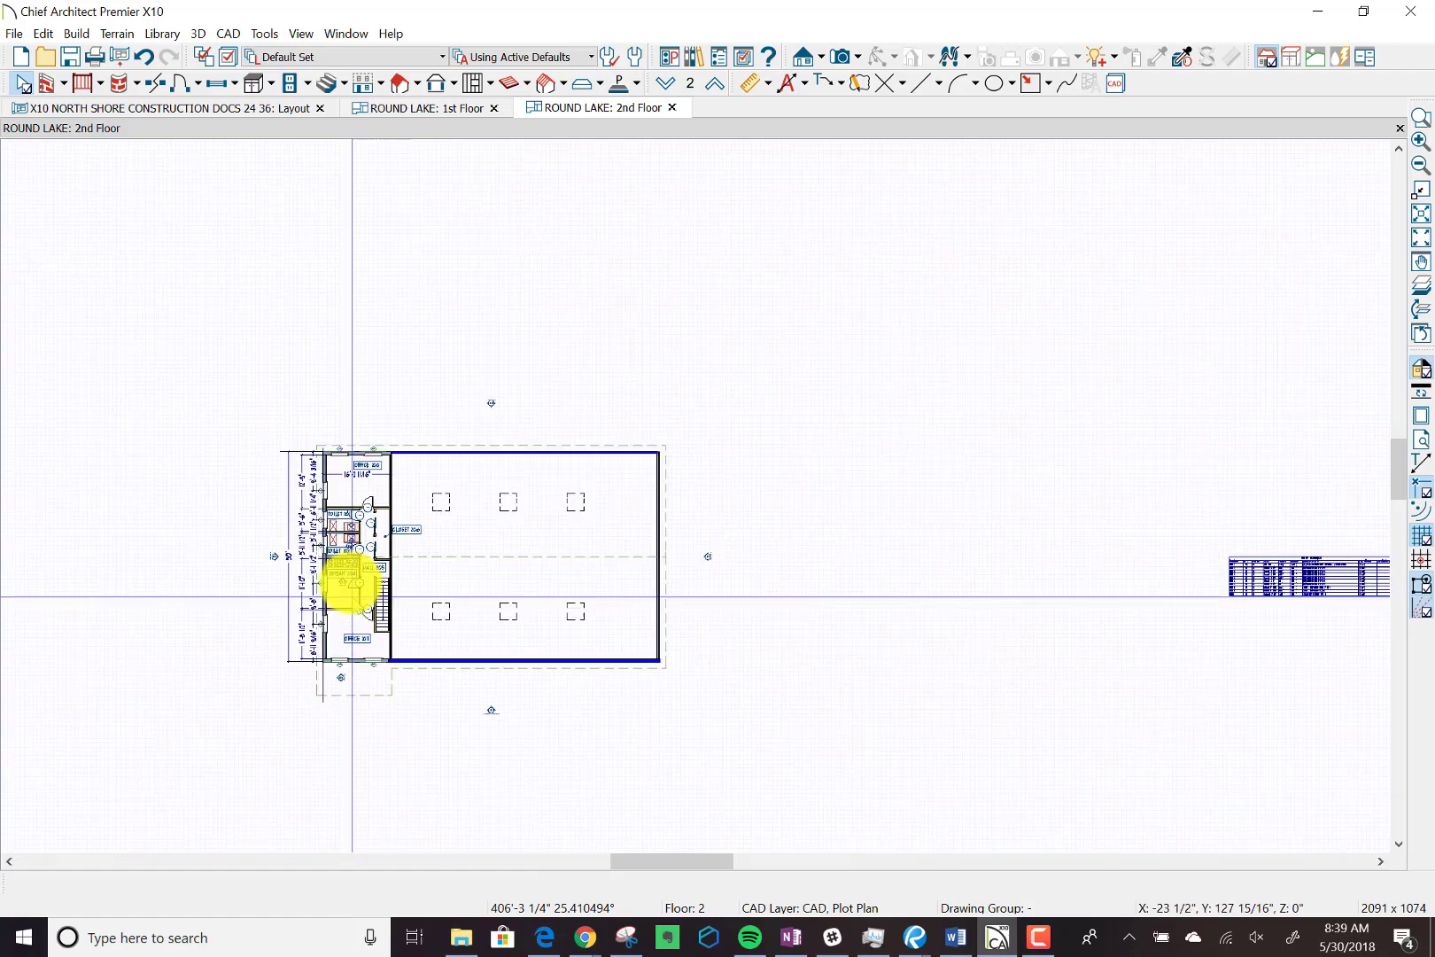
scroll(350, 583, up, 2)
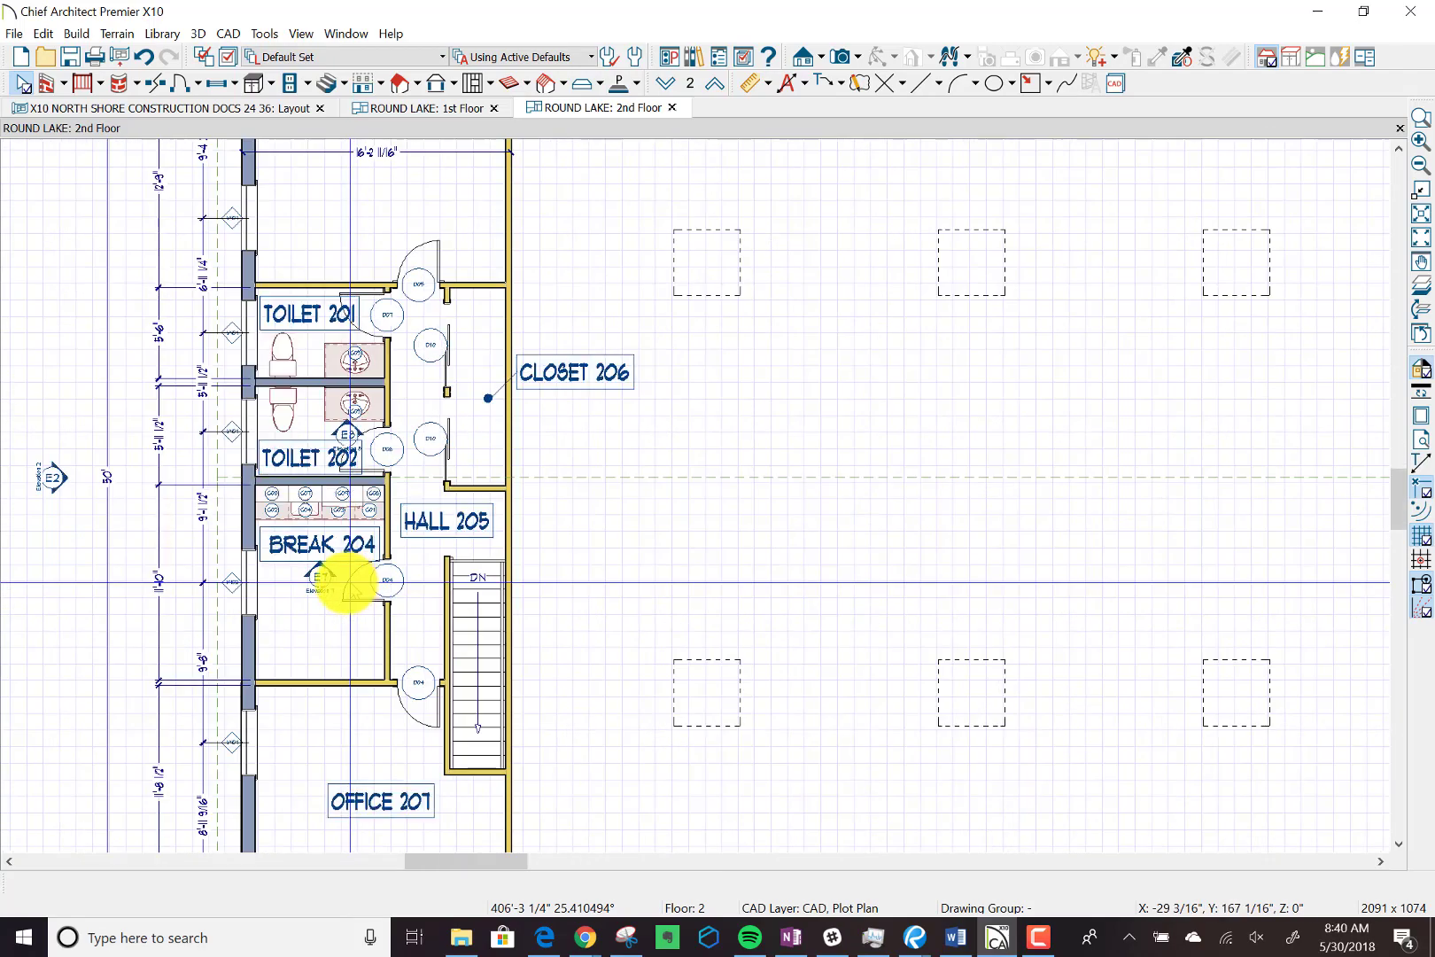
scroll(345, 582, down, 4)
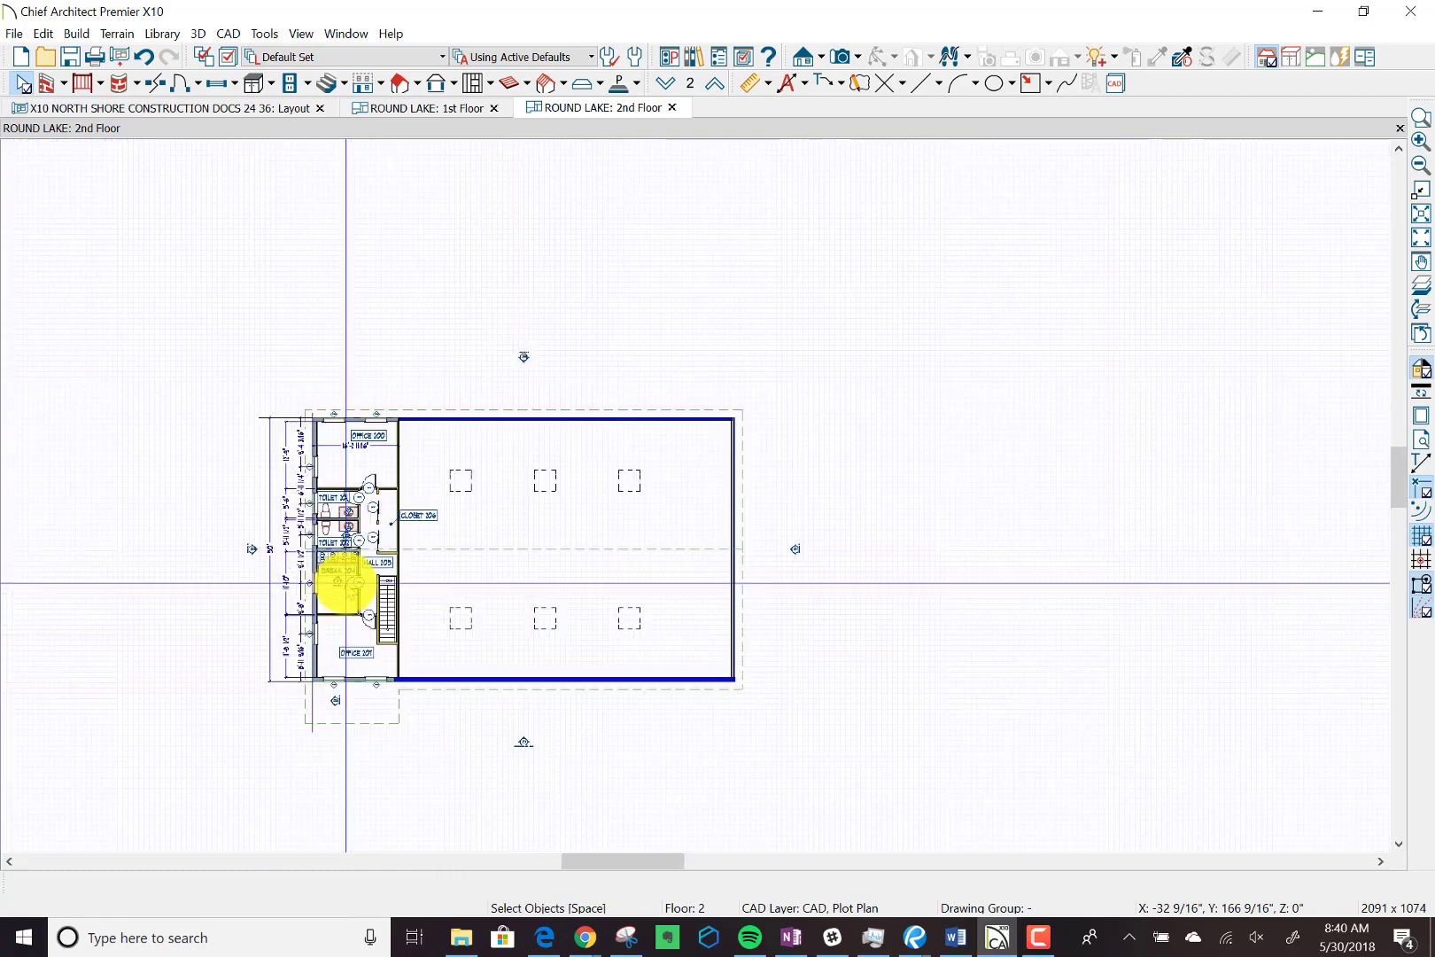
scroll(346, 582, down, 1)
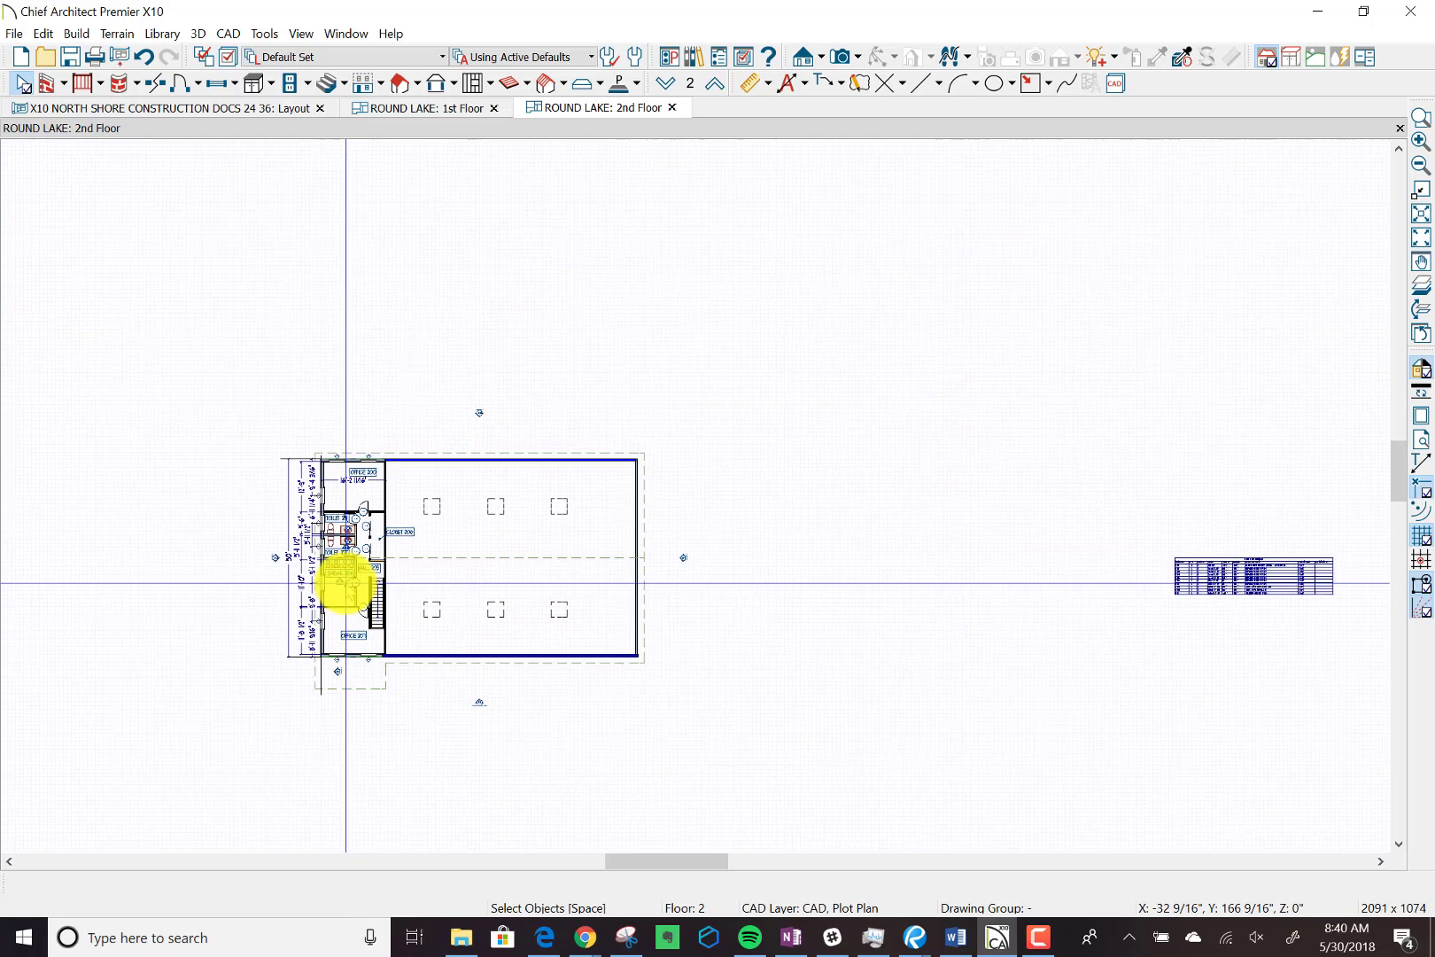
scroll(345, 582, down, 3)
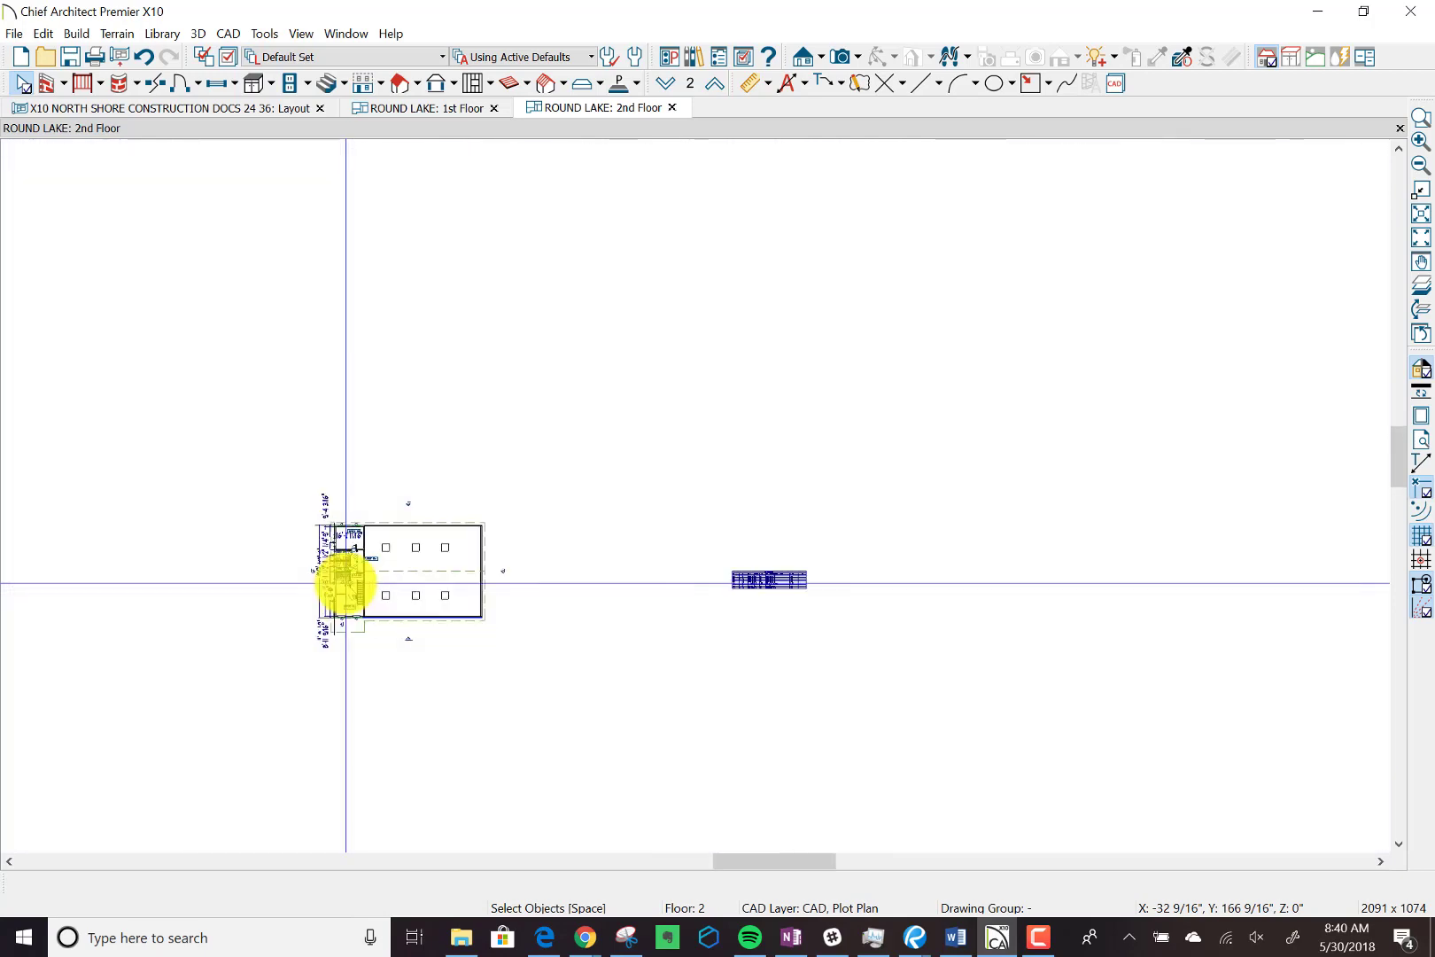
scroll(345, 583, down, 1)
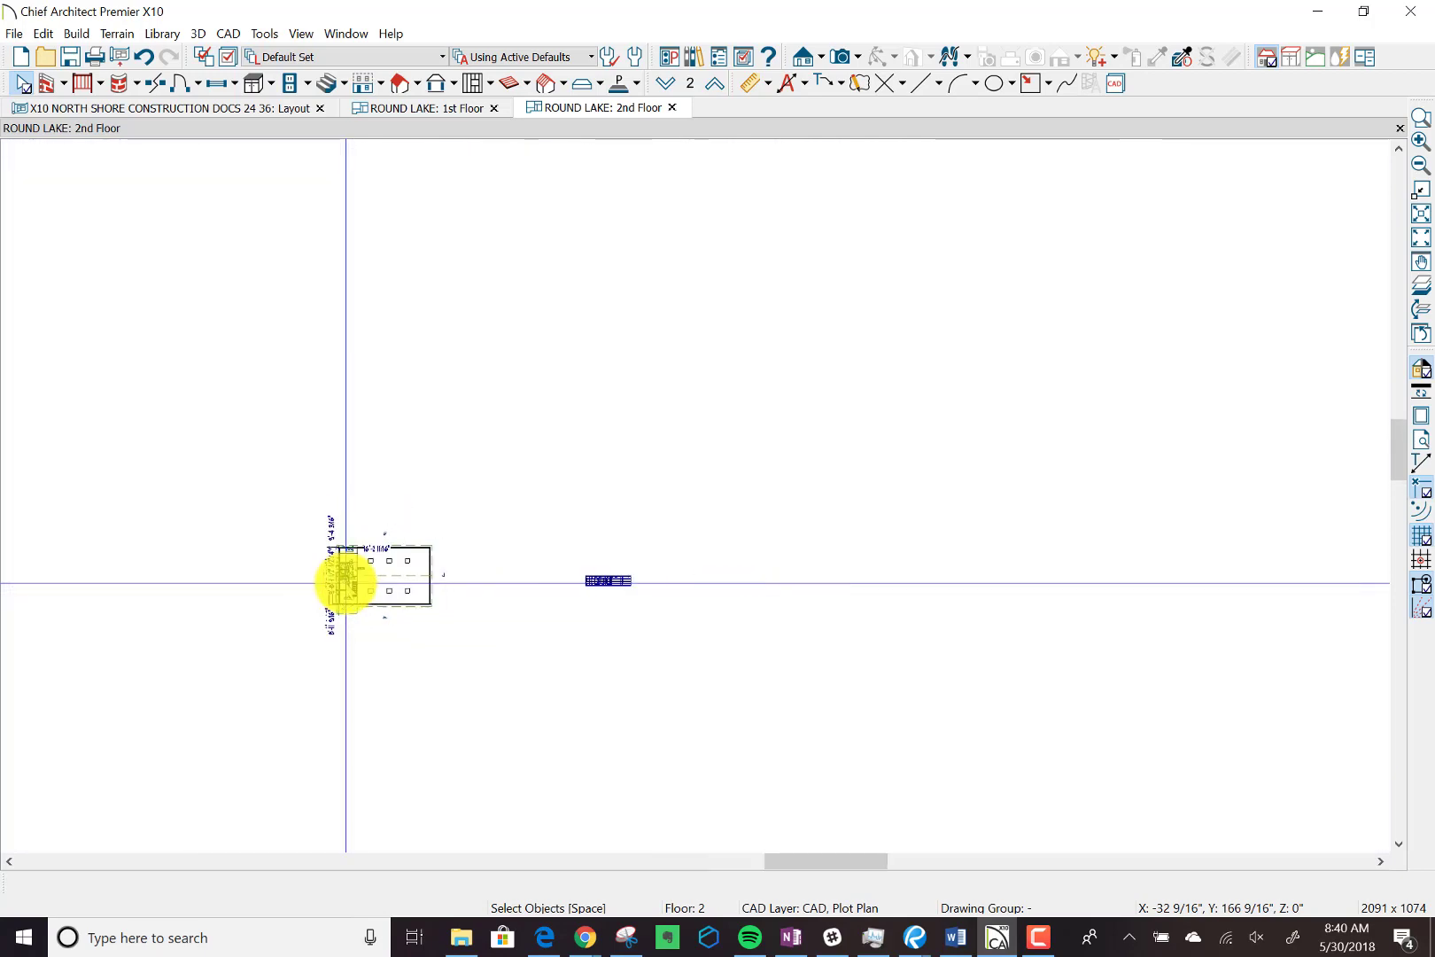
Open the X10 ROUND LAKE 2nd Floor plan and inspect its break room cabinets, toilets and interior dimensions.
scroll(346, 582, up, 2)
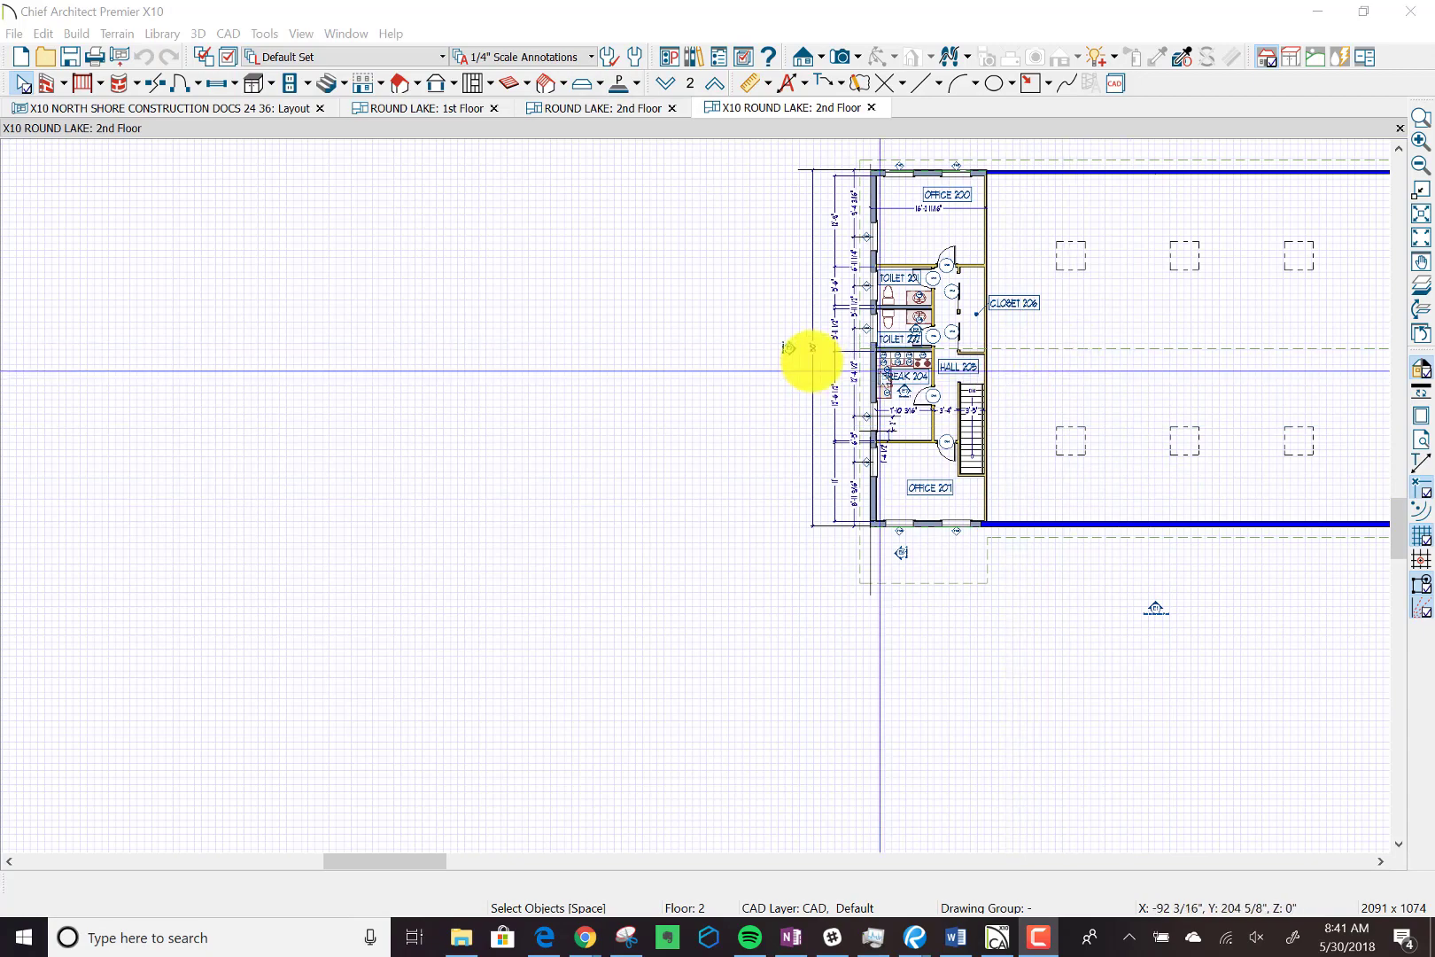
scroll(811, 360, up, 3)
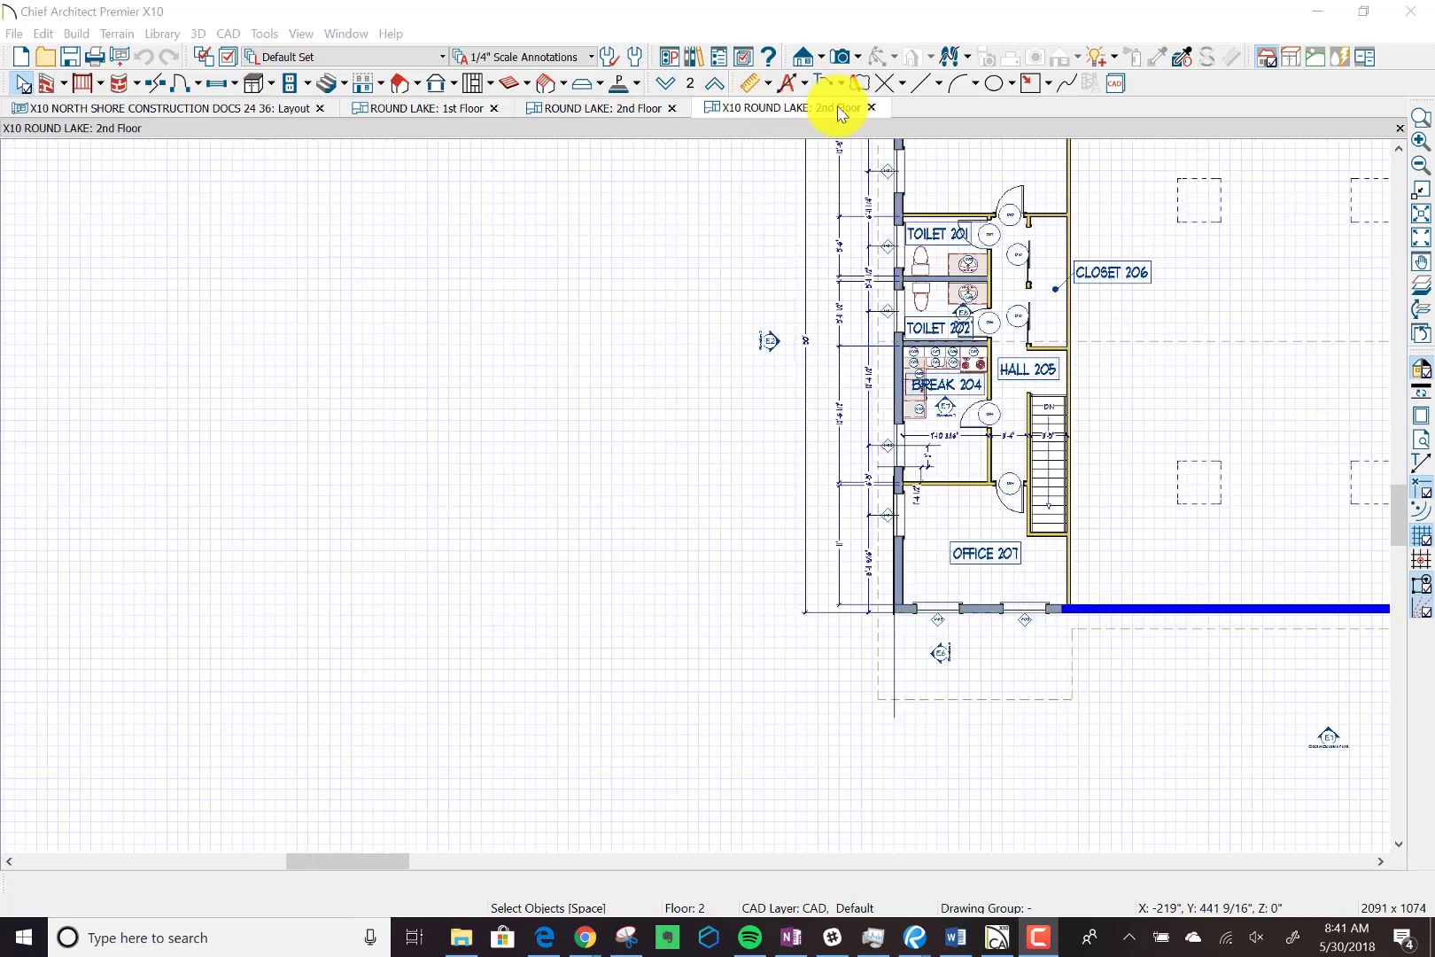
scroll(993, 368, up, 2)
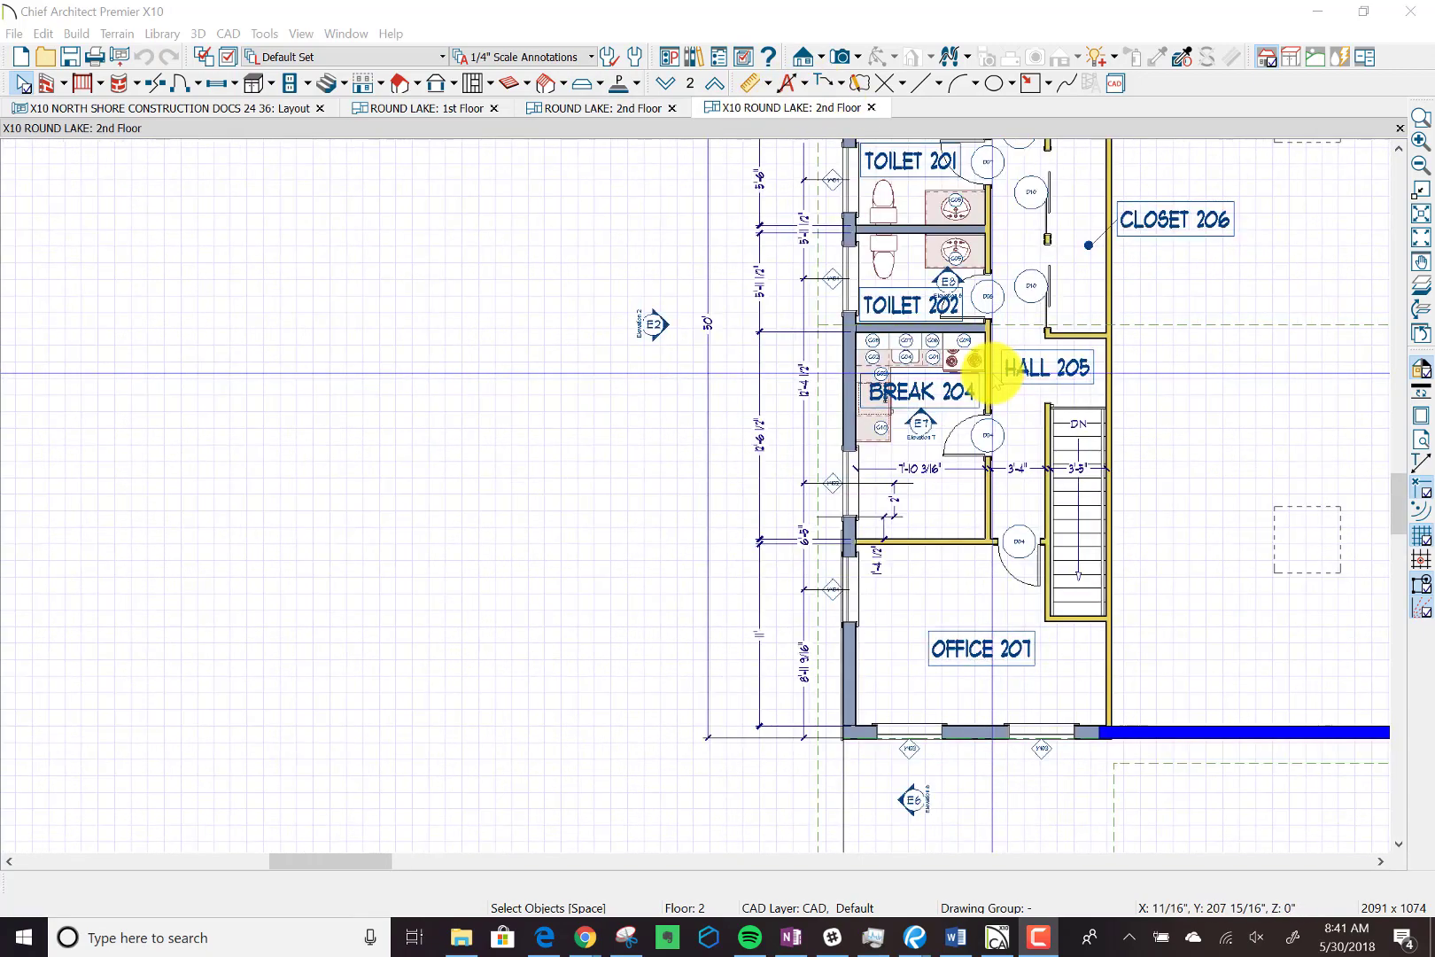
scroll(992, 372, down, 5)
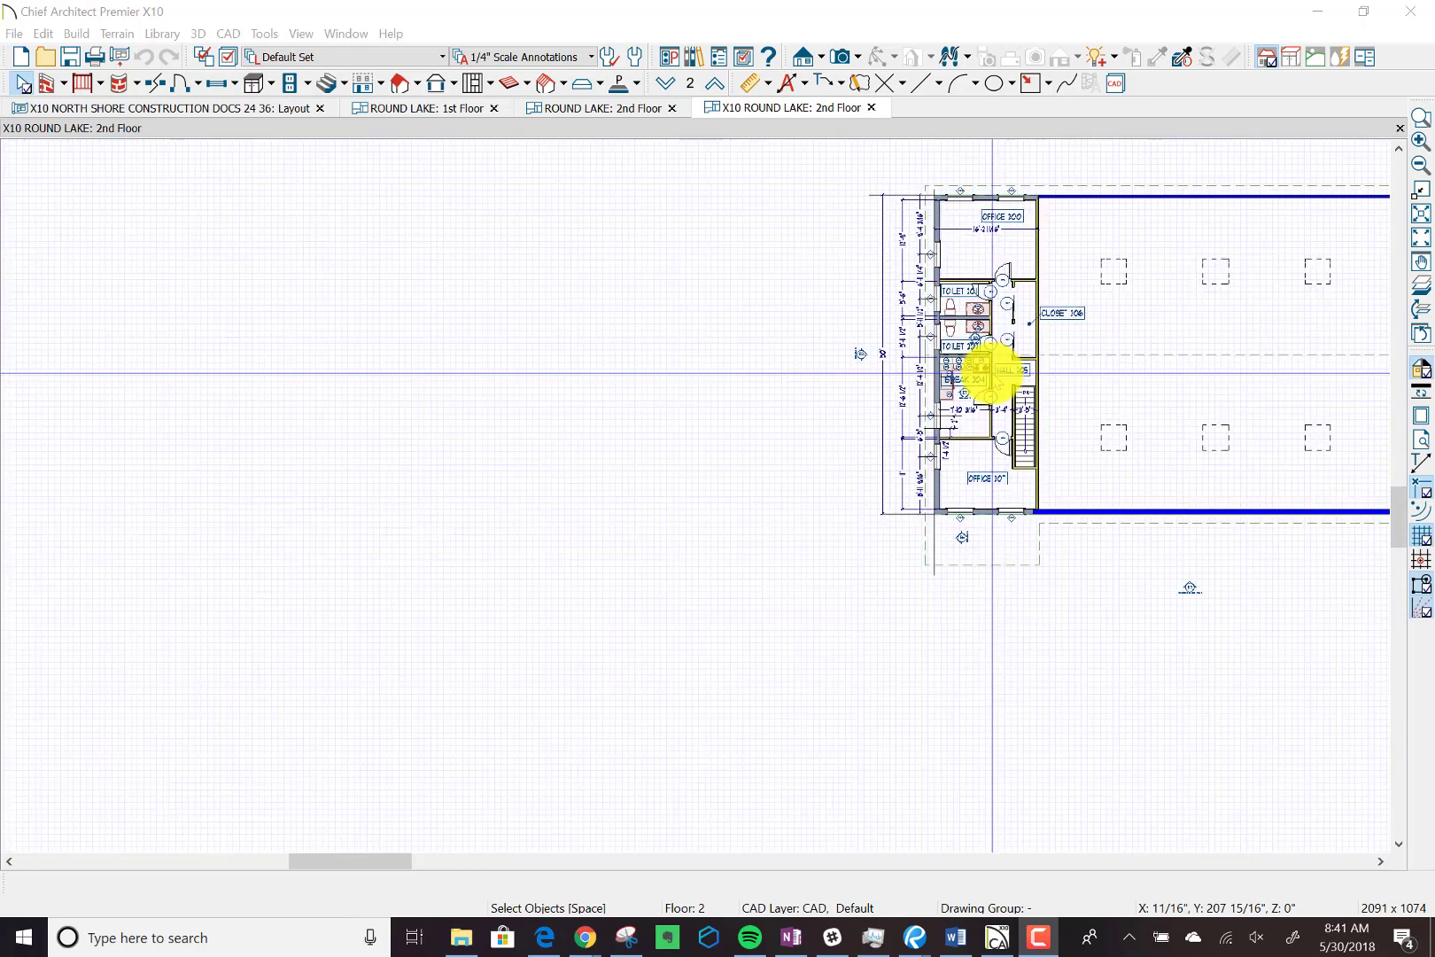
scroll(993, 372, down, 2)
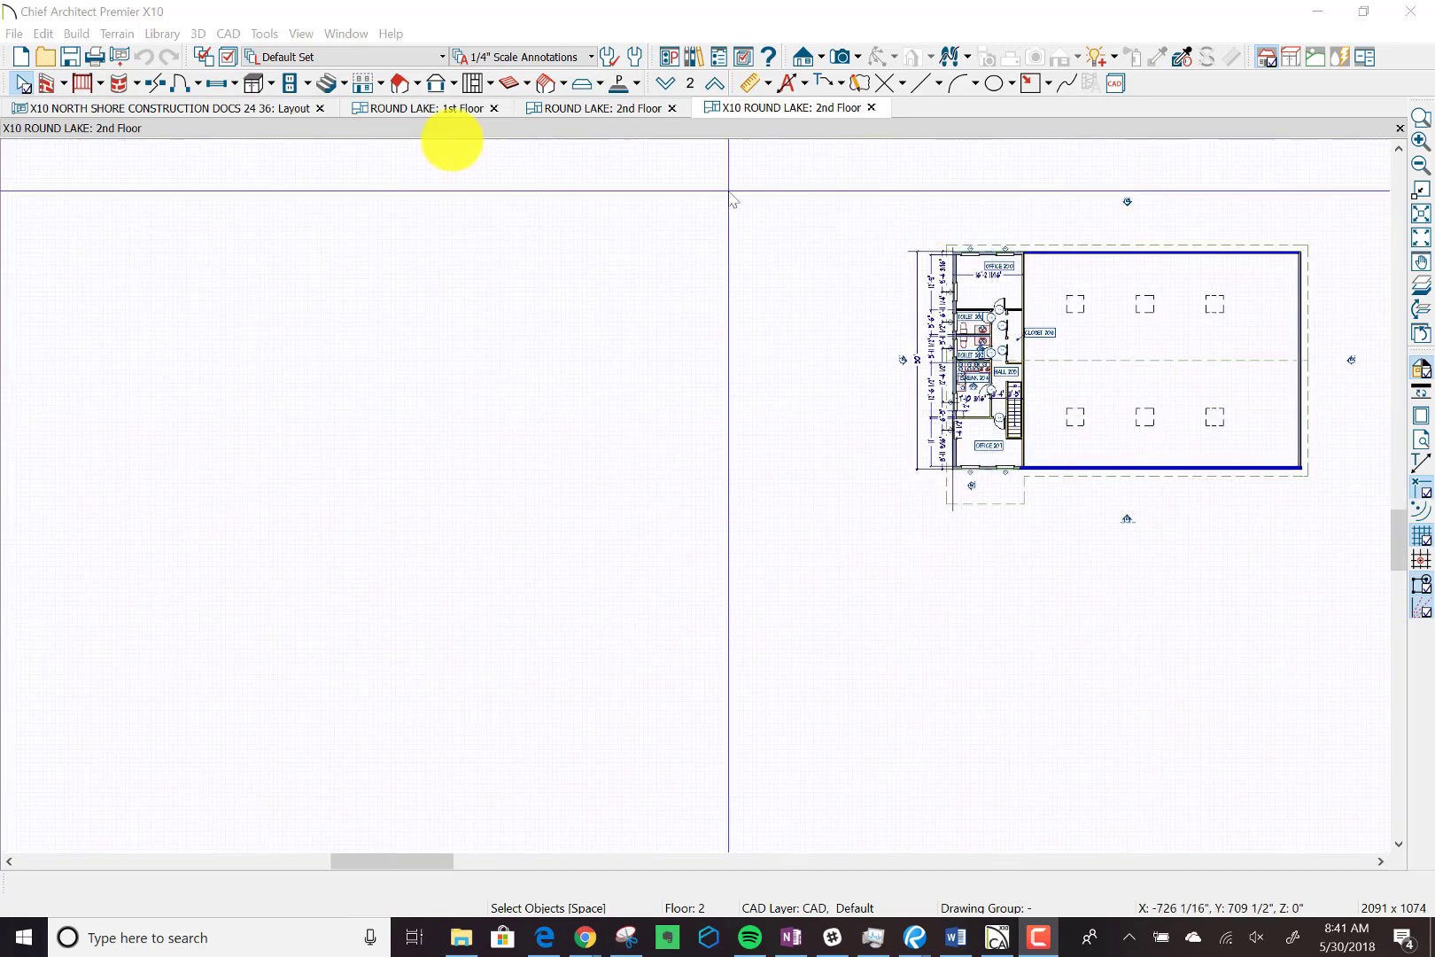
Return to the construction documents layout and open the linked 1st Floor plan from the first floor architectural plan's layout box.
click(221, 110)
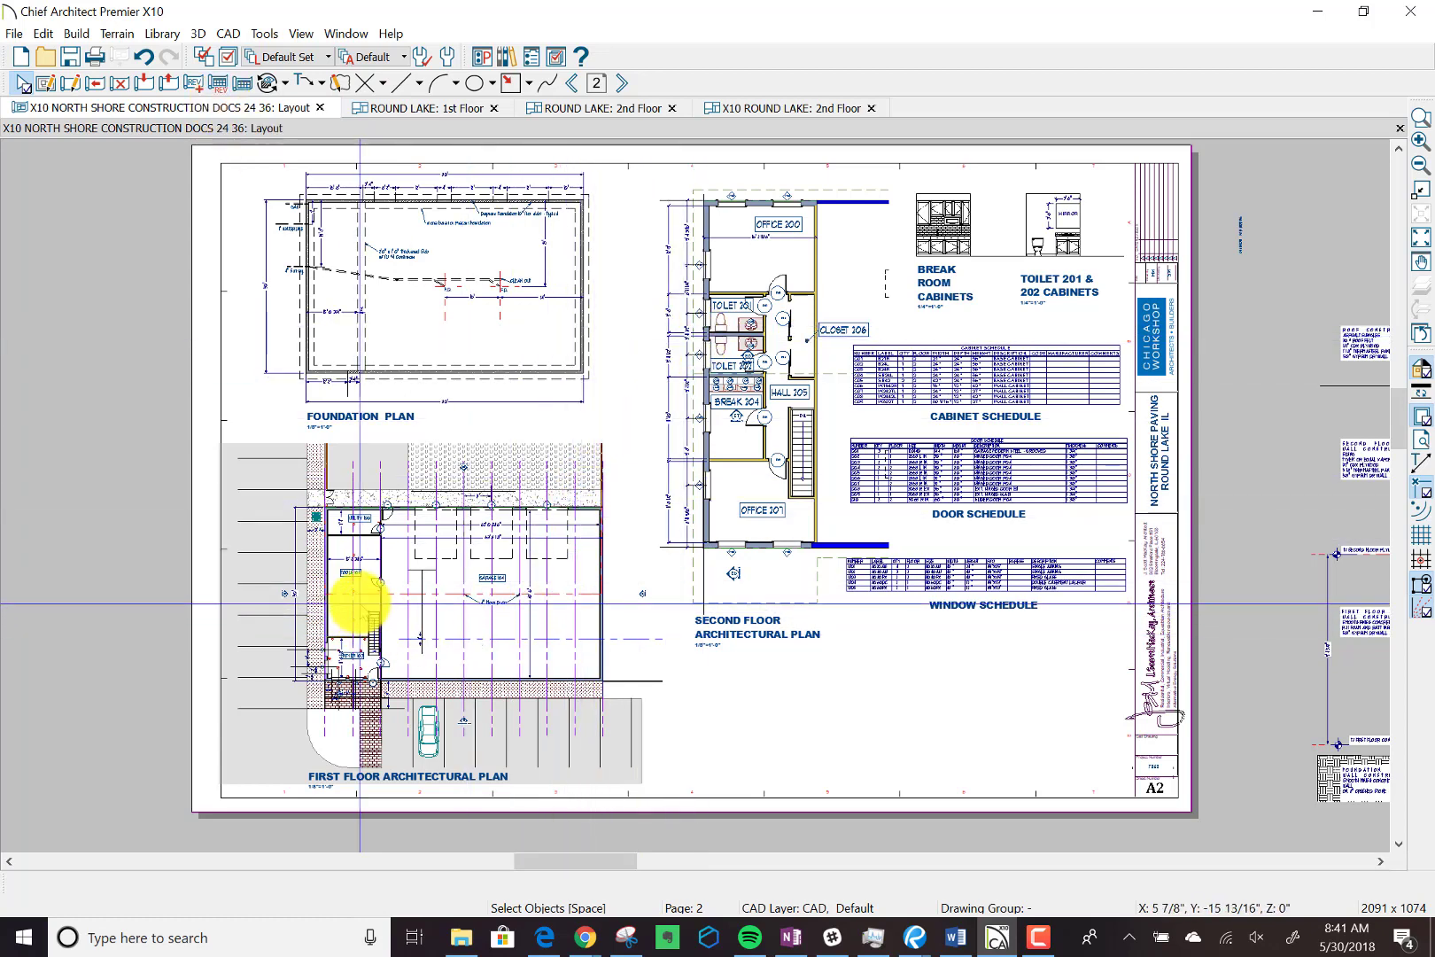
click(359, 602)
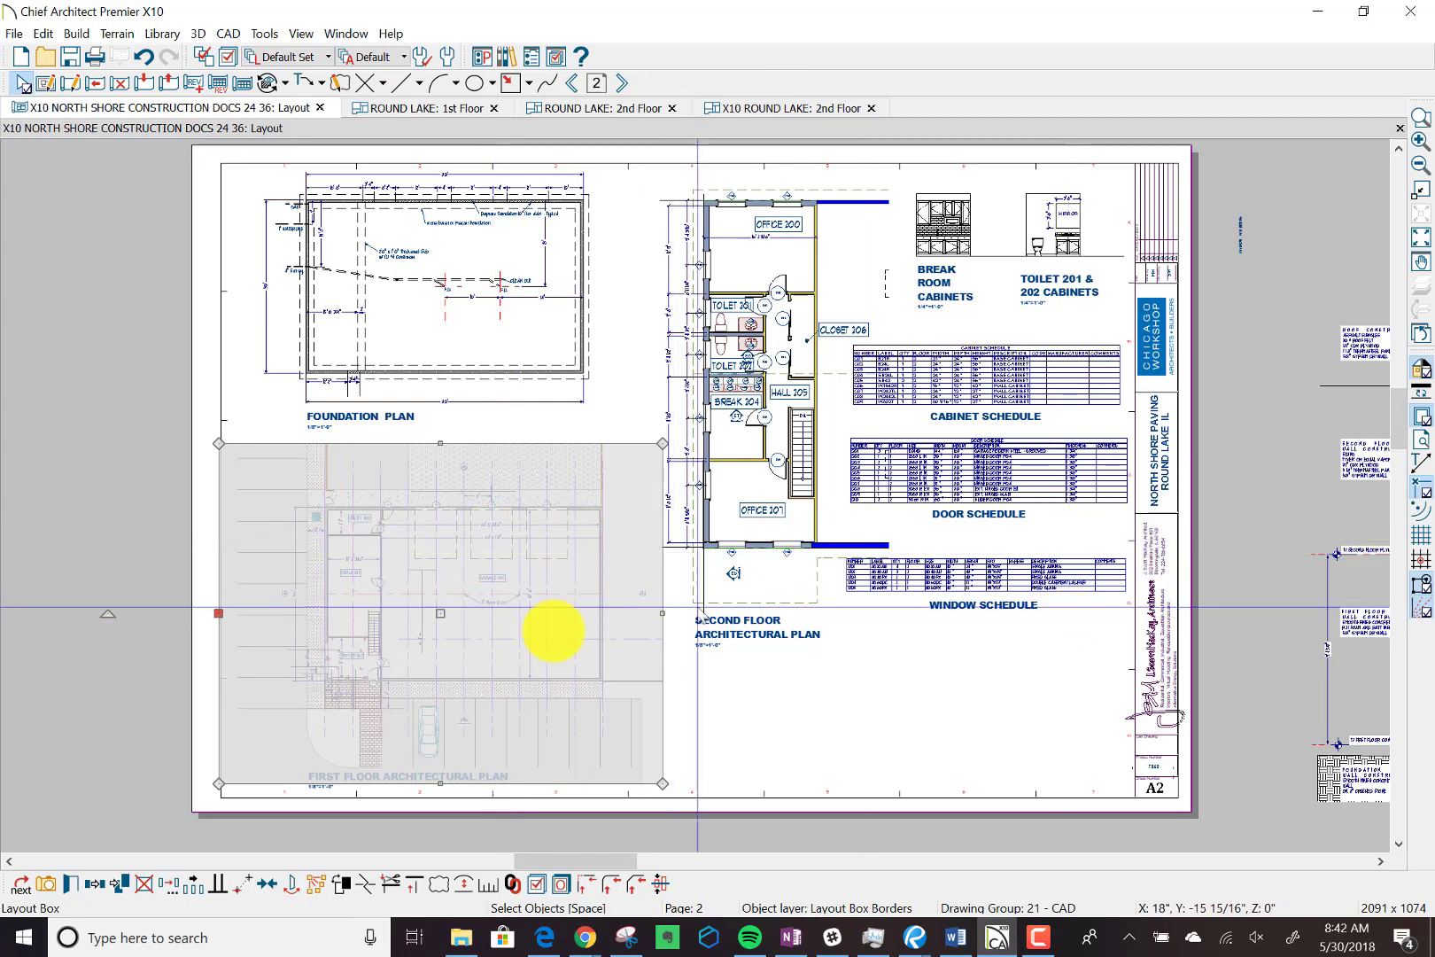
click(680, 716)
click(410, 606)
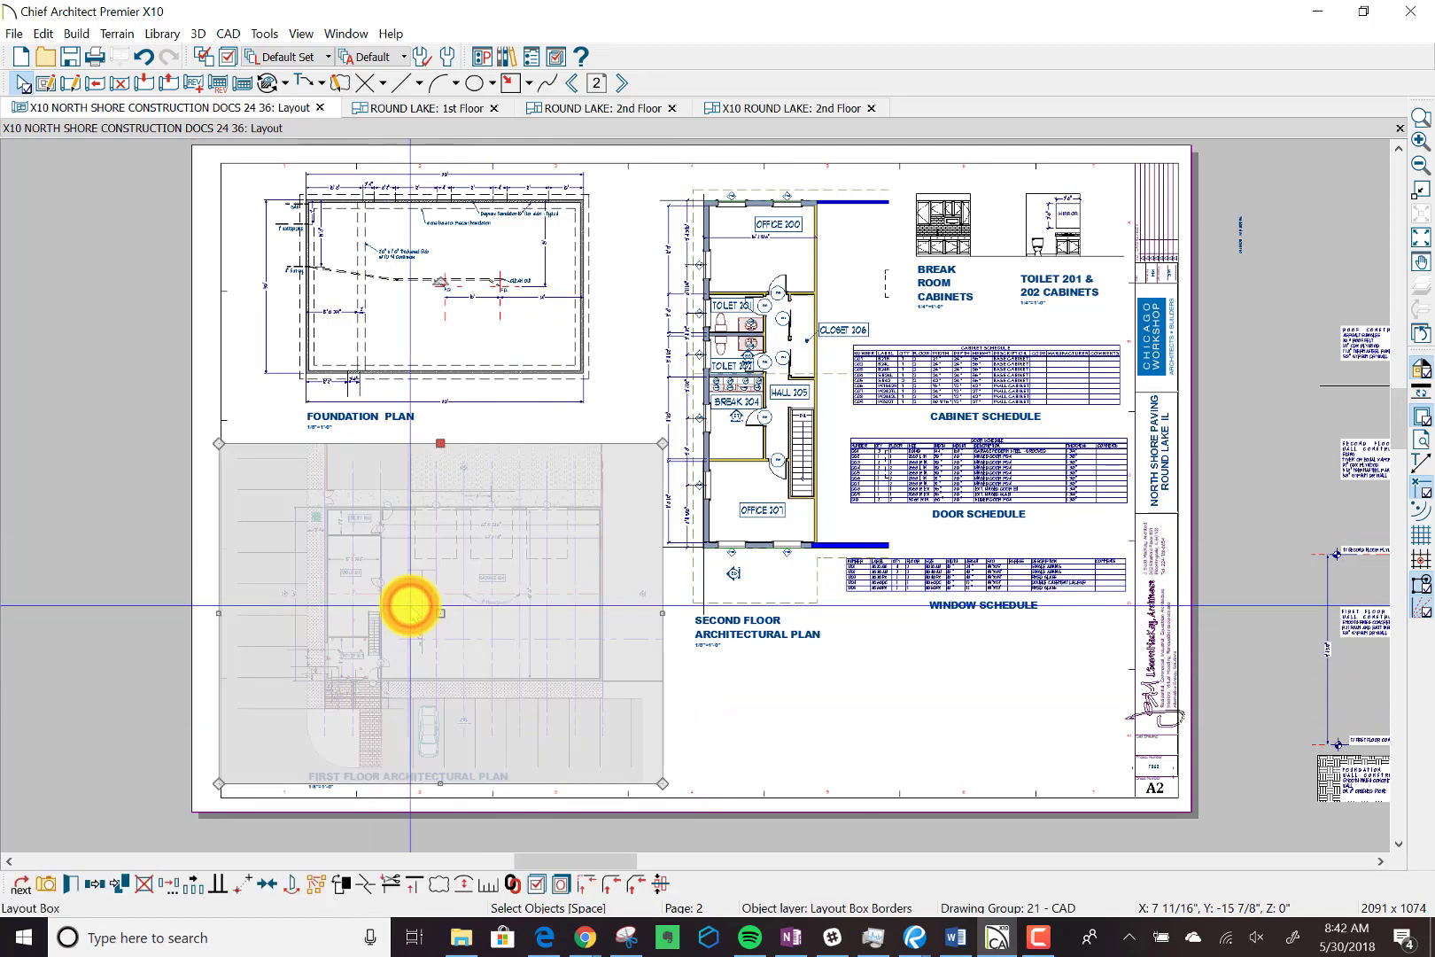
double_click(410, 606)
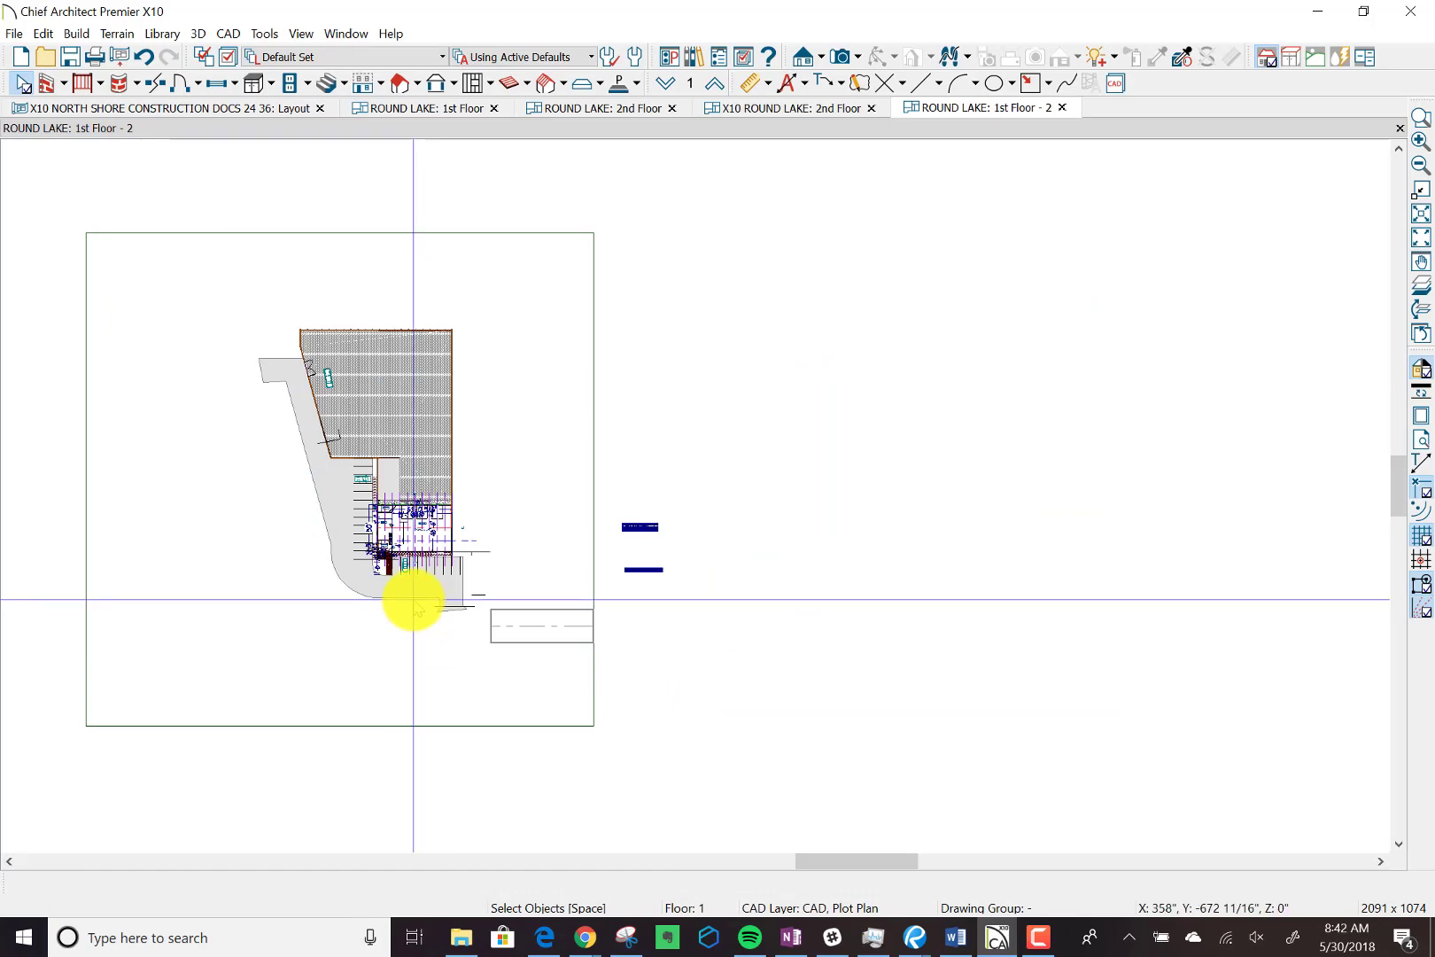
Move the foyer's vertical dimension line toward the exterior wall so it clears the FOYER 103 room label.
scroll(373, 592, up, 4)
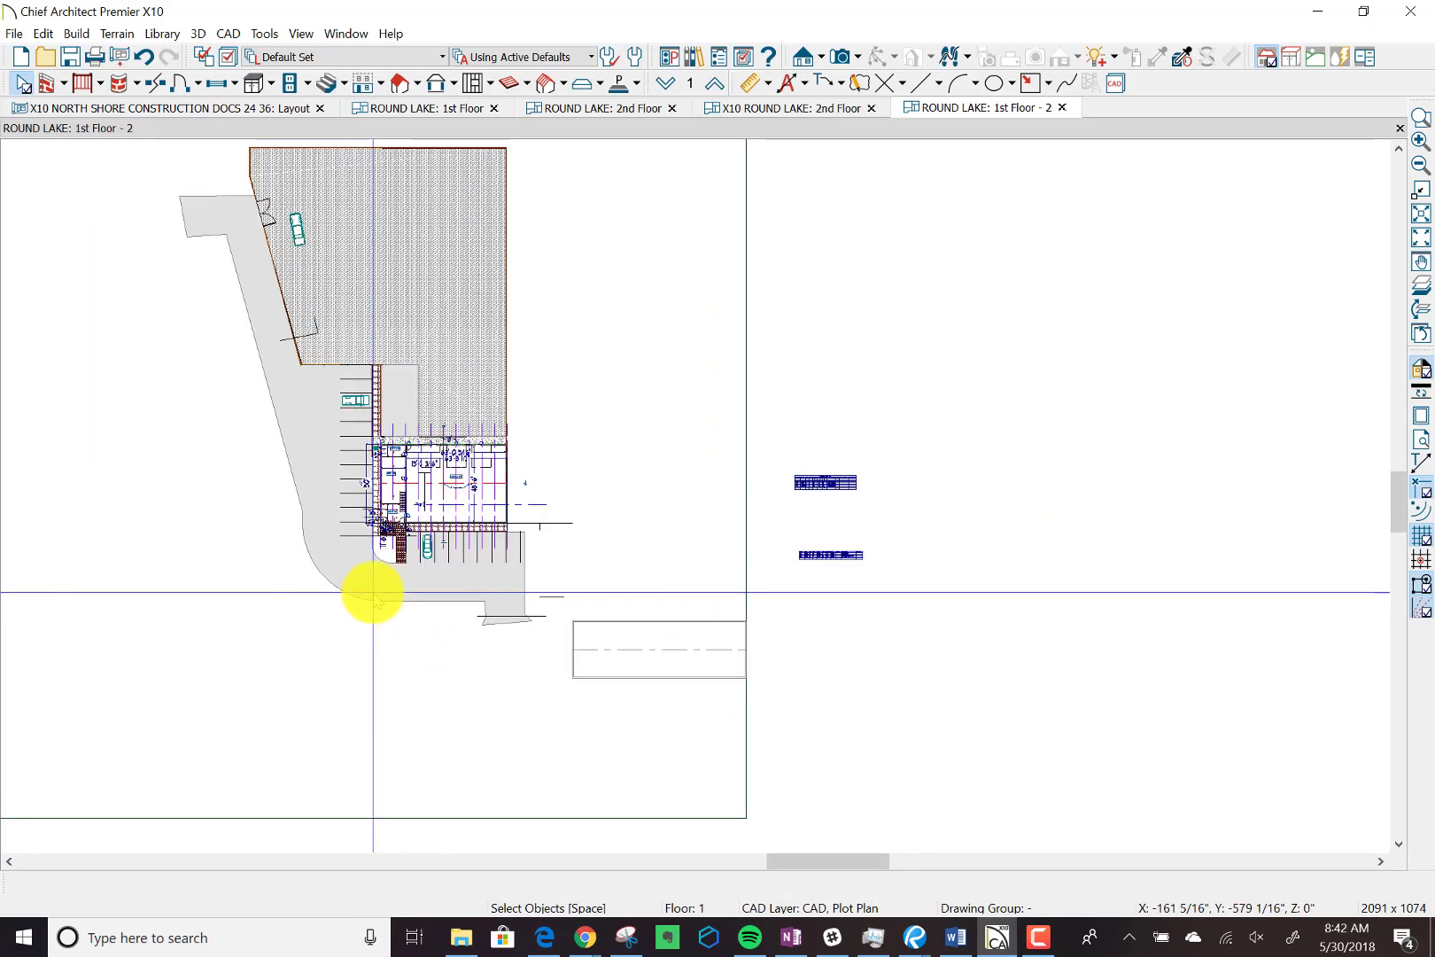
scroll(373, 592, up, 2)
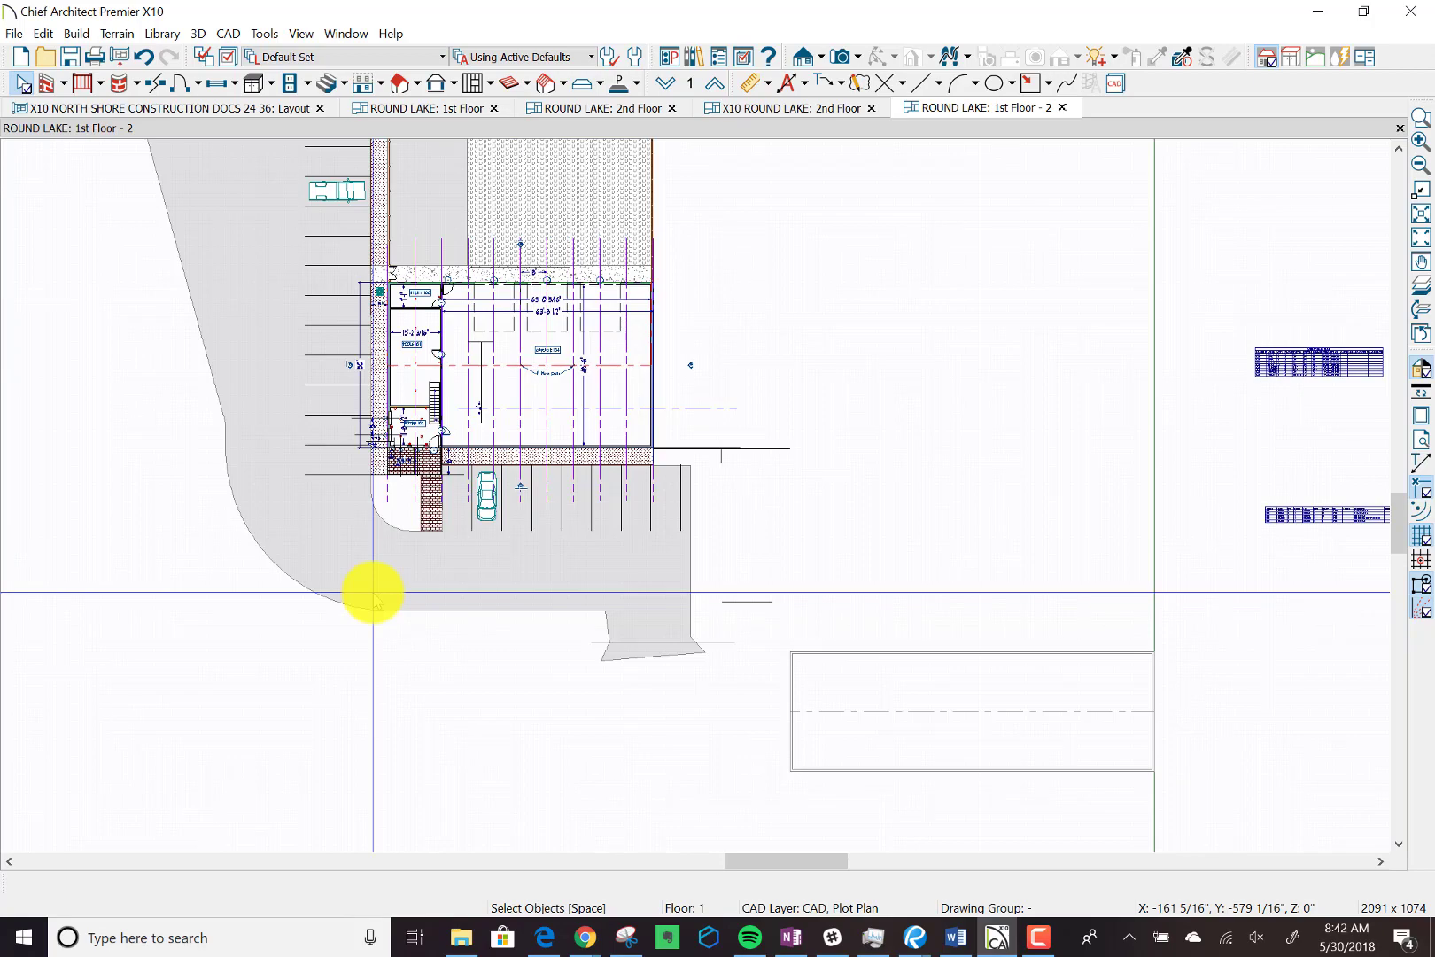
scroll(381, 423, up, 3)
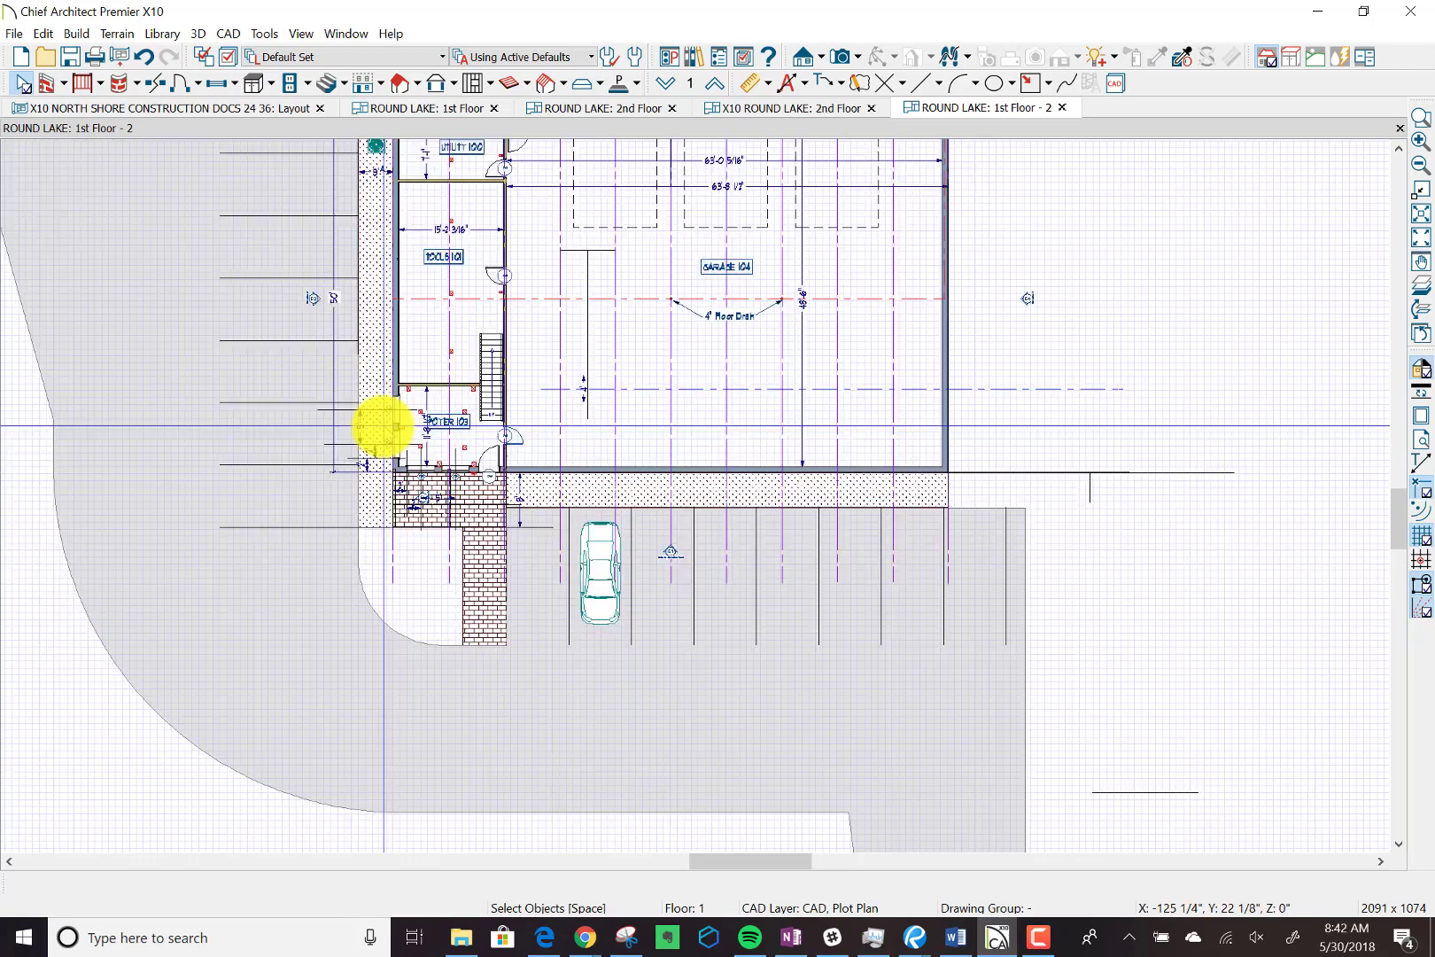
scroll(381, 425, up, 5)
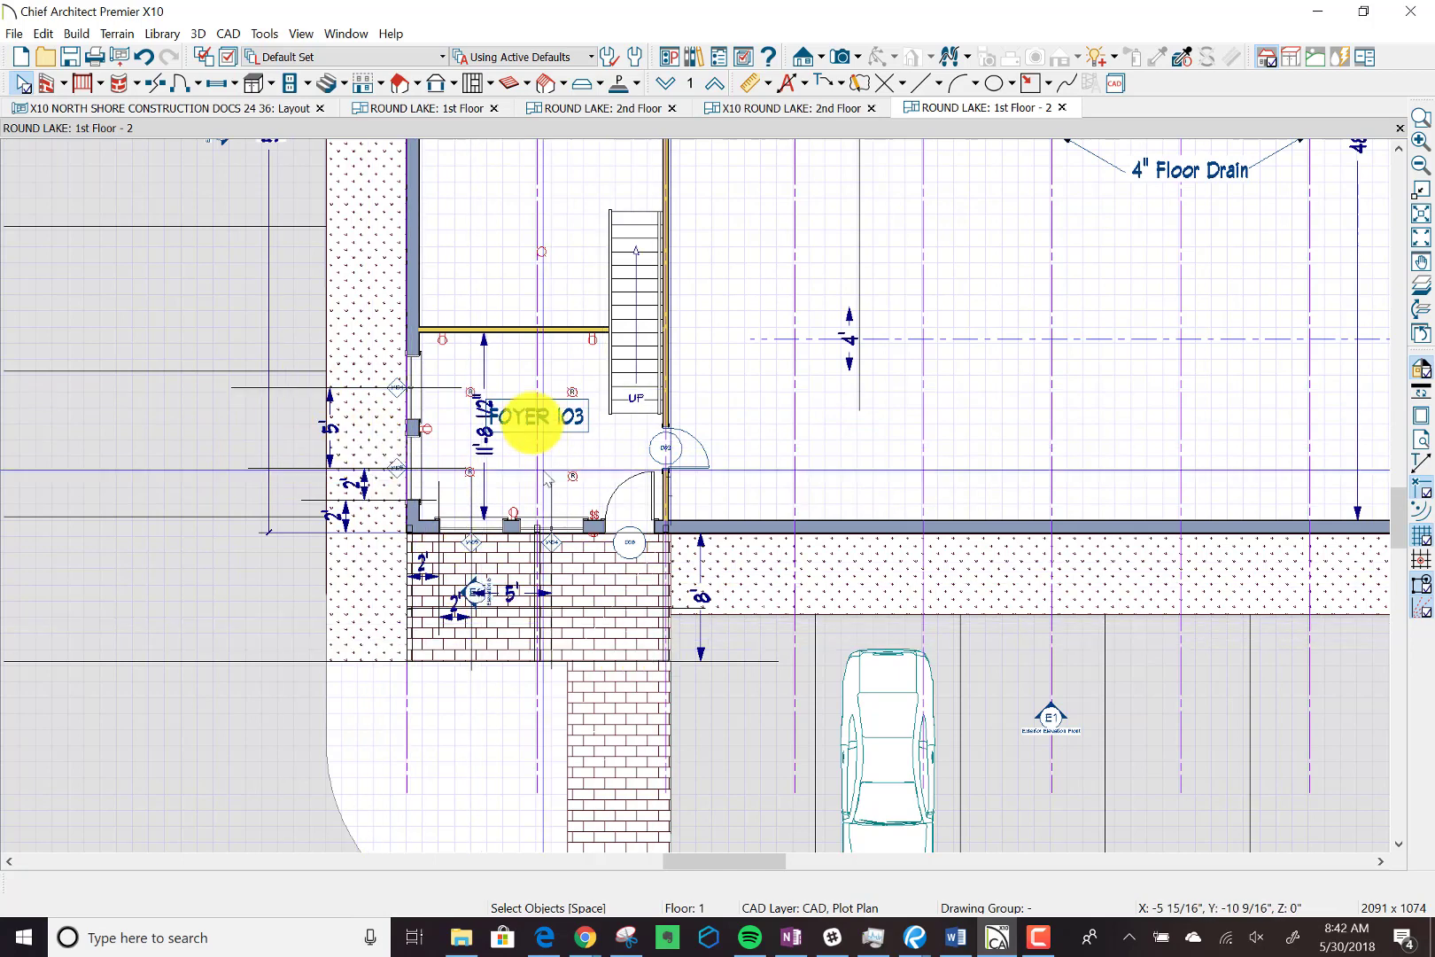
click(486, 370)
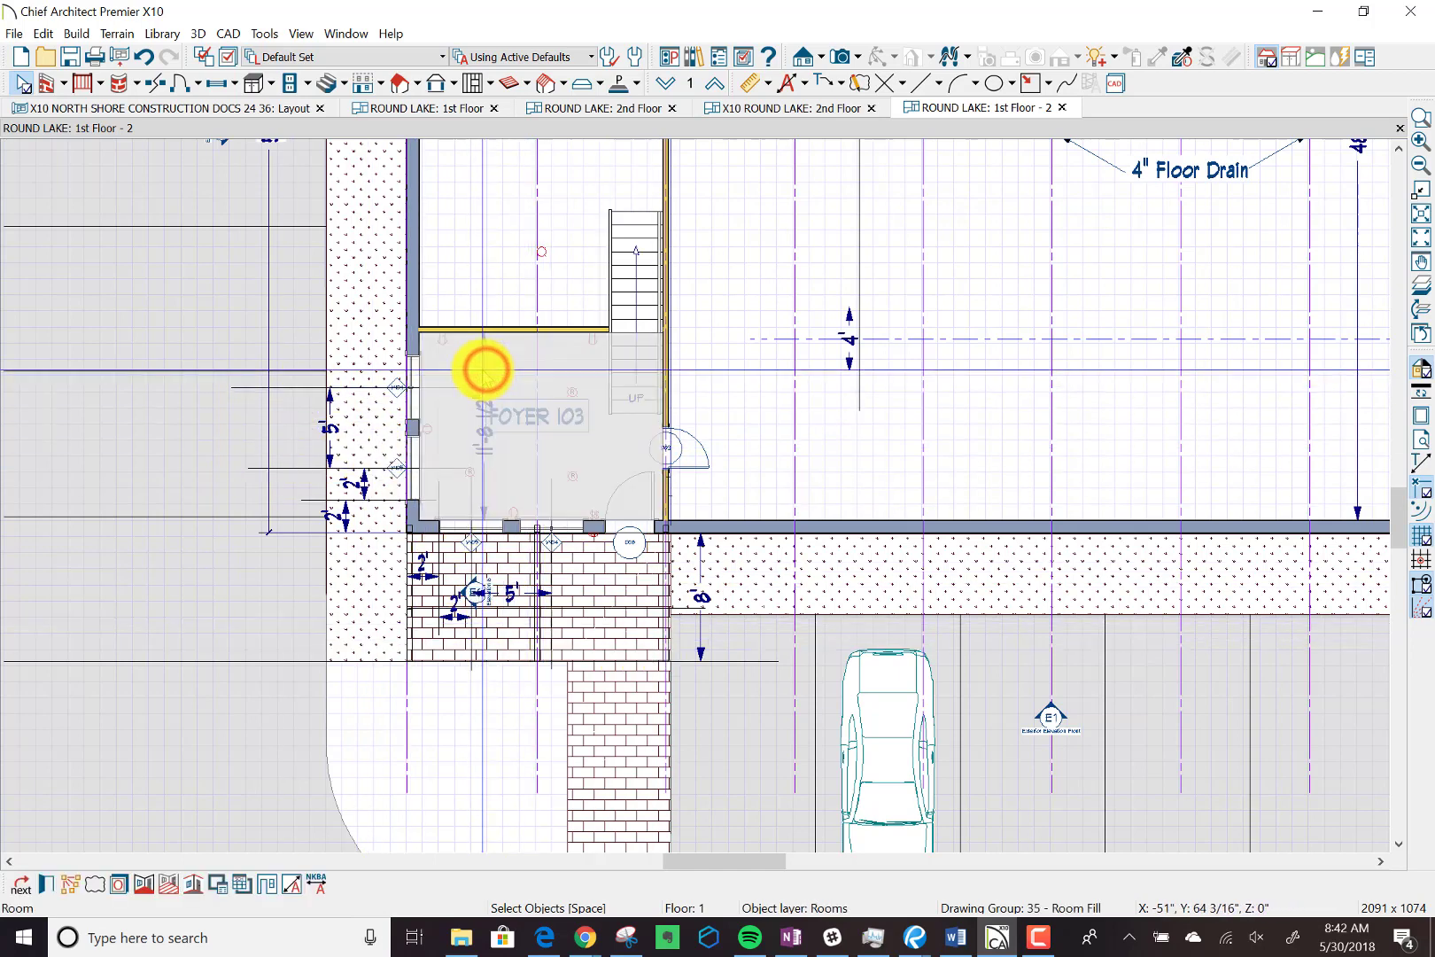
click(484, 370)
drag(484, 369, 460, 360)
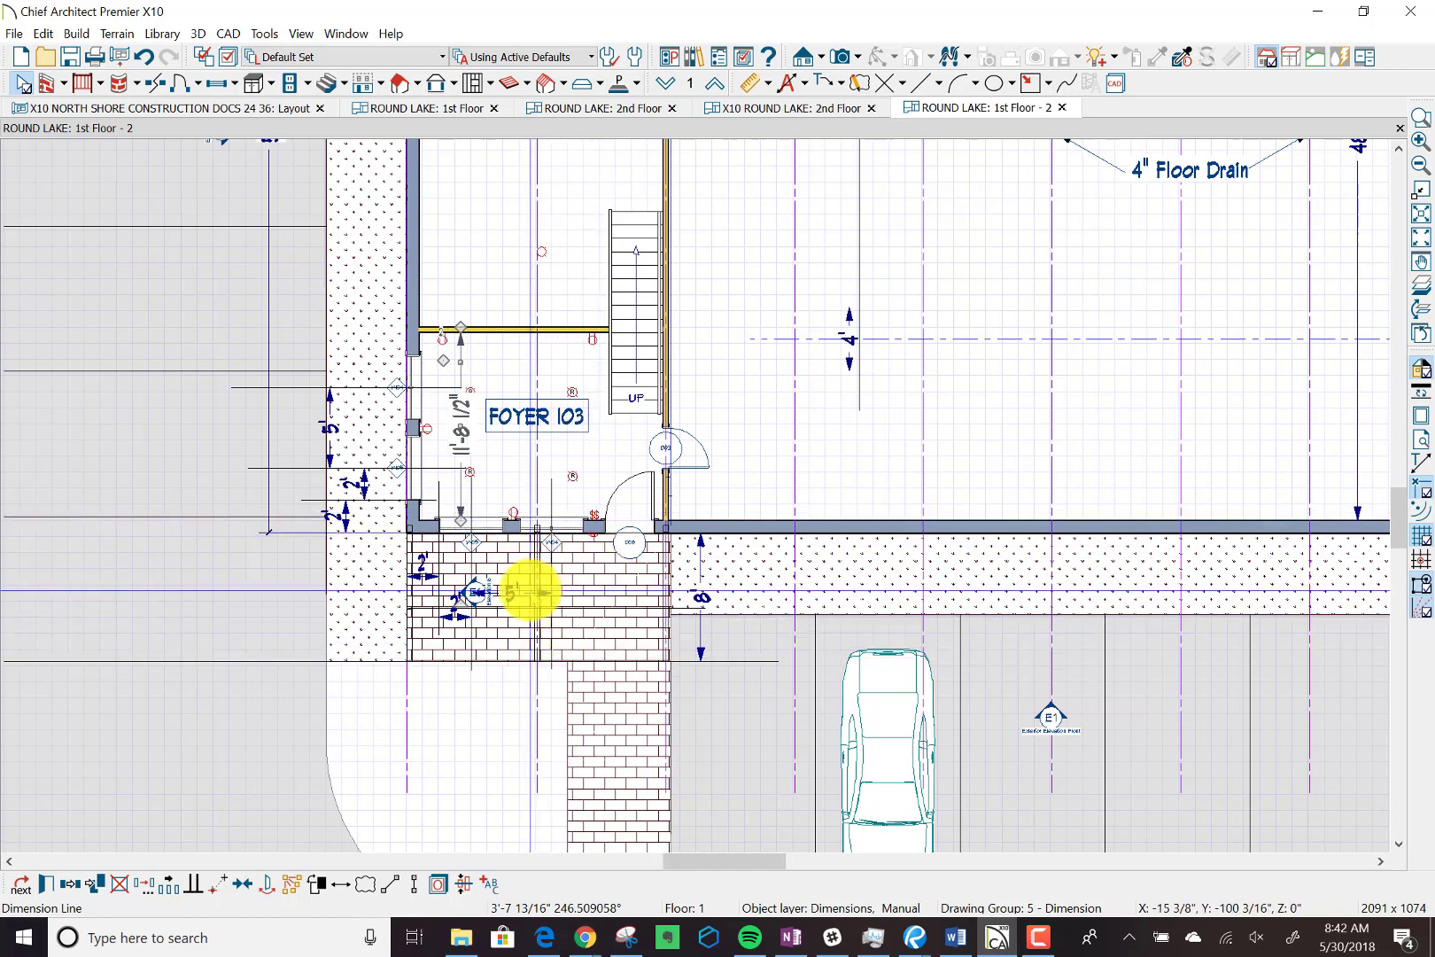
Move the 5' and lower 2' window dimensions below the foyer's front wall up into line with the 2' corner dimension.
click(530, 592)
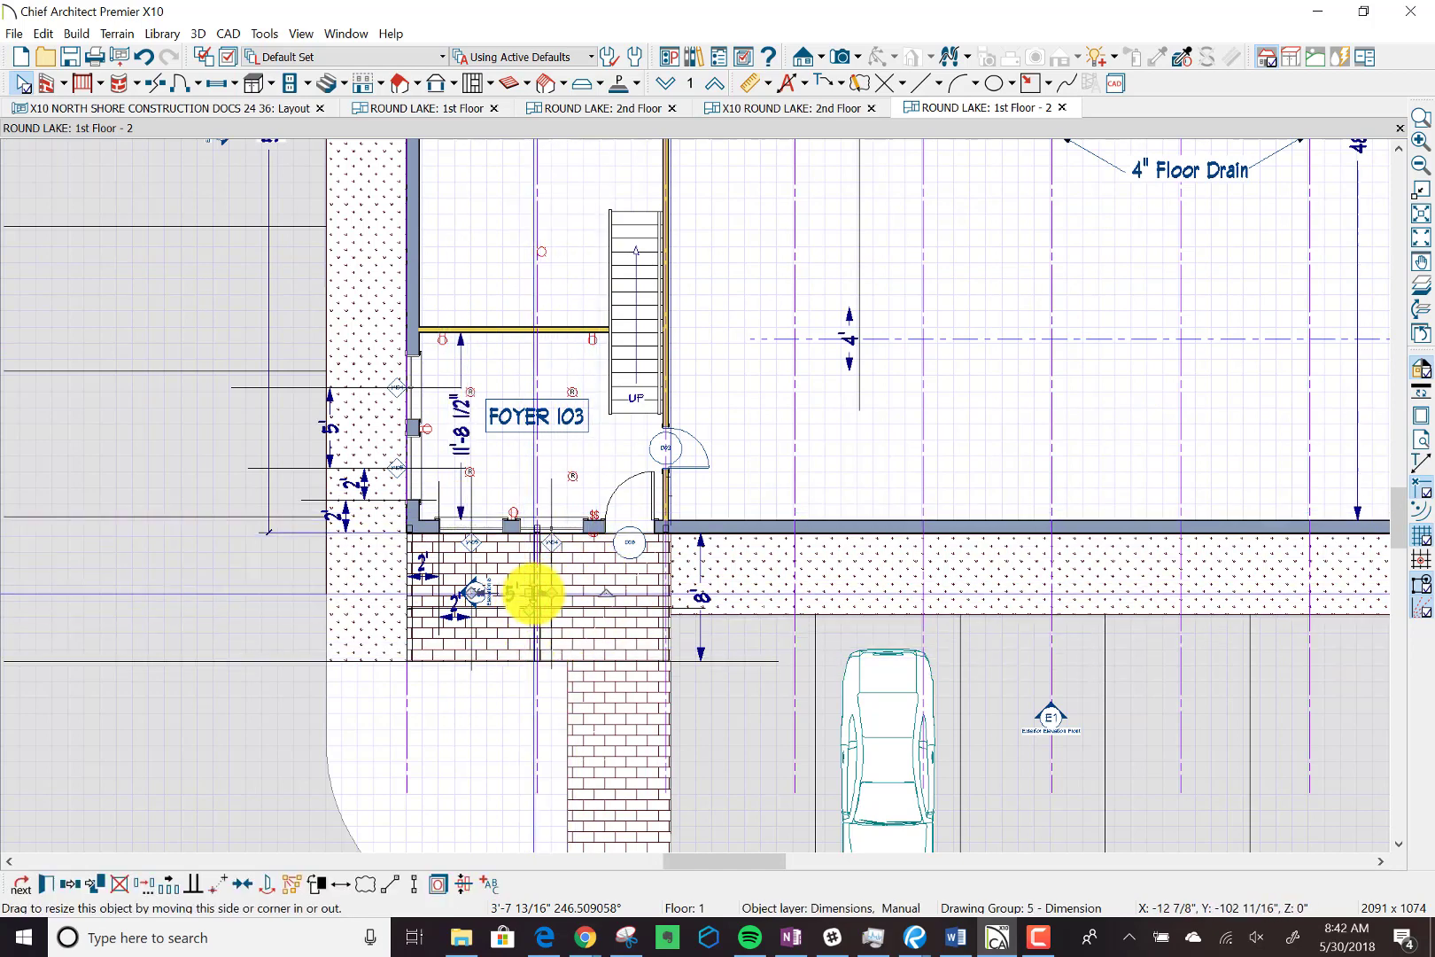
drag(532, 592, 542, 577)
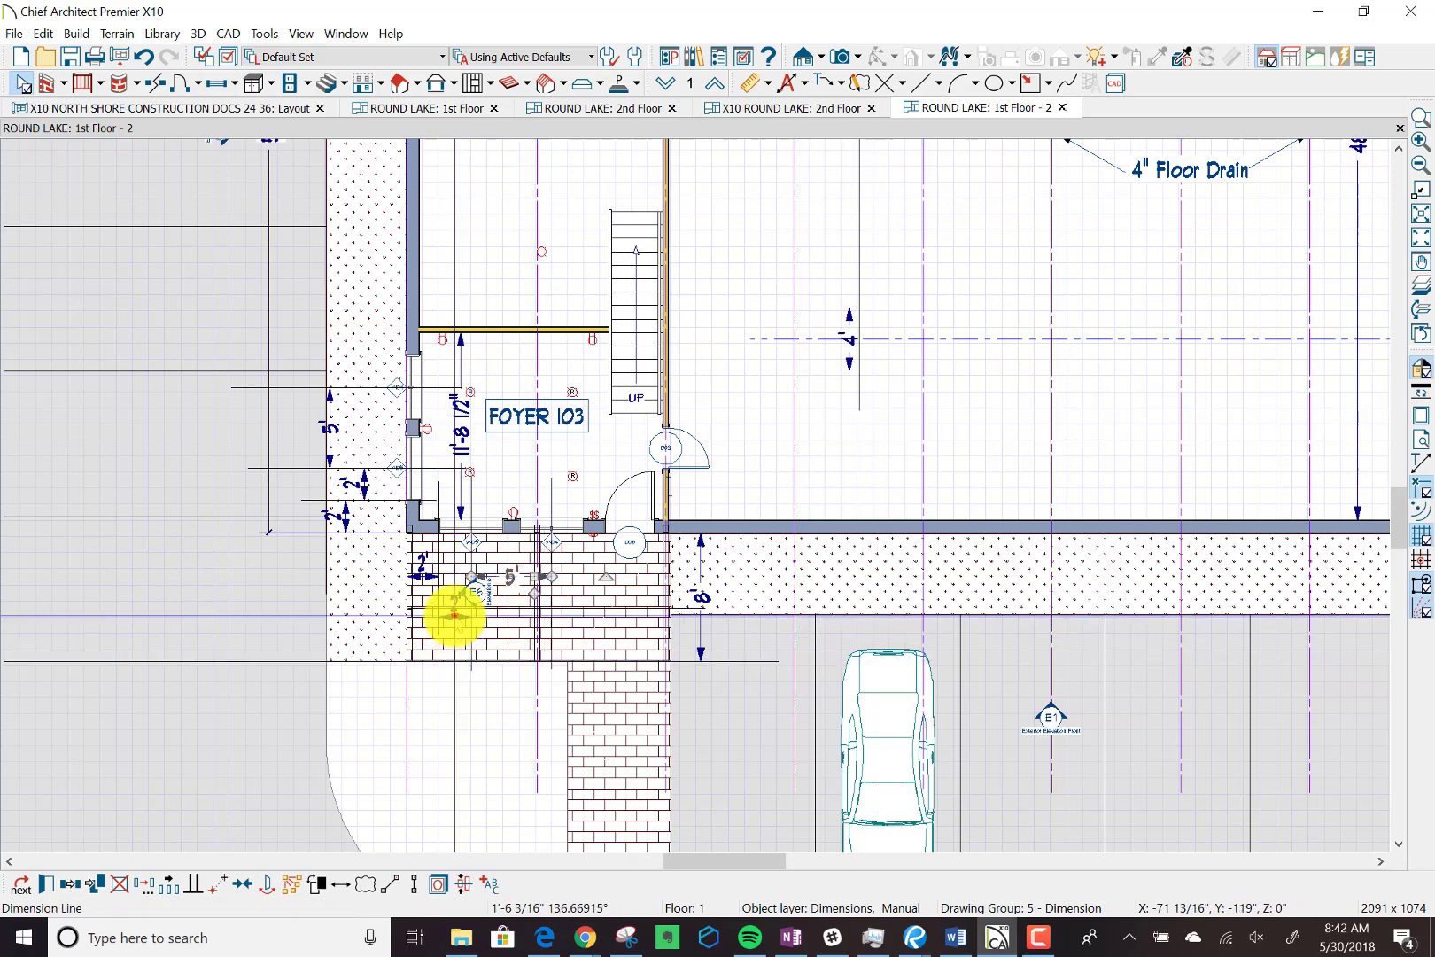
click(454, 616)
drag(455, 623, 503, 576)
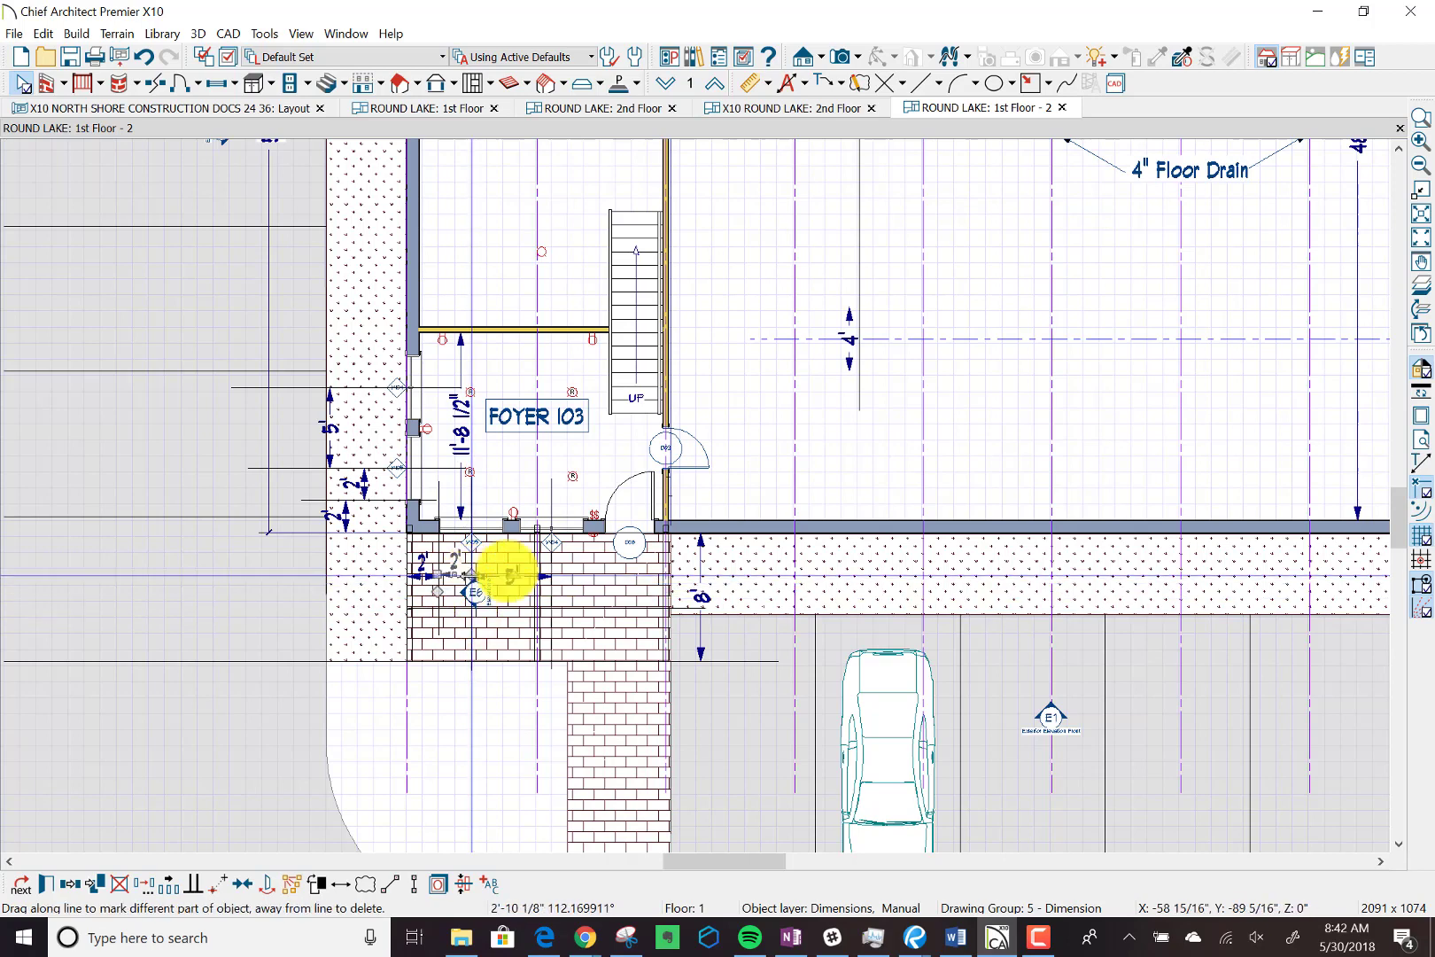
click(553, 546)
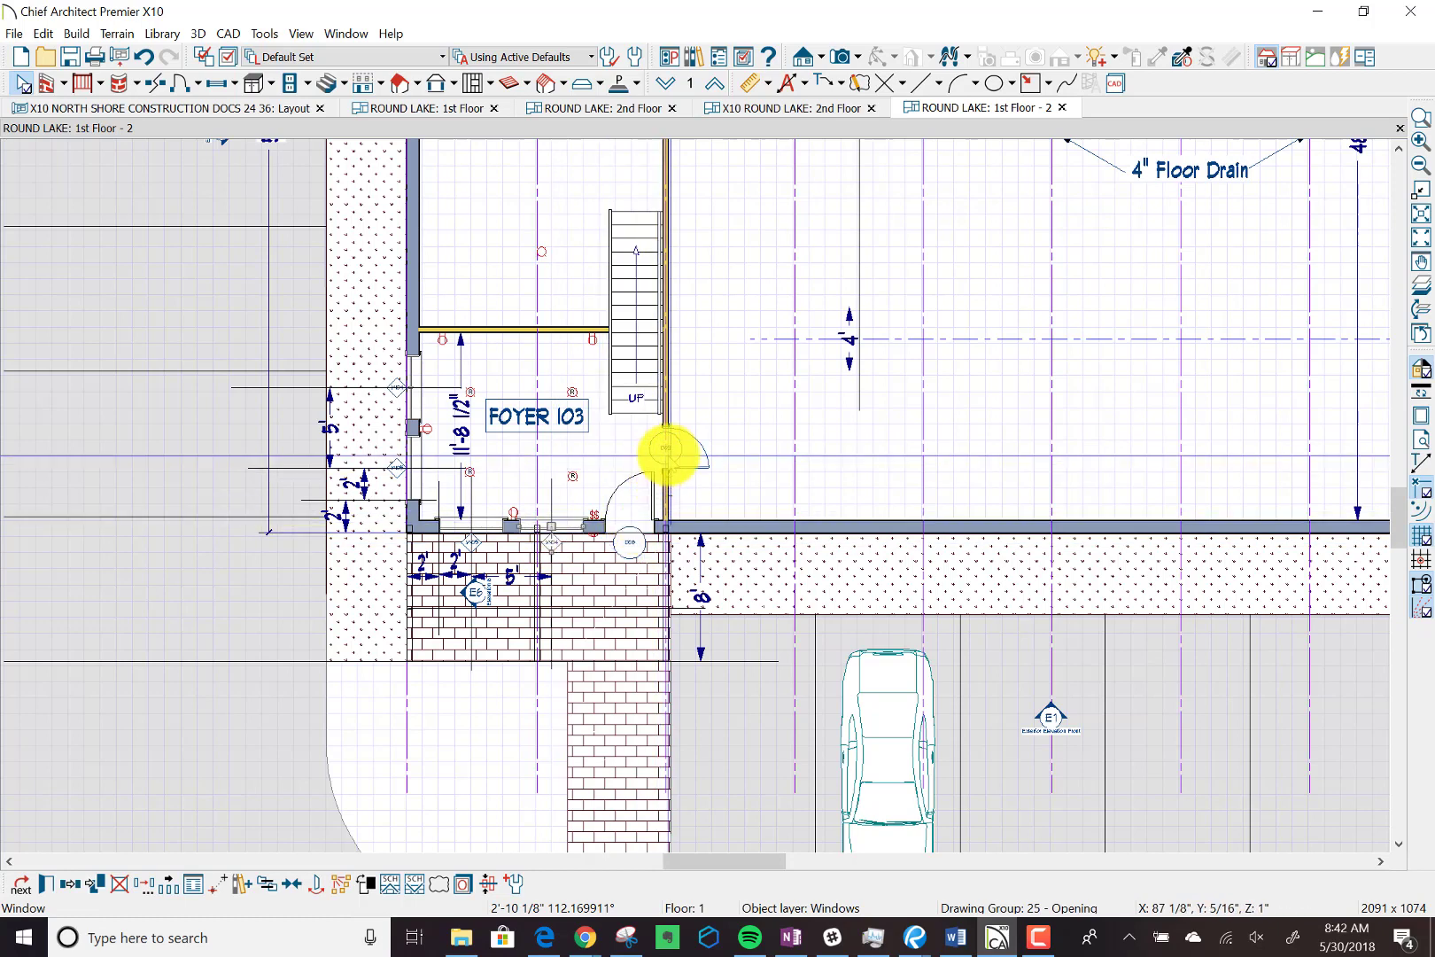
Open the saved callout defaults from the plan's Text, Callouts and Markers default settings.
click(679, 445)
click(657, 448)
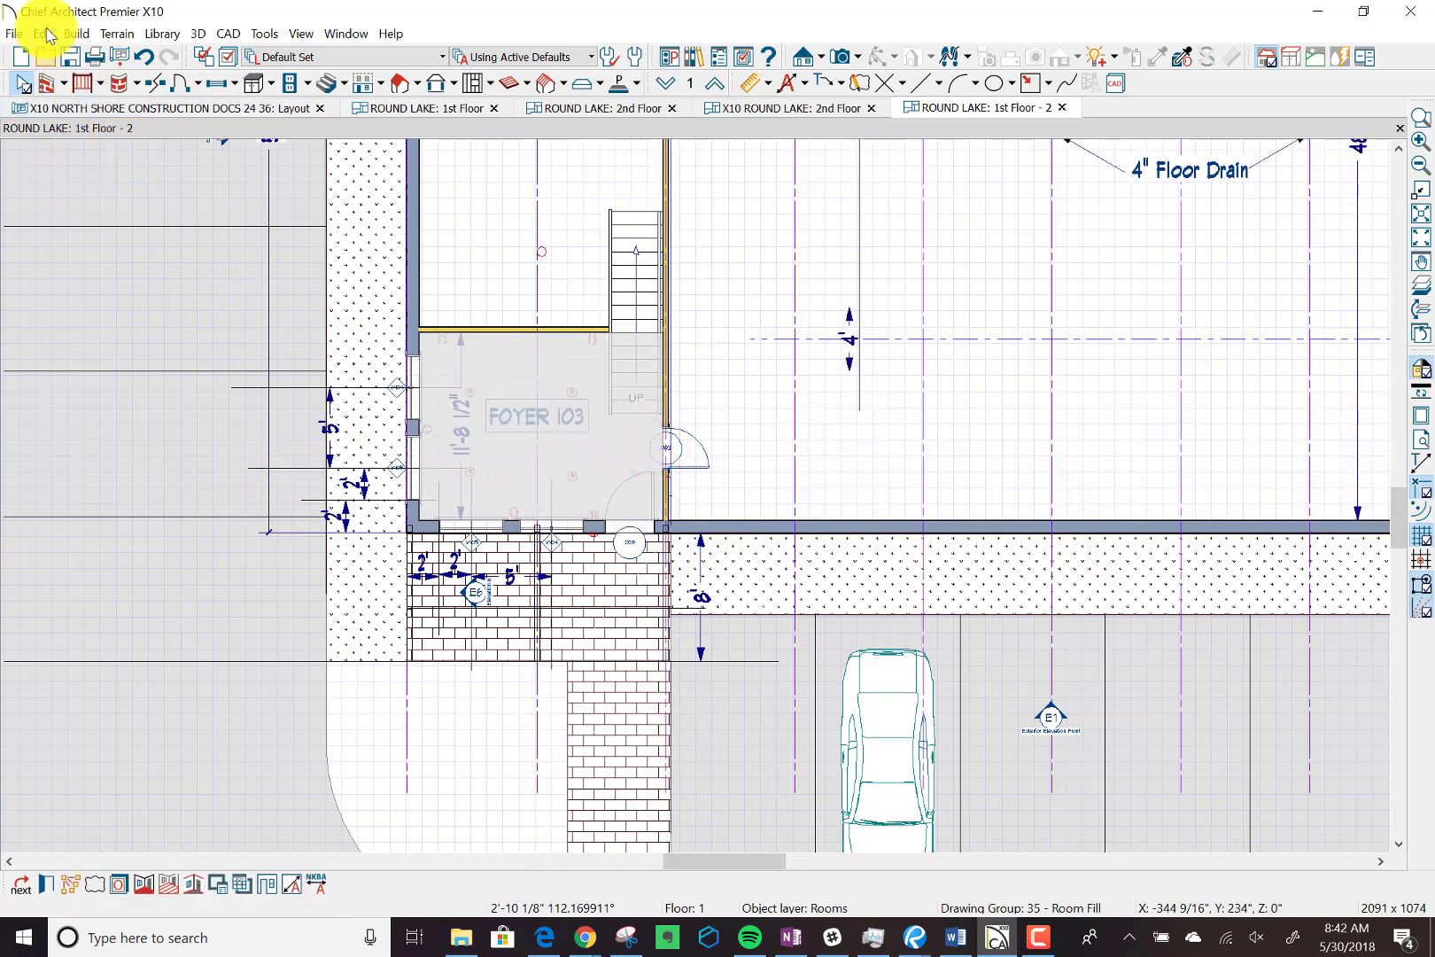
click(44, 34)
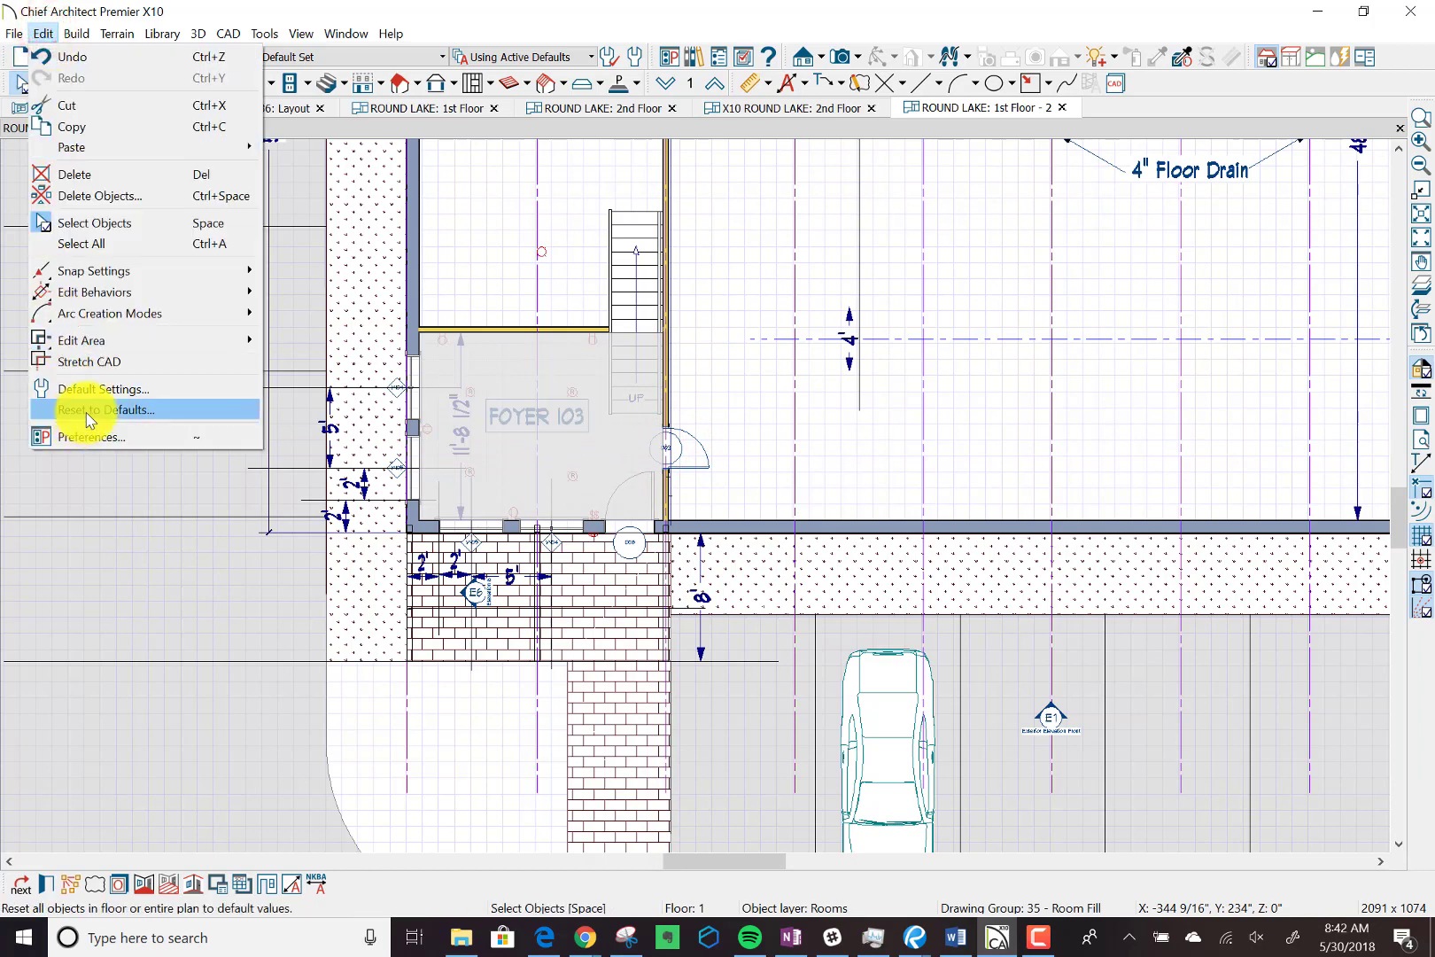
click(143, 393)
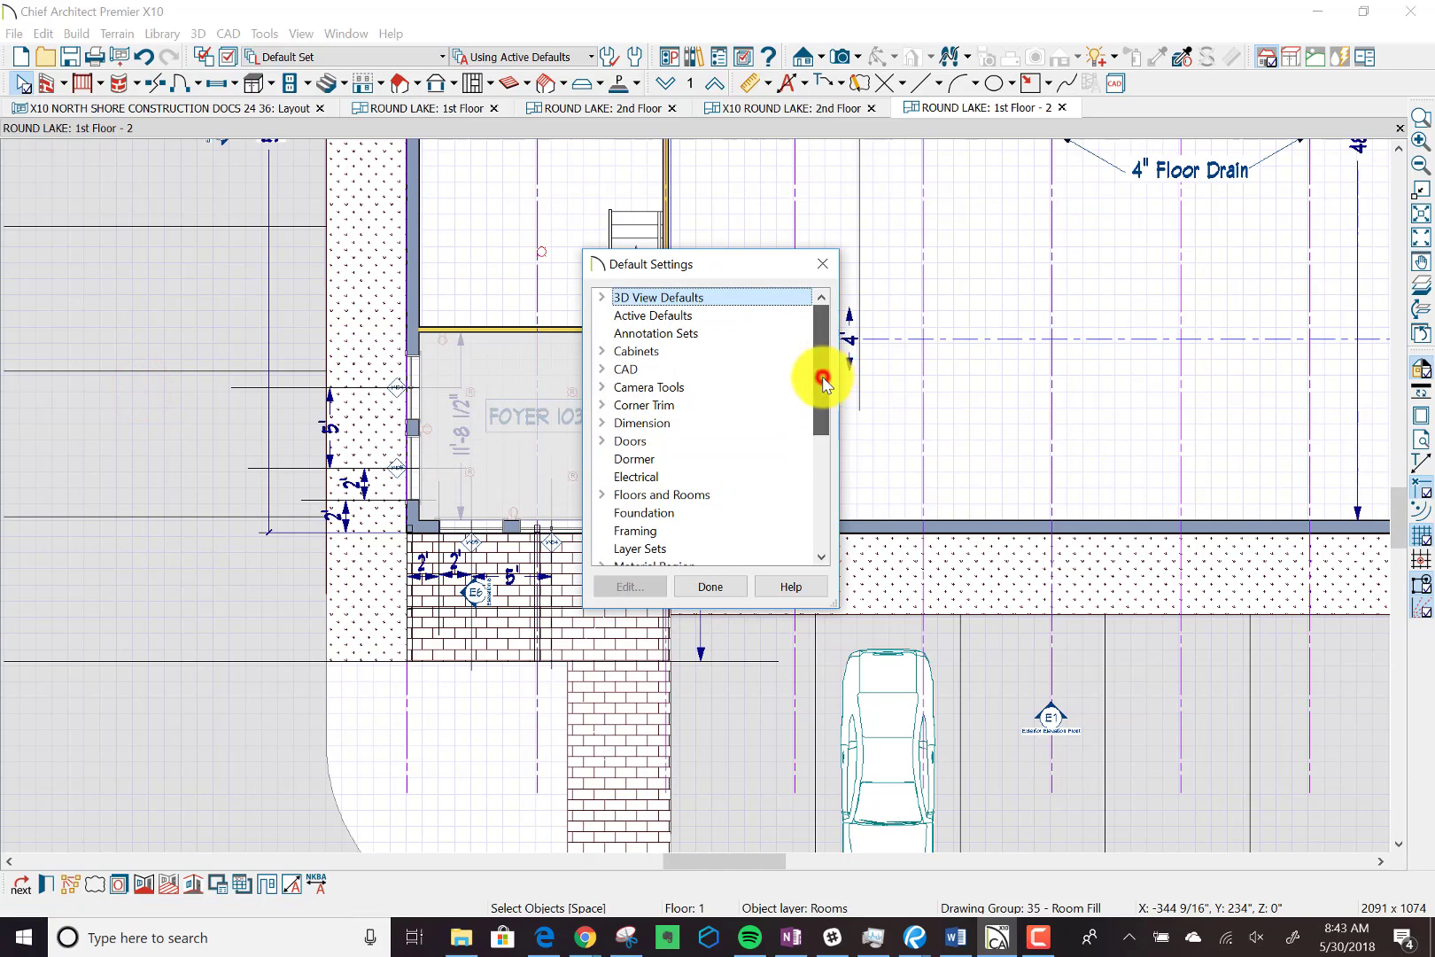
drag(823, 376, 798, 487)
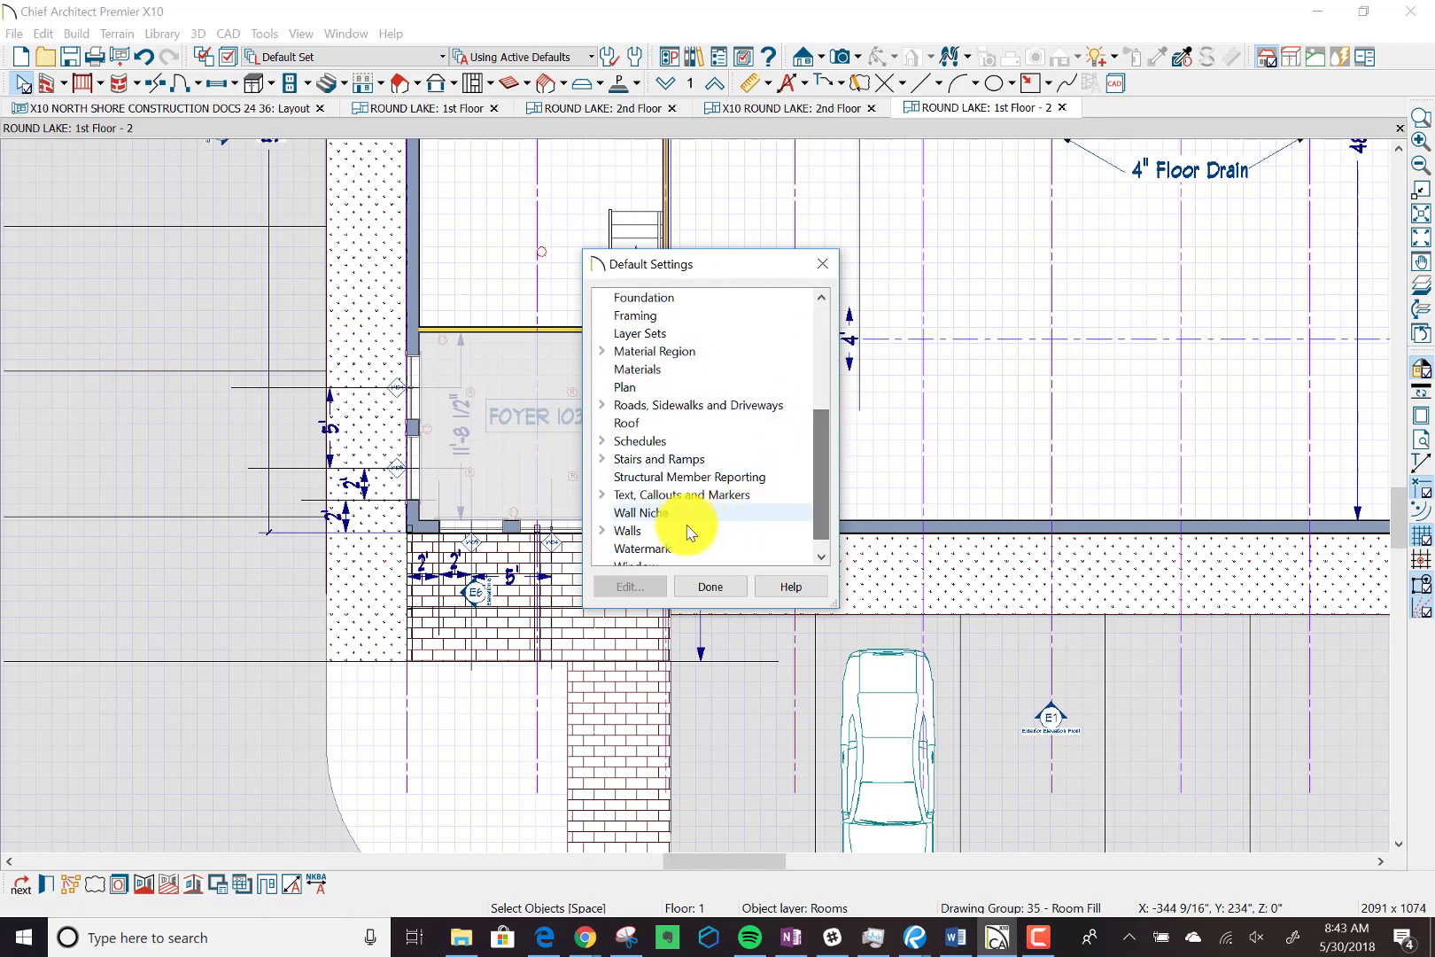
click(603, 494)
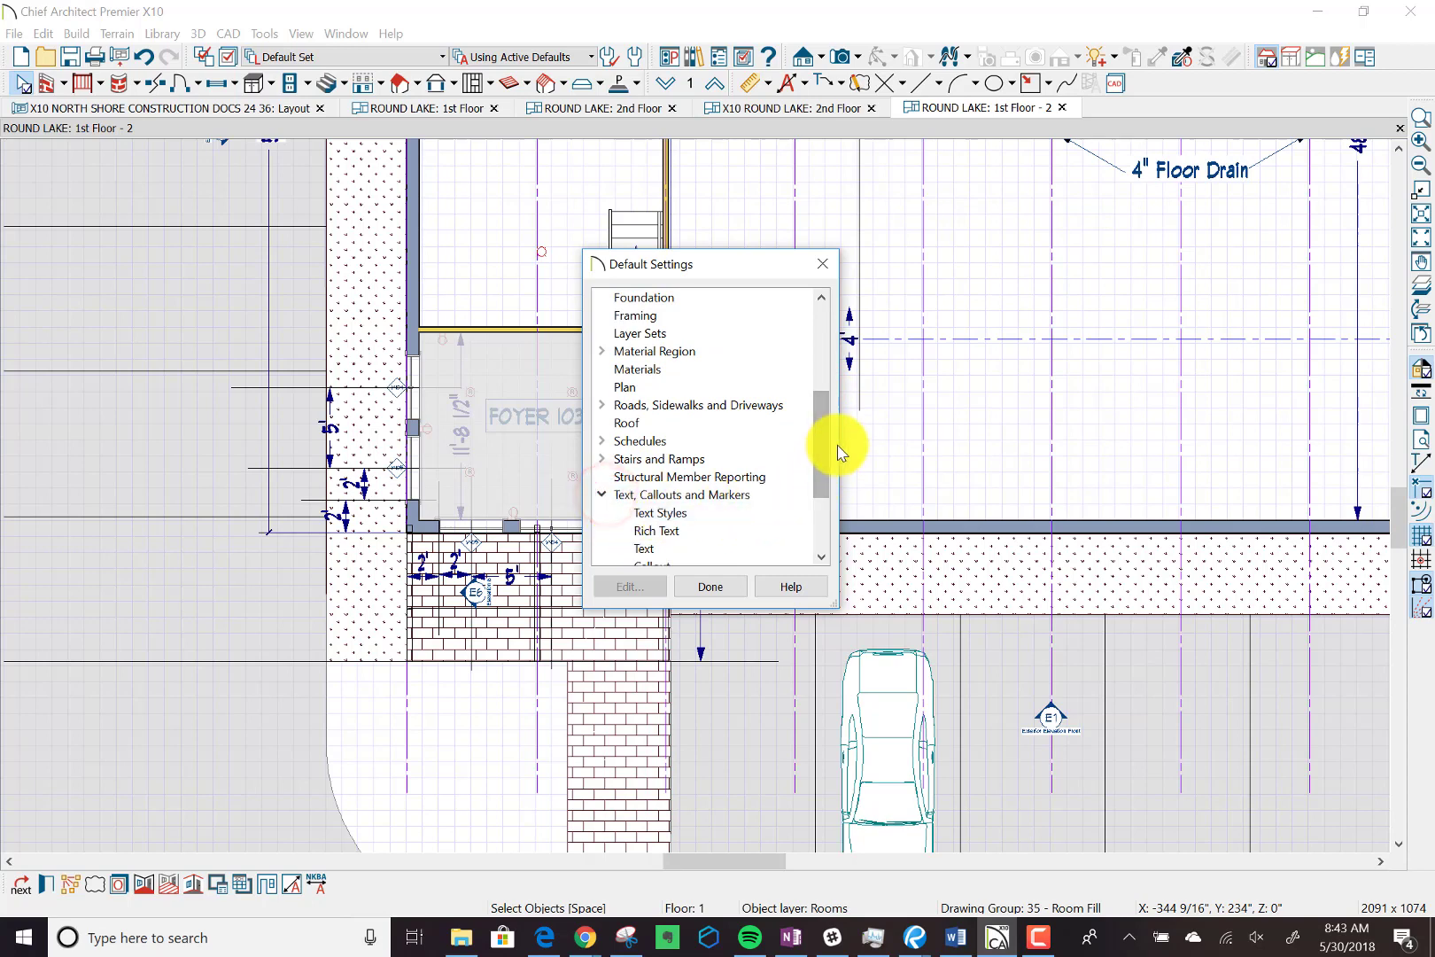
drag(824, 456, 813, 487)
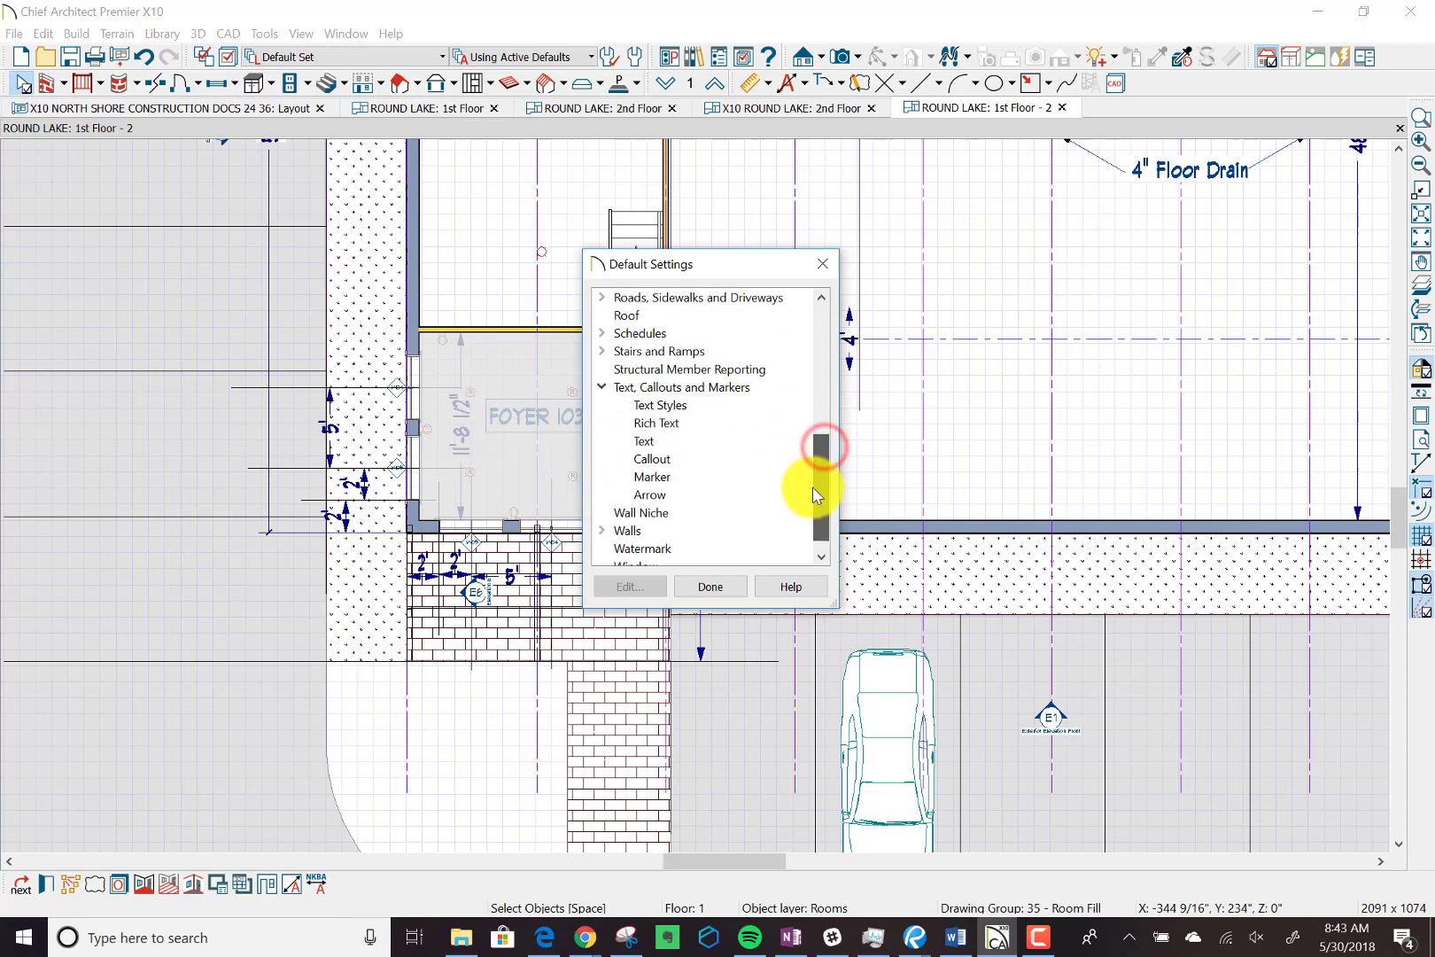
click(656, 459)
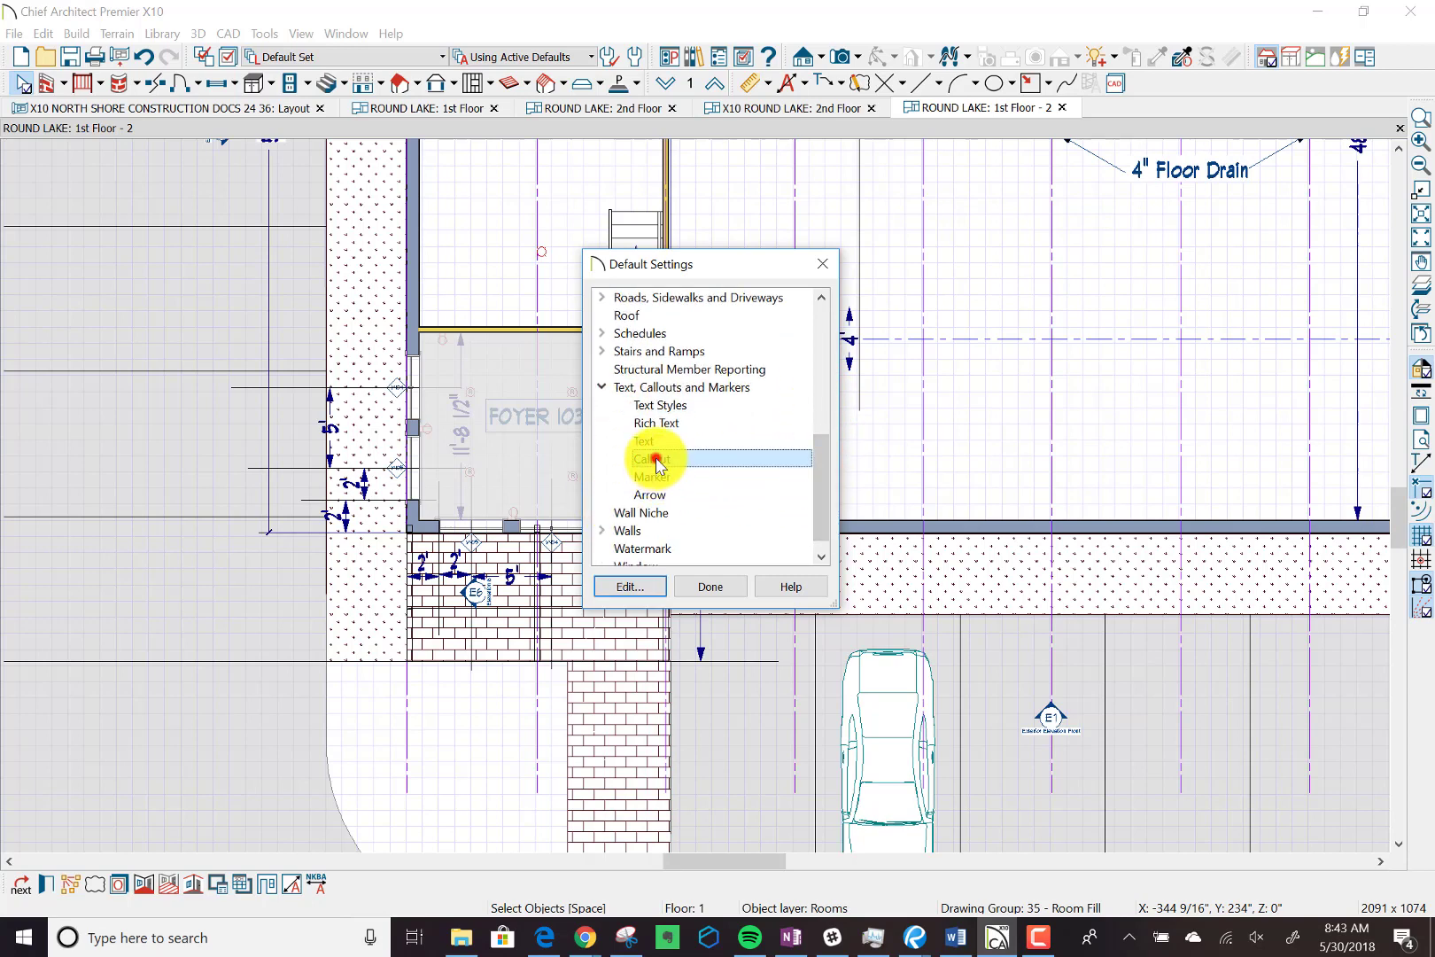
click(629, 586)
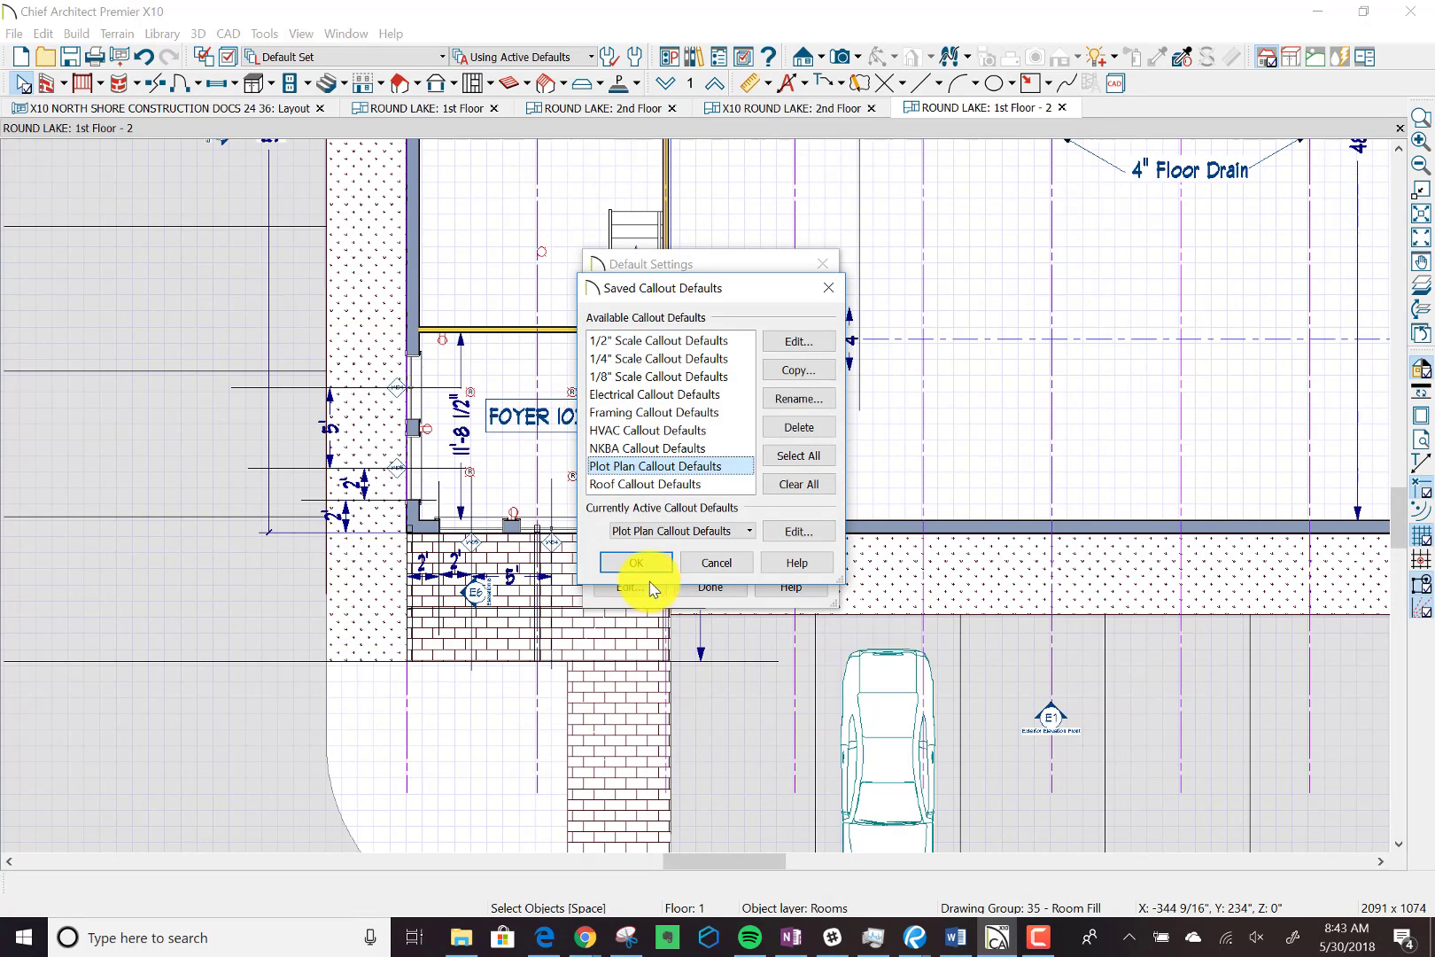
Review the shape and size options of the 1/8" Scale Callout Defaults, then leave the saved callout defaults without changes.
click(624, 362)
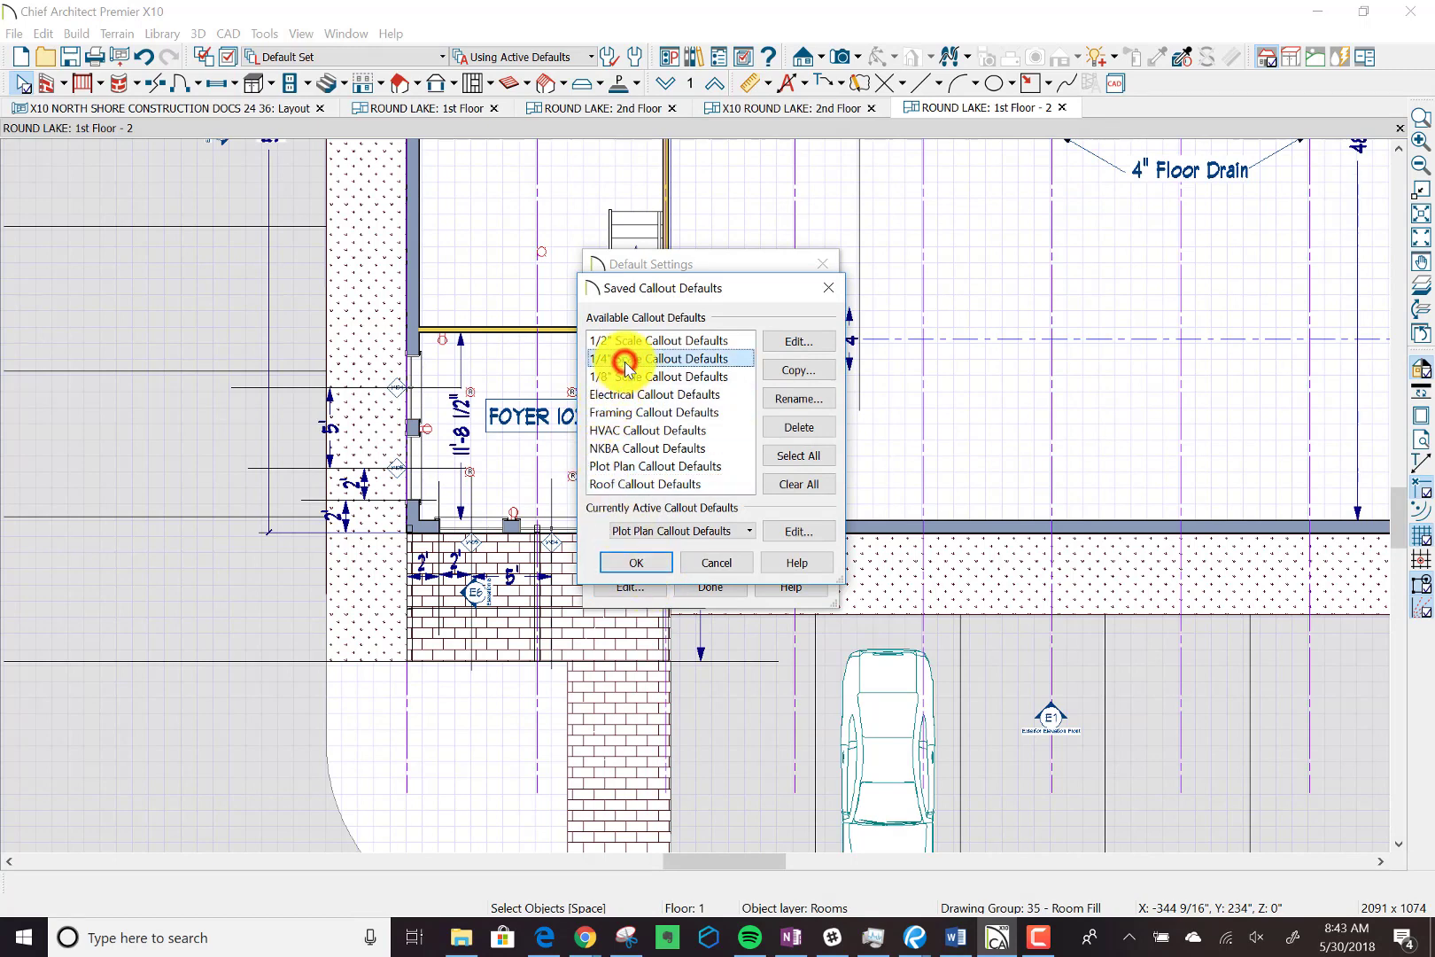
click(670, 379)
click(787, 341)
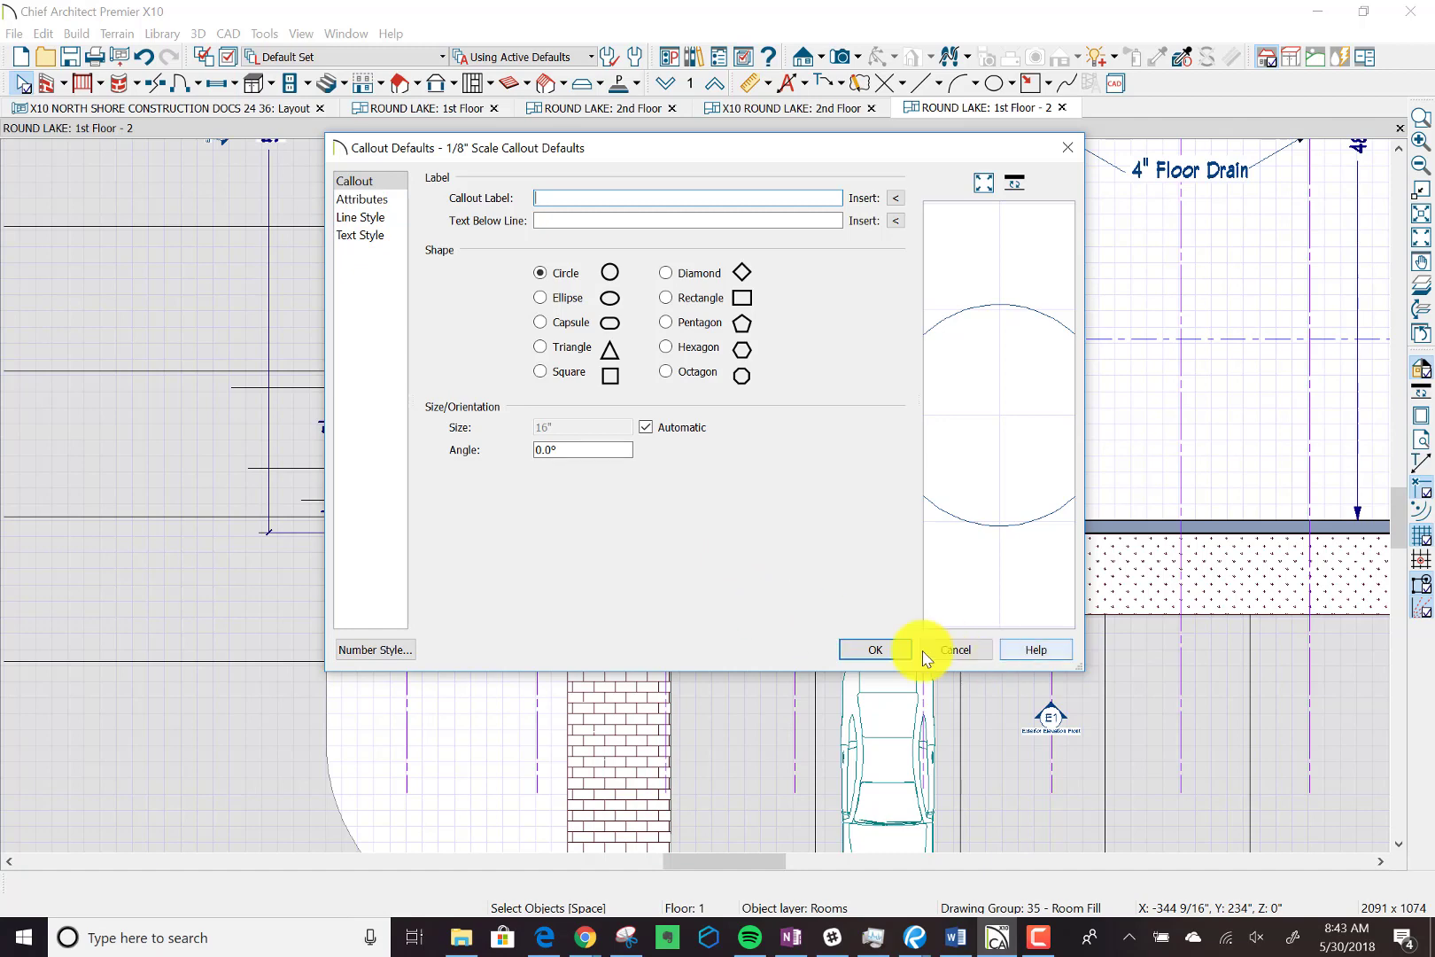
click(875, 650)
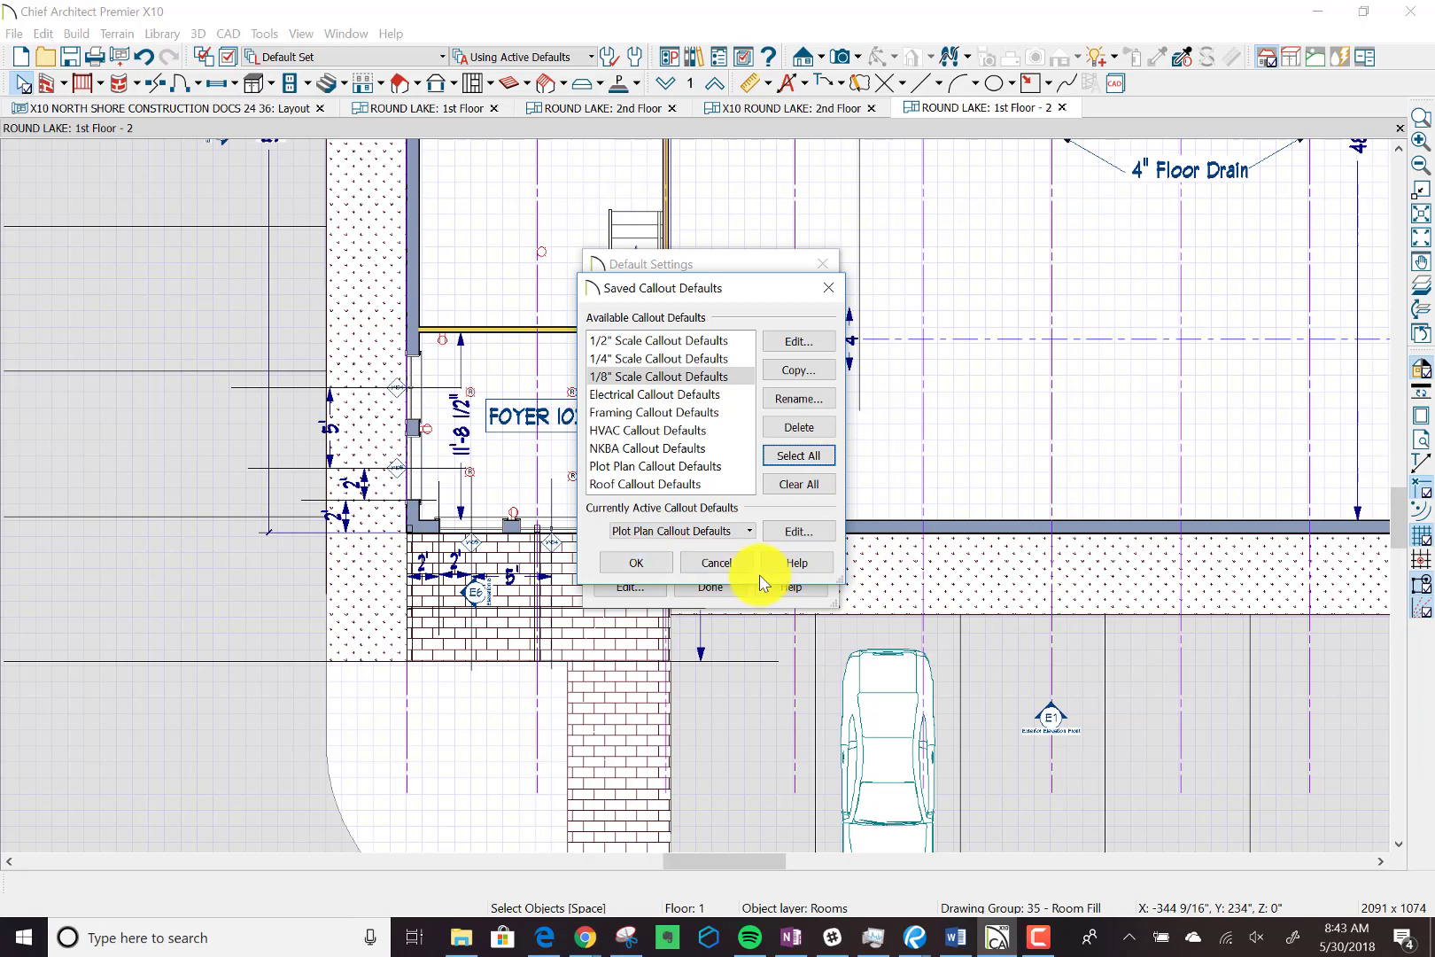
click(708, 564)
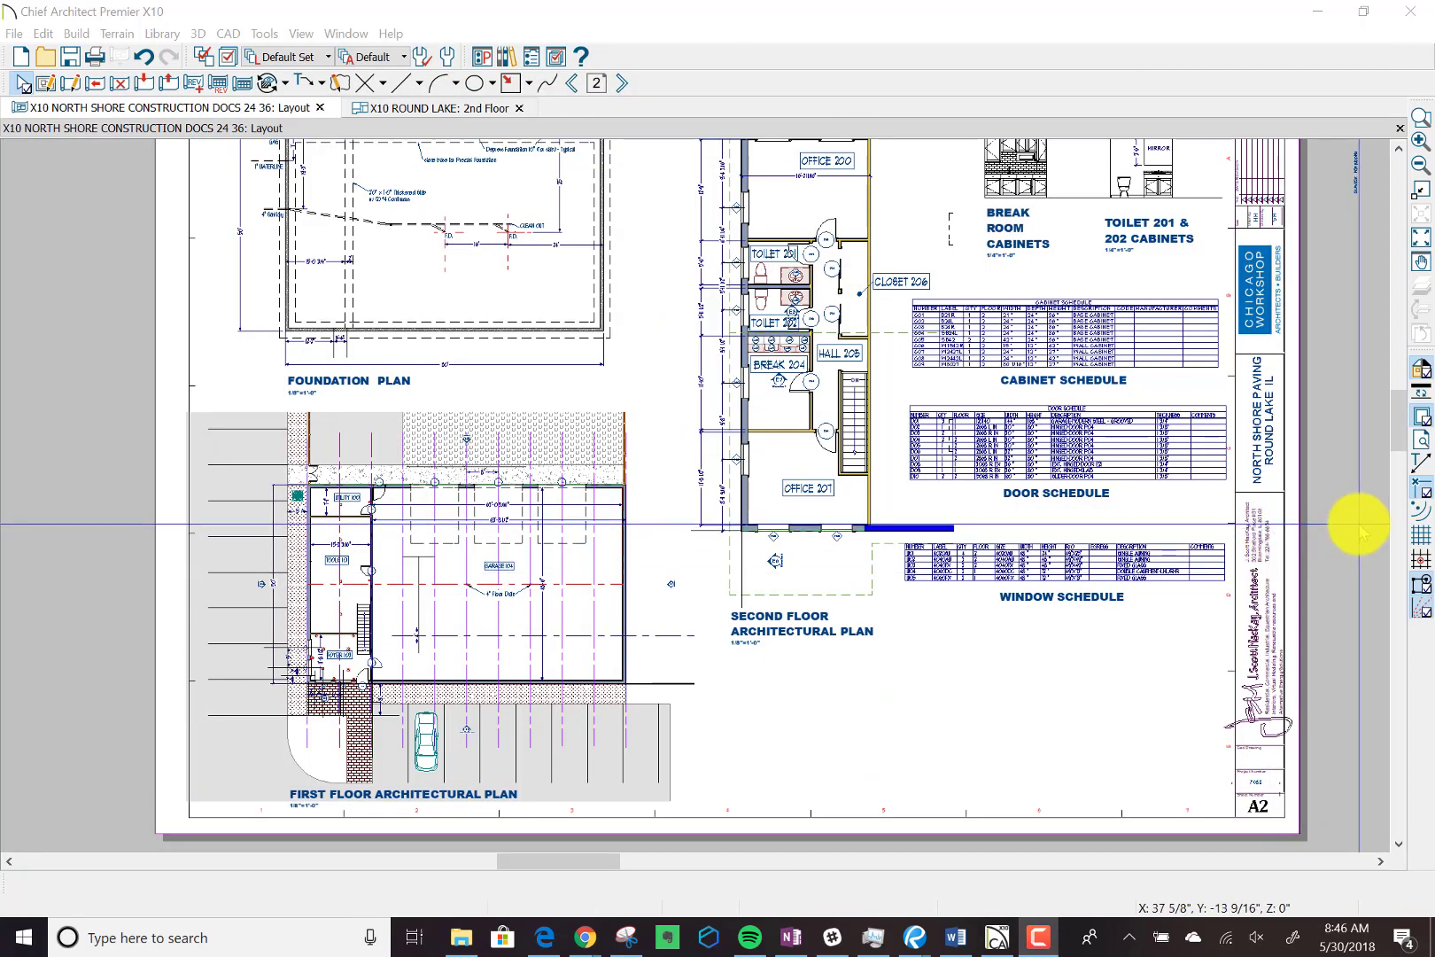
Open the linked Foundation plan from the foundation plan's layout box and inspect its dimensions and notes.
click(410, 269)
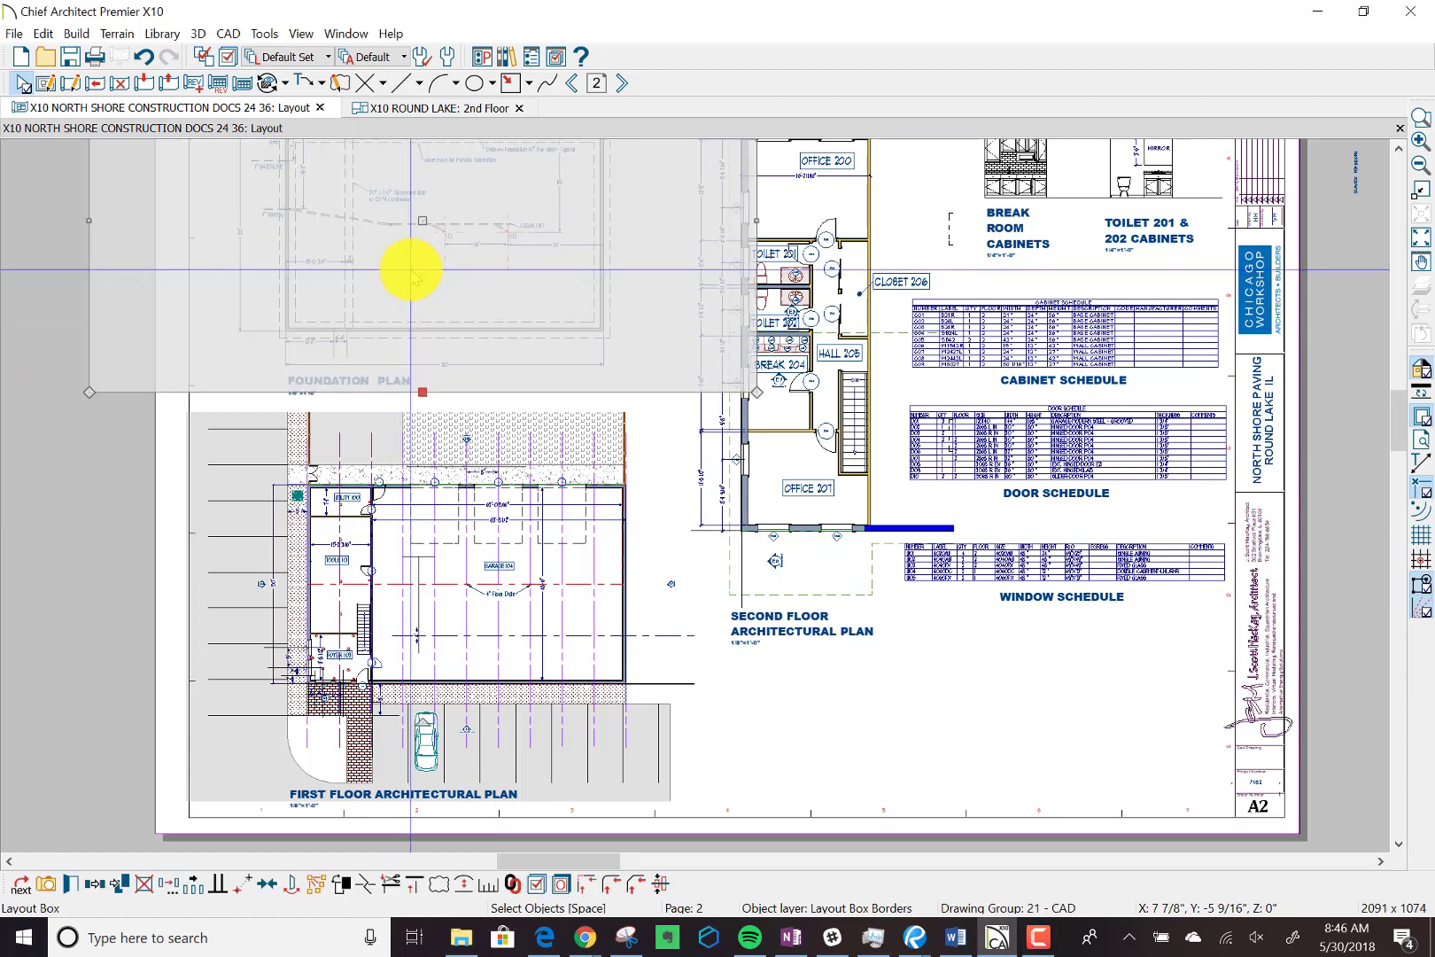
double_click(410, 270)
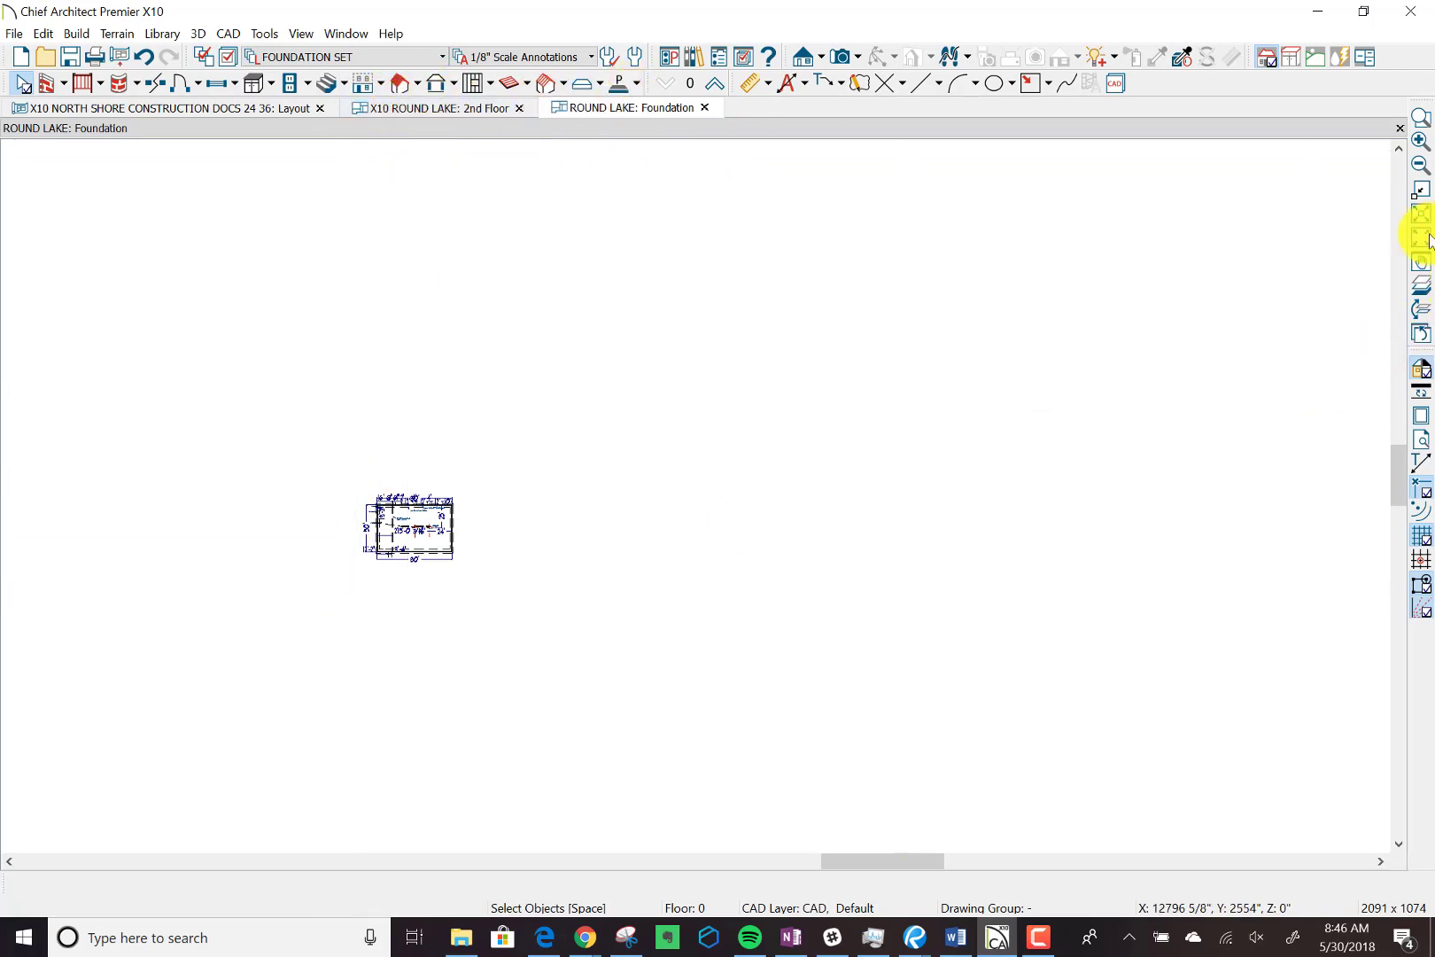
click(1418, 118)
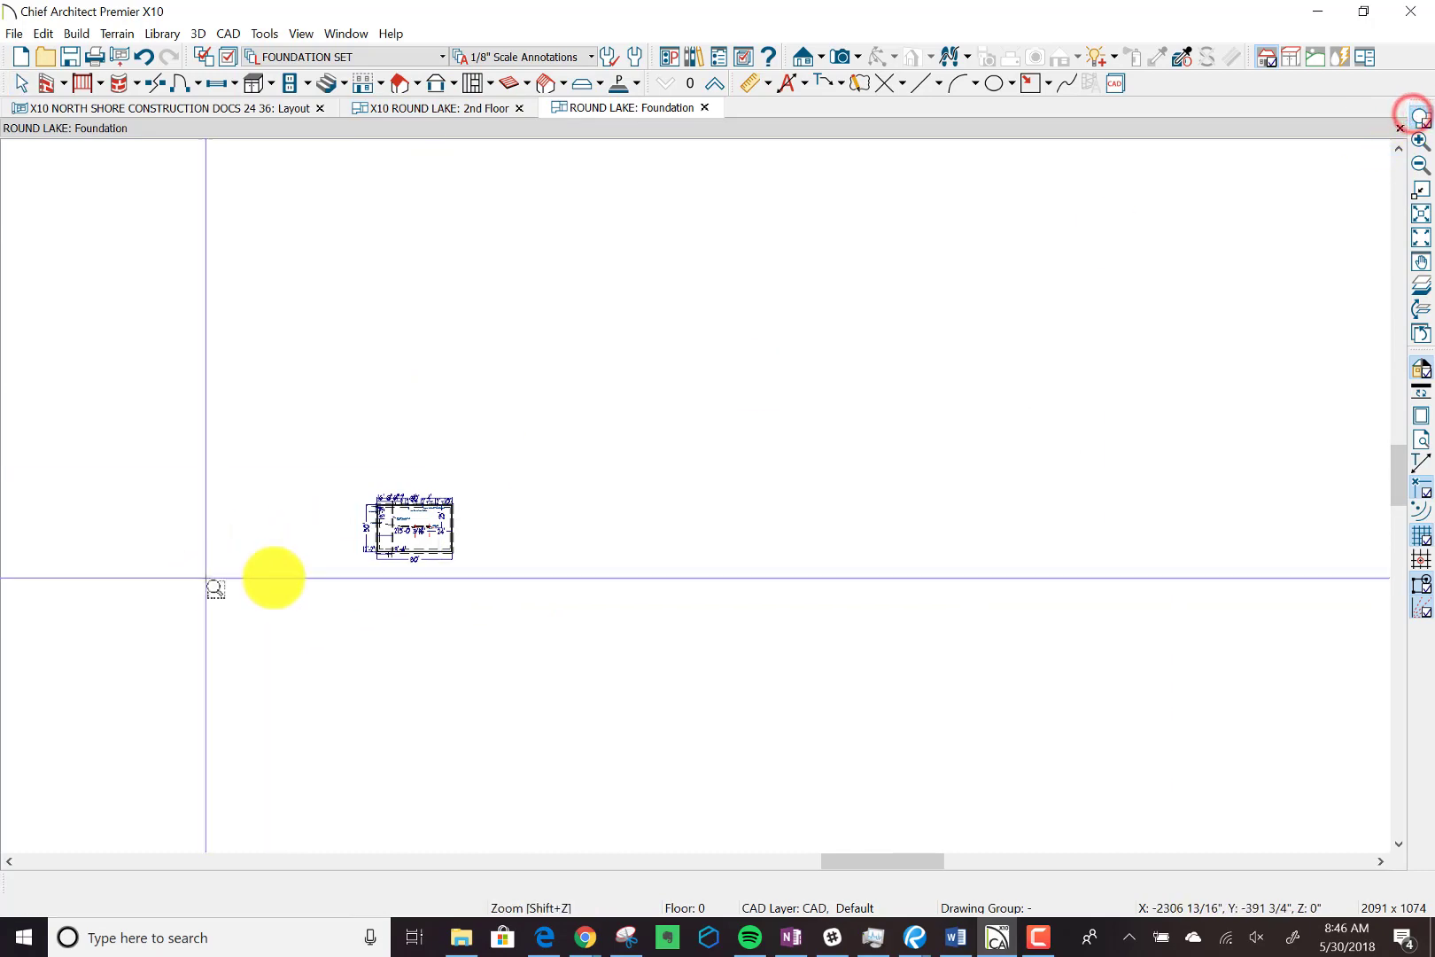
drag(360, 567, 471, 477)
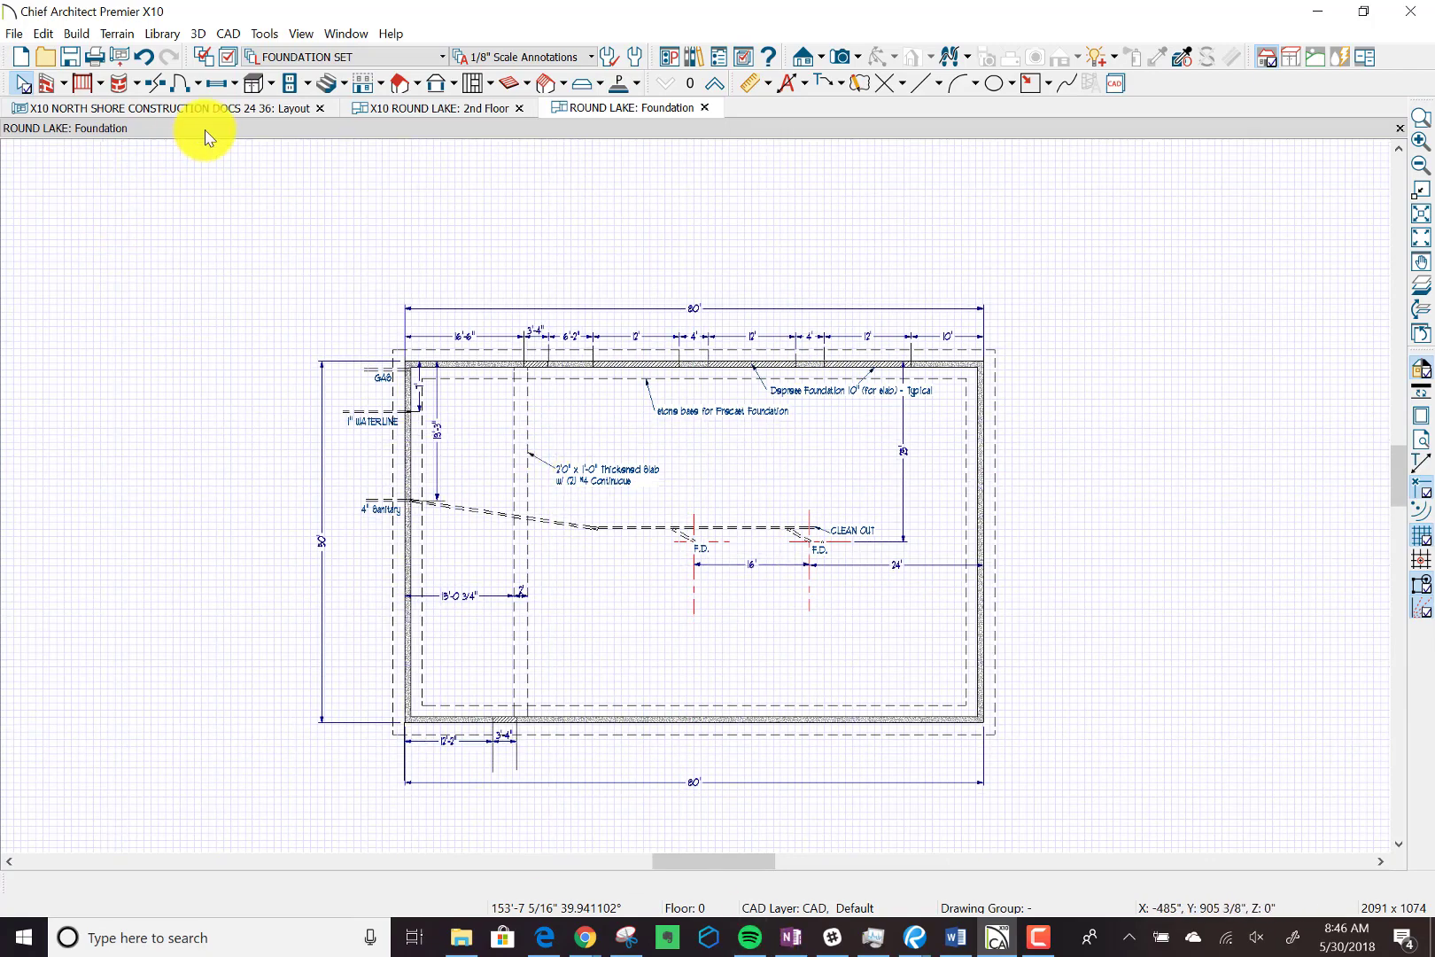
Return to the construction documents layout and open the linked 2nd Floor plan from the second floor architectural plan's layout box.
click(235, 109)
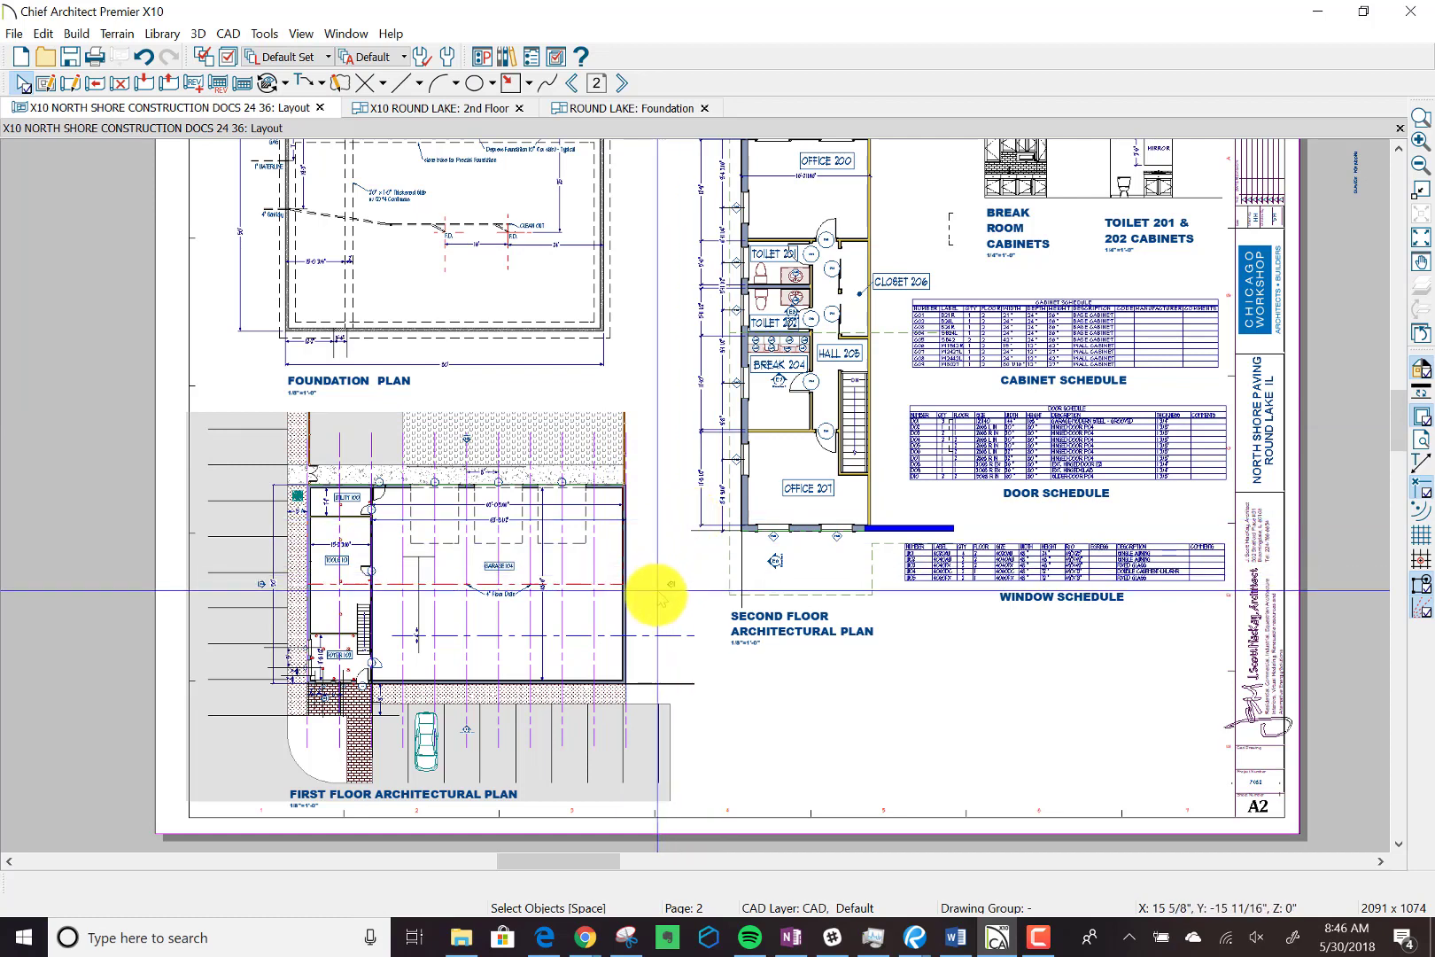
scroll(657, 591, down, 1)
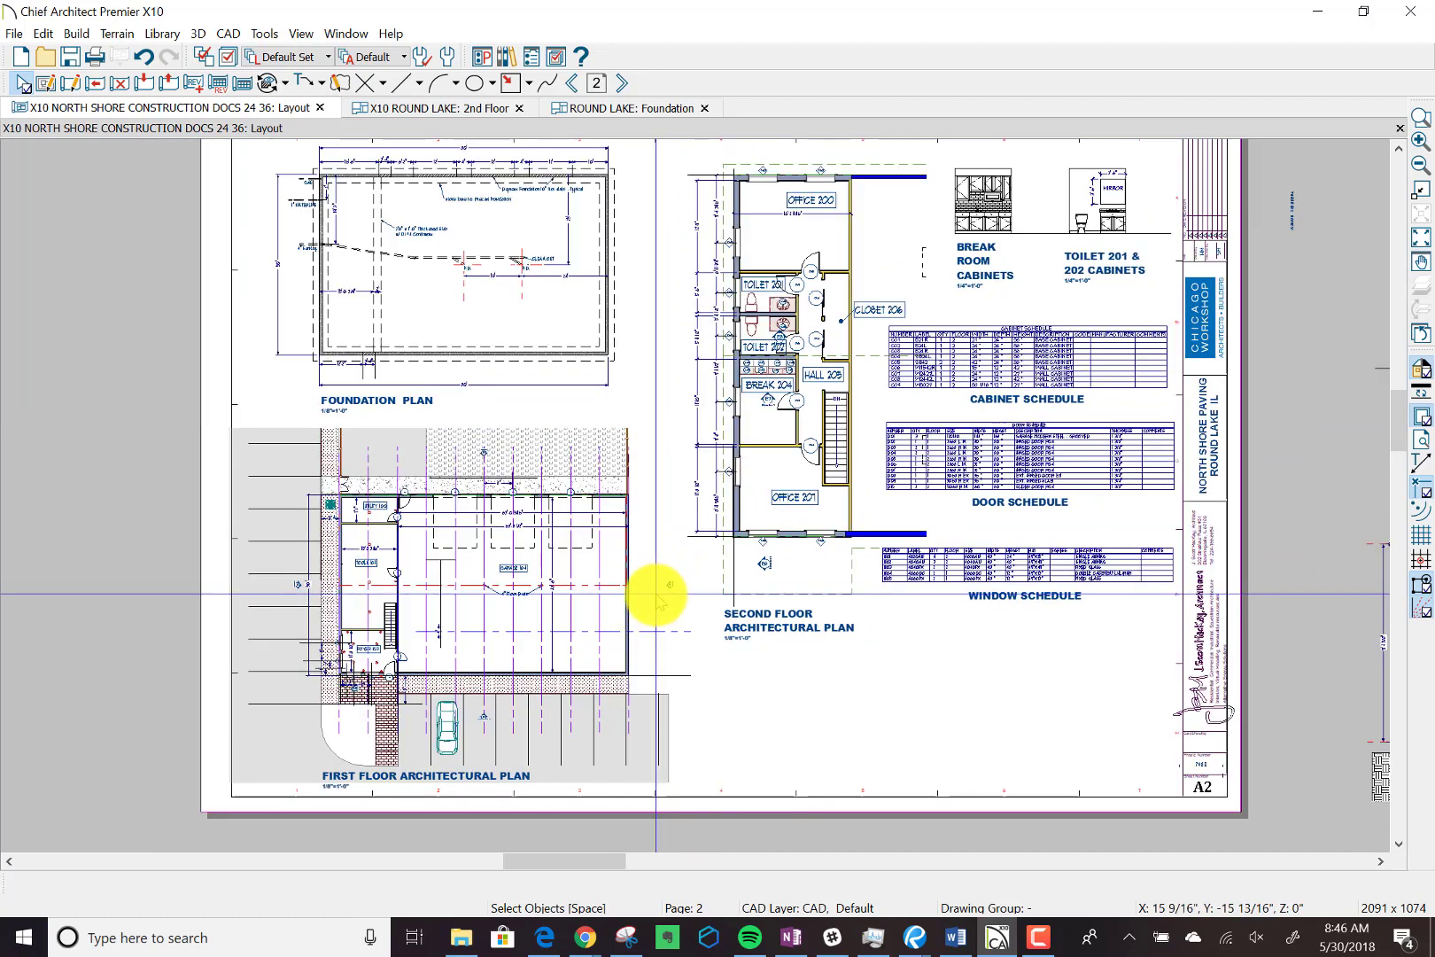
scroll(656, 591, down, 2)
scroll(656, 593, down, 1)
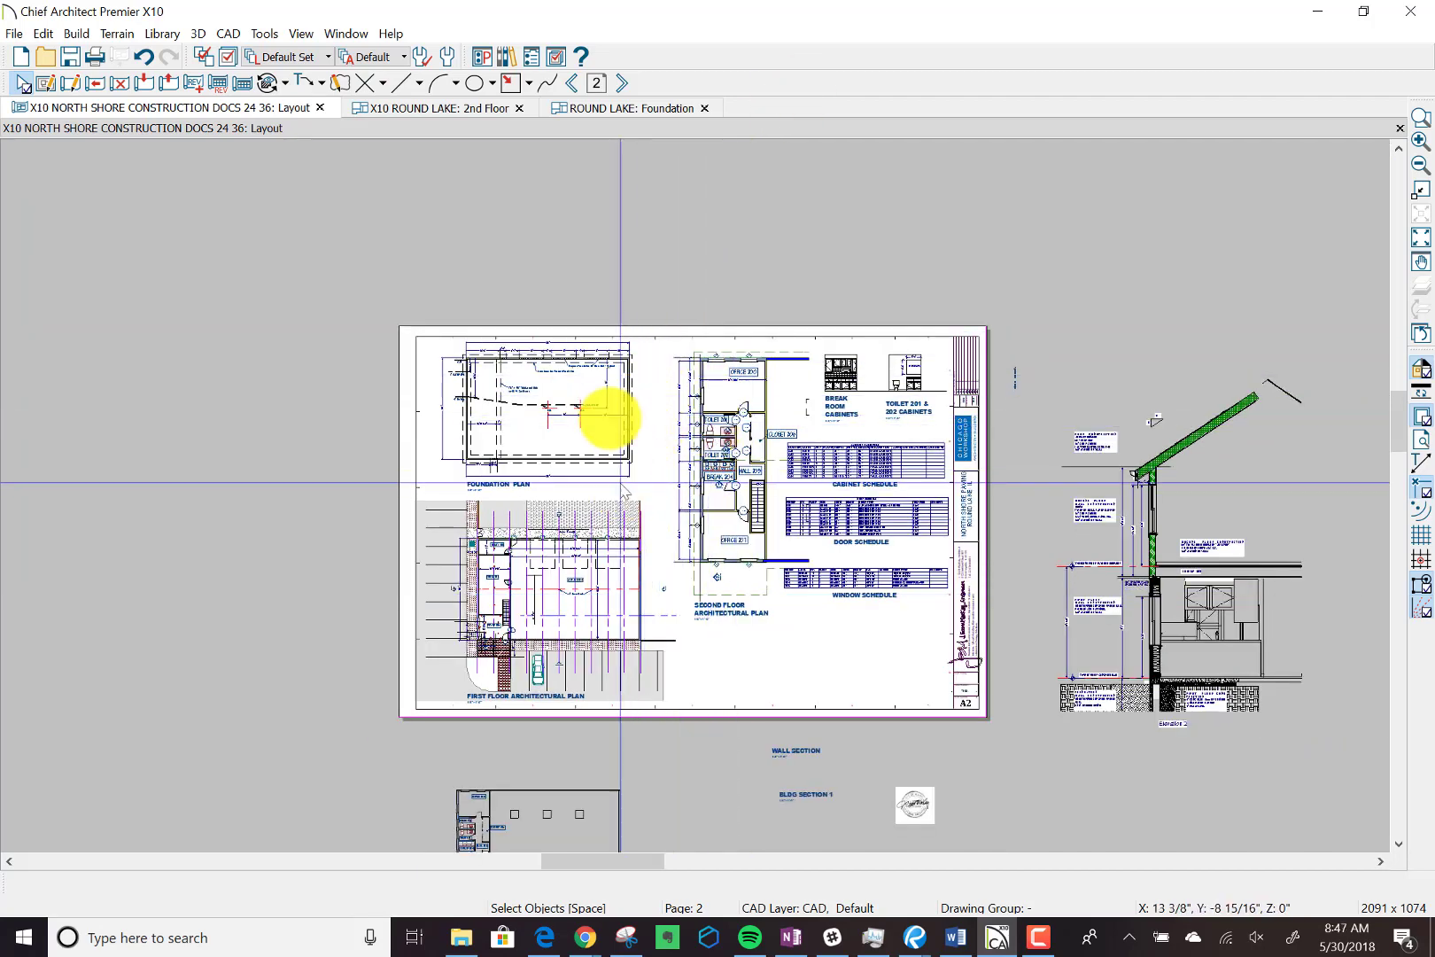
scroll(608, 412, up, 1)
scroll(608, 412, up, 2)
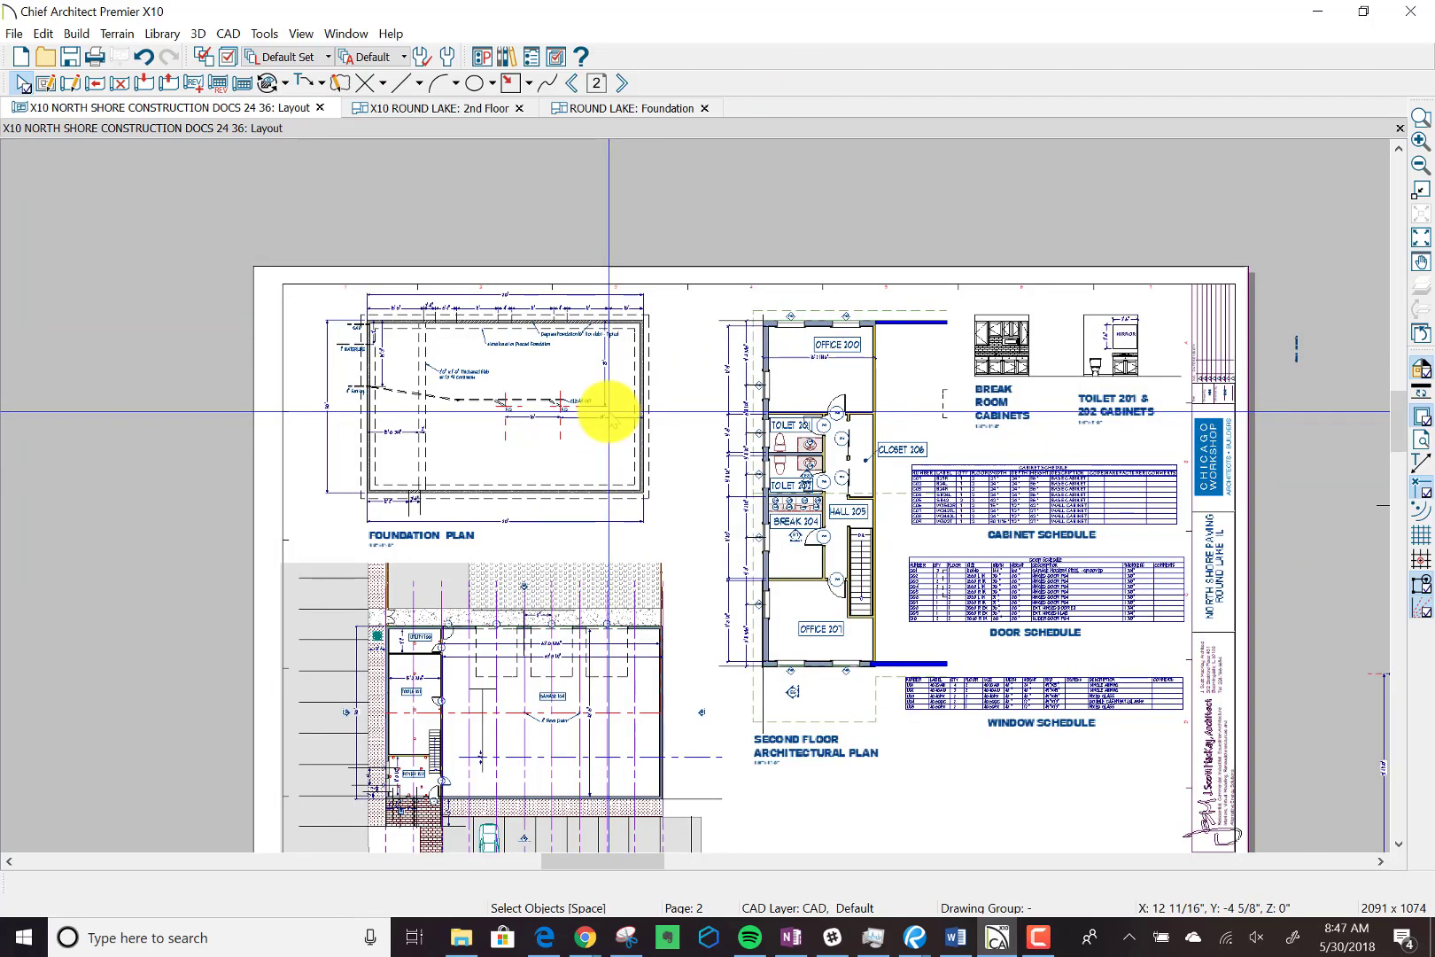
scroll(693, 560, down, 1)
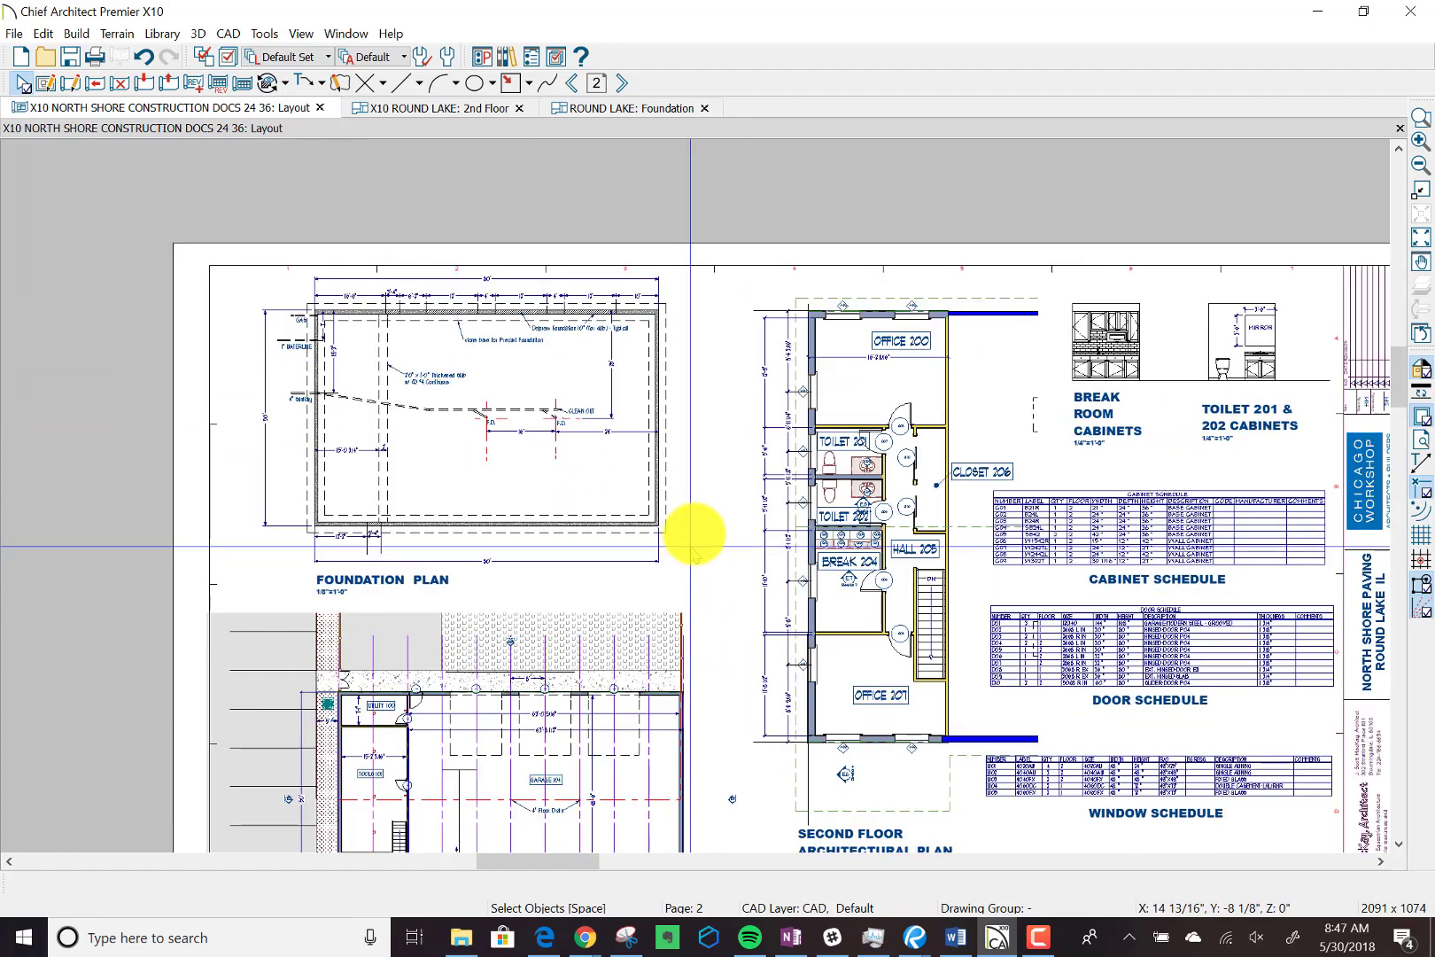
scroll(693, 558, down, 1)
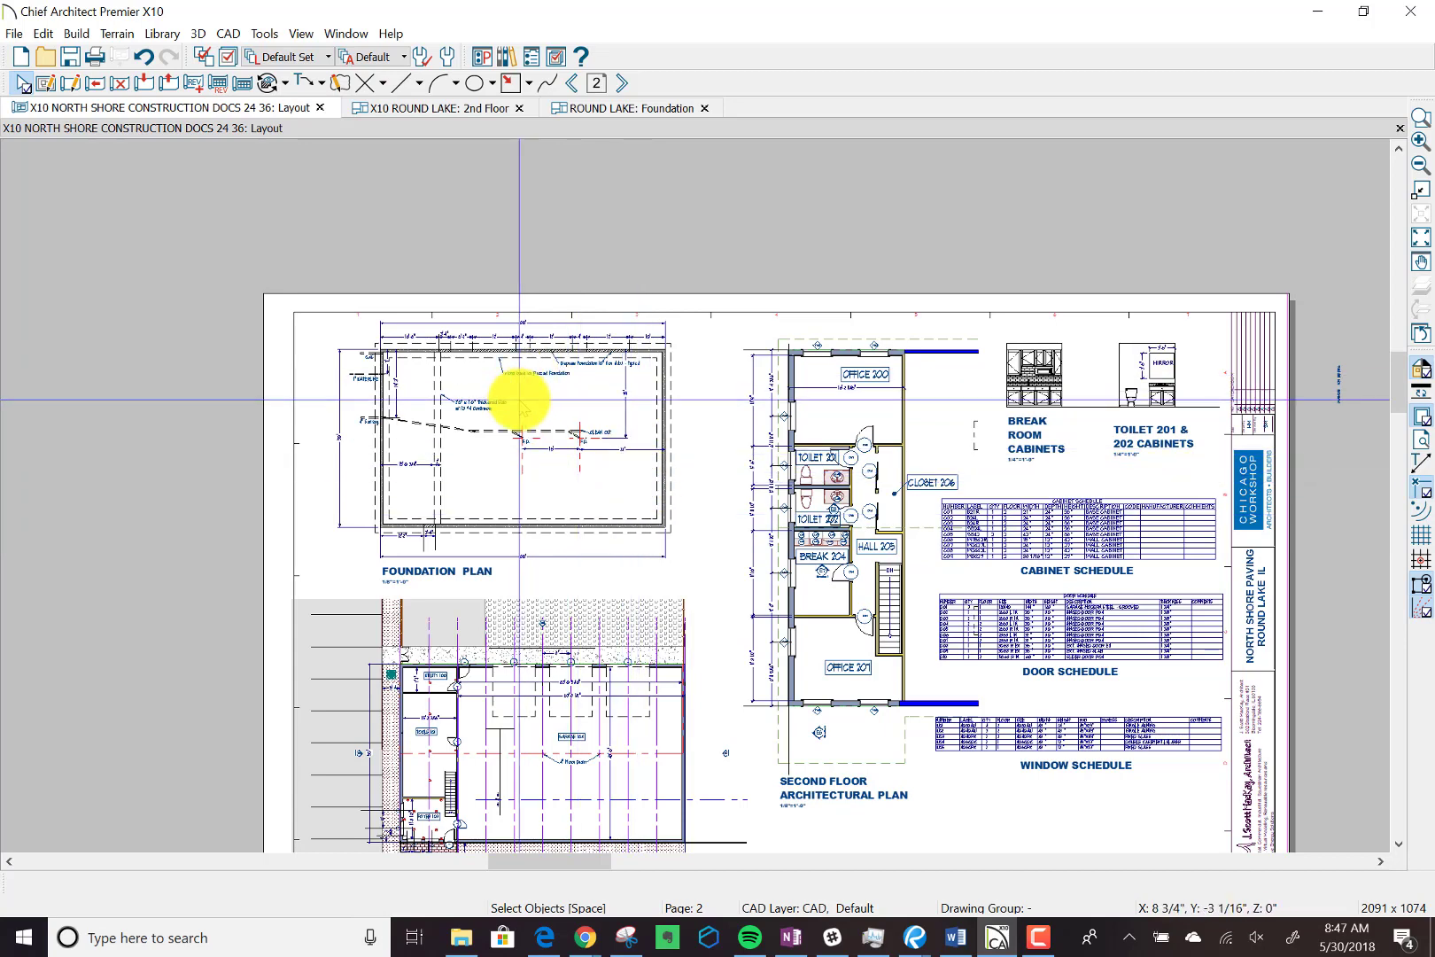
click(834, 416)
double_click(835, 416)
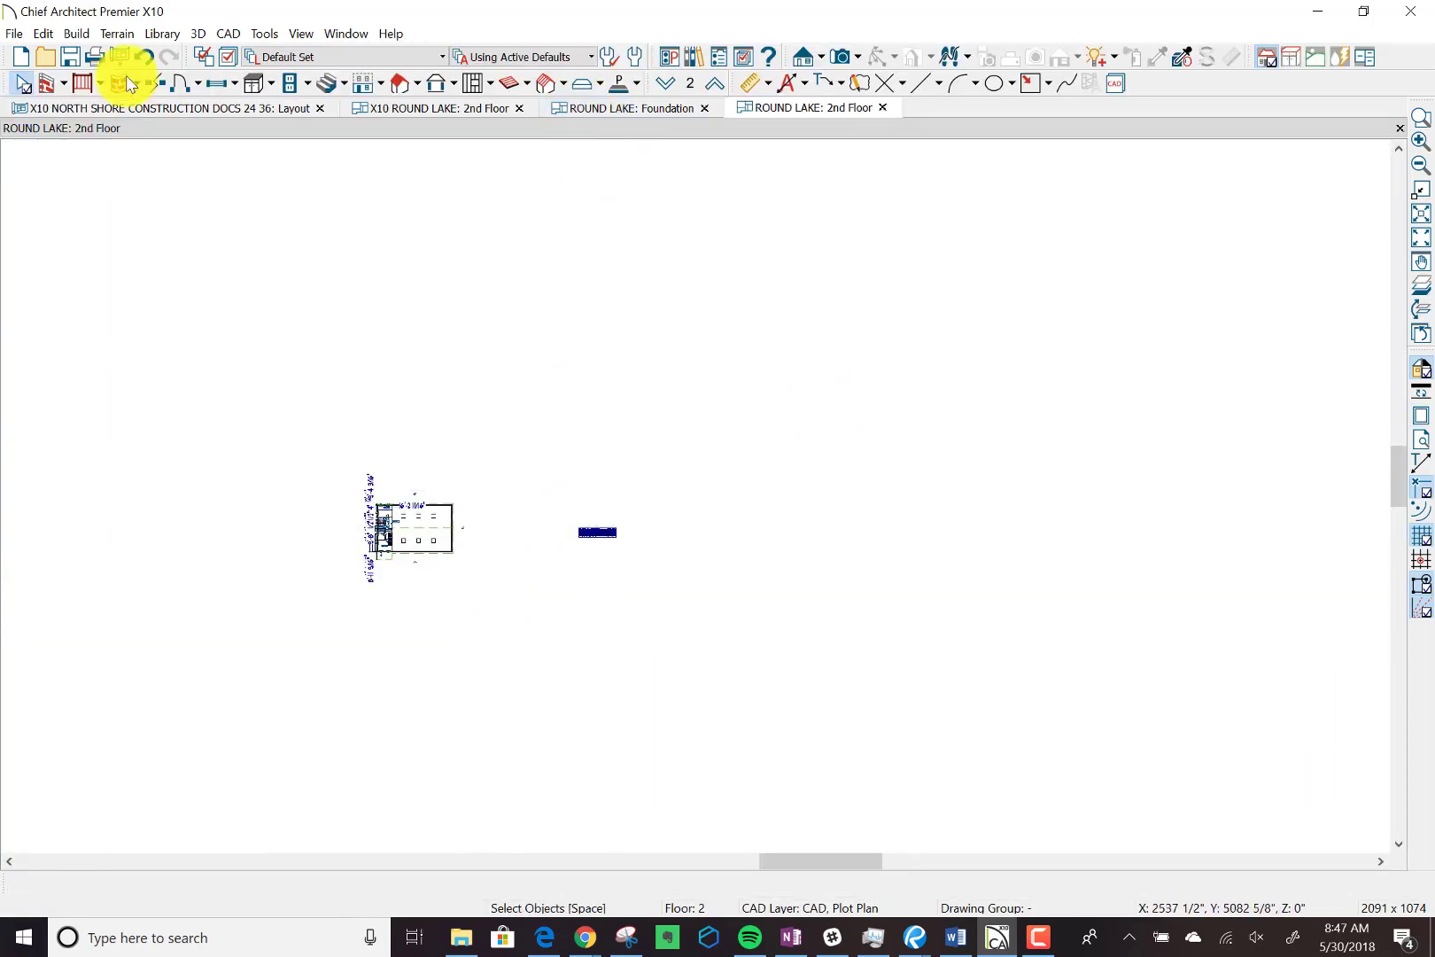
Return to the construction documents layout and check the scale of the second floor architectural plan's layout box.
click(150, 102)
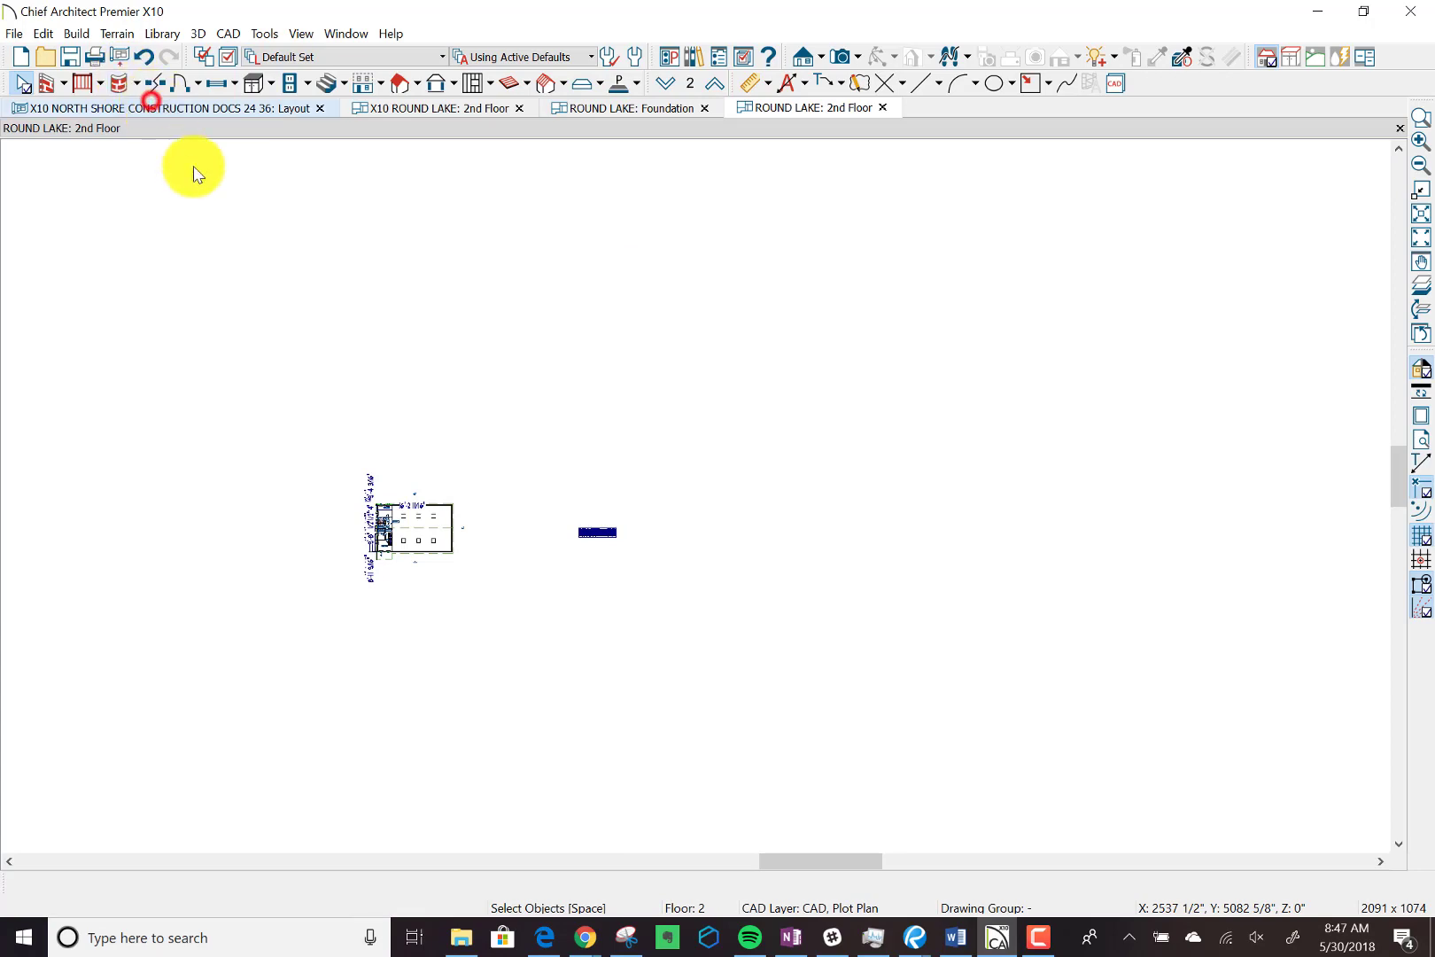
click(195, 107)
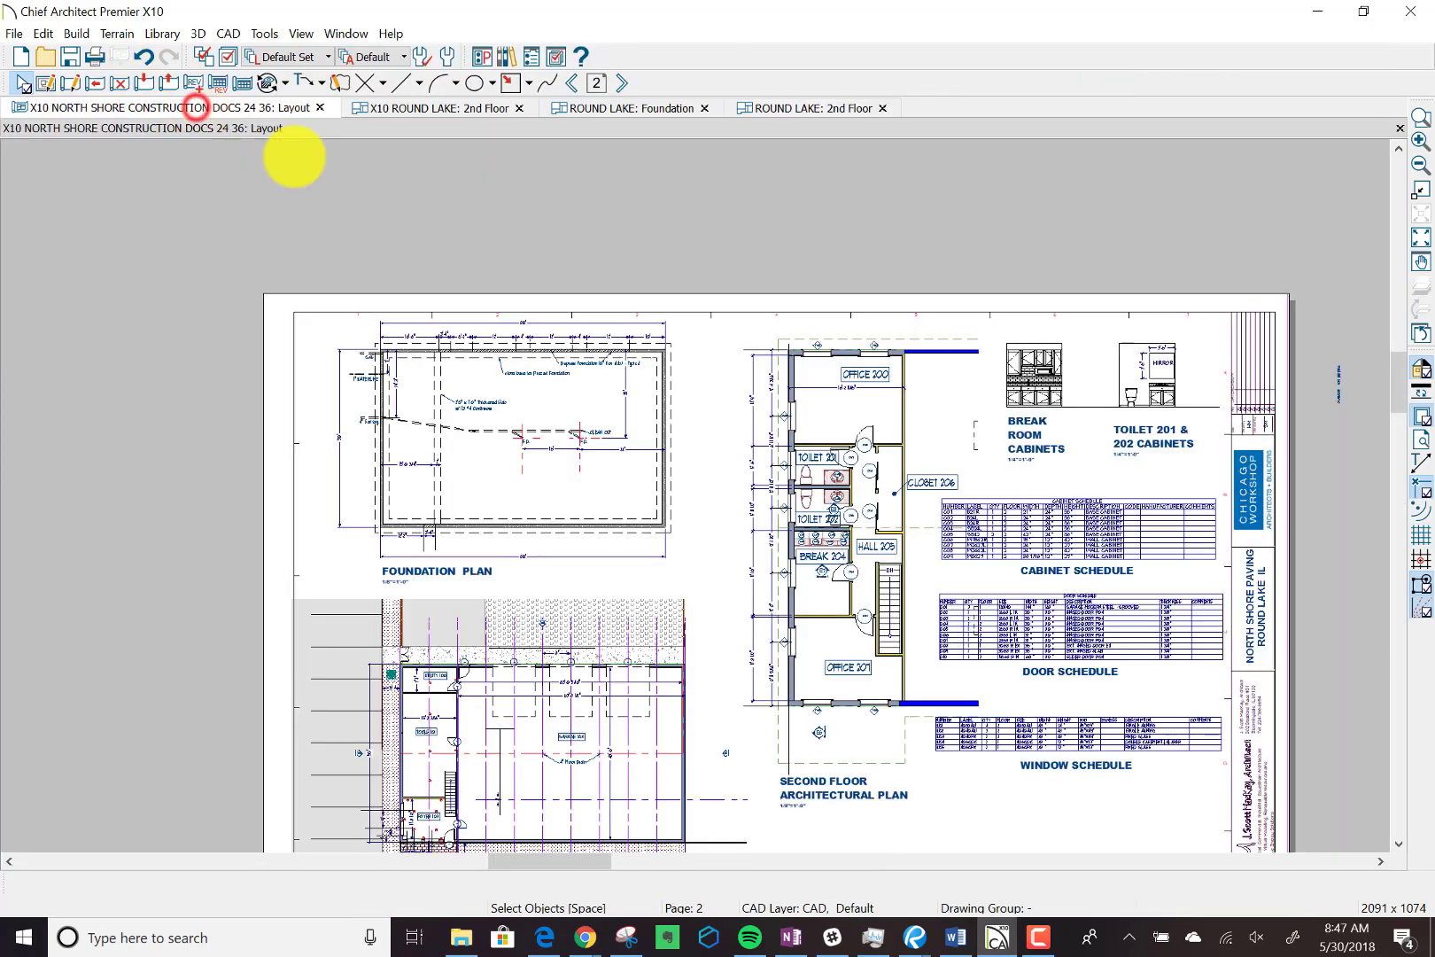
click(831, 406)
click(489, 884)
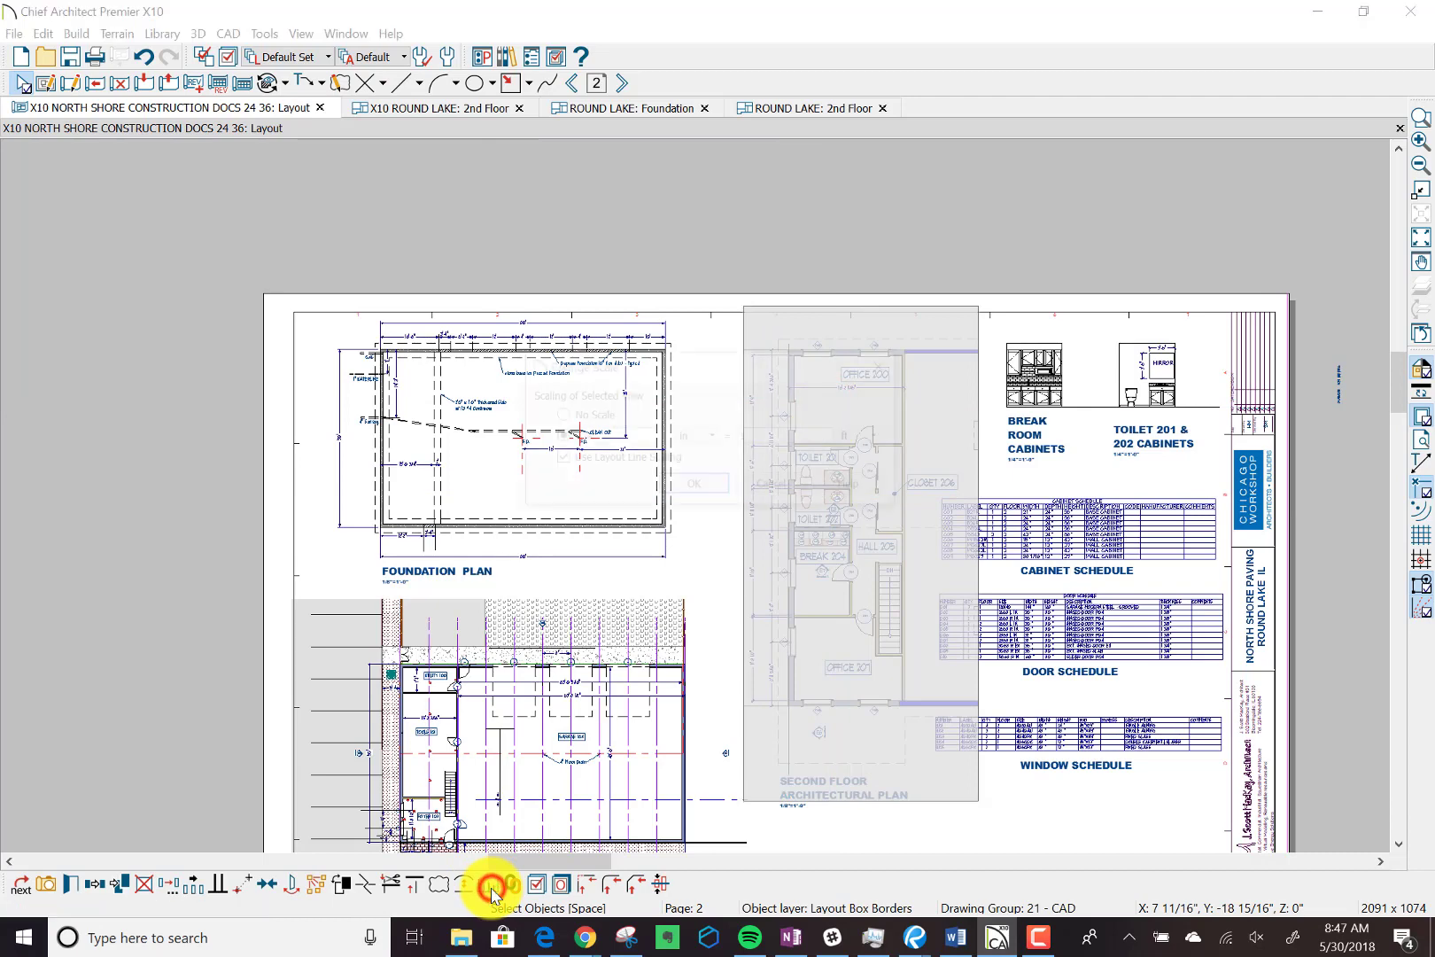
click(689, 487)
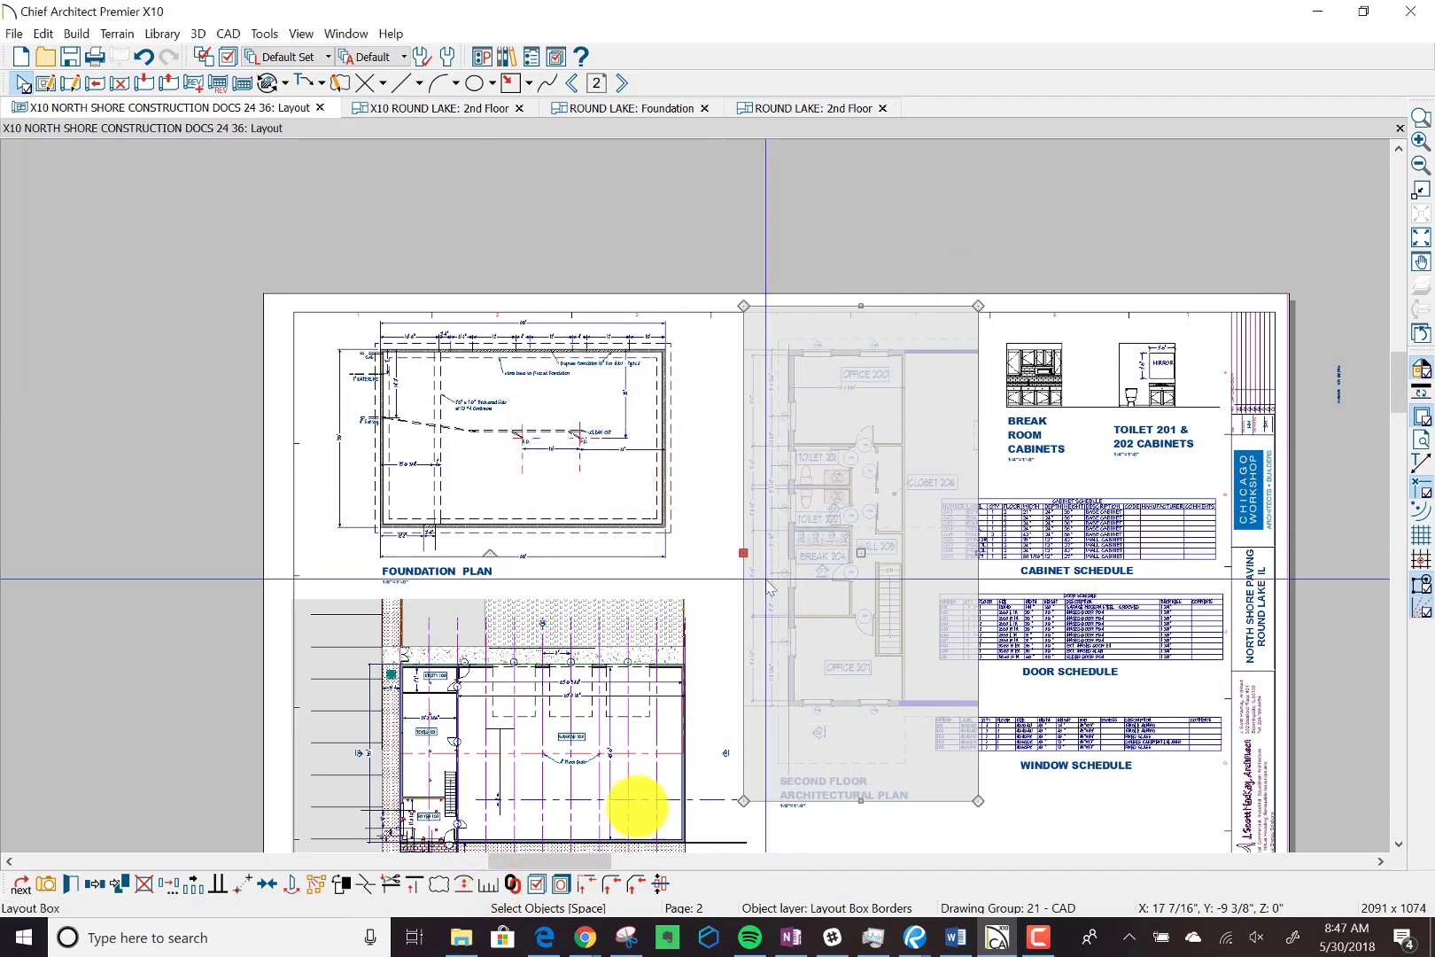
Check the scale of the first floor architectural plan's layout box.
click(497, 778)
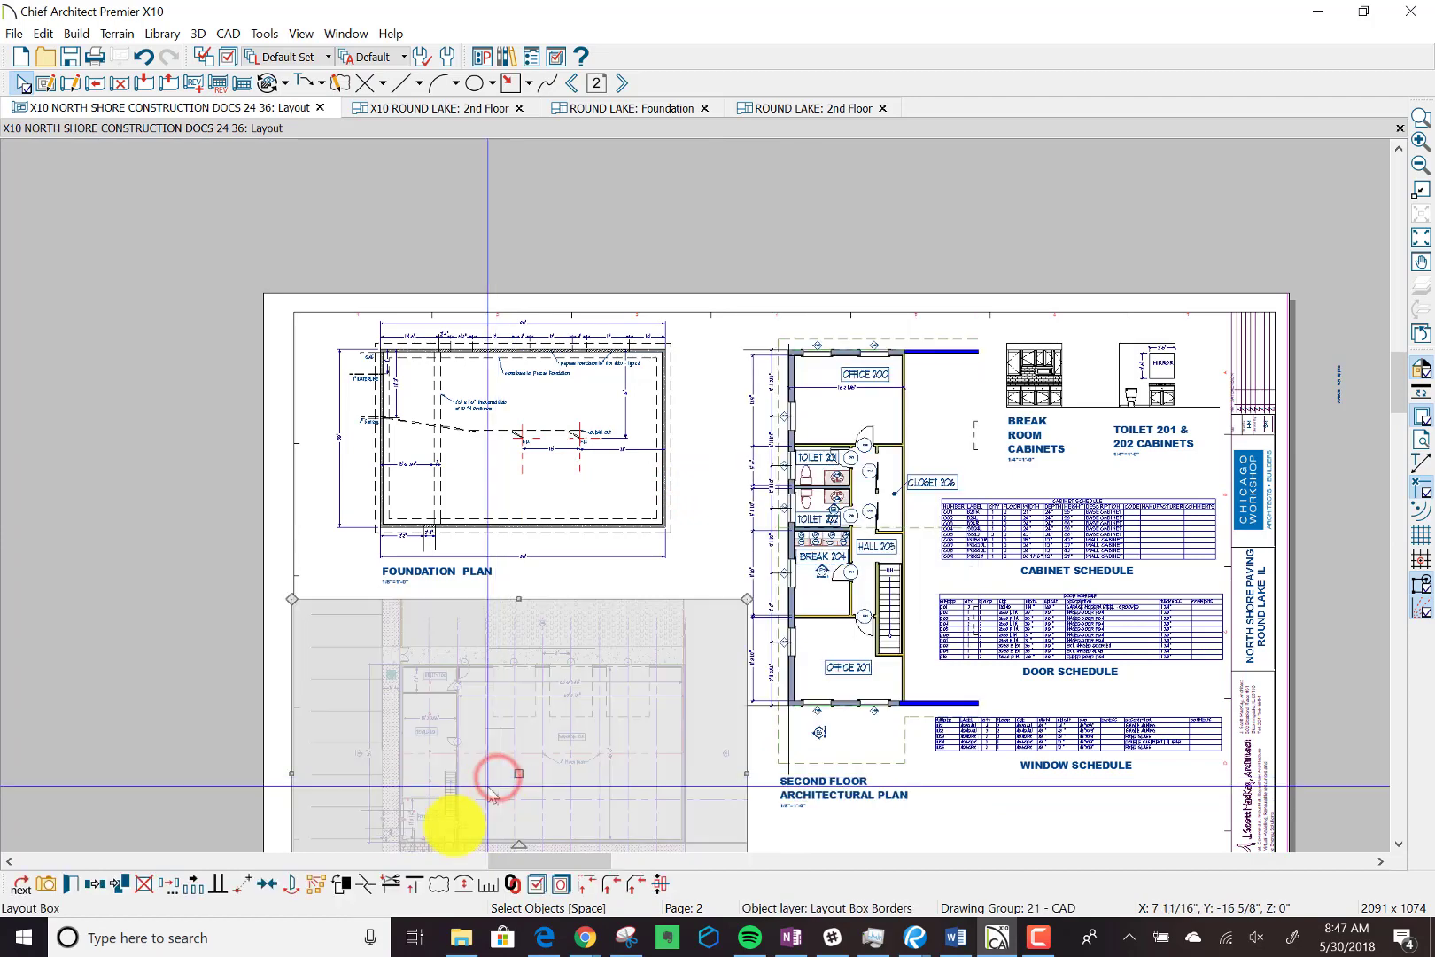
click(486, 885)
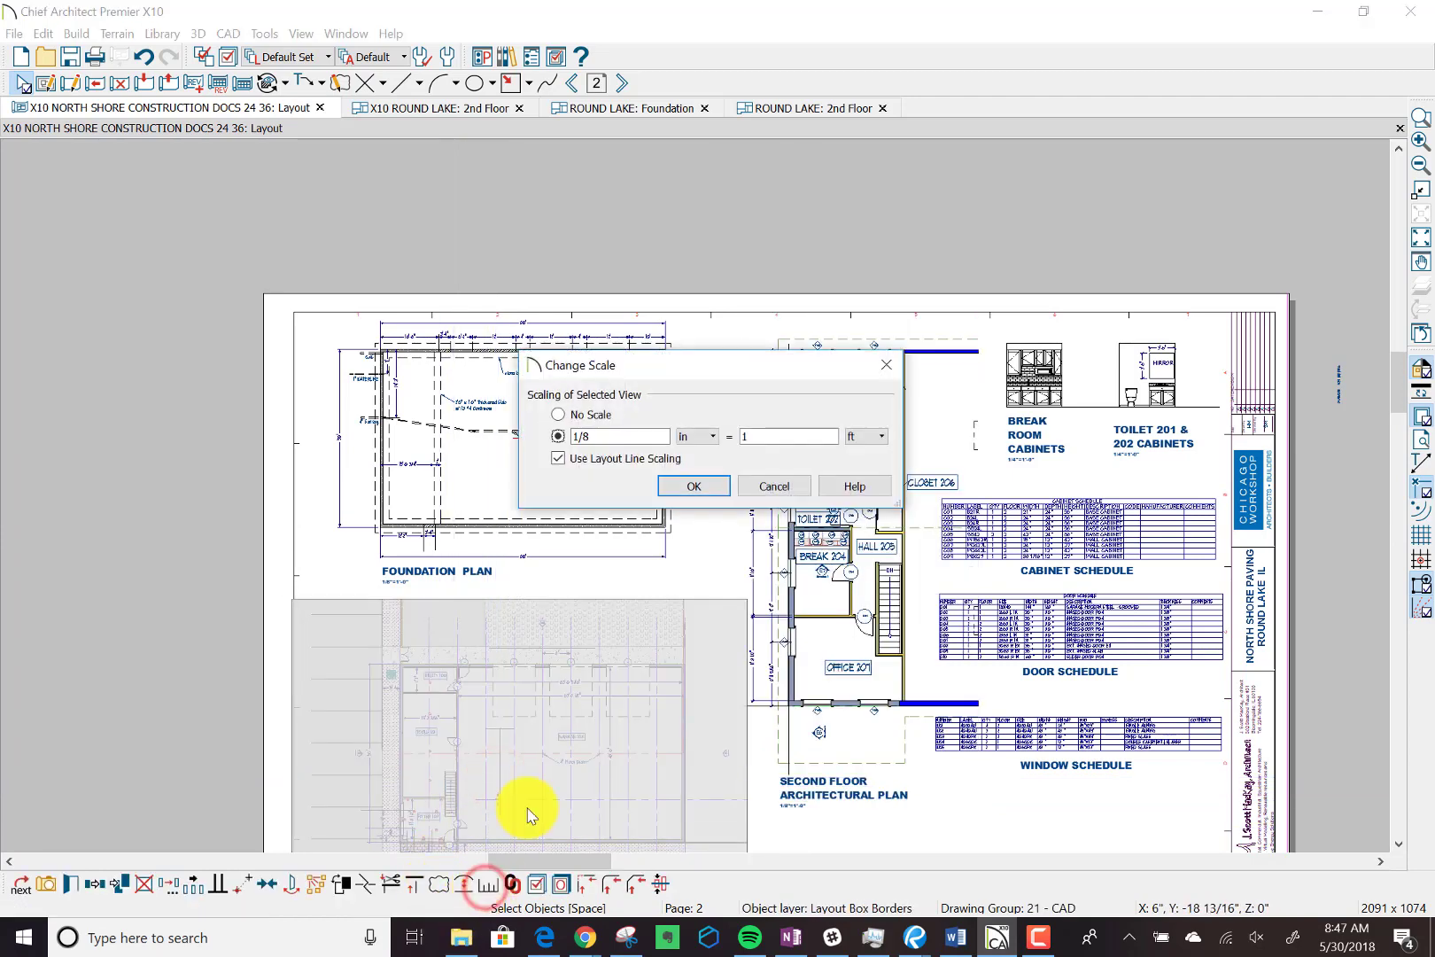
click(690, 487)
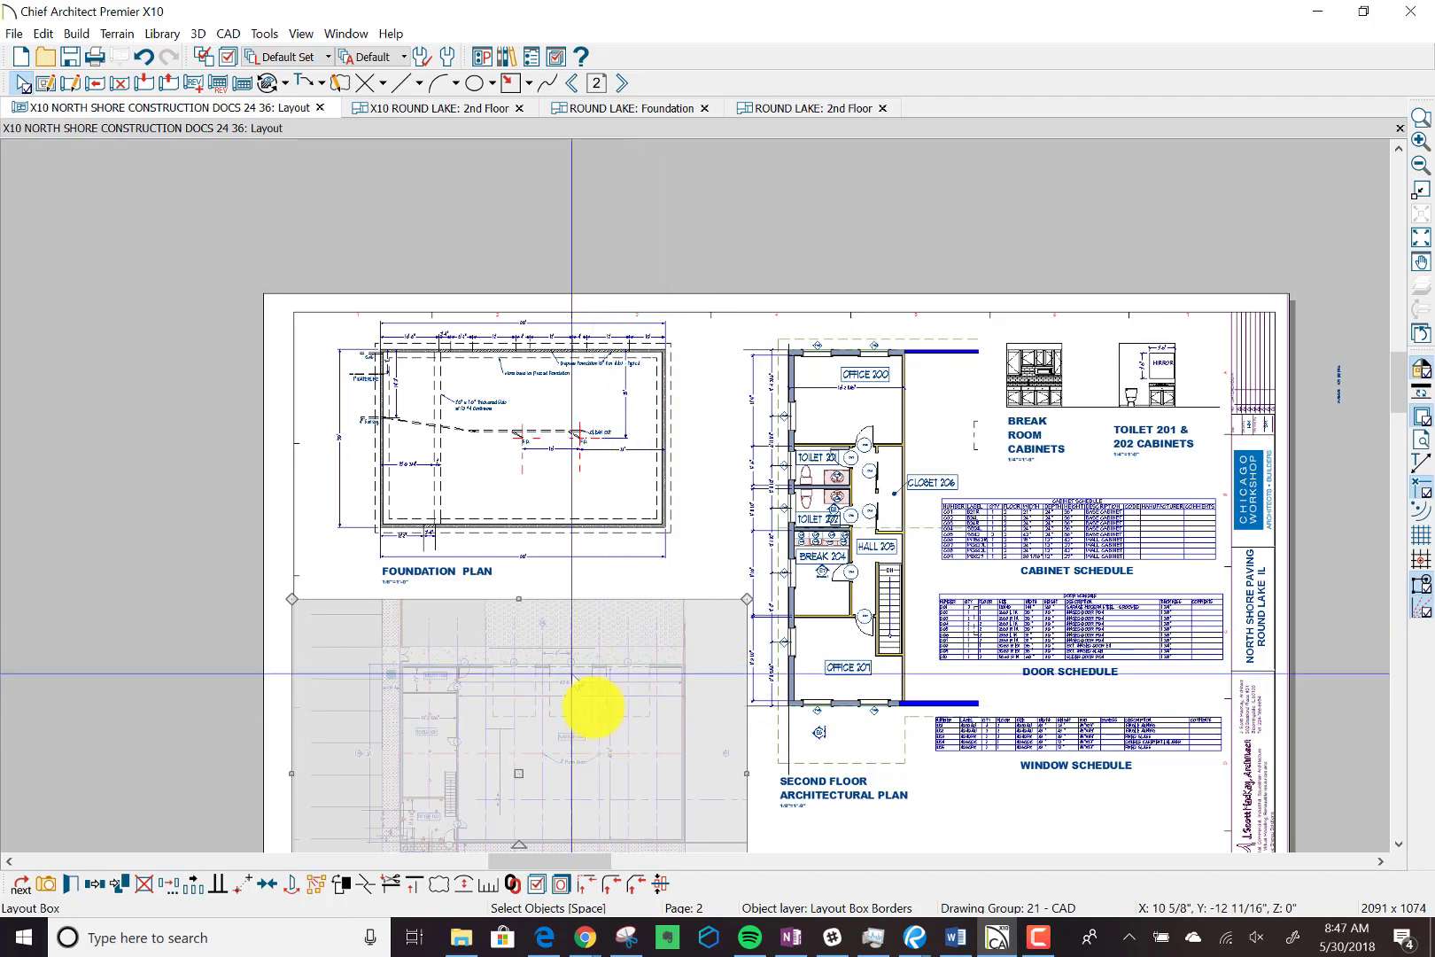
Reopen the linked 2nd Floor plan, inspect its room labels, callouts and exterior dimensions, and close the plan view.
click(825, 419)
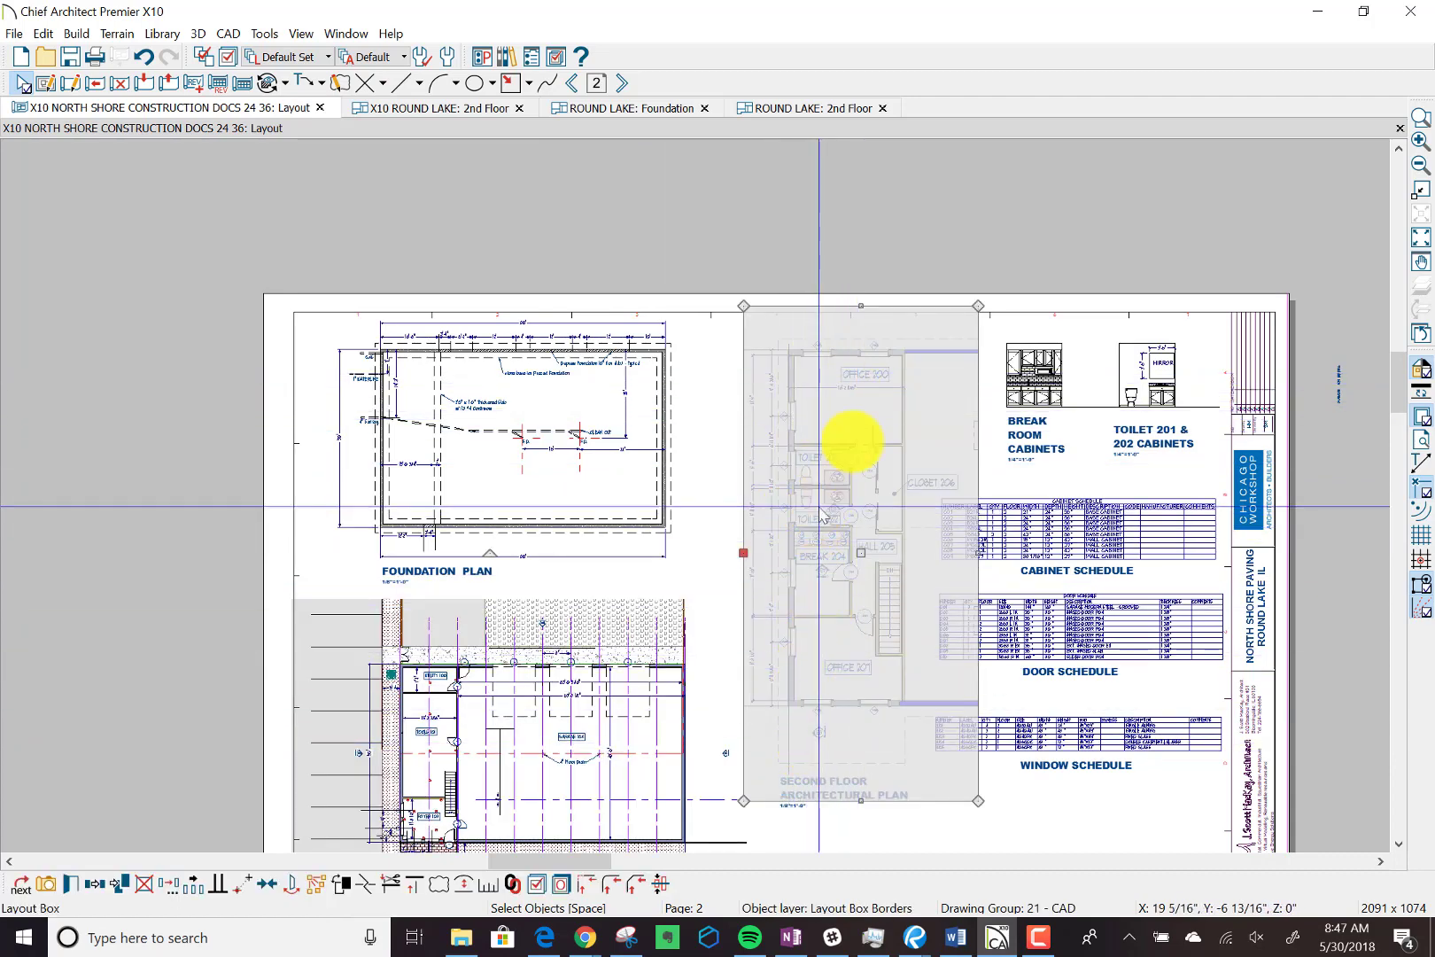
double_click(876, 393)
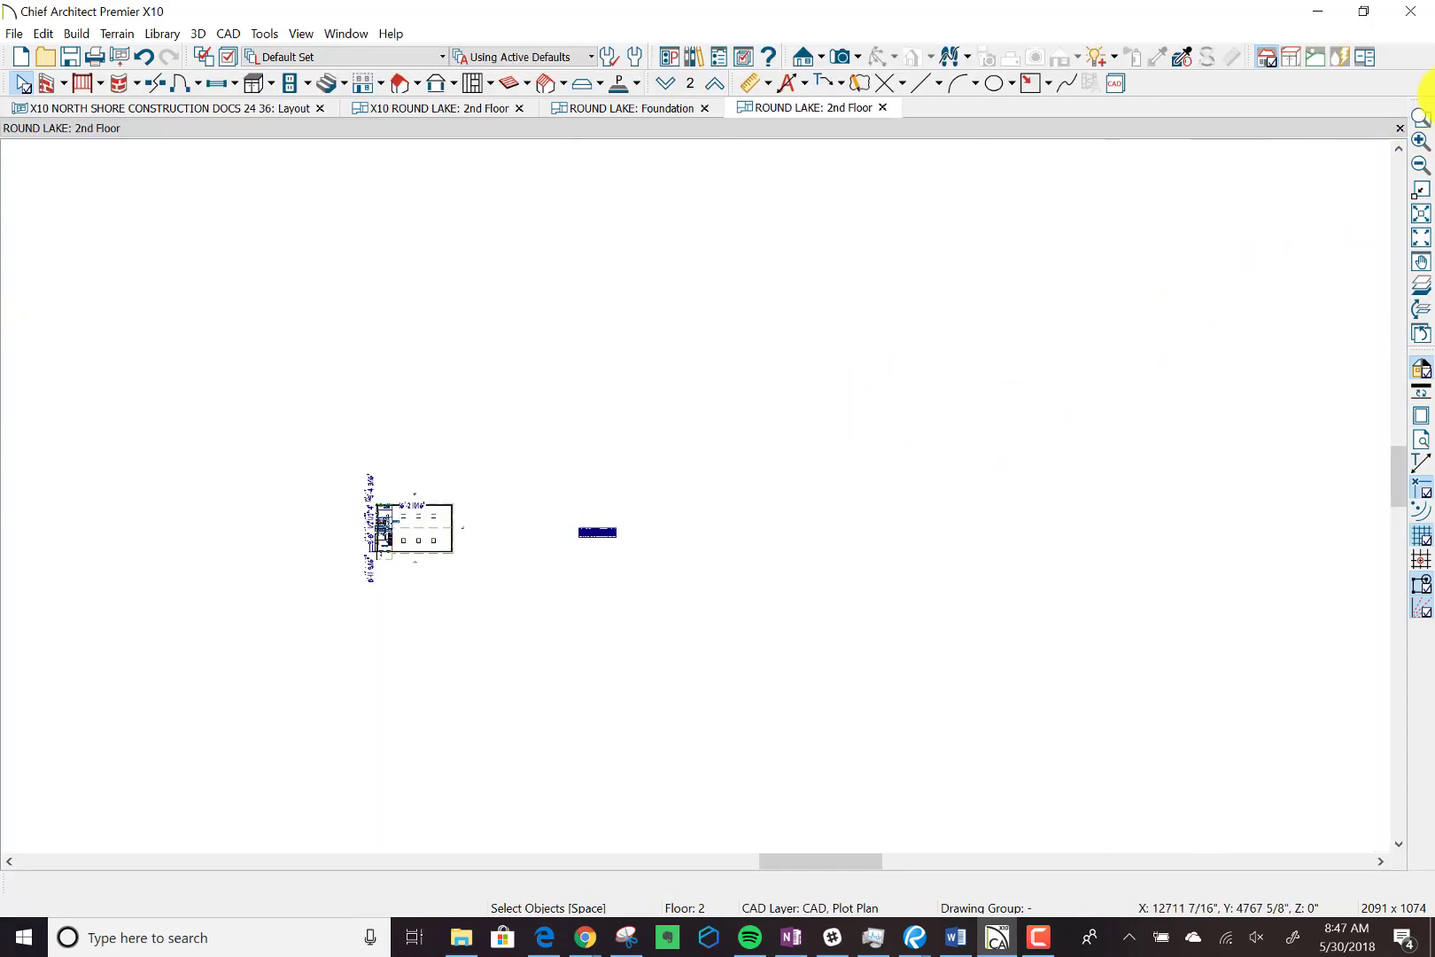
click(1417, 115)
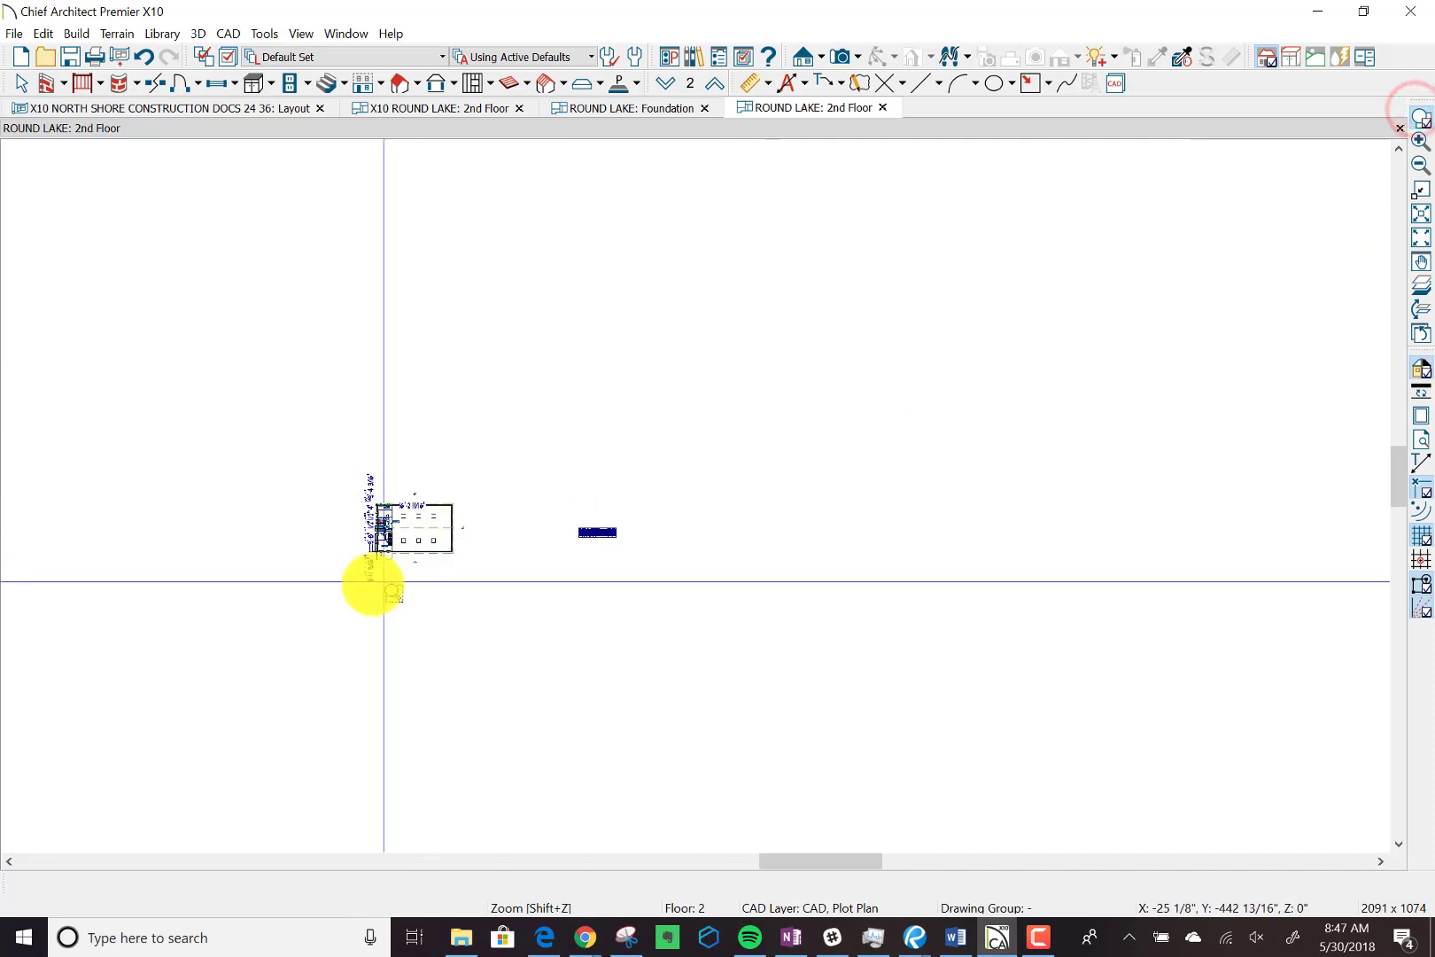
drag(341, 587, 467, 458)
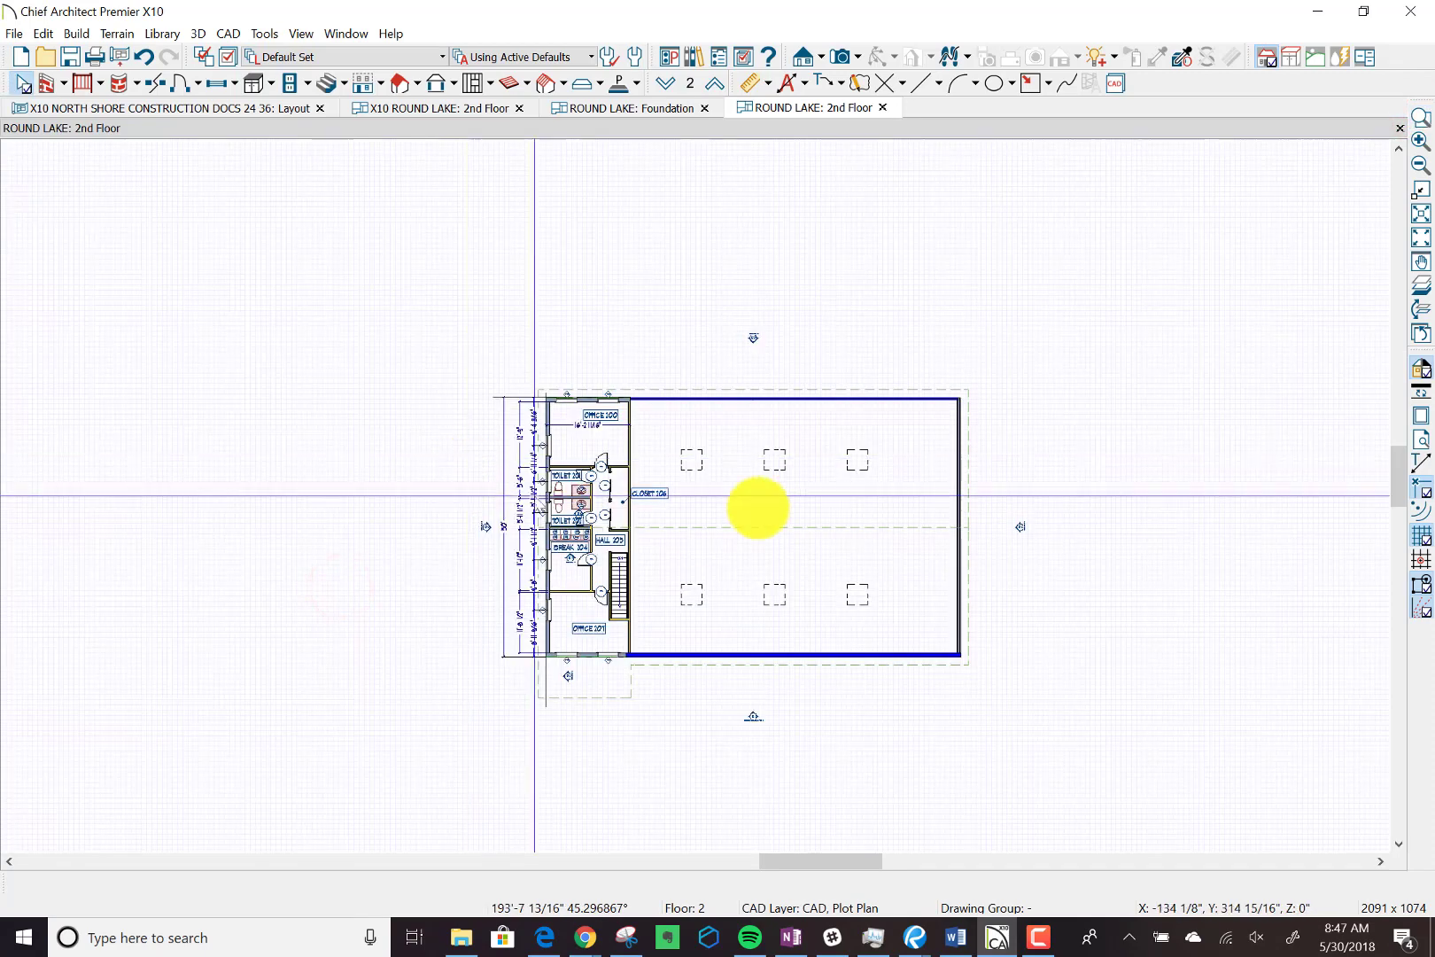
scroll(560, 582, up, 5)
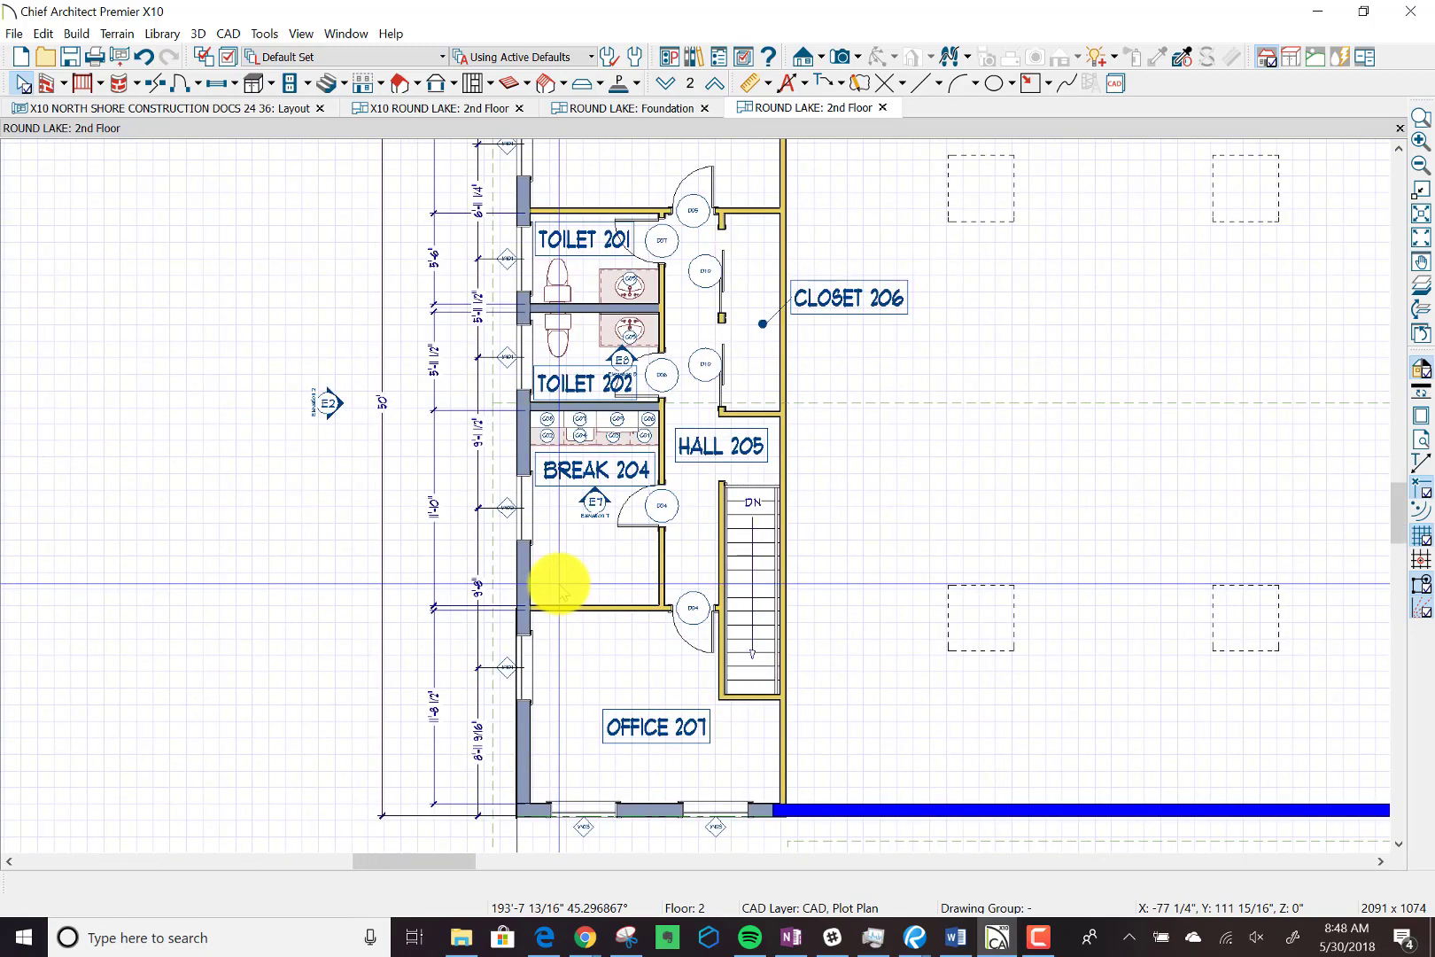
click(883, 108)
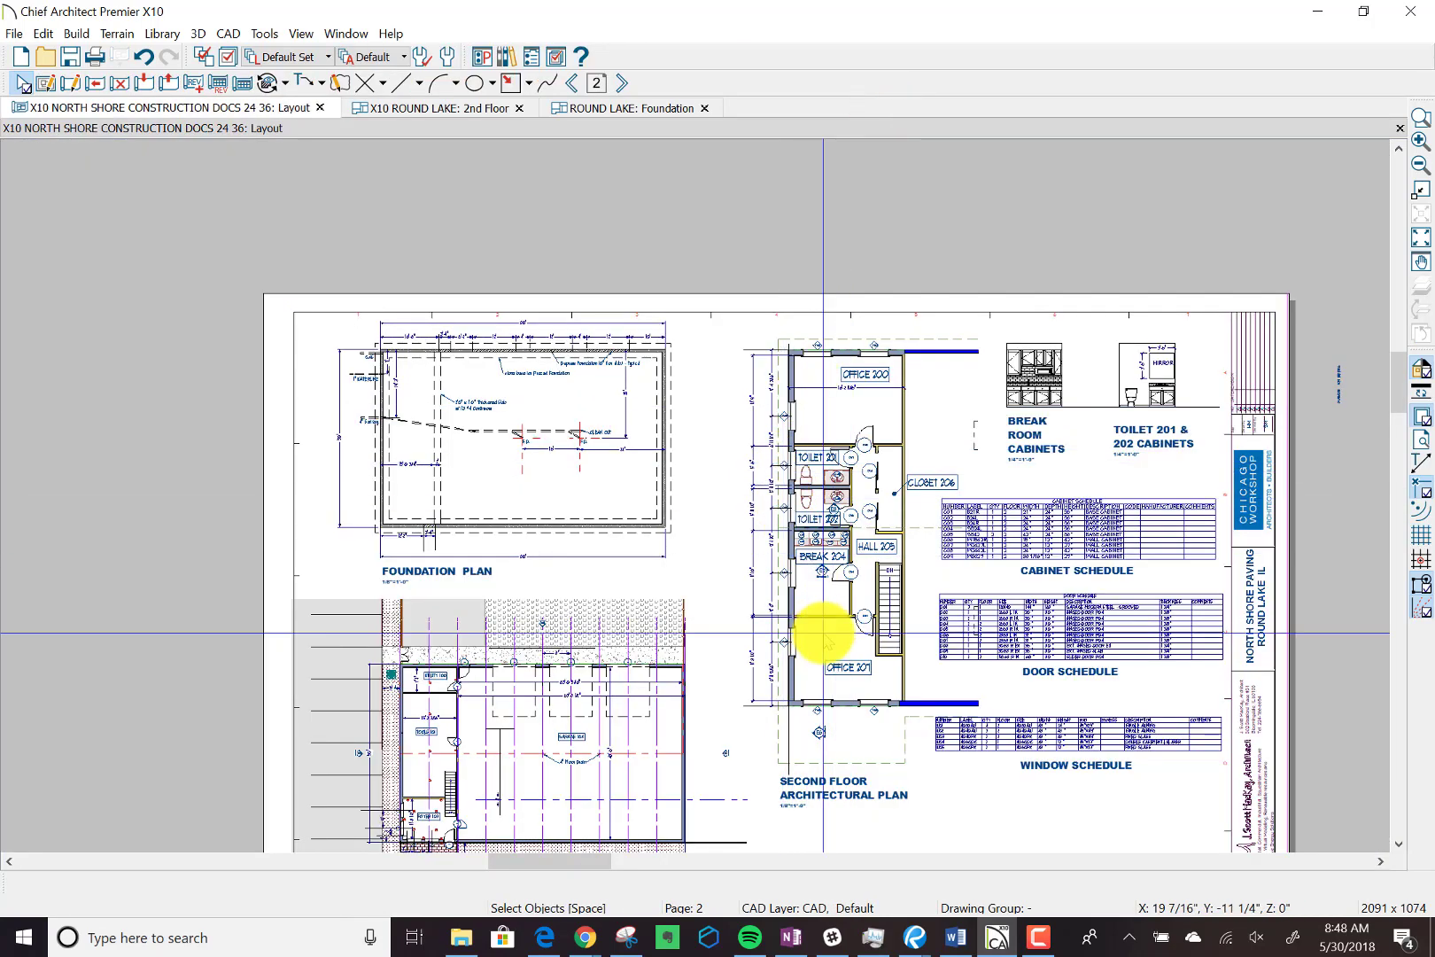